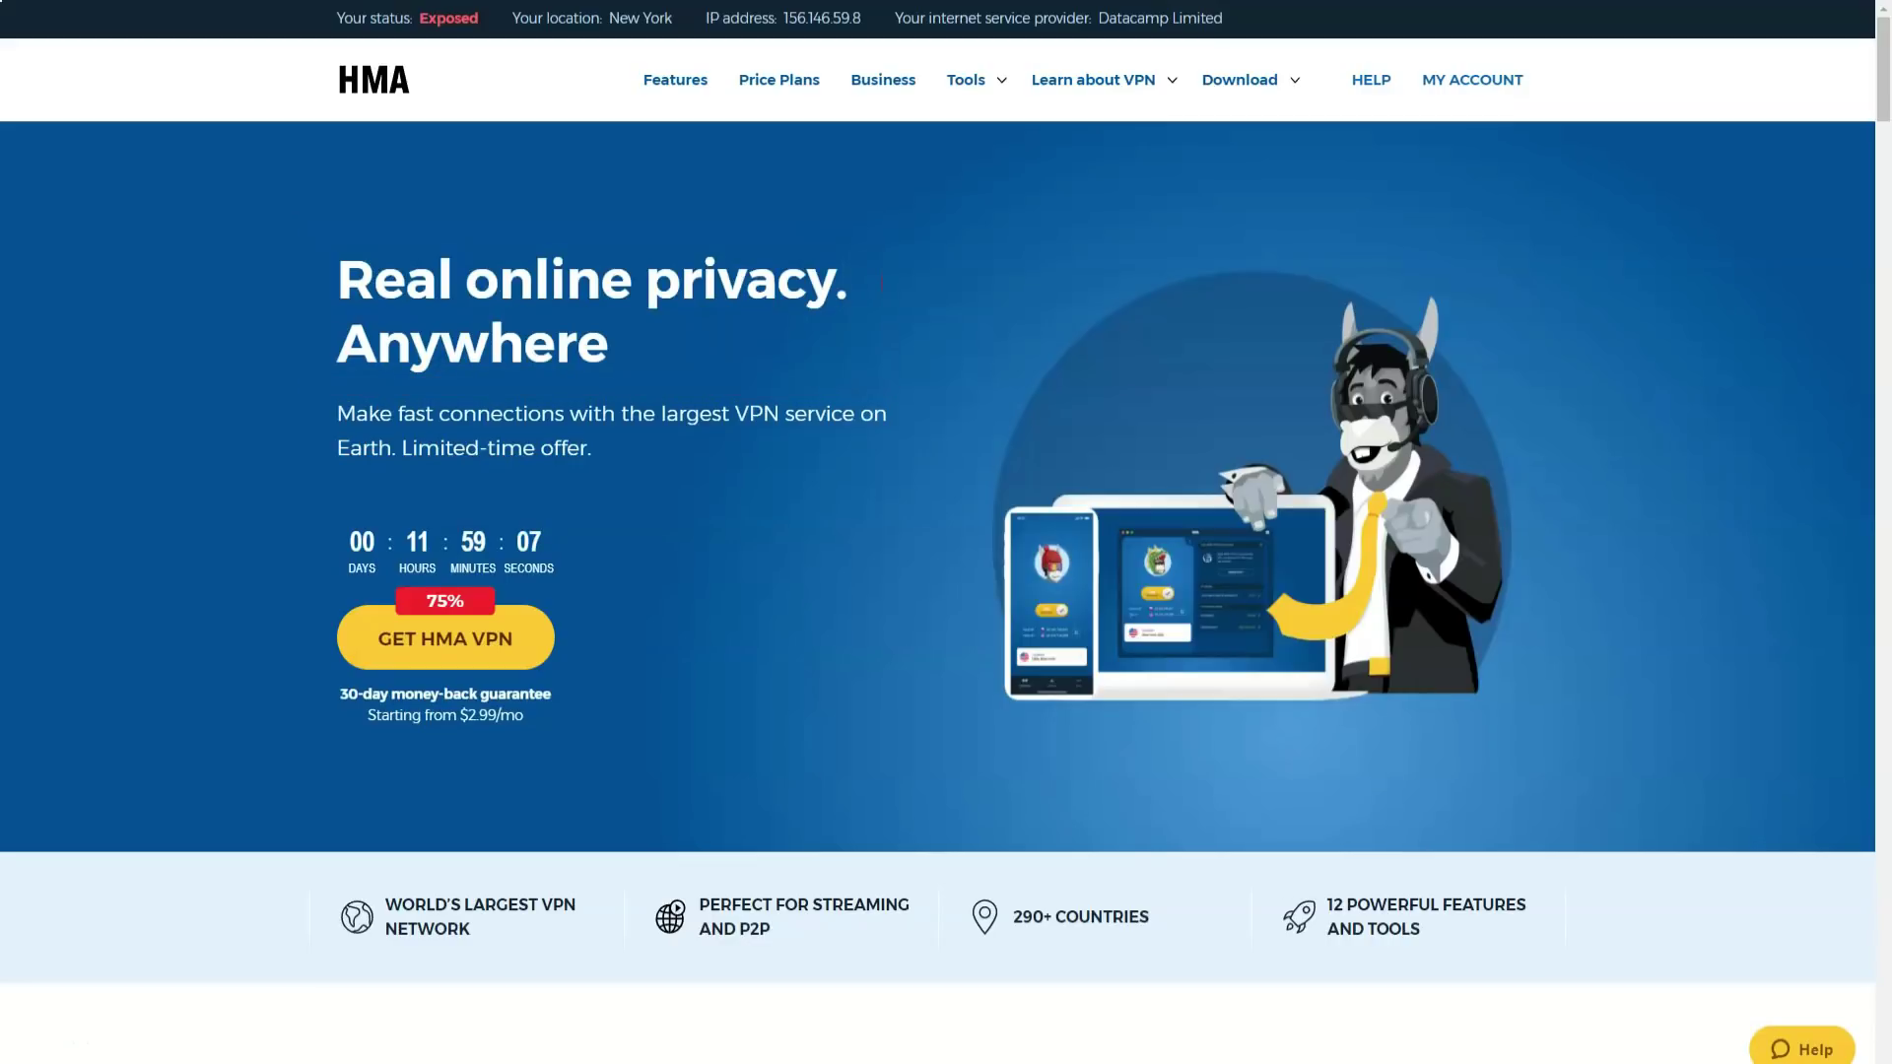
pyautogui.scroll(-2, 947, 532)
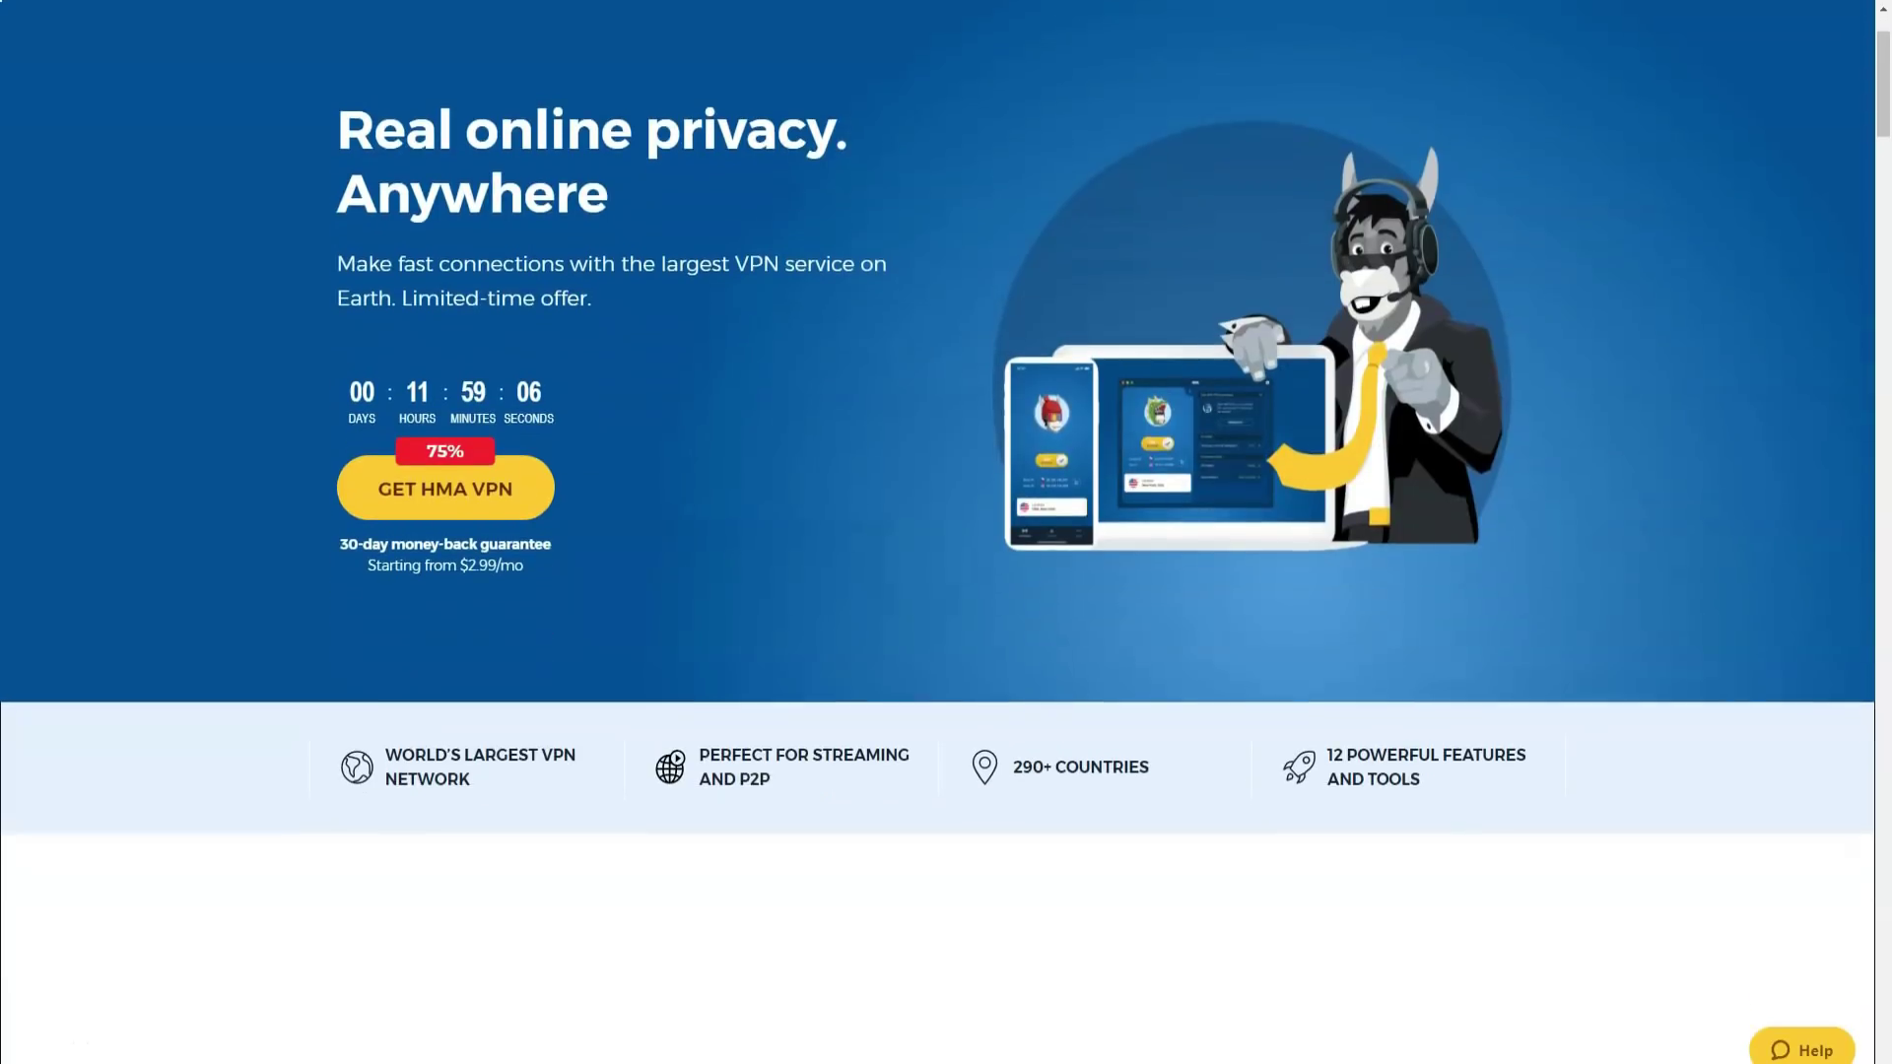
pyautogui.scroll(-2, 946, 533)
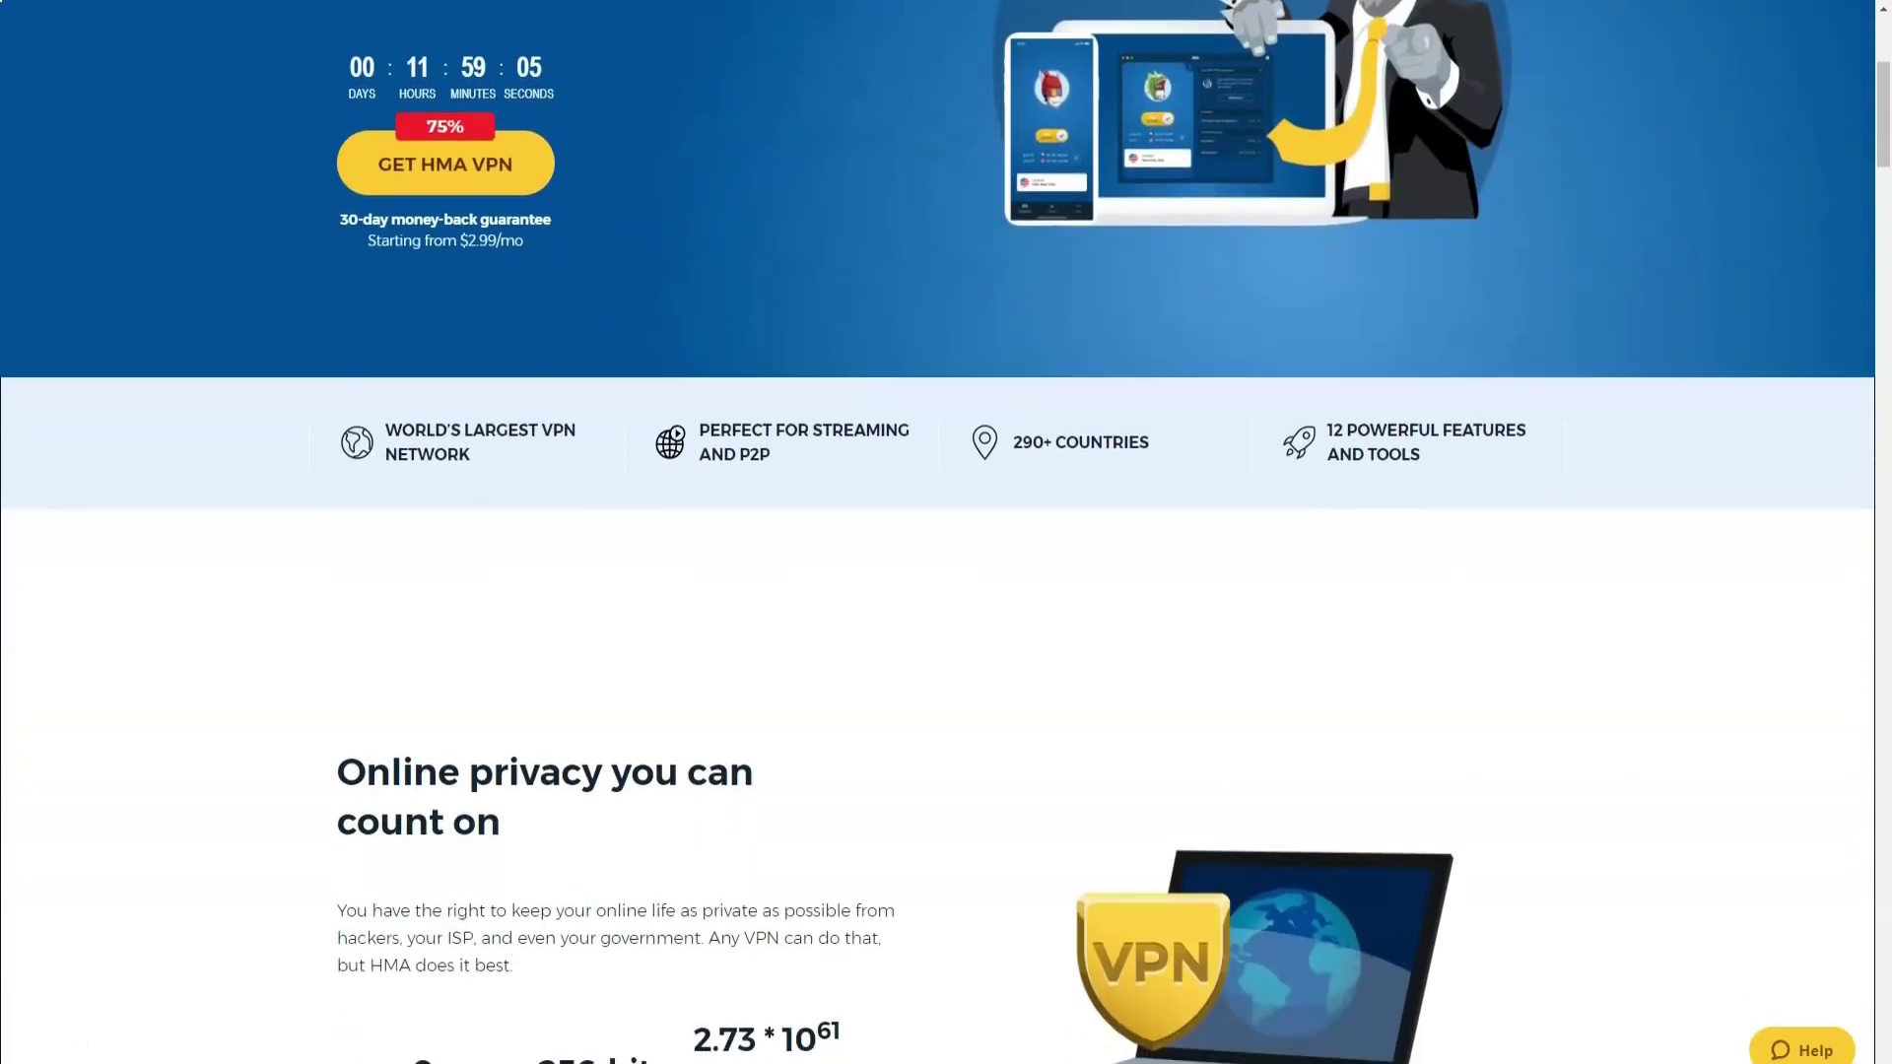
pyautogui.scroll(-1, 947, 532)
pyautogui.scroll(-1, 946, 533)
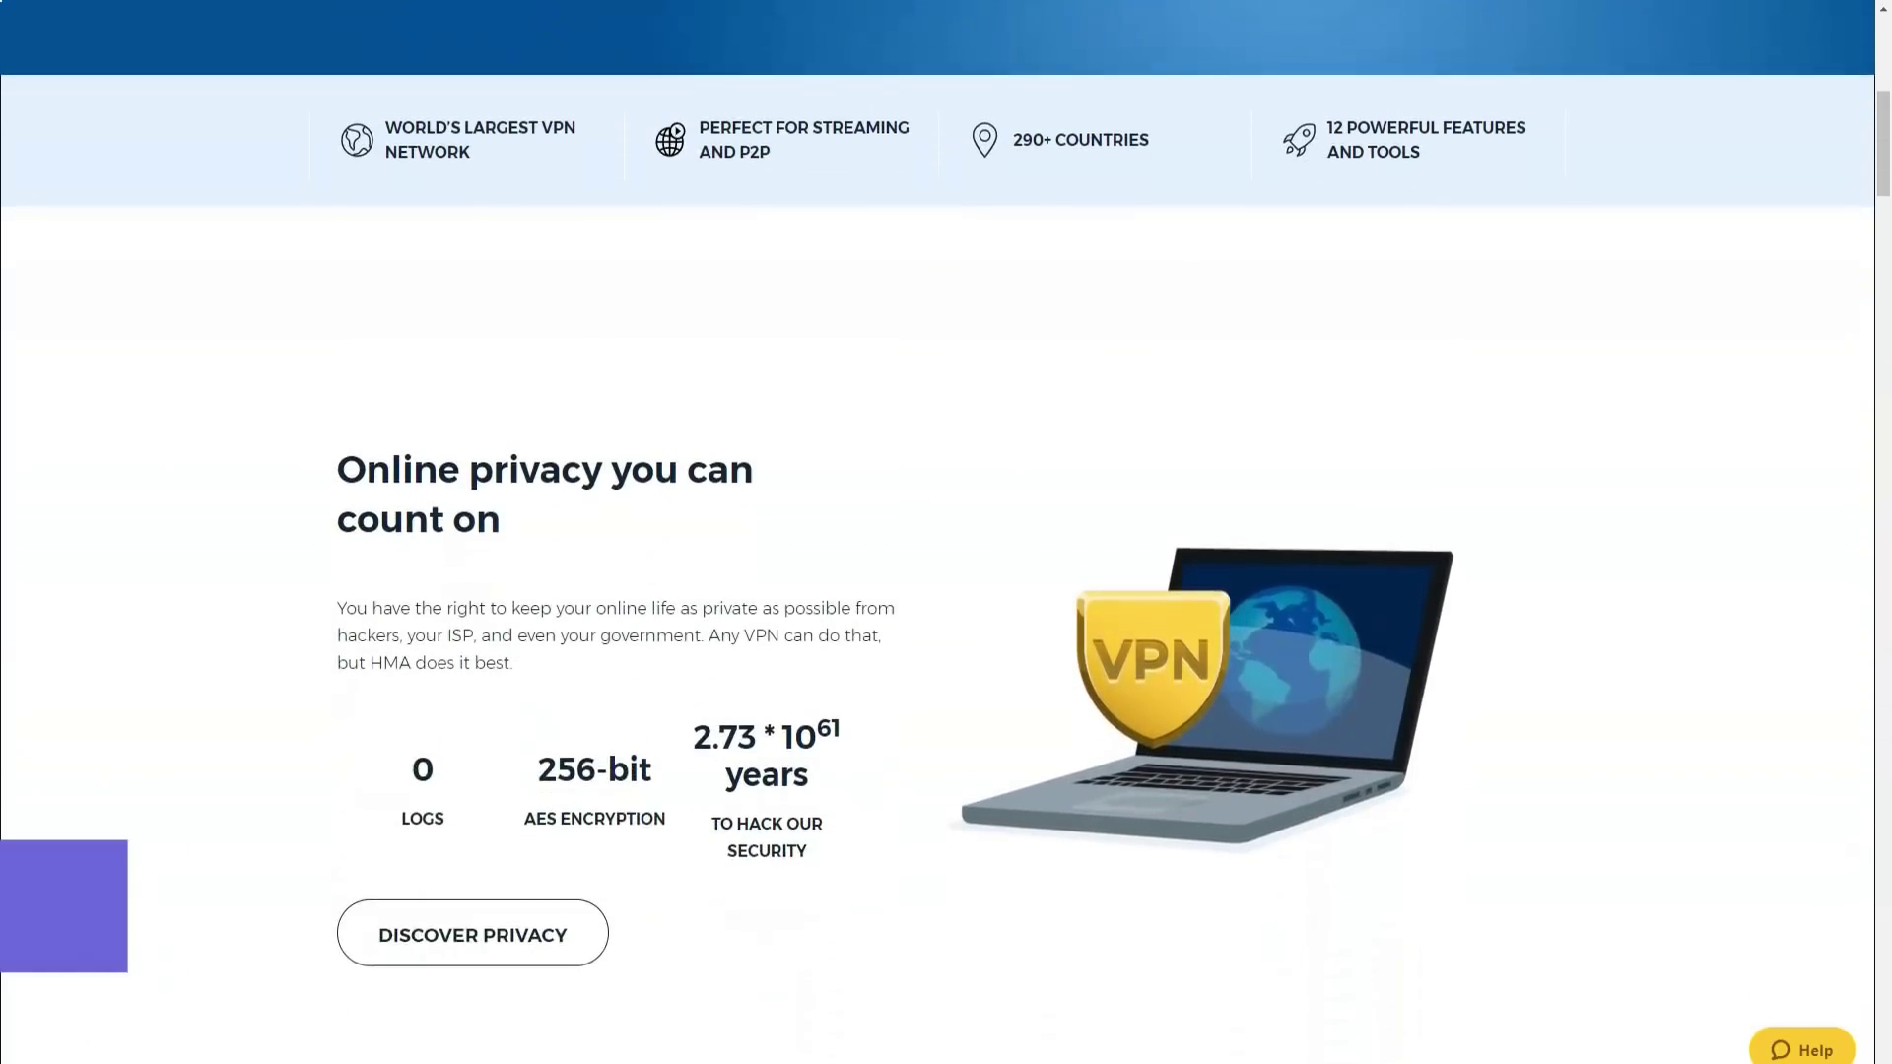
pyautogui.scroll(-1, 946, 532)
pyautogui.scroll(-1, 947, 532)
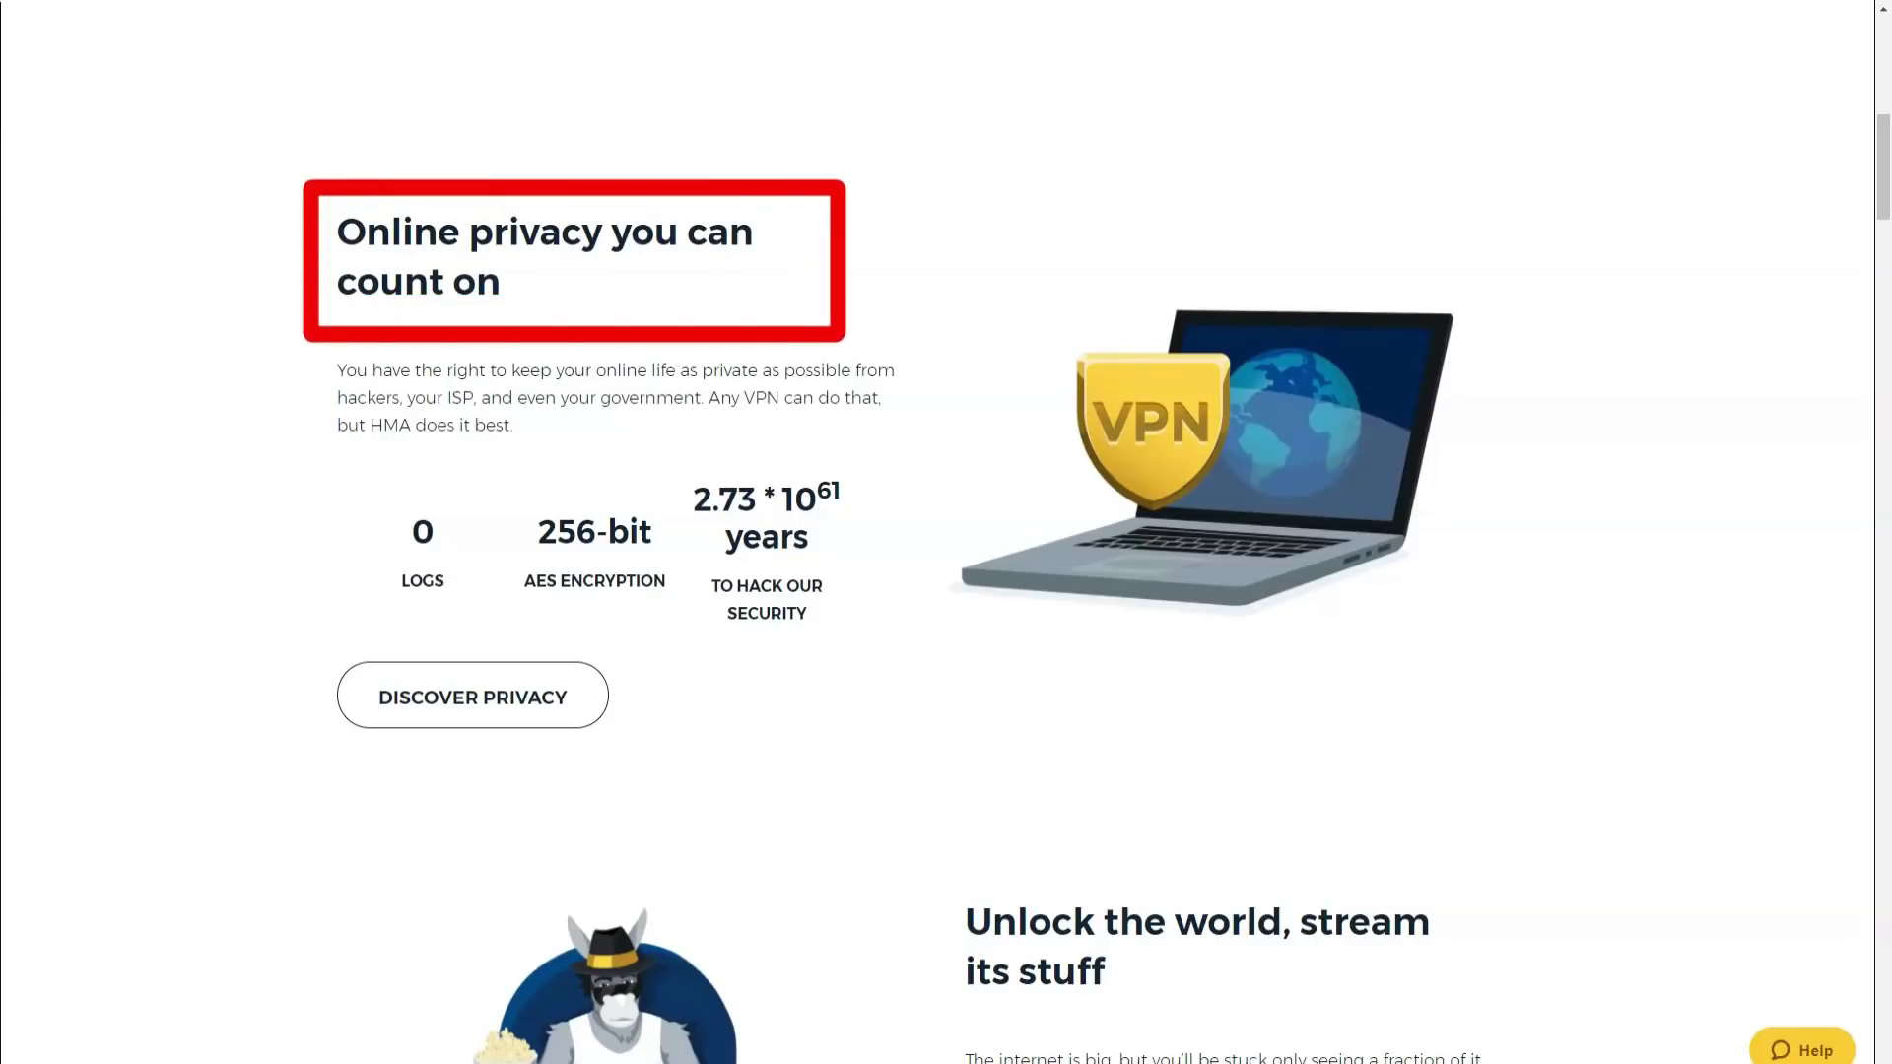
pyautogui.scroll(-1, 946, 591)
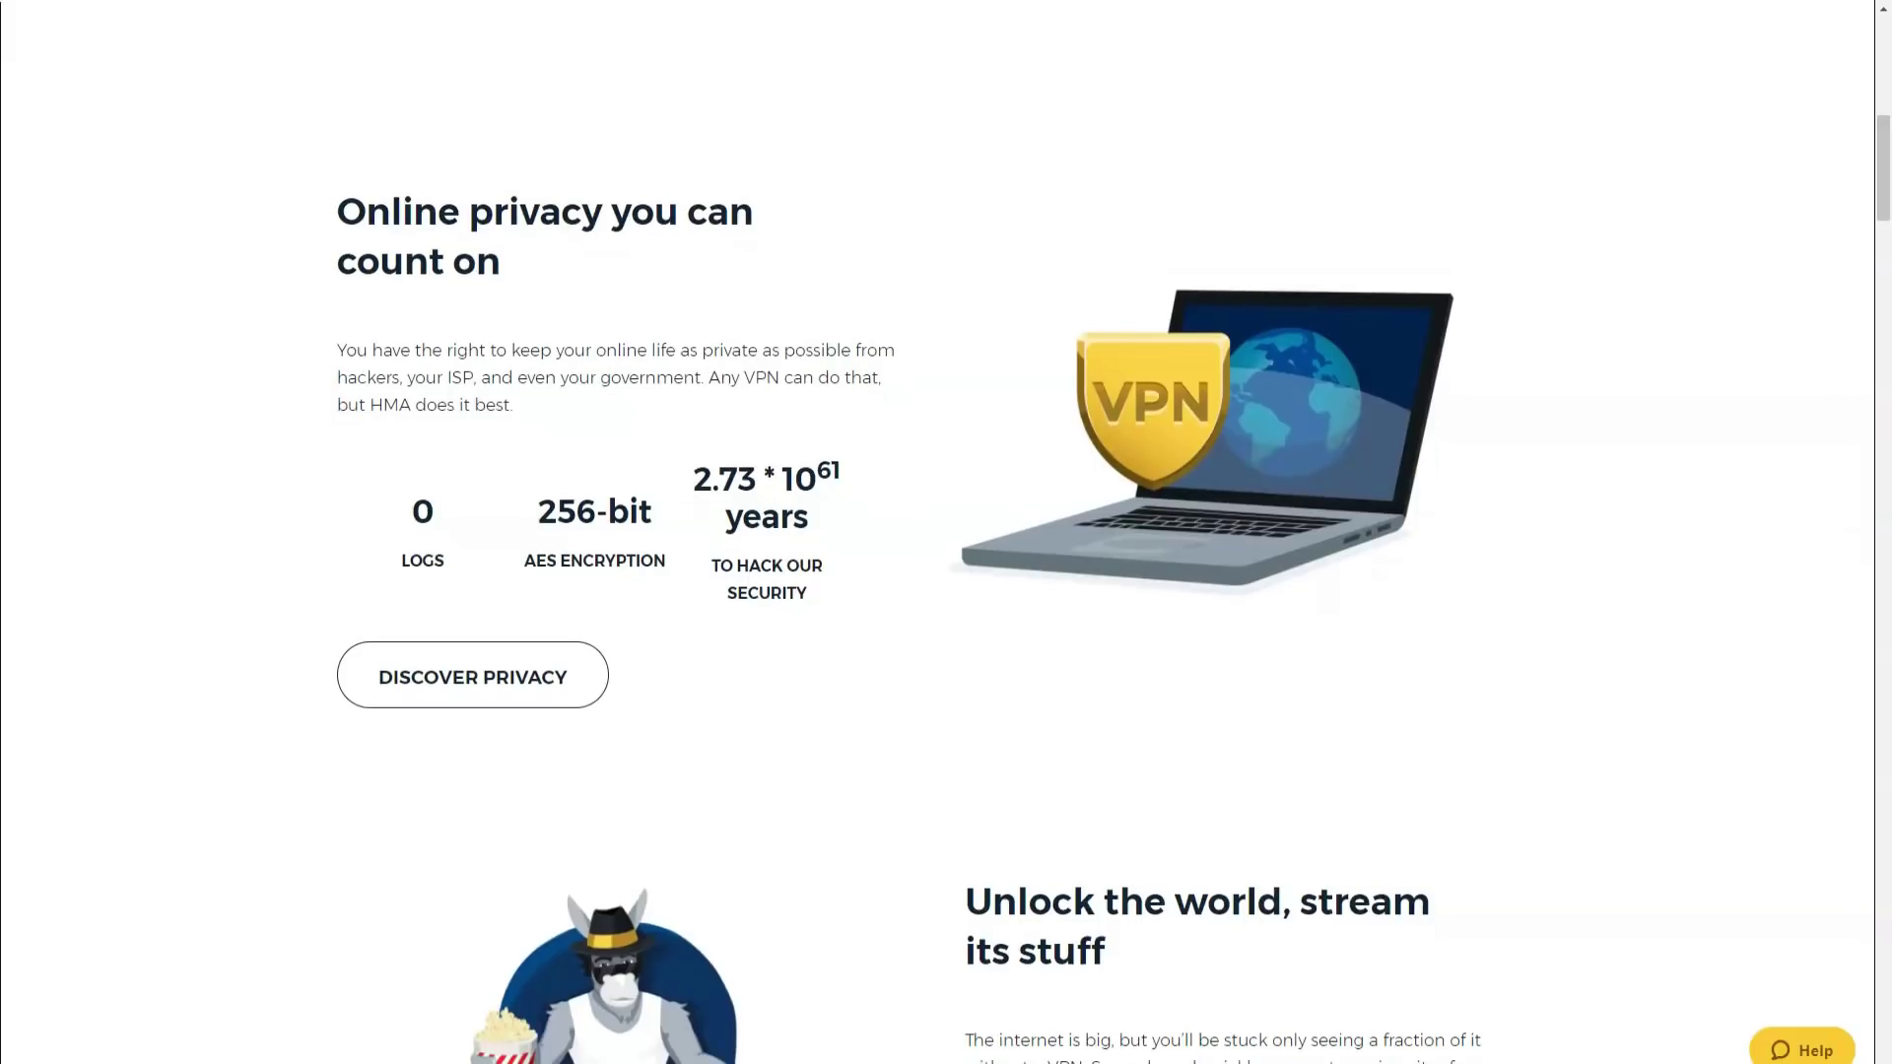
pyautogui.scroll(-1, 947, 591)
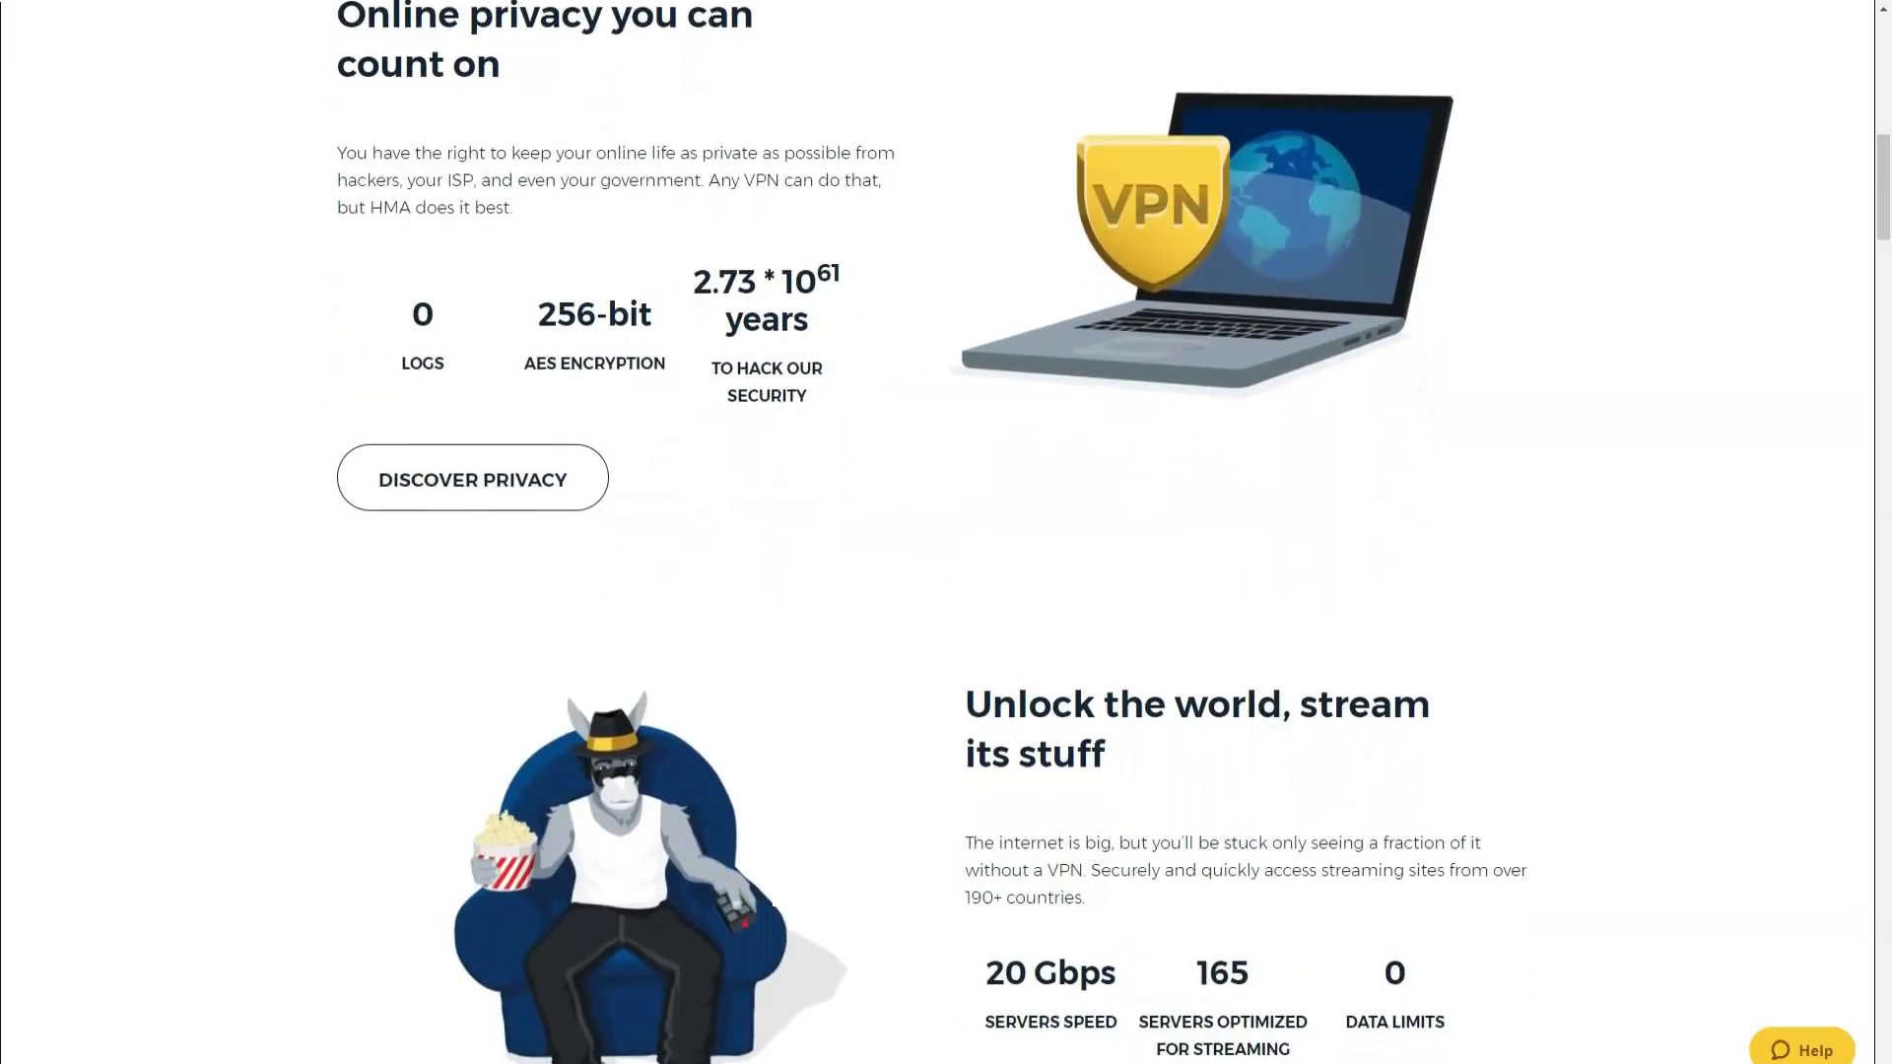
pyautogui.scroll(-1, 947, 593)
pyautogui.scroll(-1, 947, 591)
pyautogui.scroll(-1, 947, 591)
pyautogui.scroll(-1, 947, 592)
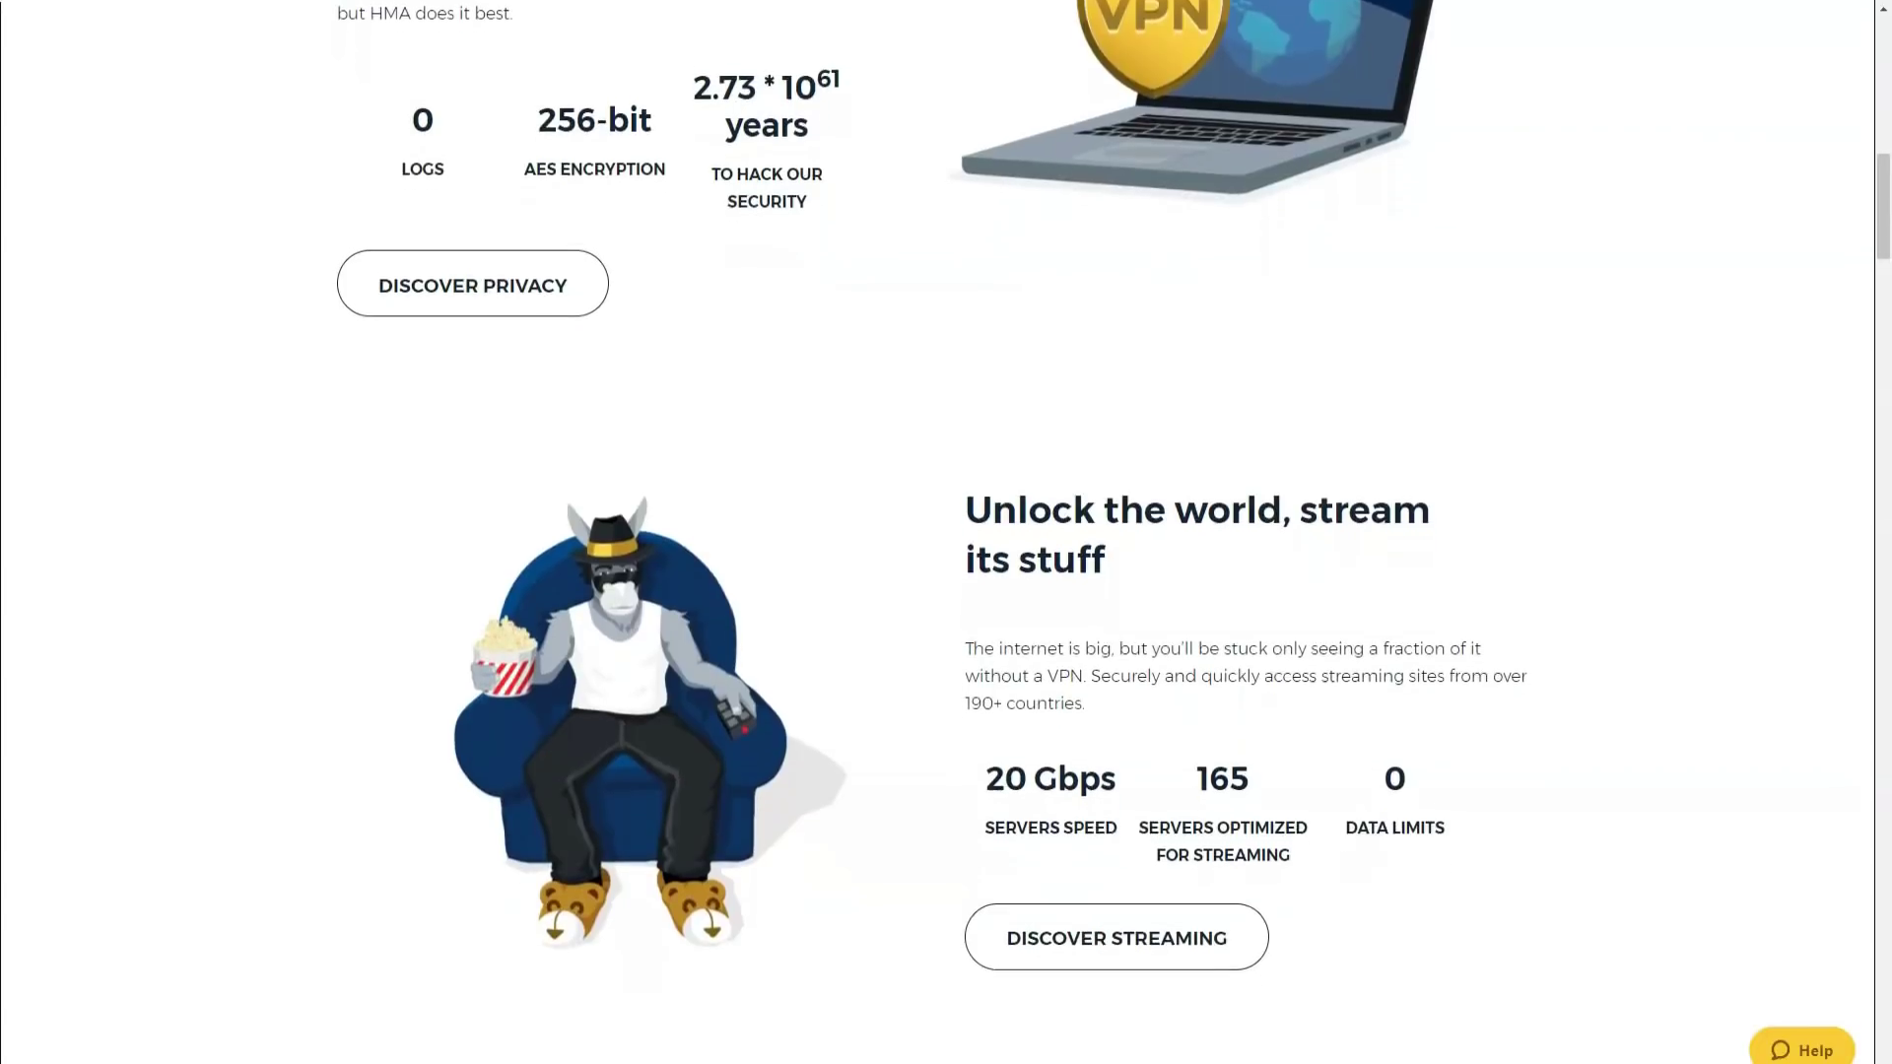
pyautogui.scroll(-1, 946, 593)
pyautogui.scroll(-1, 946, 592)
pyautogui.scroll(-1, 946, 592)
pyautogui.scroll(-1, 946, 591)
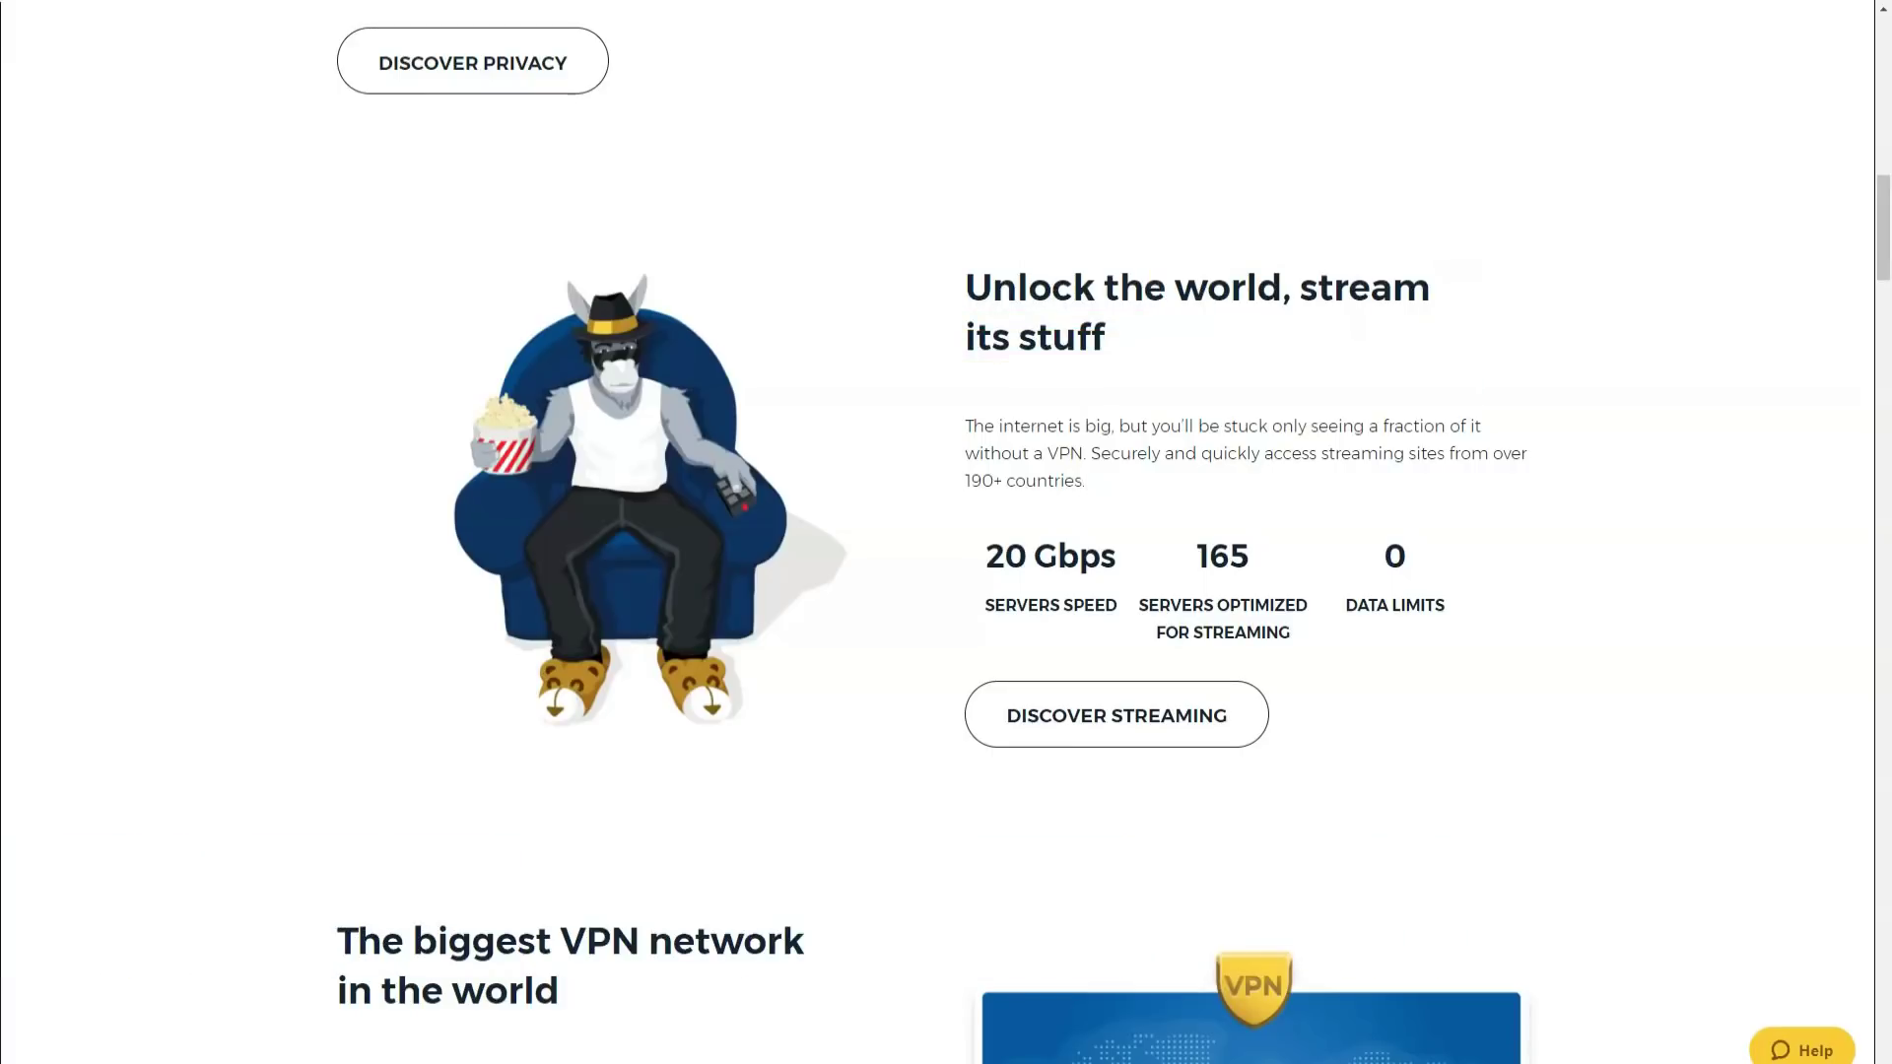
pyautogui.scroll(-1, 946, 592)
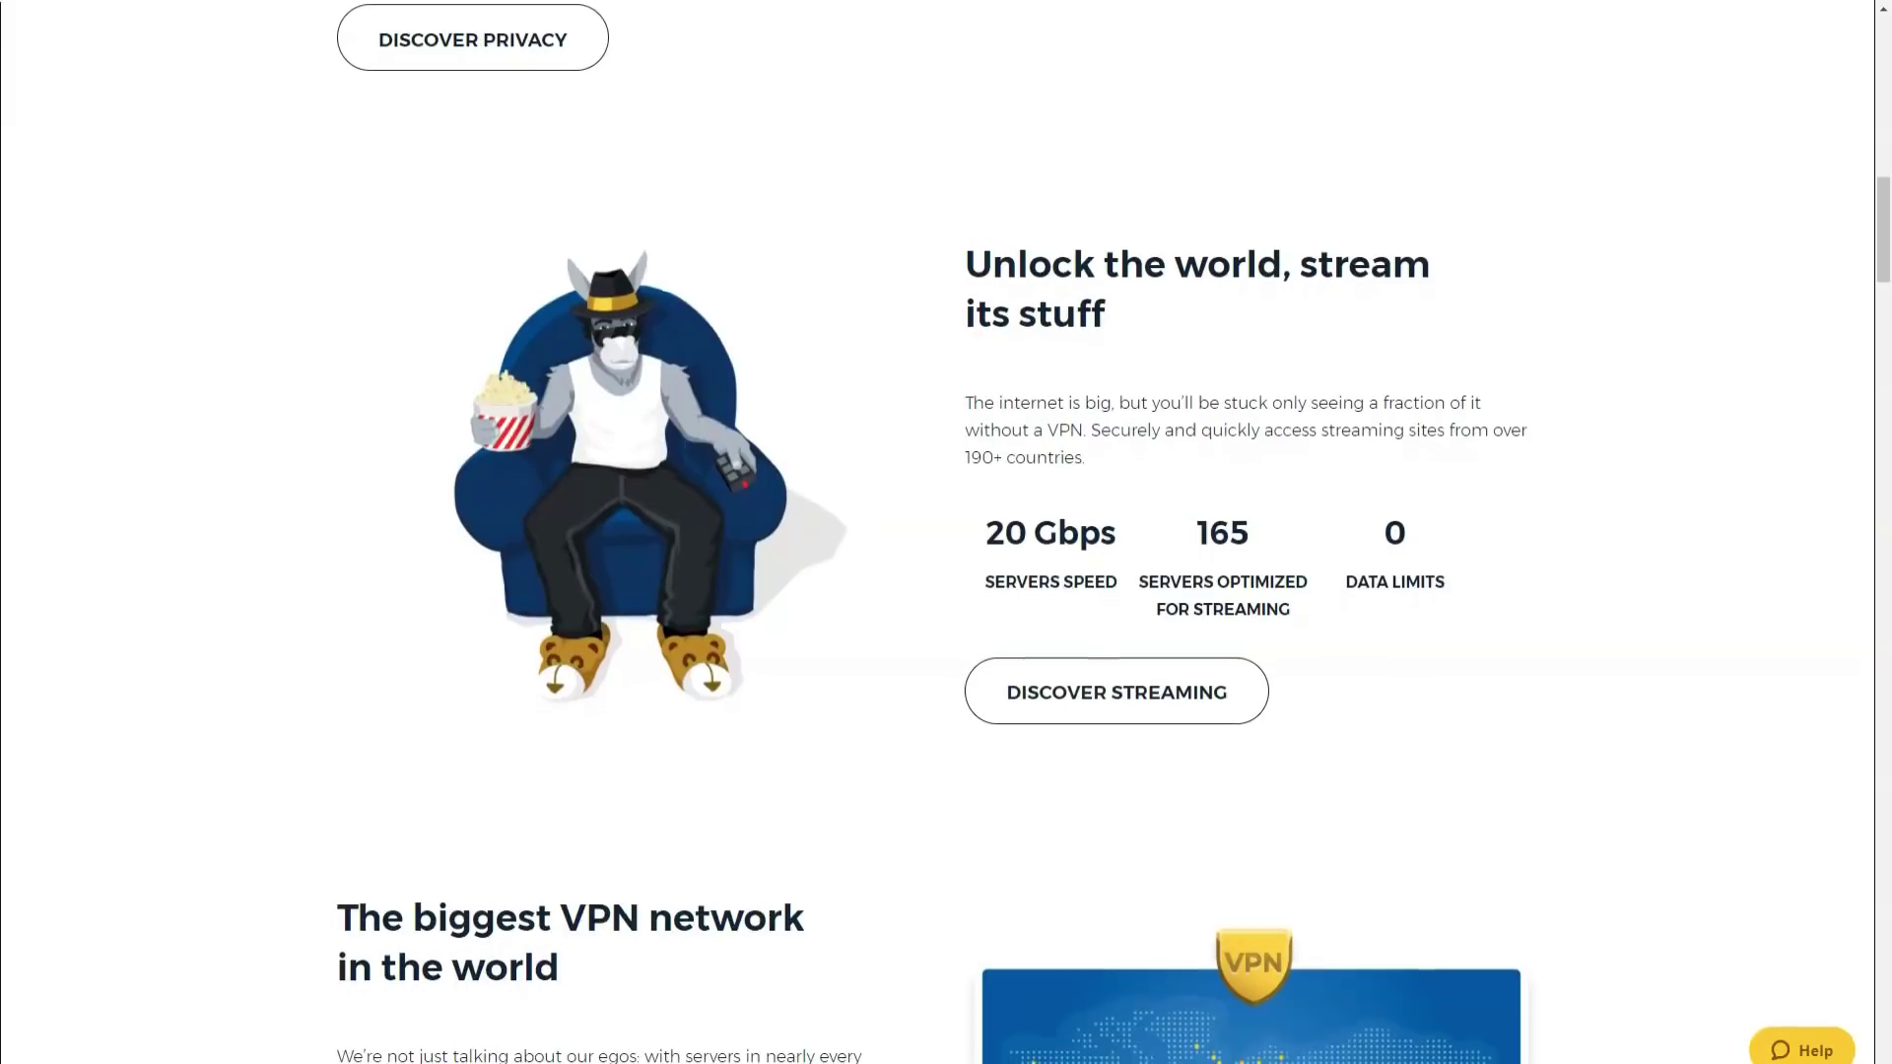
pyautogui.scroll(-2, 946, 591)
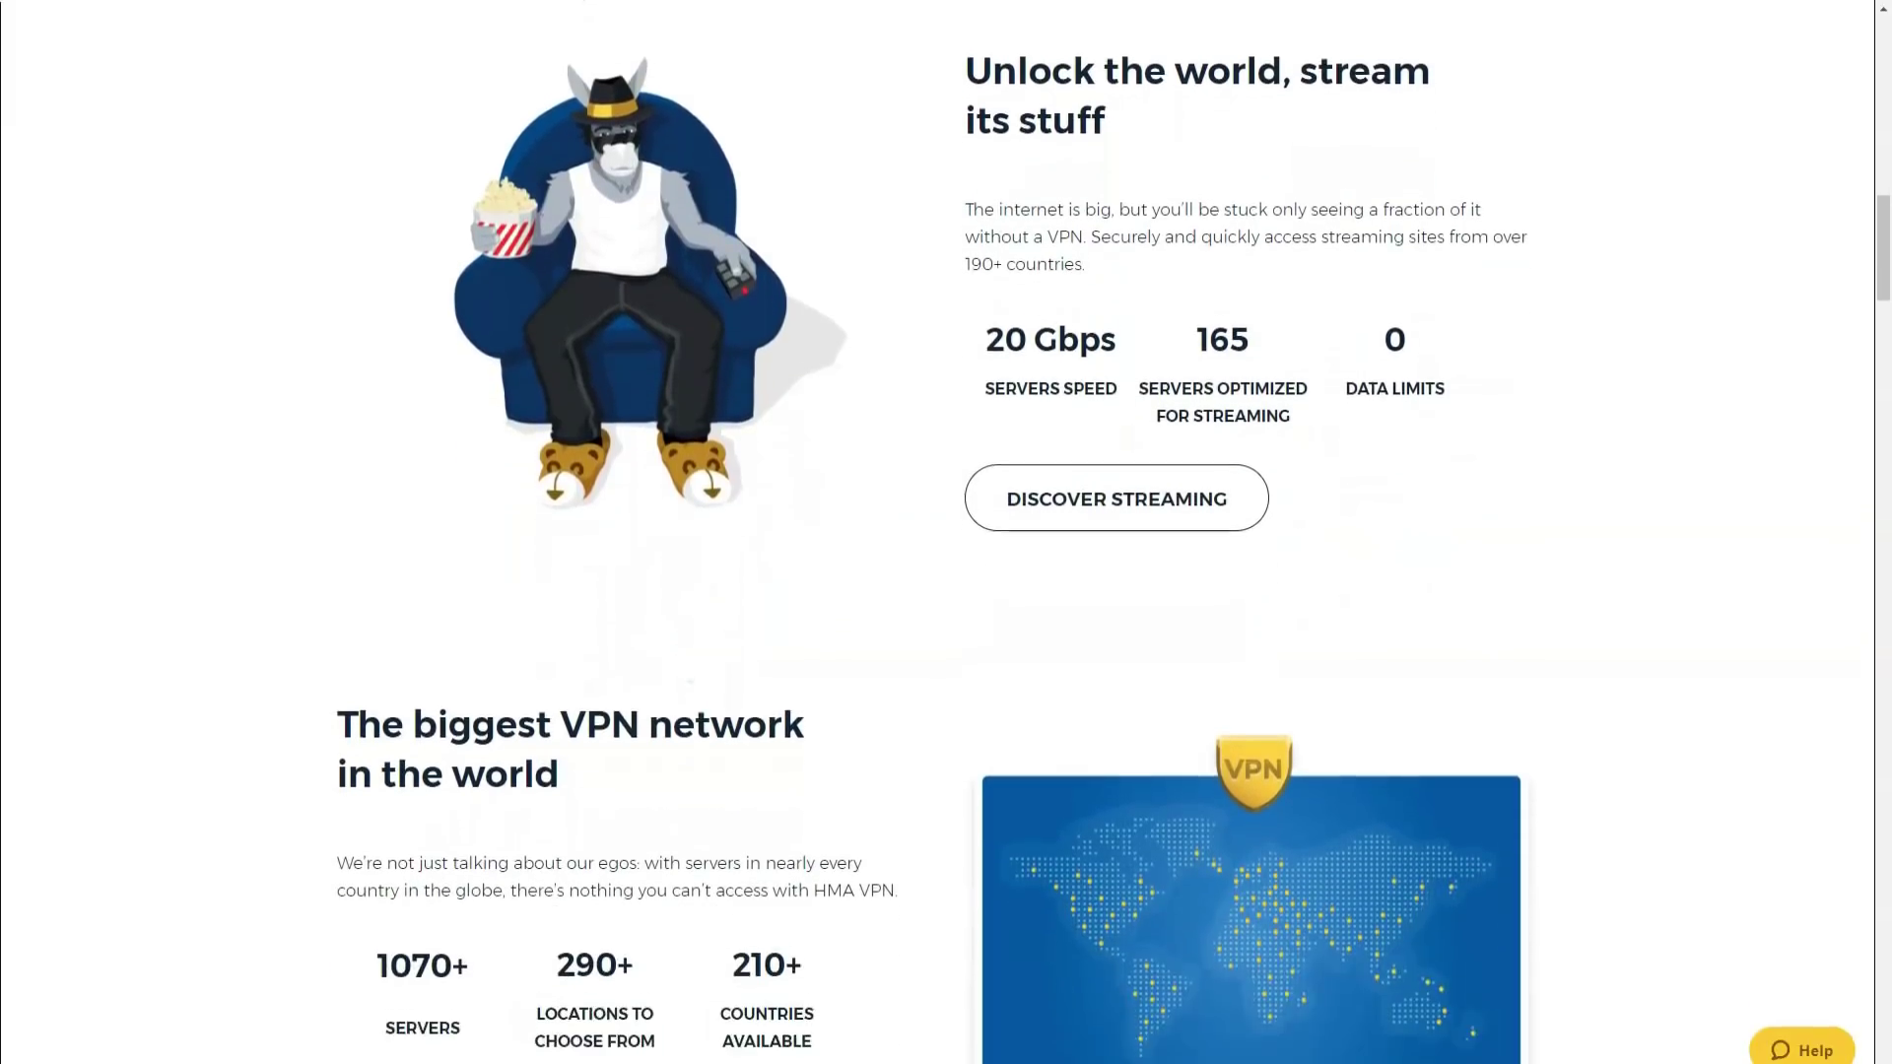
pyautogui.scroll(-2, 947, 593)
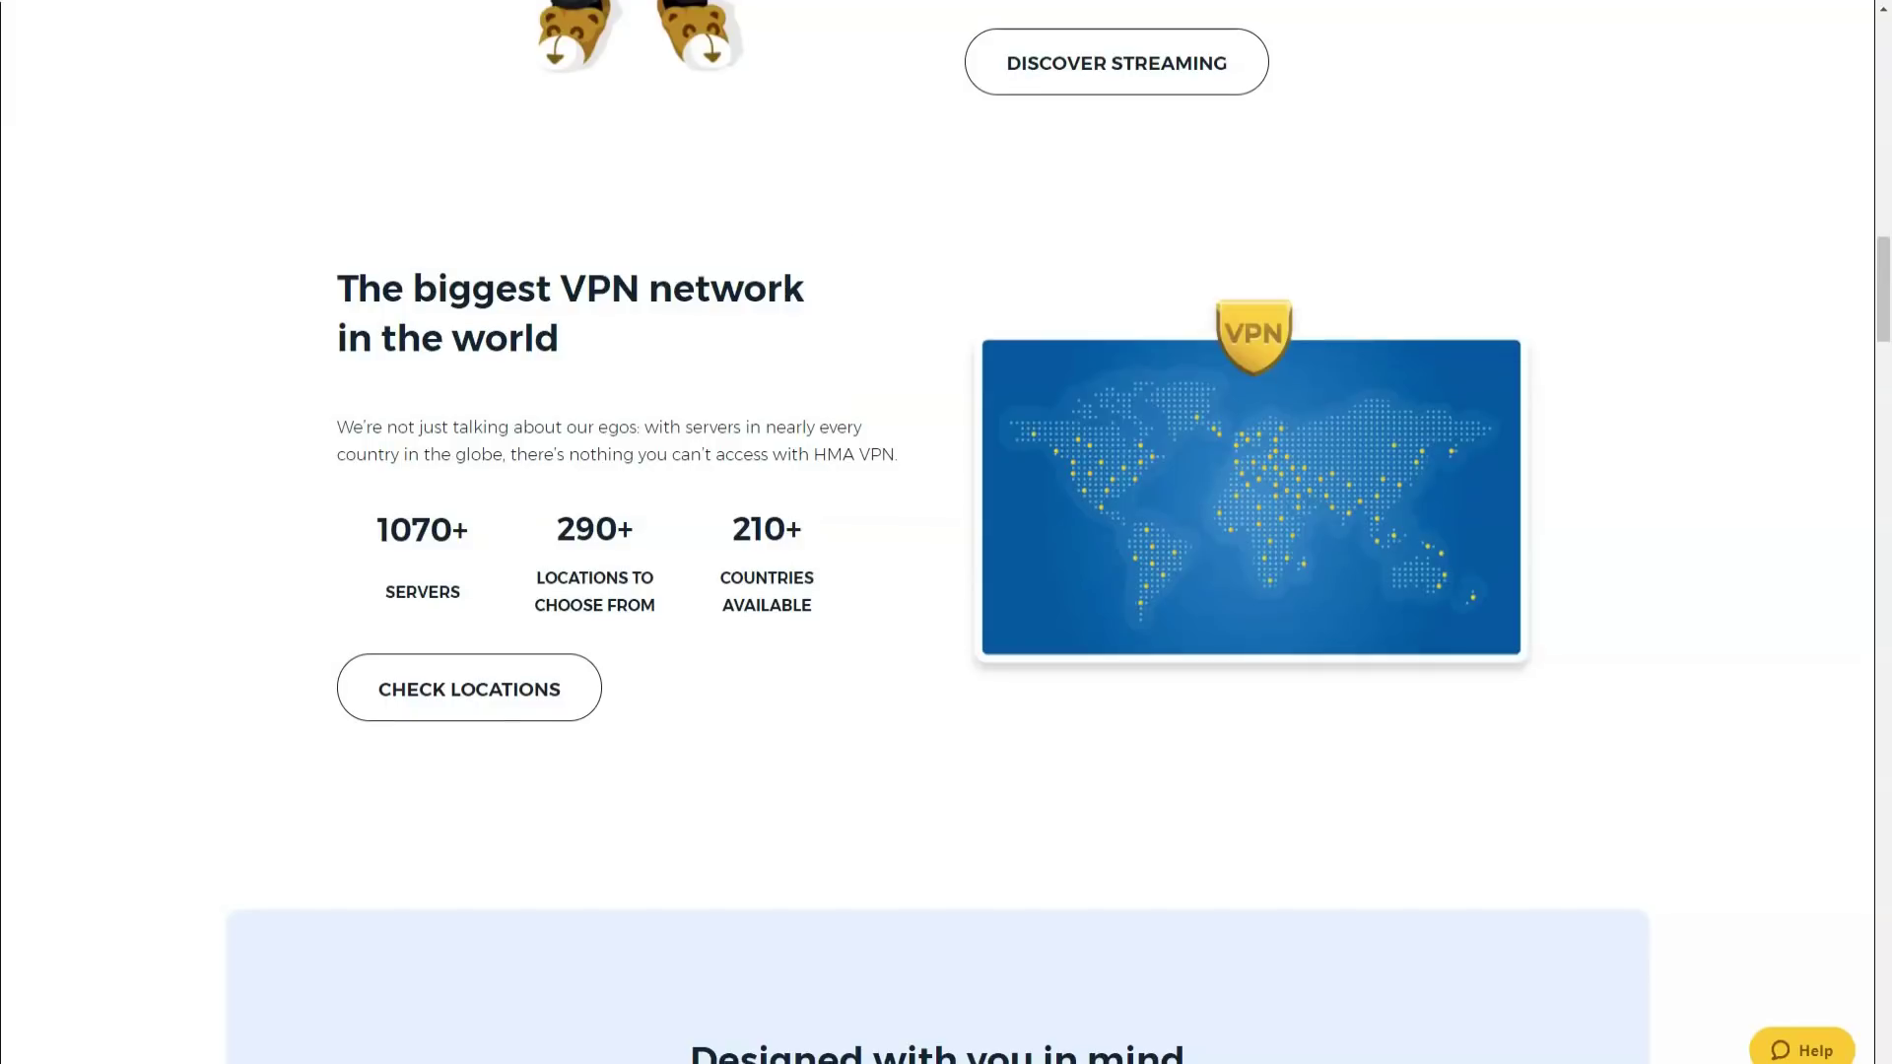
pyautogui.scroll(-1, 946, 591)
pyautogui.scroll(-2, 946, 591)
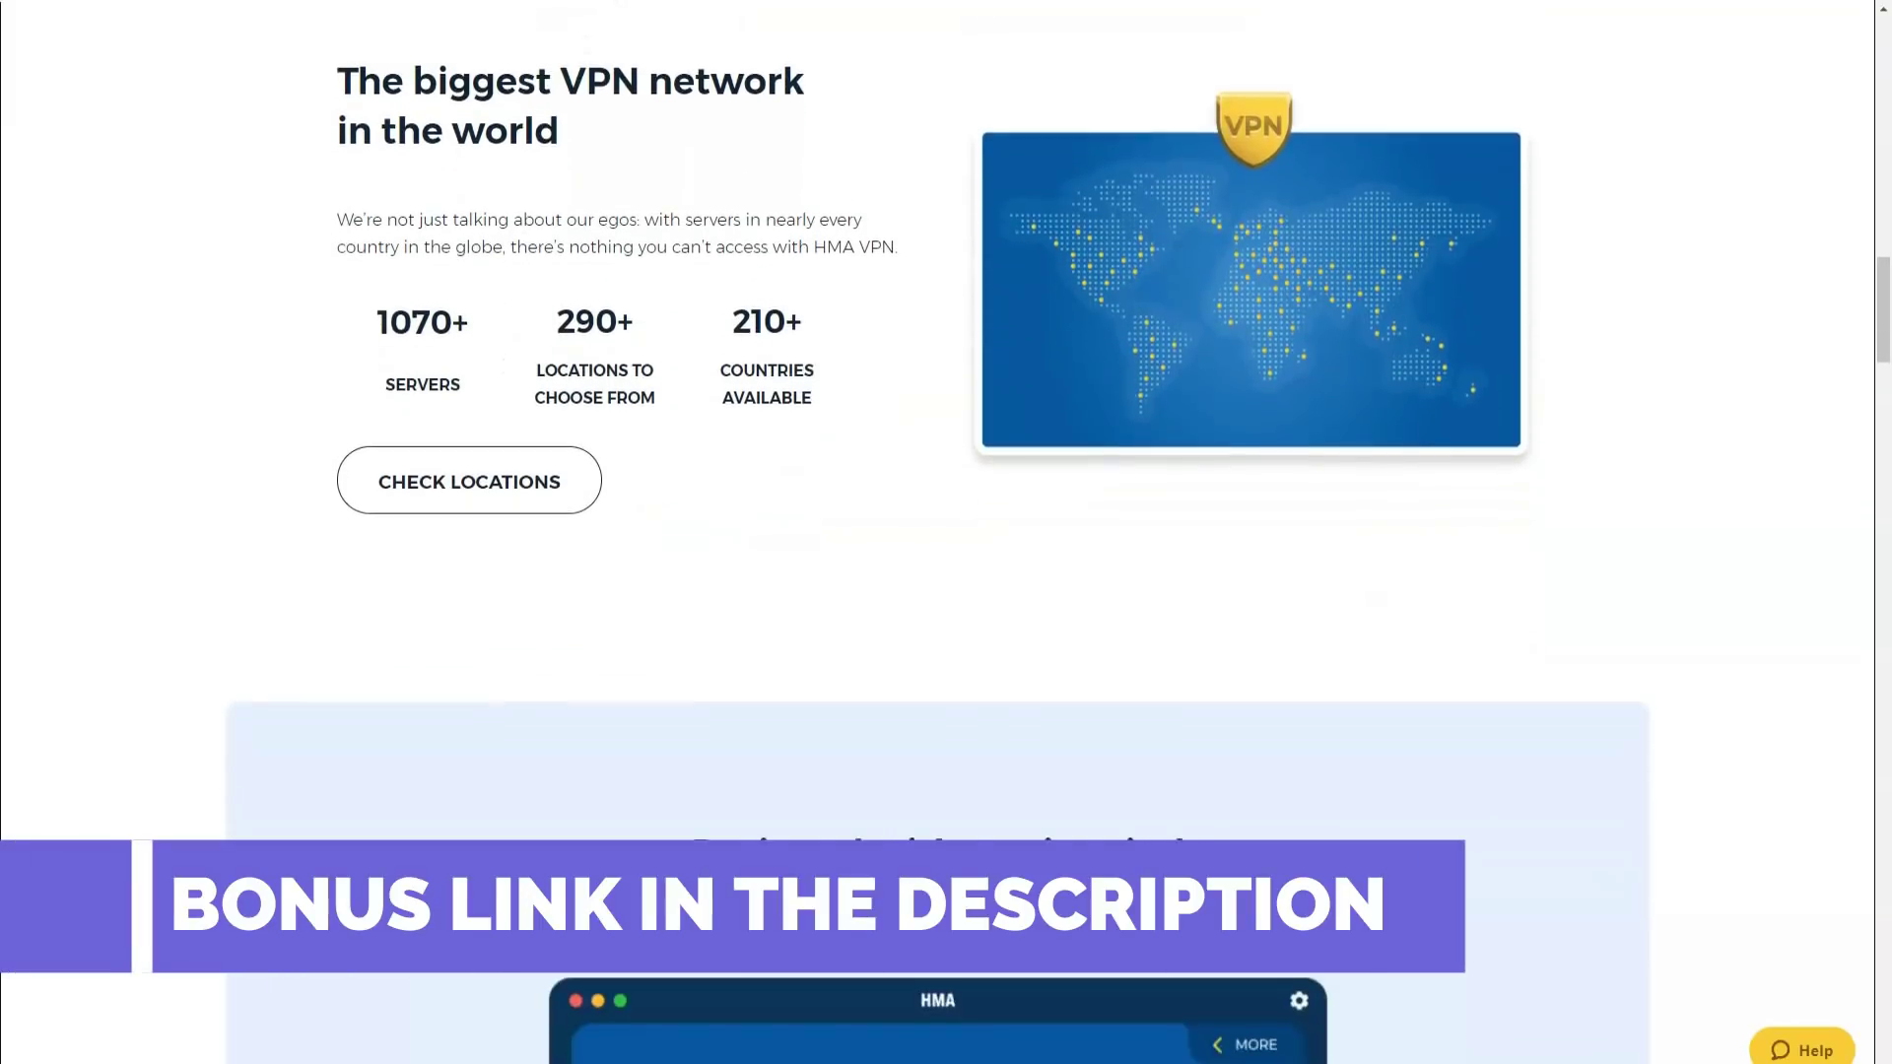
pyautogui.scroll(-2, 946, 591)
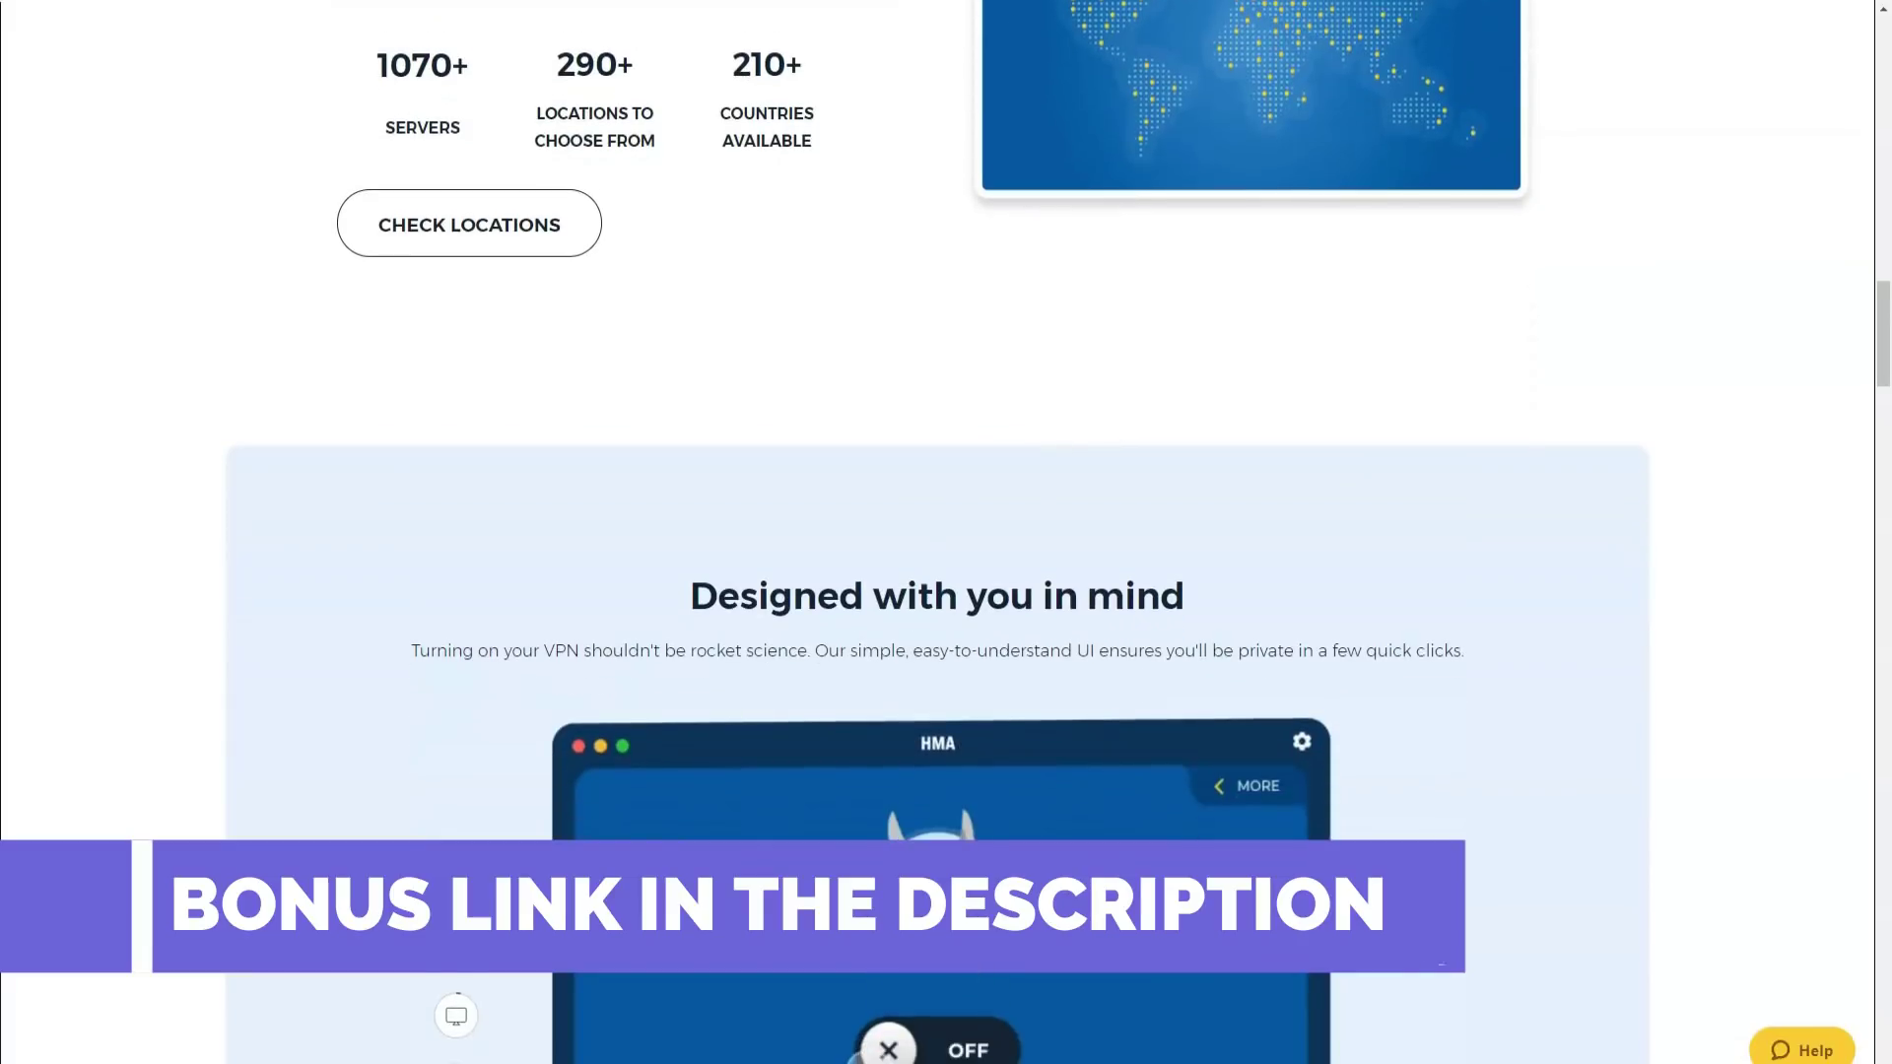
pyautogui.scroll(-2, 946, 592)
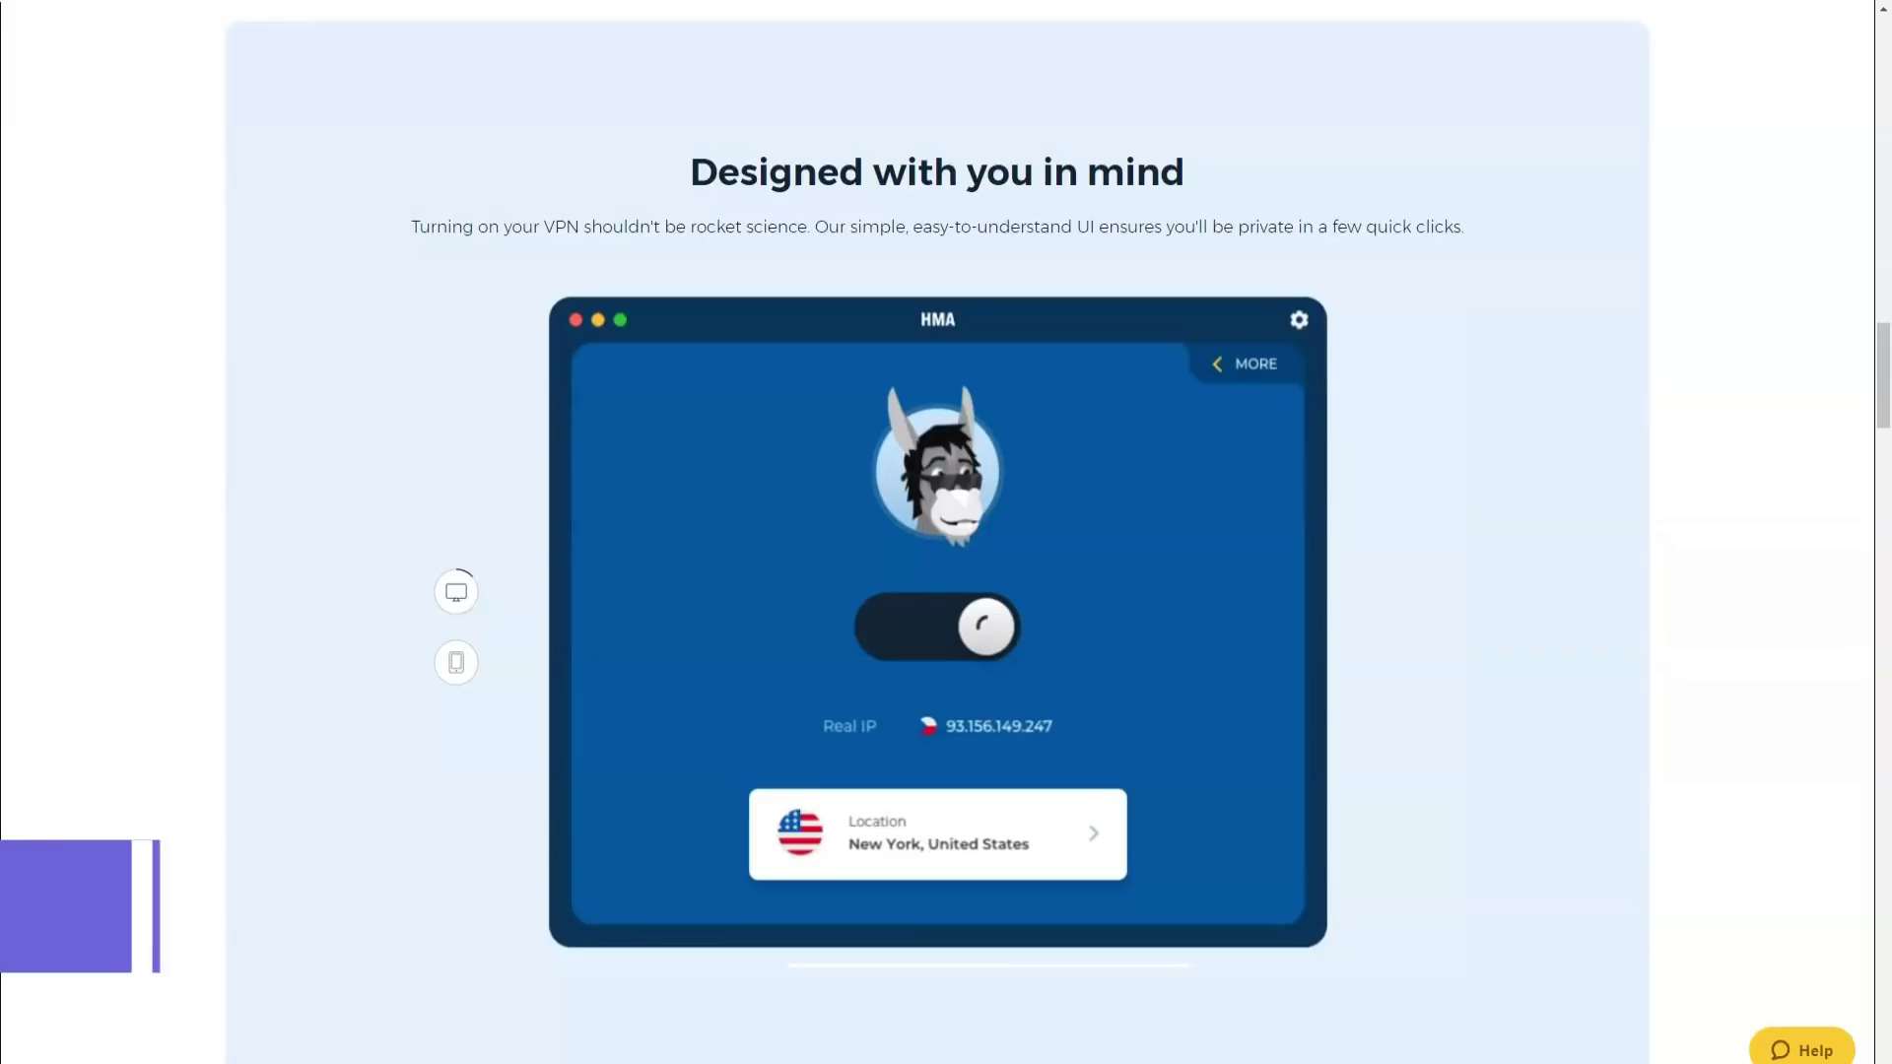
pyautogui.scroll(-2, 937, 533)
pyautogui.scroll(-1, 938, 532)
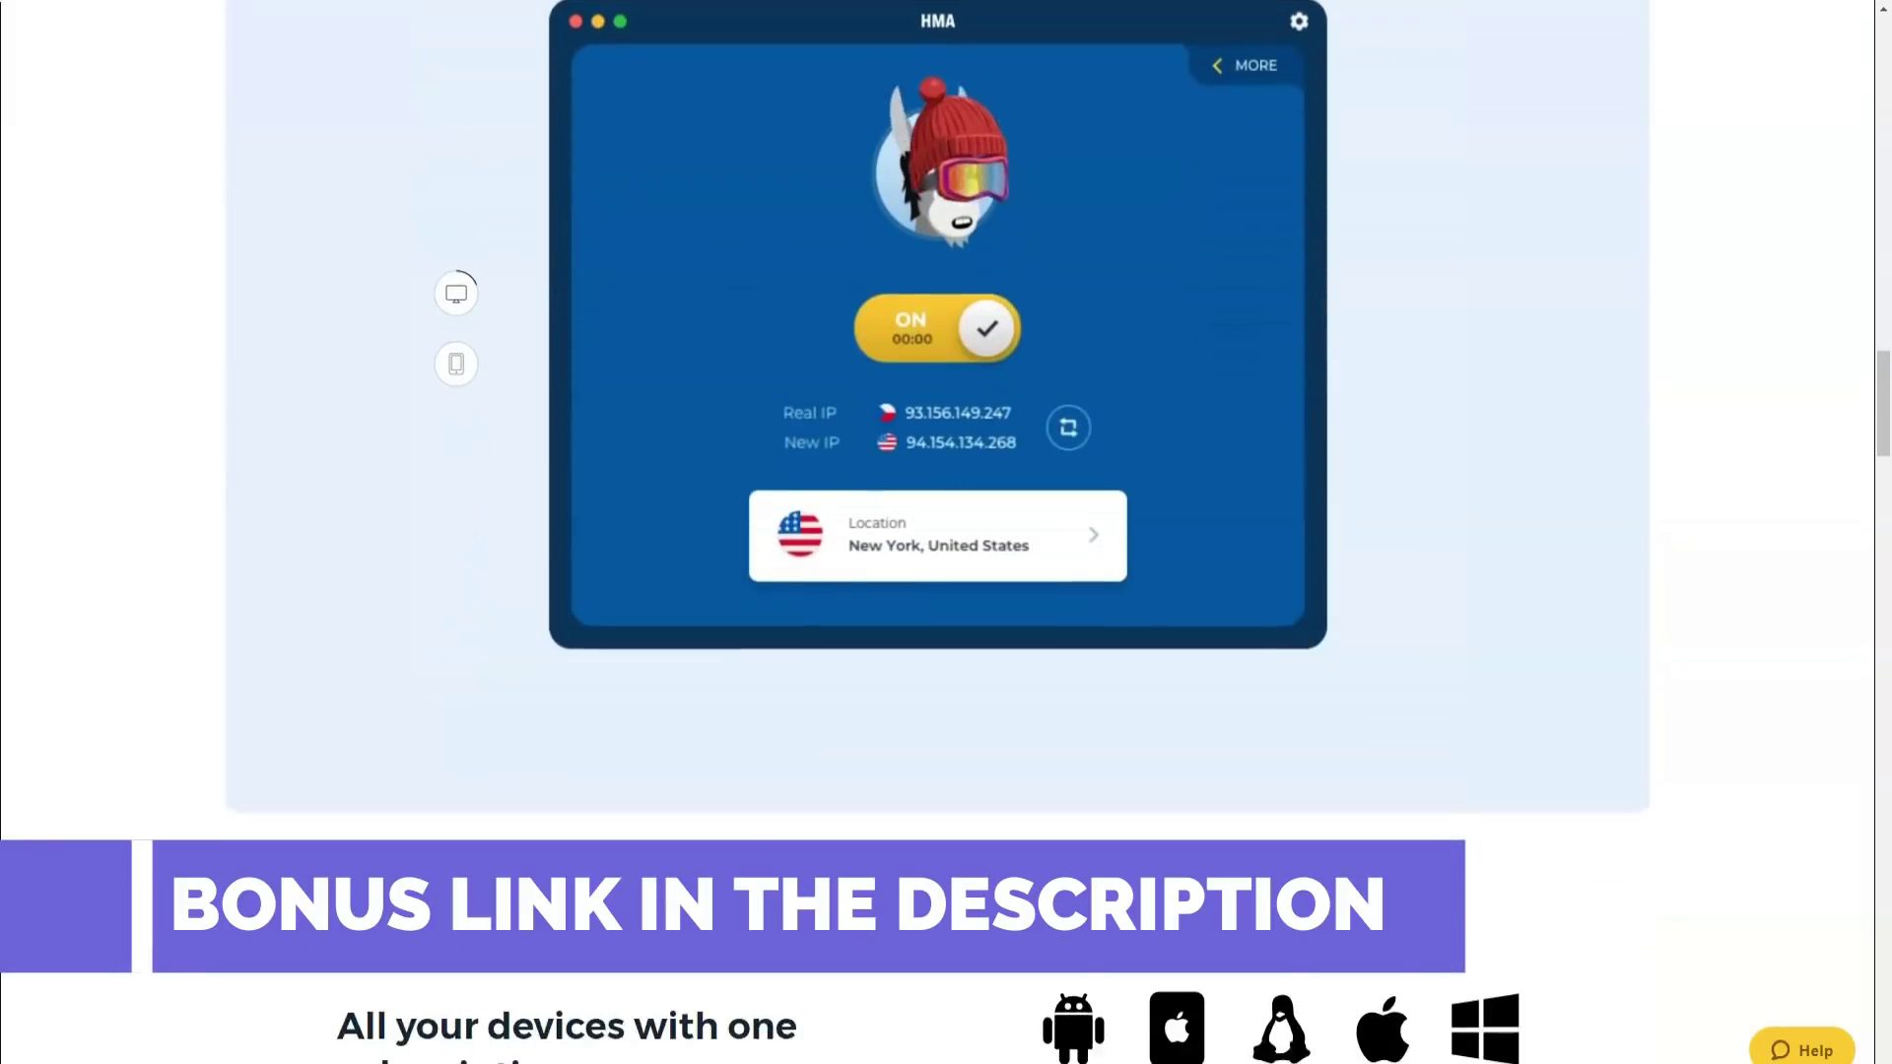
pyautogui.scroll(-1, 938, 533)
pyautogui.scroll(-1, 937, 533)
pyautogui.scroll(-1, 937, 533)
pyautogui.scroll(-1, 938, 532)
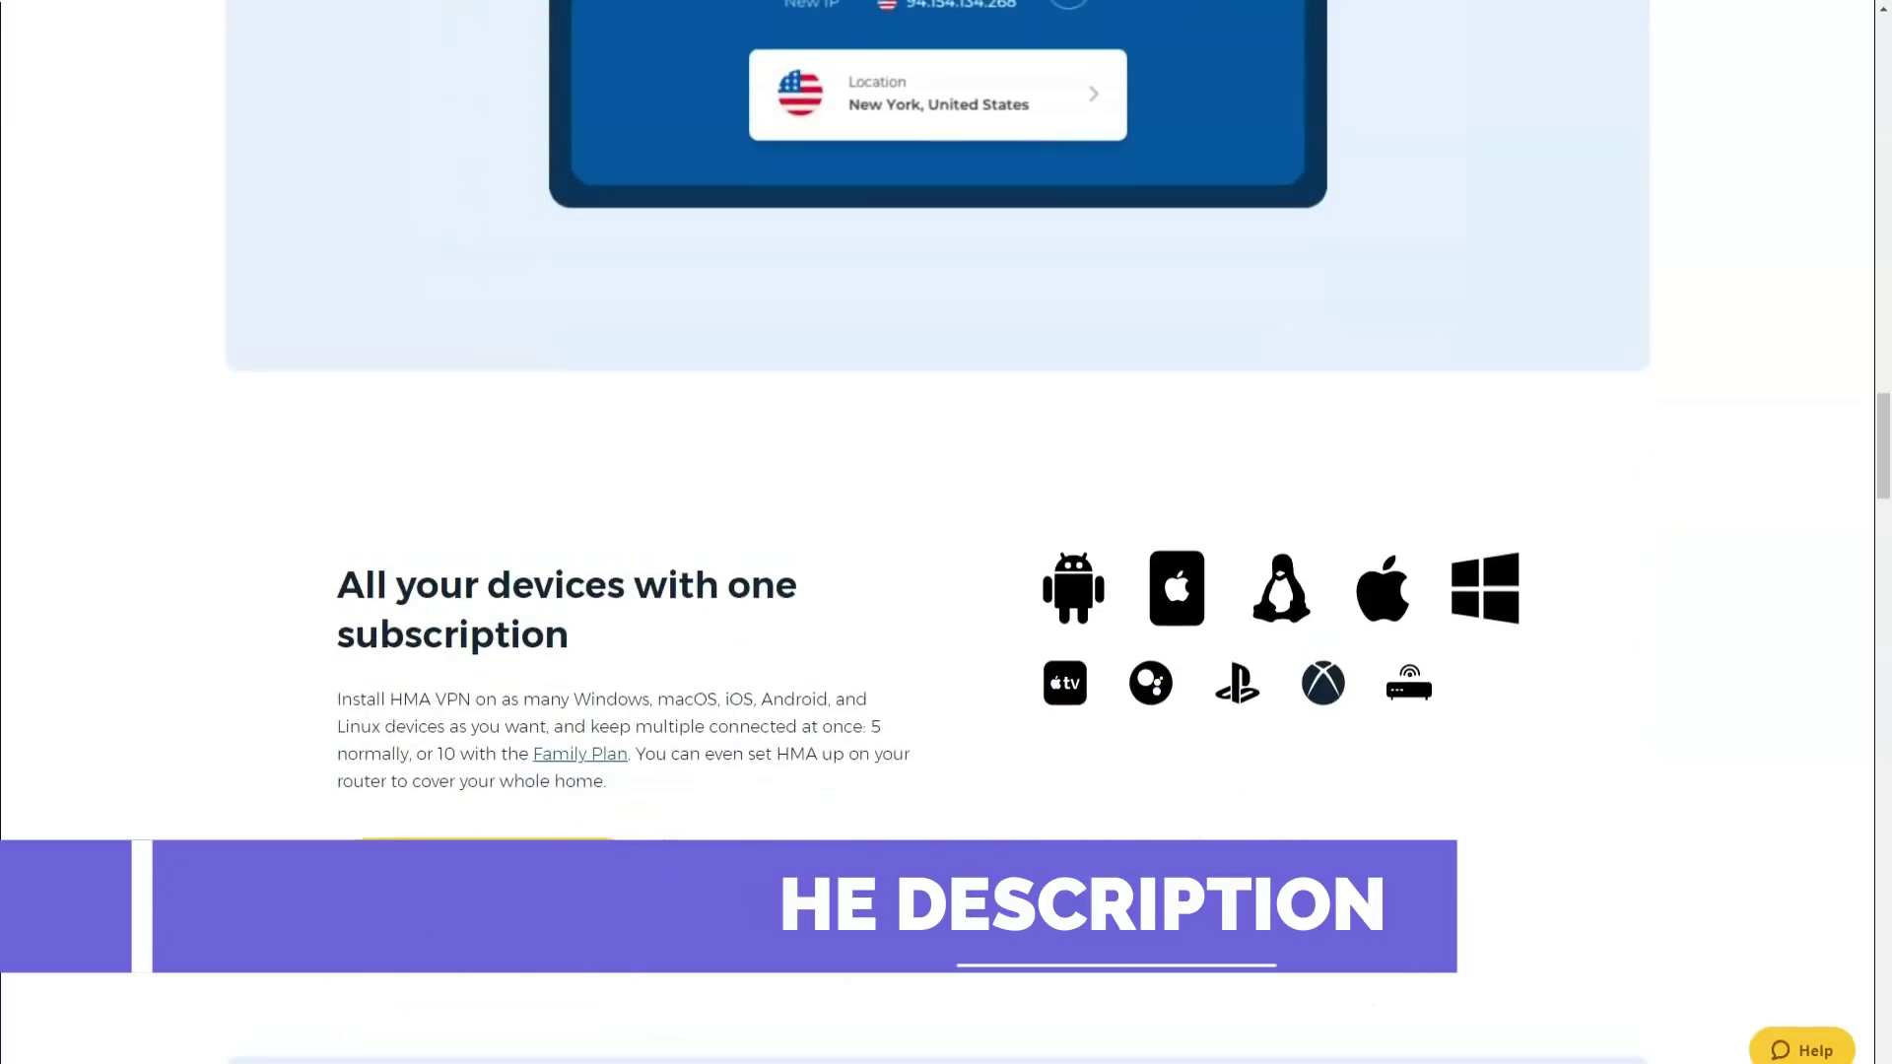
pyautogui.scroll(-1, 937, 532)
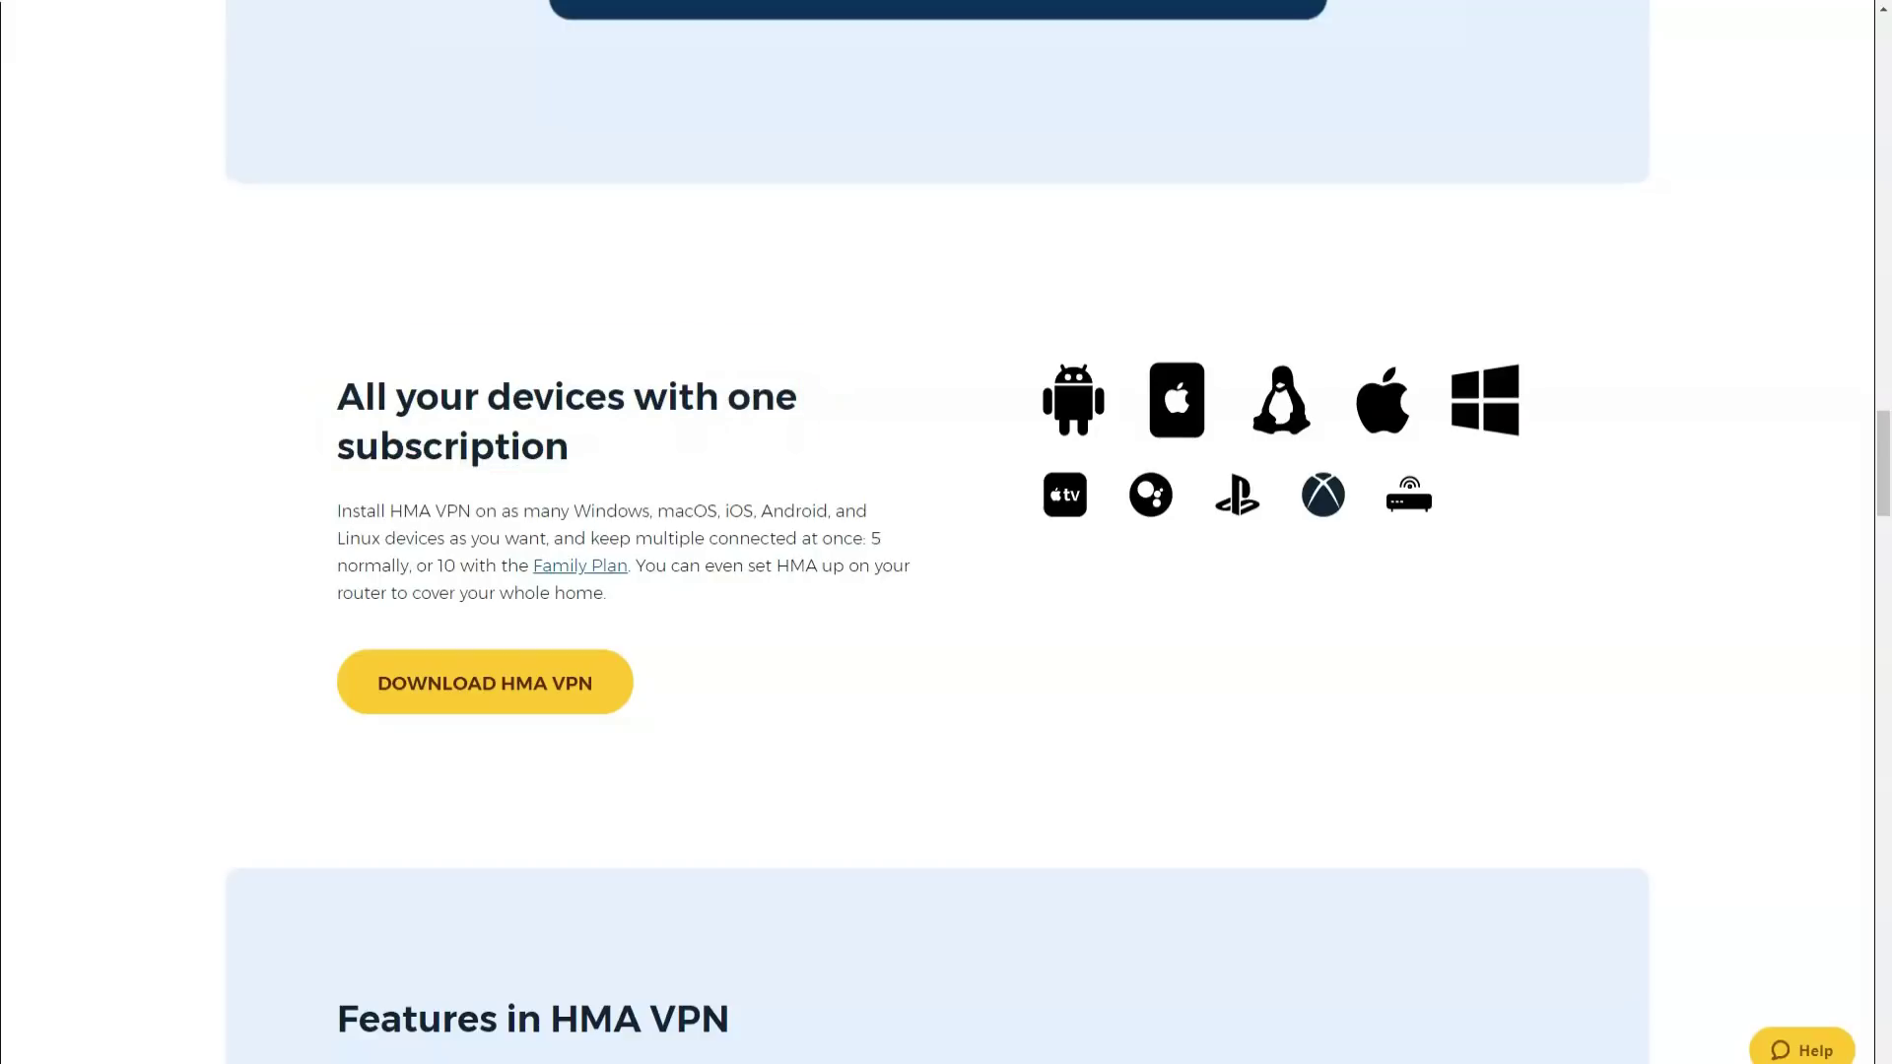
pyautogui.scroll(-2, 937, 532)
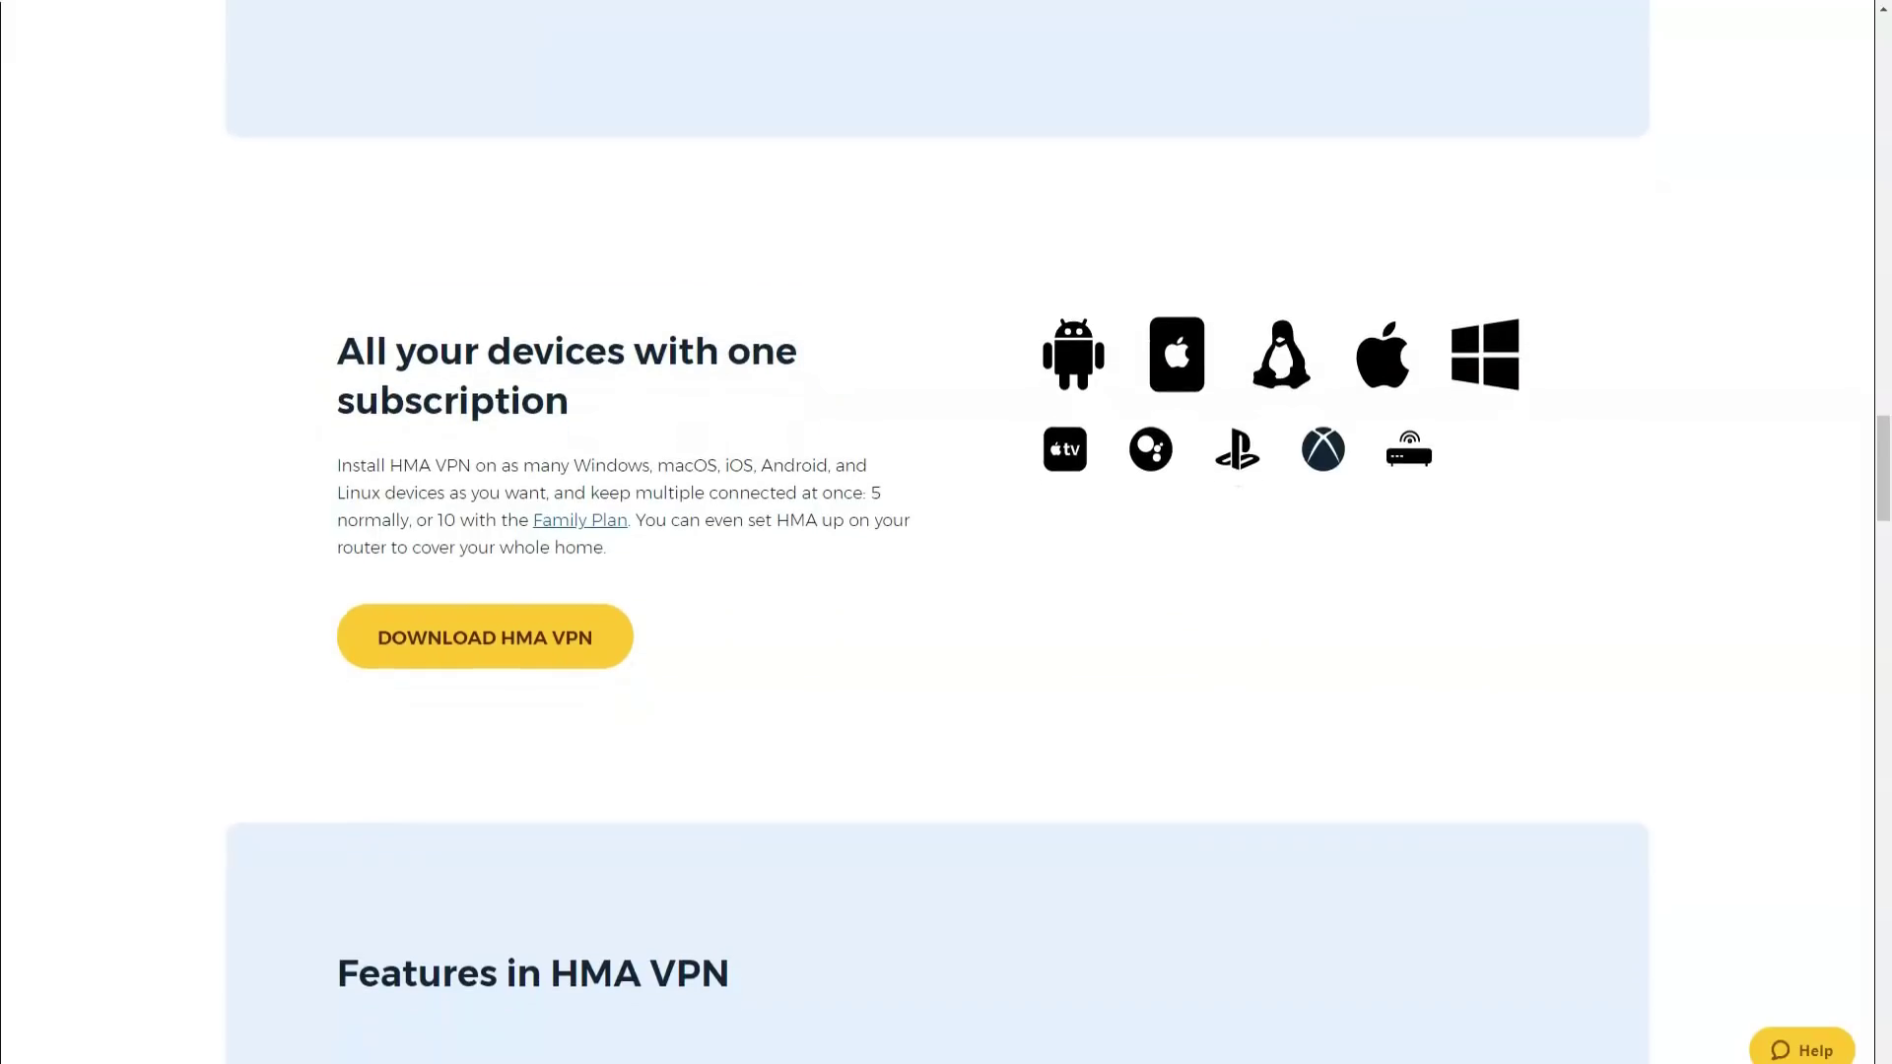
pyautogui.scroll(-3, 937, 533)
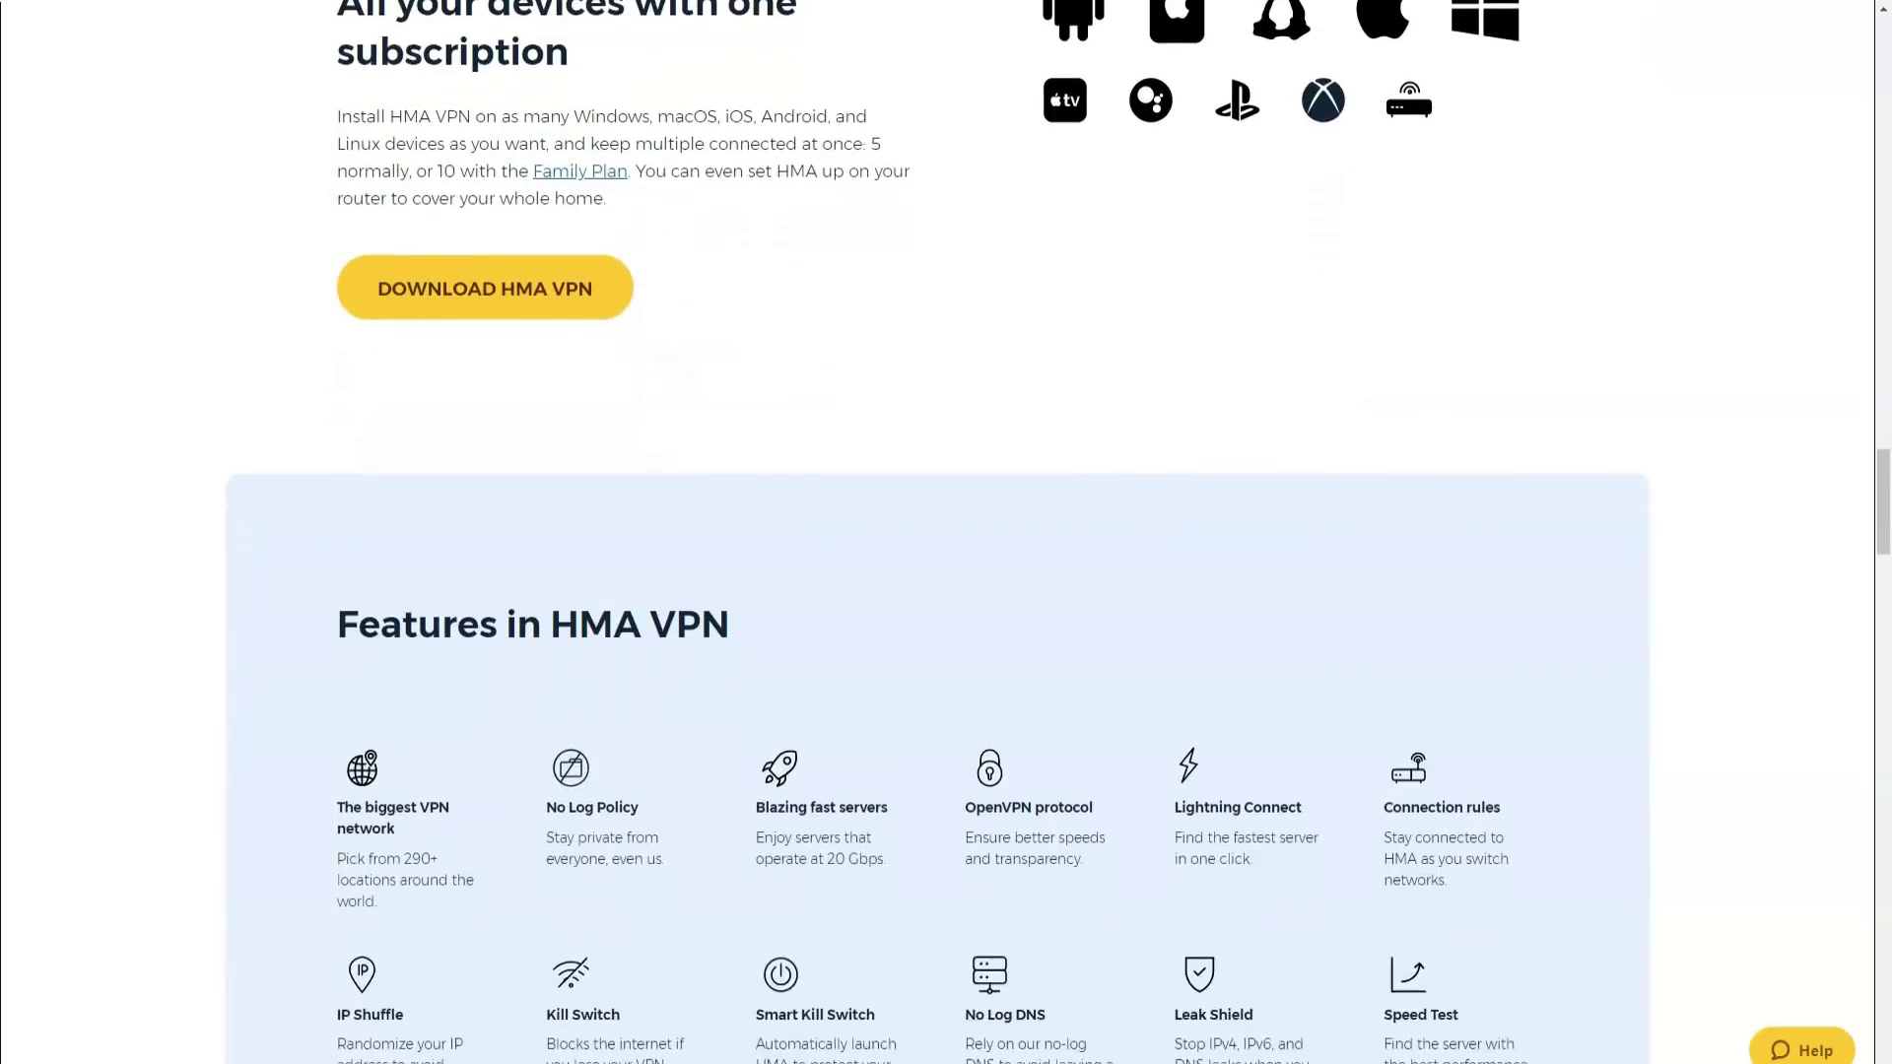
pyautogui.scroll(-2, 938, 533)
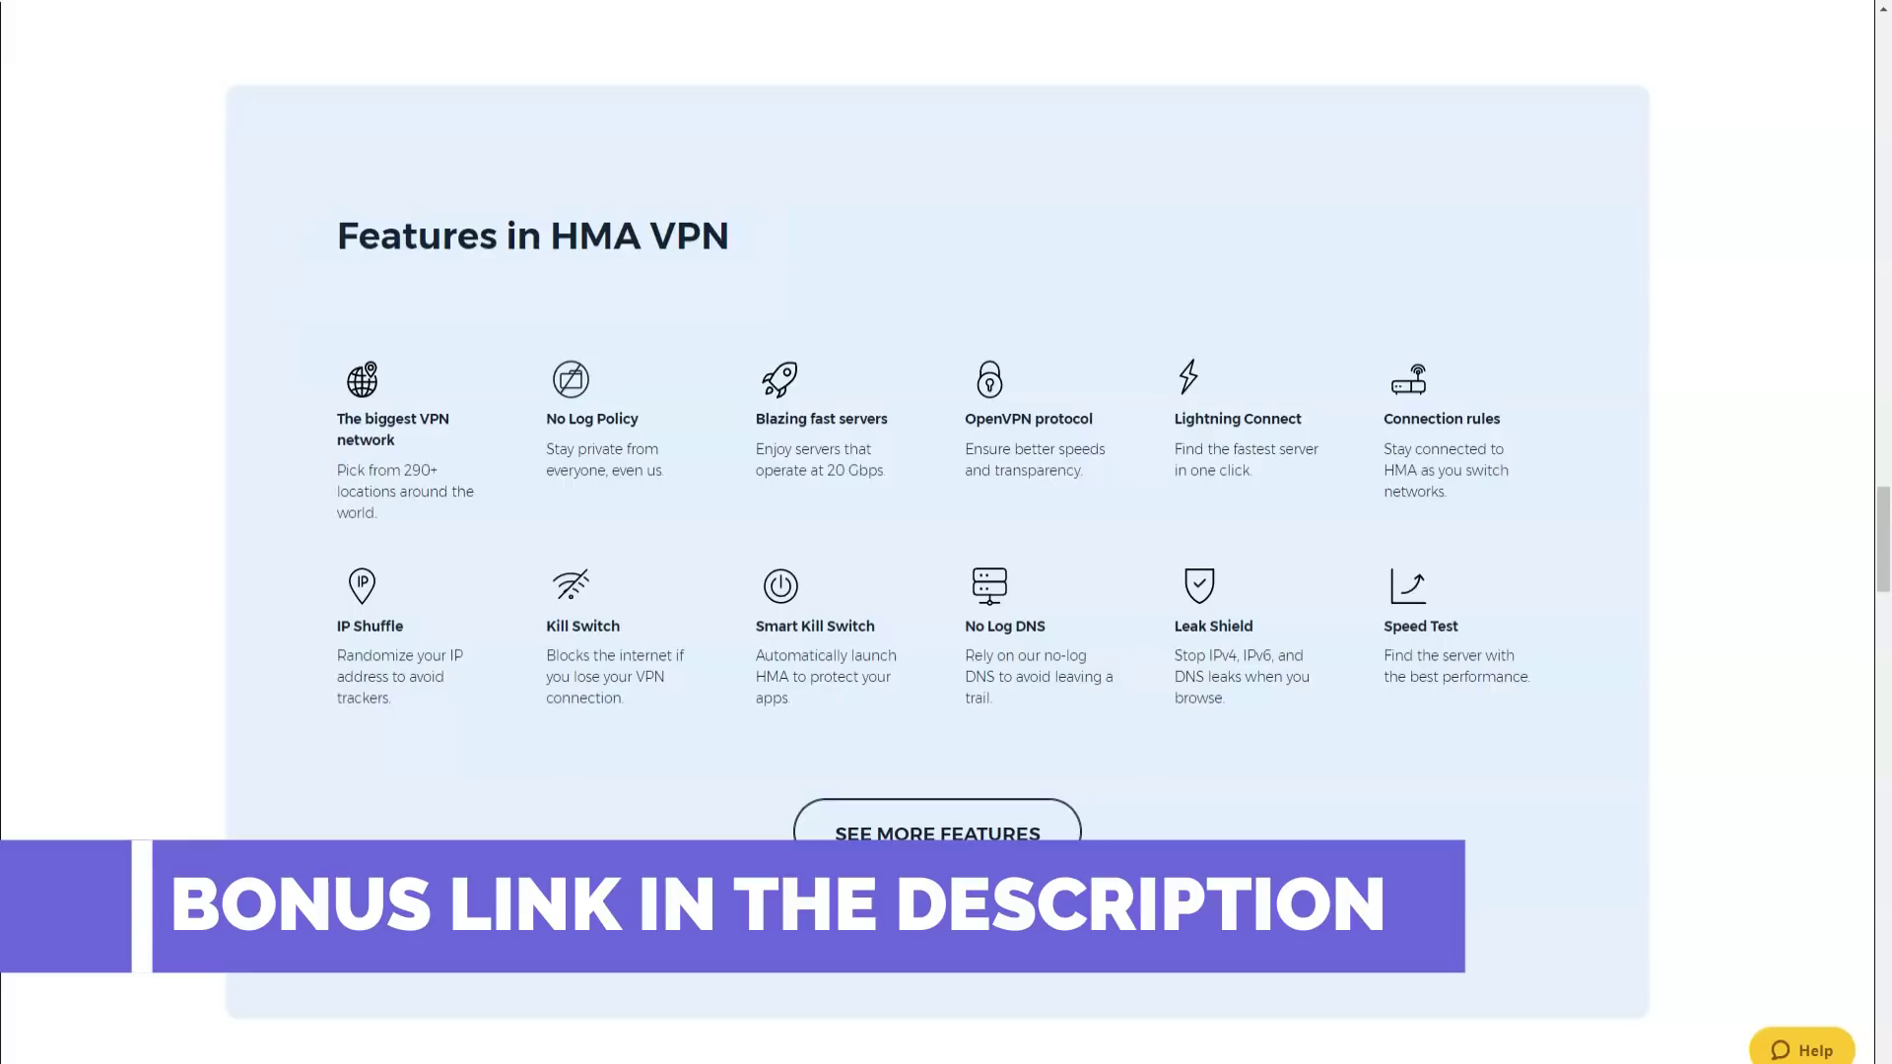
pyautogui.scroll(-1, 937, 539)
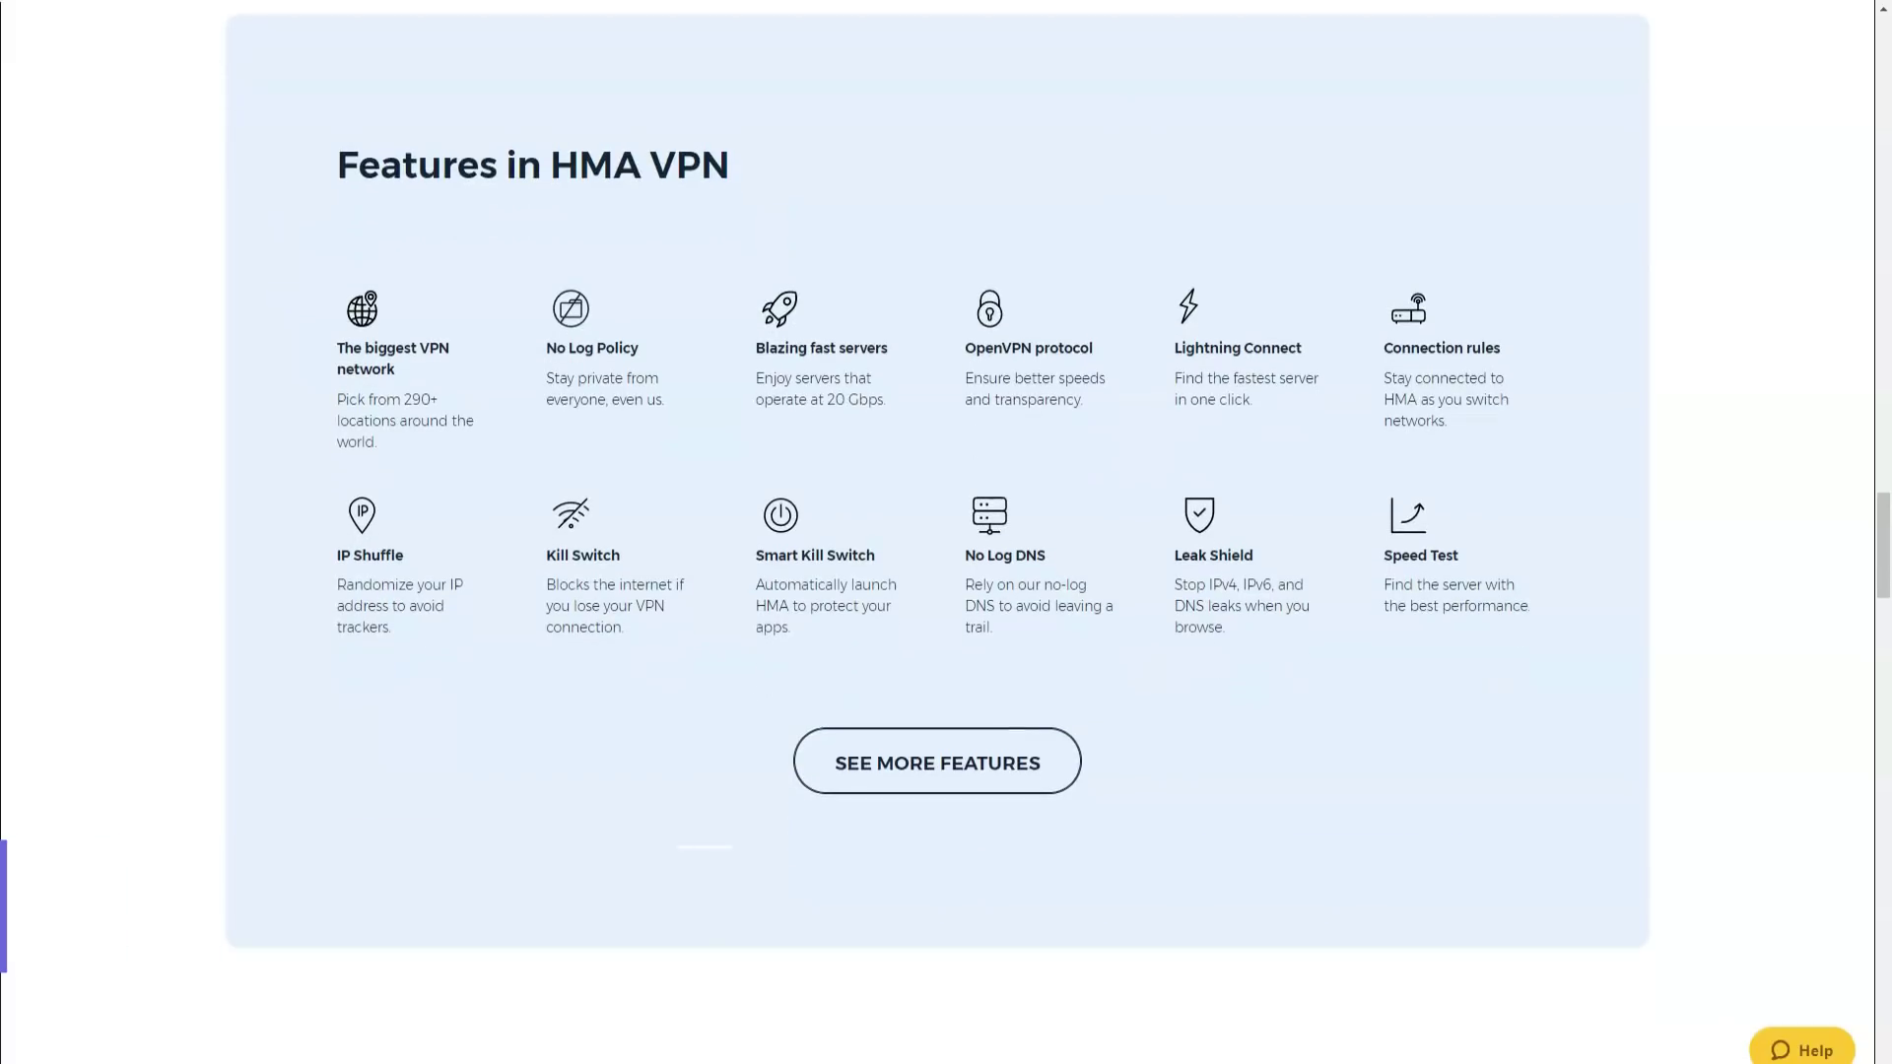
pyautogui.scroll(-1, 939, 539)
pyautogui.scroll(-1, 938, 539)
pyautogui.scroll(-1, 937, 539)
pyautogui.scroll(-1, 938, 540)
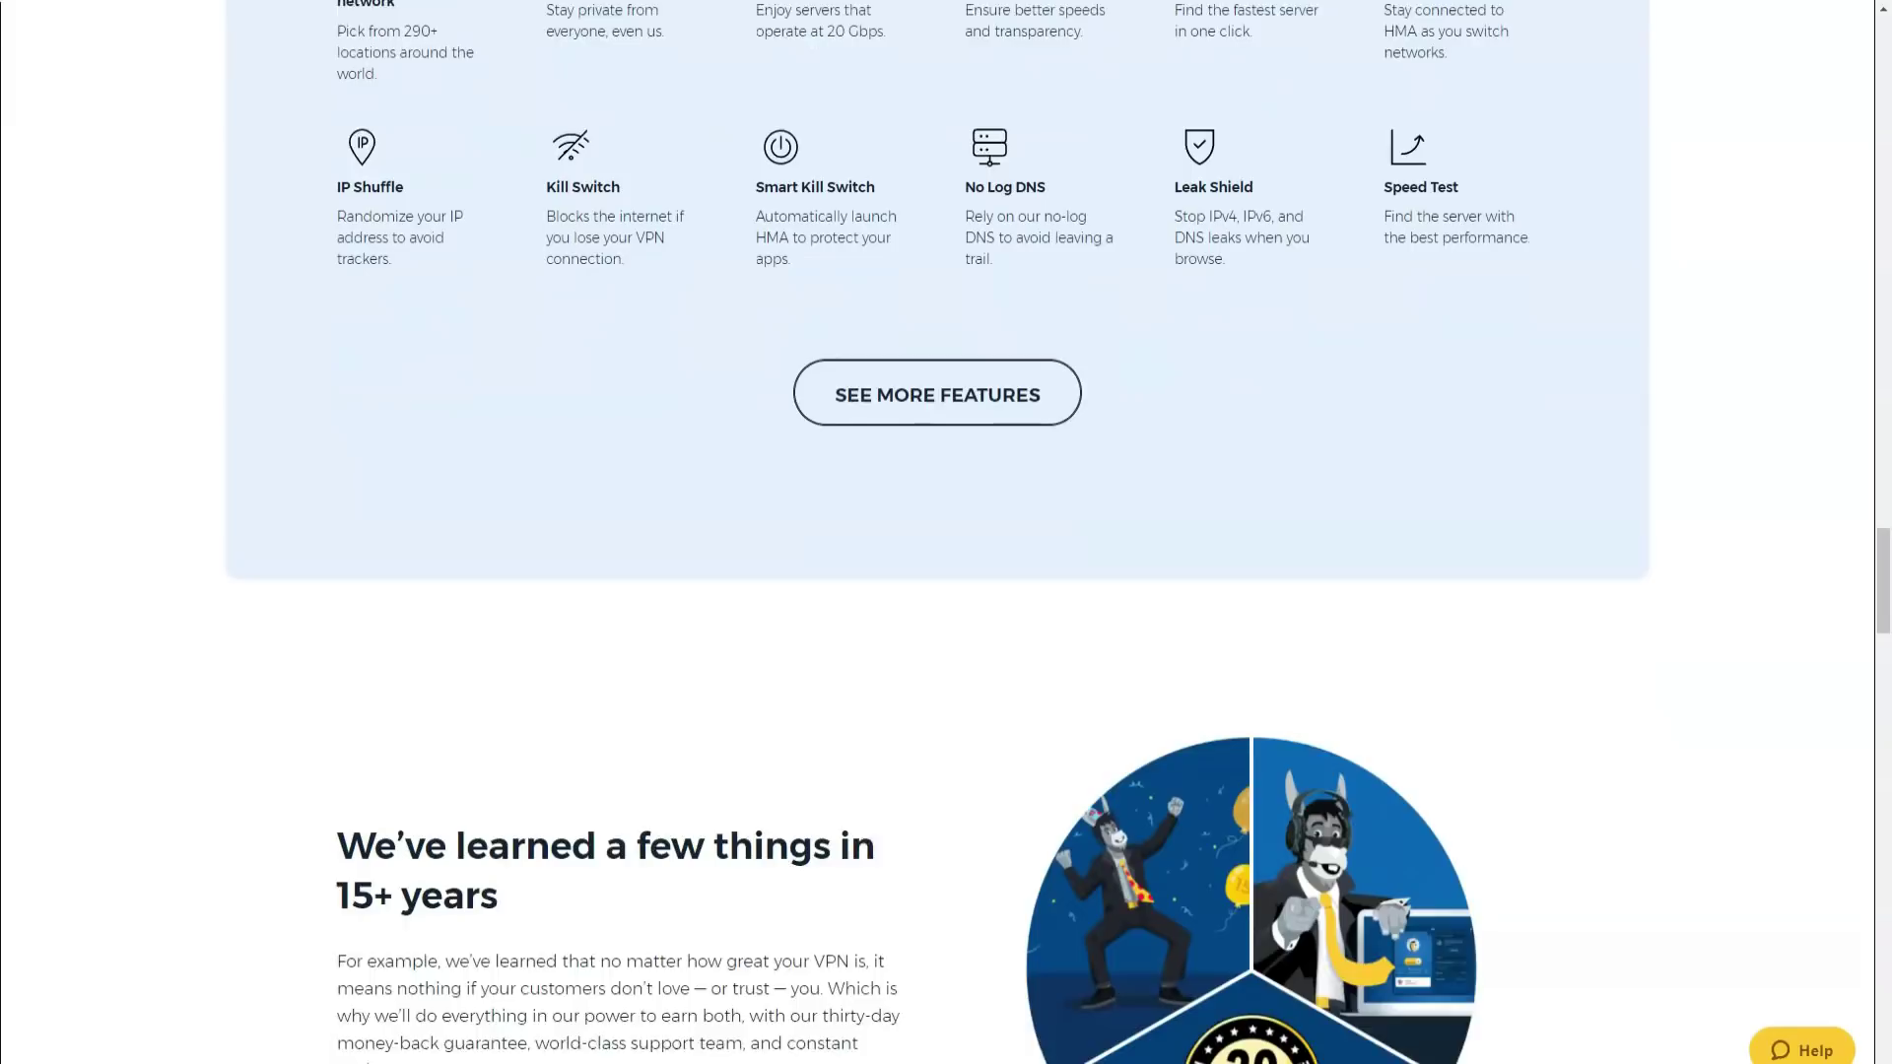
pyautogui.scroll(-1, 937, 540)
pyautogui.scroll(-1, 937, 540)
pyautogui.scroll(-1, 937, 539)
pyautogui.scroll(-1, 937, 539)
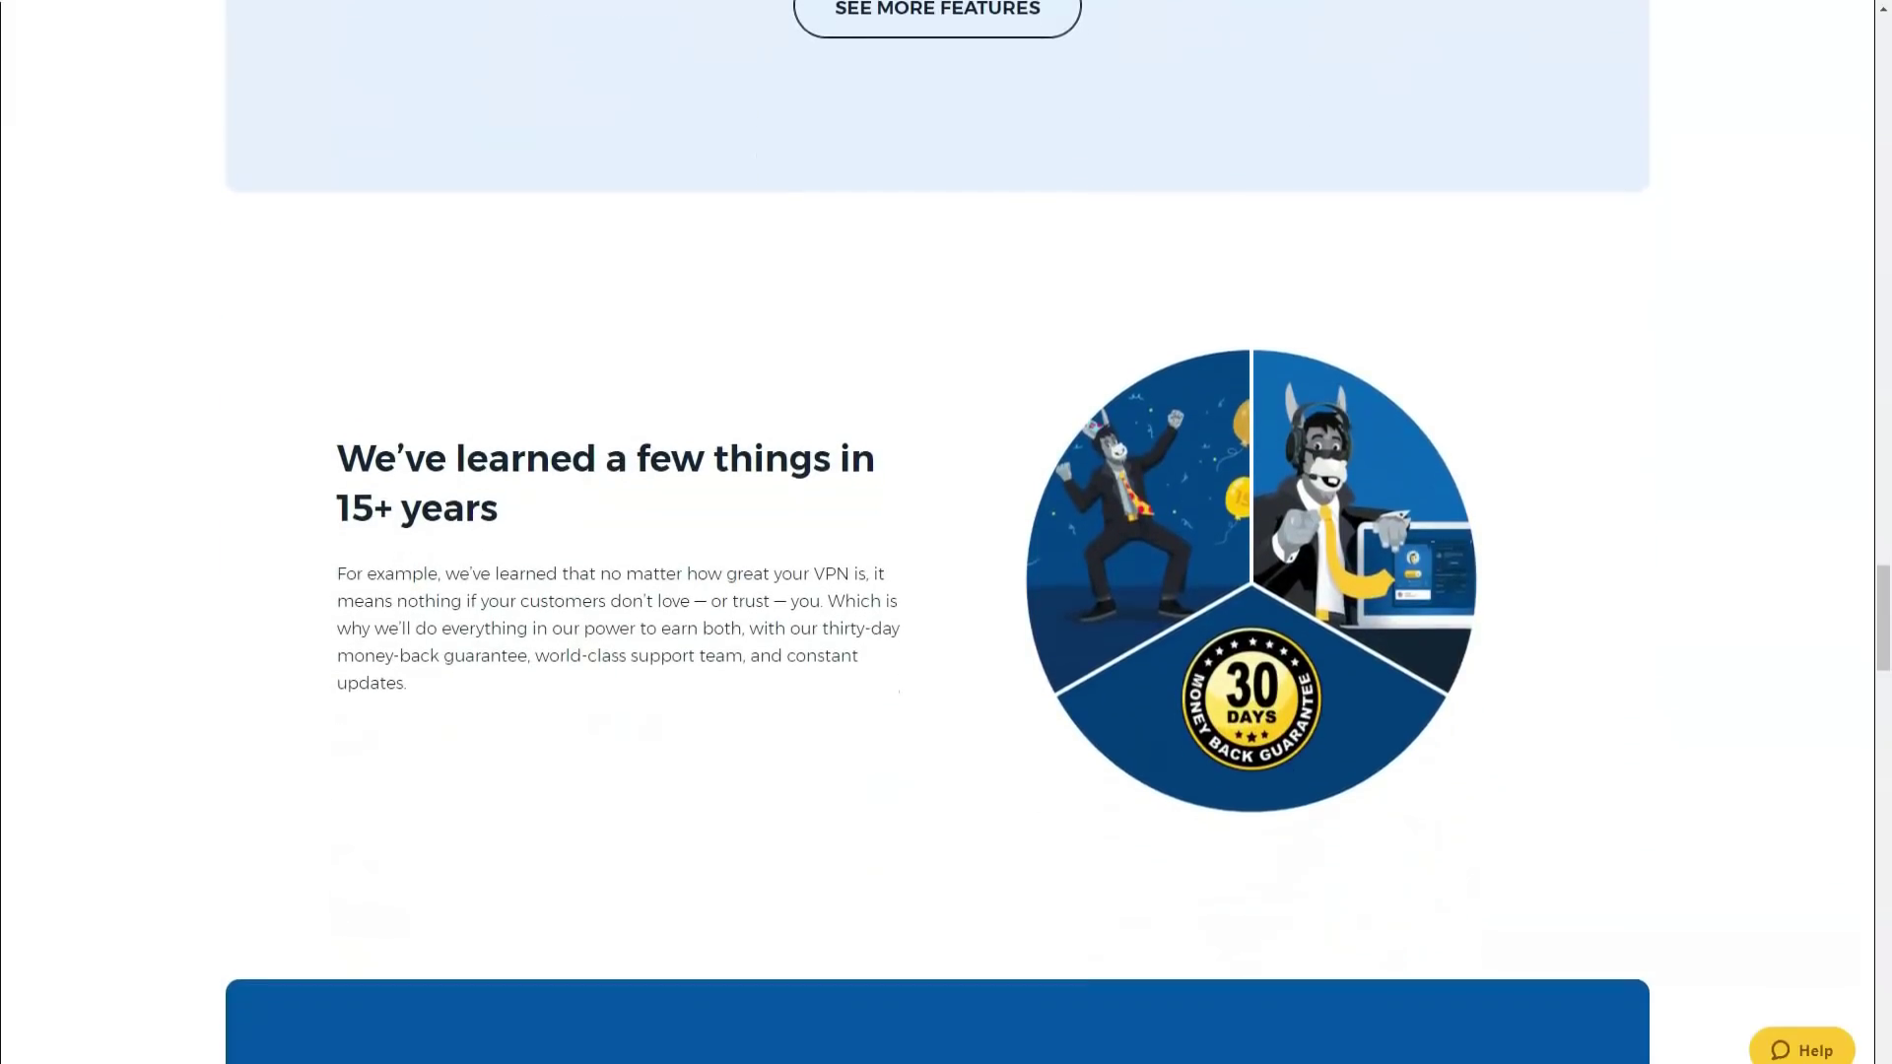
pyautogui.scroll(-1, 937, 540)
pyautogui.scroll(-1, 938, 540)
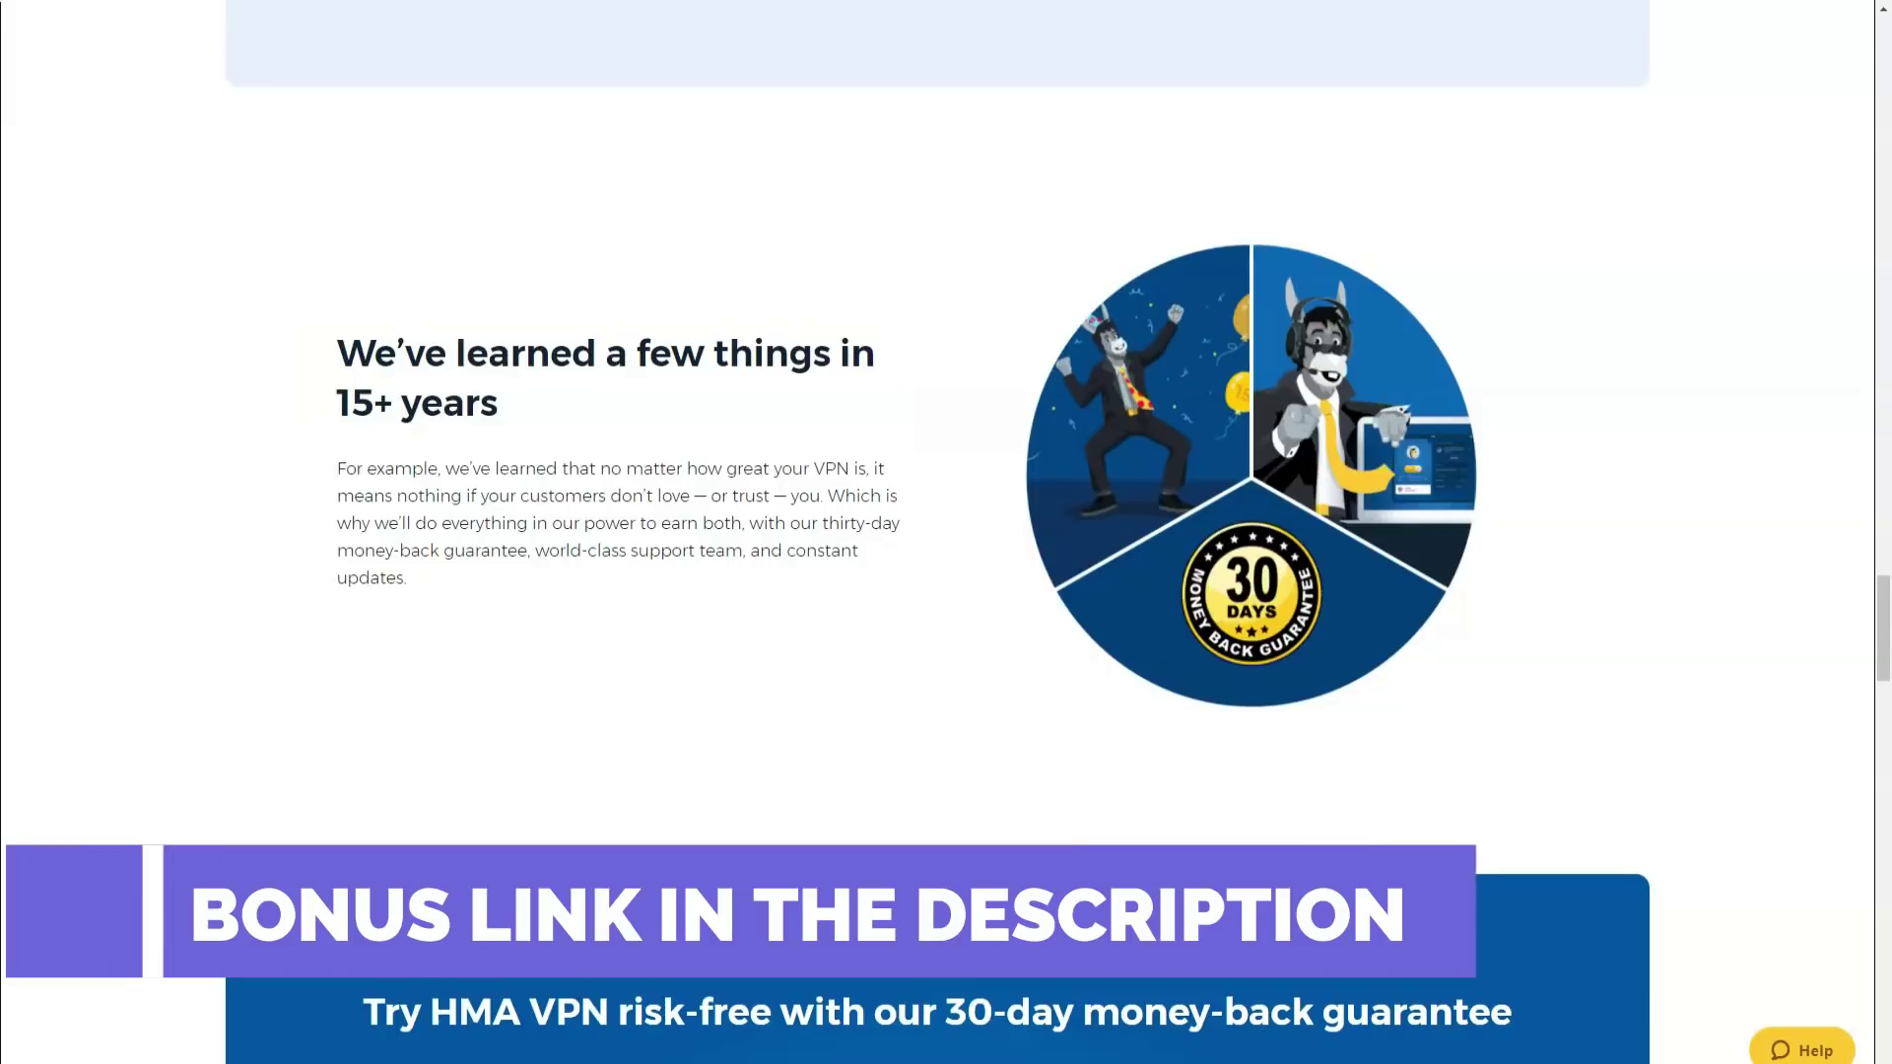
pyautogui.scroll(-1, 946, 532)
pyautogui.scroll(-1, 947, 533)
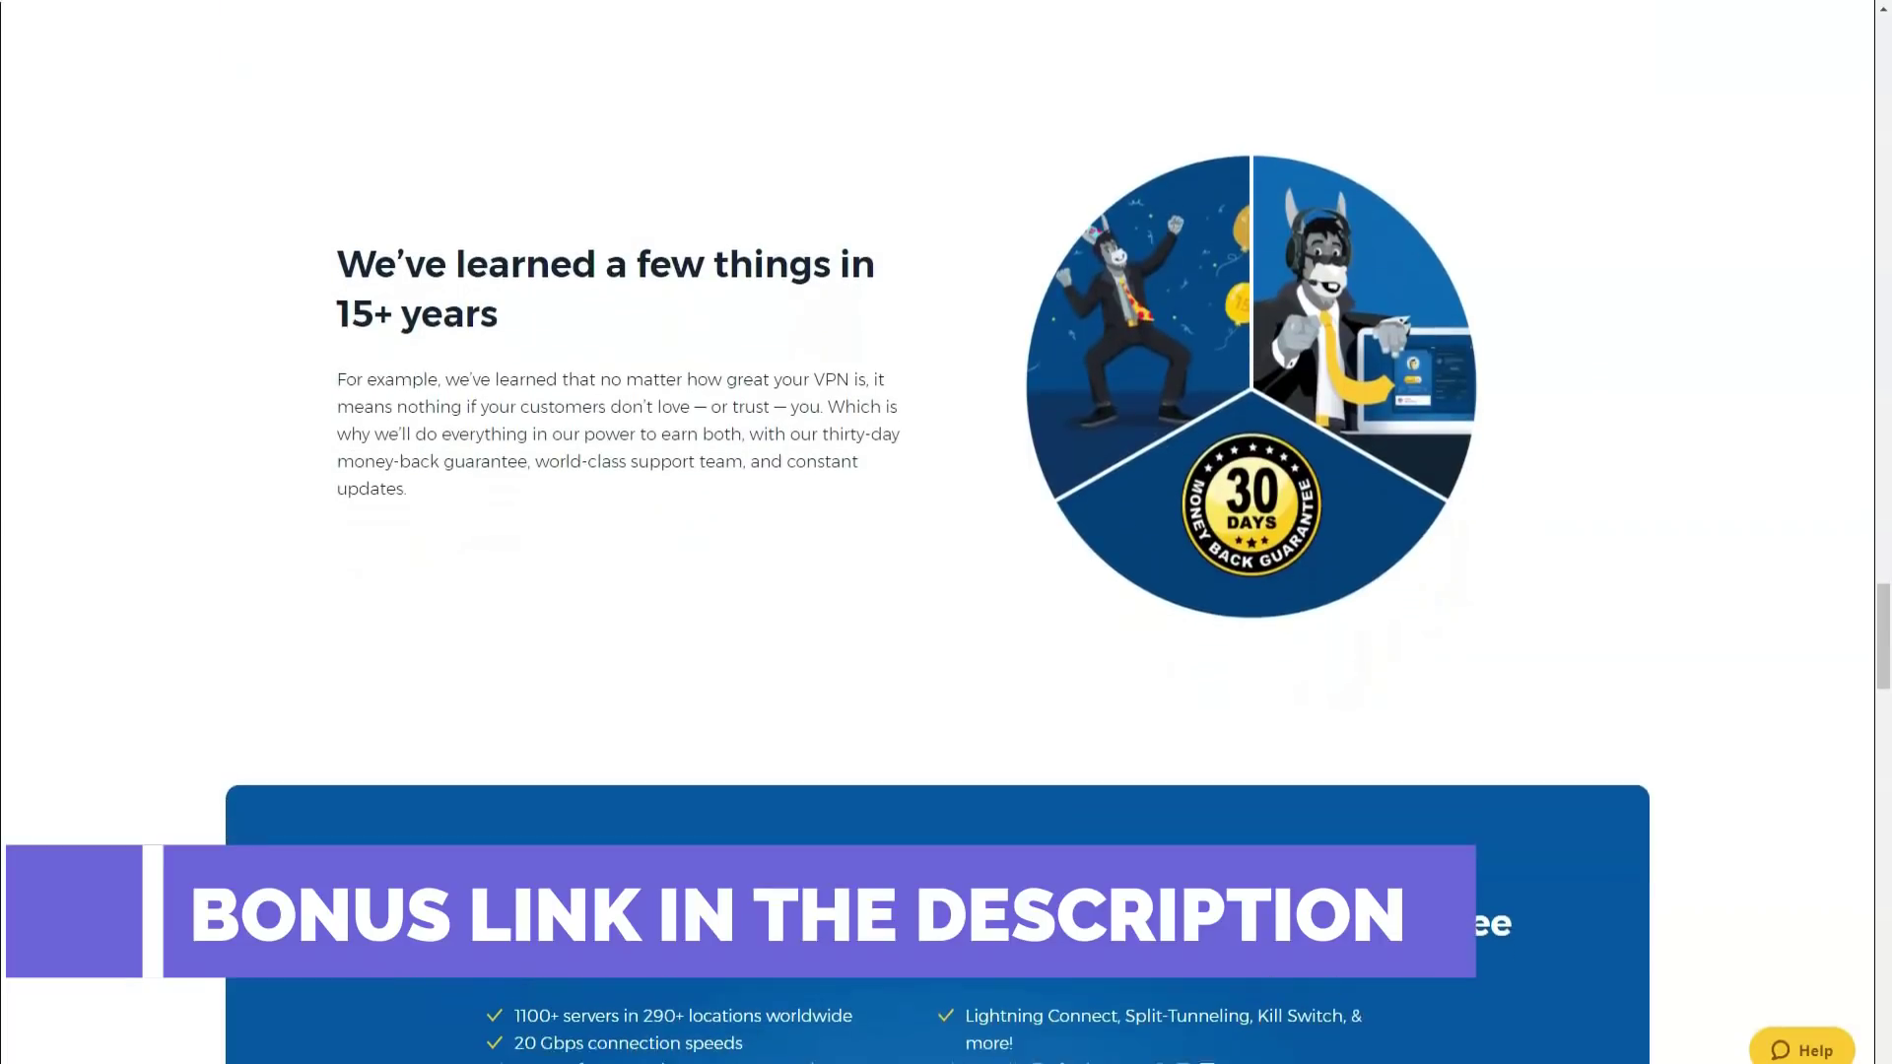
pyautogui.scroll(-1, 947, 533)
pyautogui.scroll(-1, 946, 533)
pyautogui.scroll(-1, 946, 533)
pyautogui.scroll(-1, 946, 534)
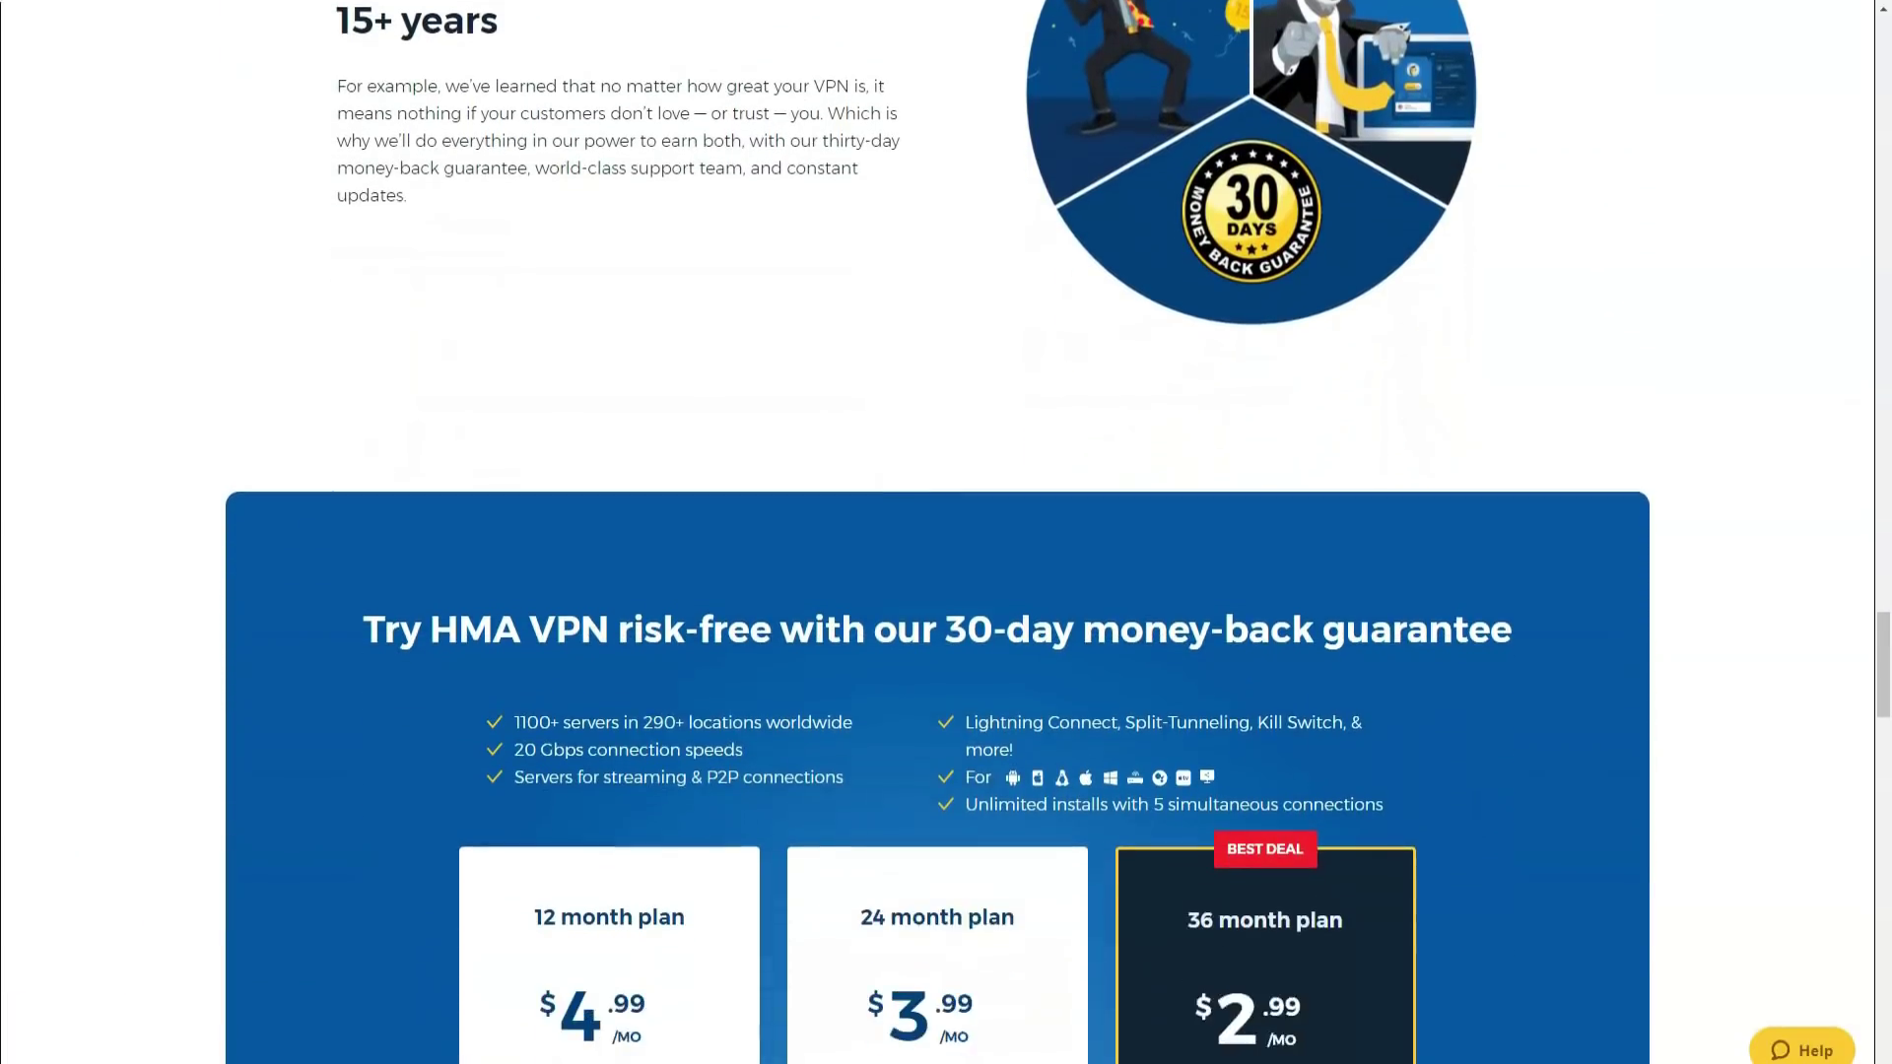
pyautogui.scroll(-1, 946, 532)
pyautogui.scroll(-1, 947, 532)
pyautogui.scroll(-1, 946, 533)
pyautogui.scroll(-1, 947, 532)
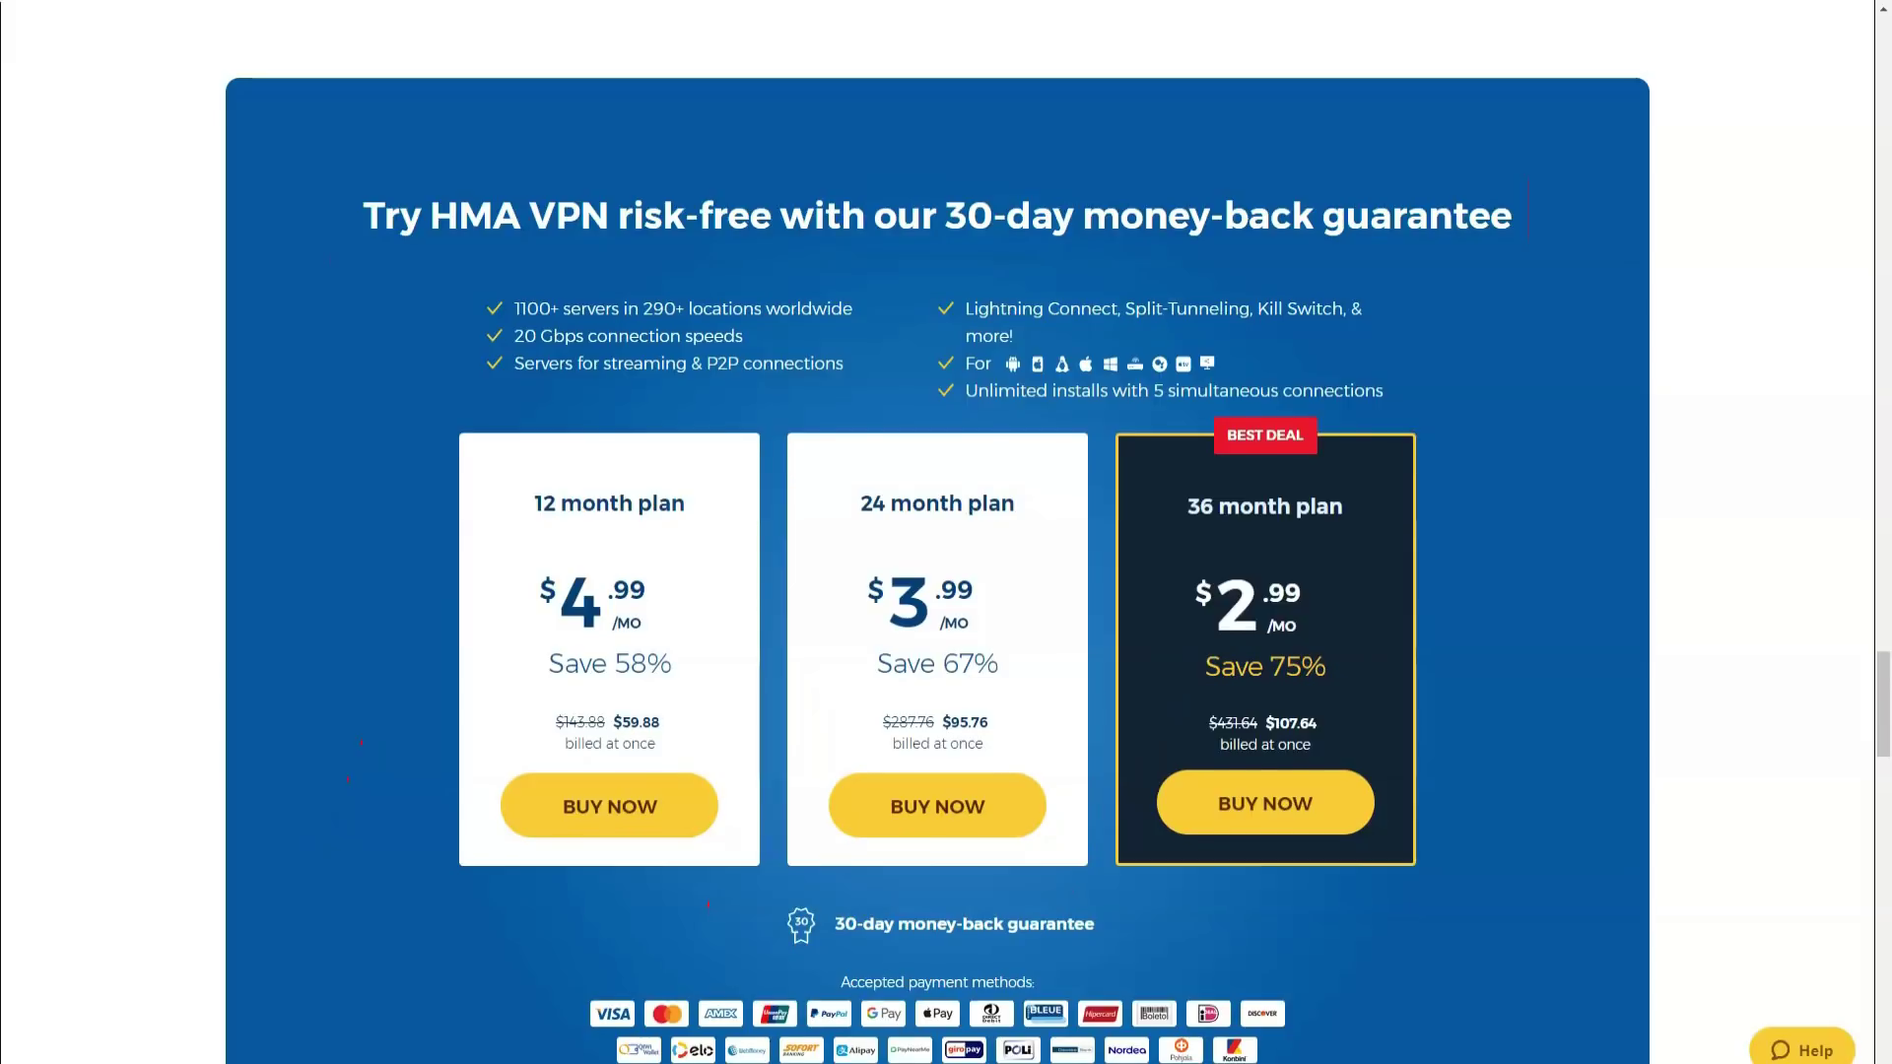
pyautogui.scroll(-1, 937, 562)
pyautogui.scroll(-1, 937, 561)
pyautogui.scroll(-1, 938, 561)
pyautogui.scroll(-1, 938, 562)
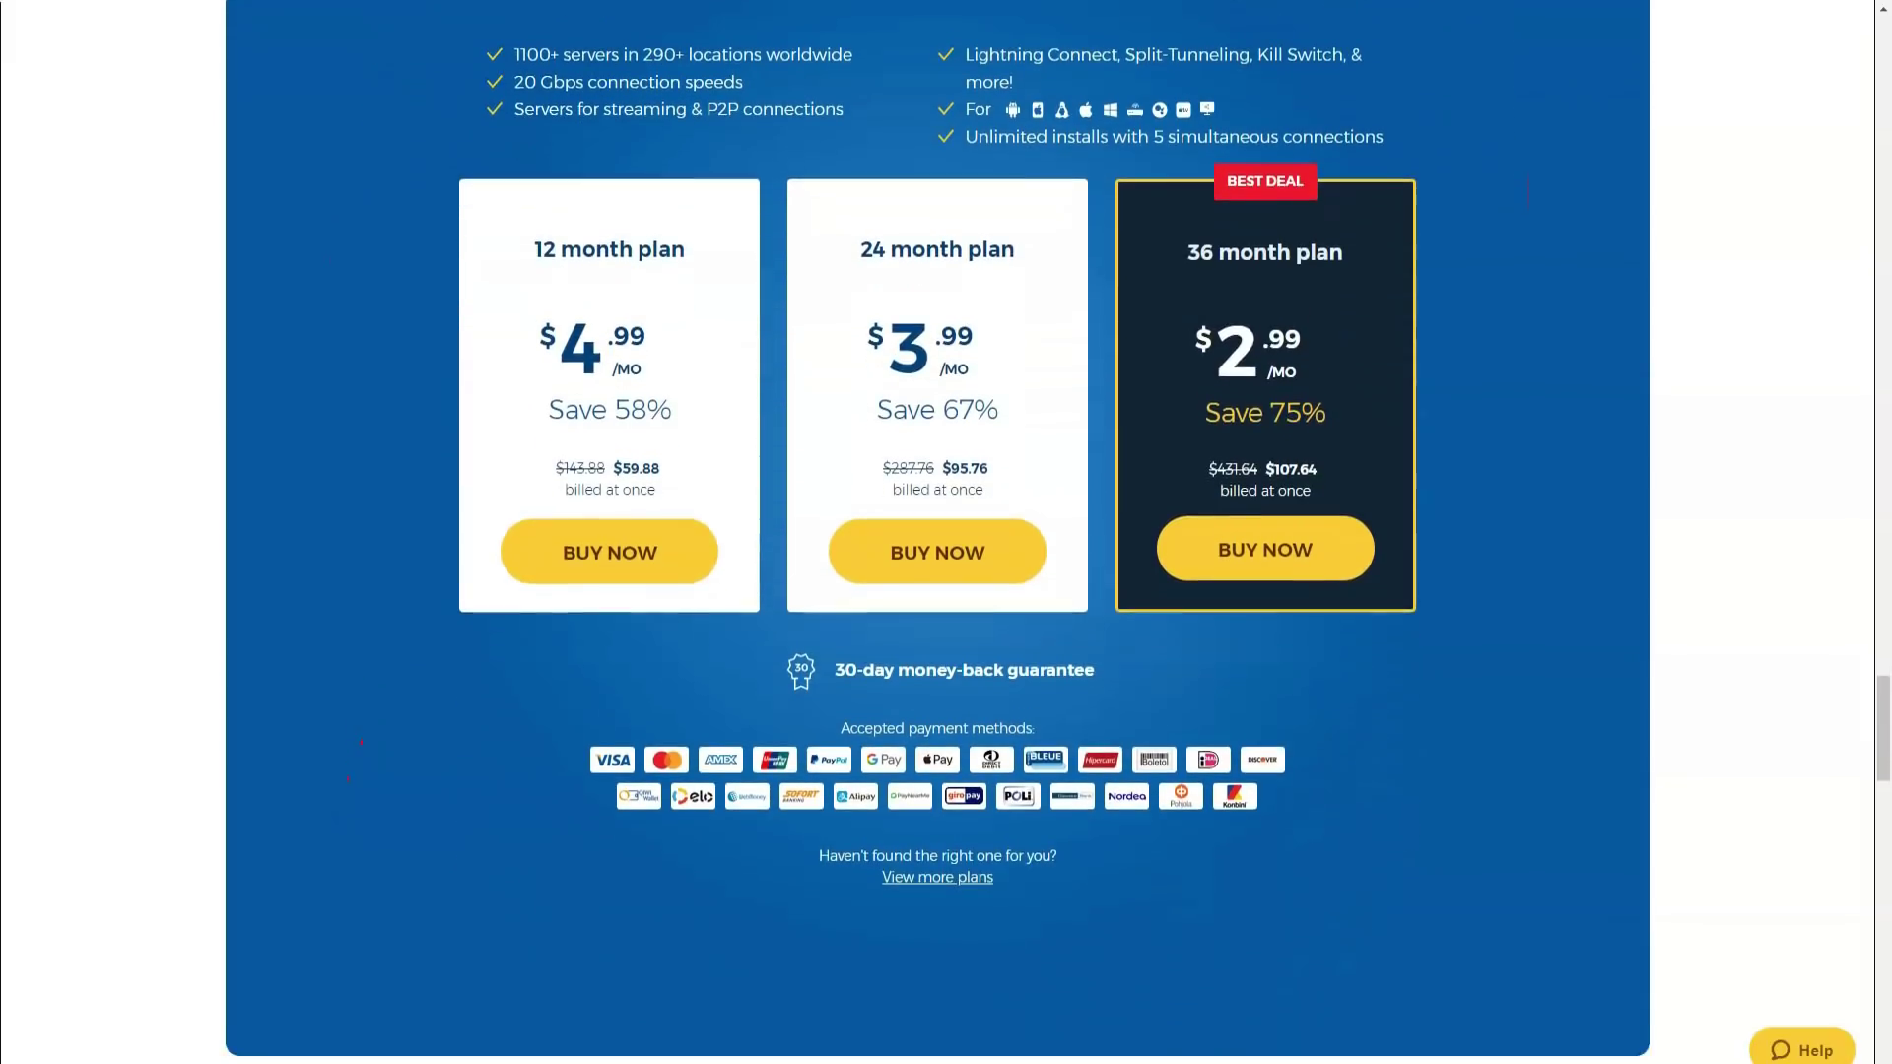
pyautogui.scroll(-1, 937, 561)
pyautogui.scroll(-1, 937, 562)
pyautogui.scroll(-1, 937, 563)
pyautogui.scroll(-1, 938, 562)
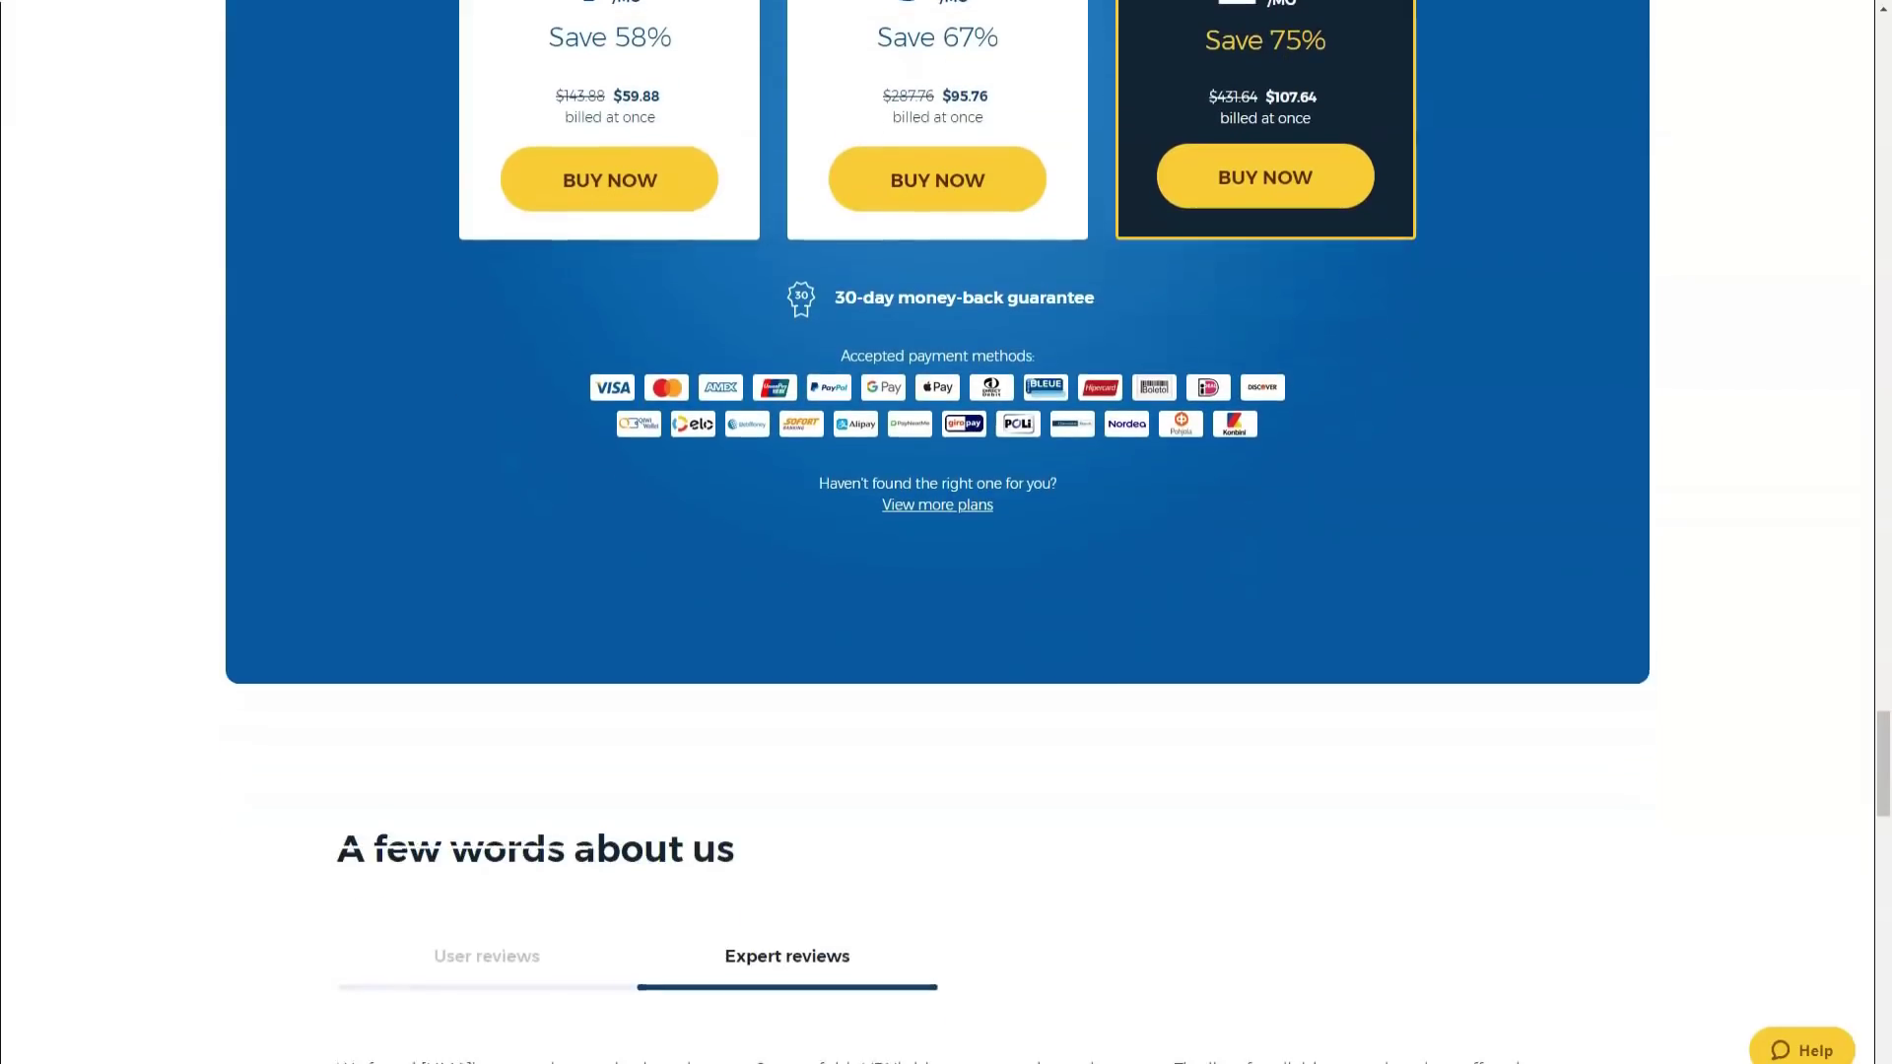
pyautogui.scroll(-1, 938, 562)
pyautogui.scroll(-1, 938, 562)
pyautogui.scroll(-1, 938, 561)
pyautogui.scroll(-1, 938, 563)
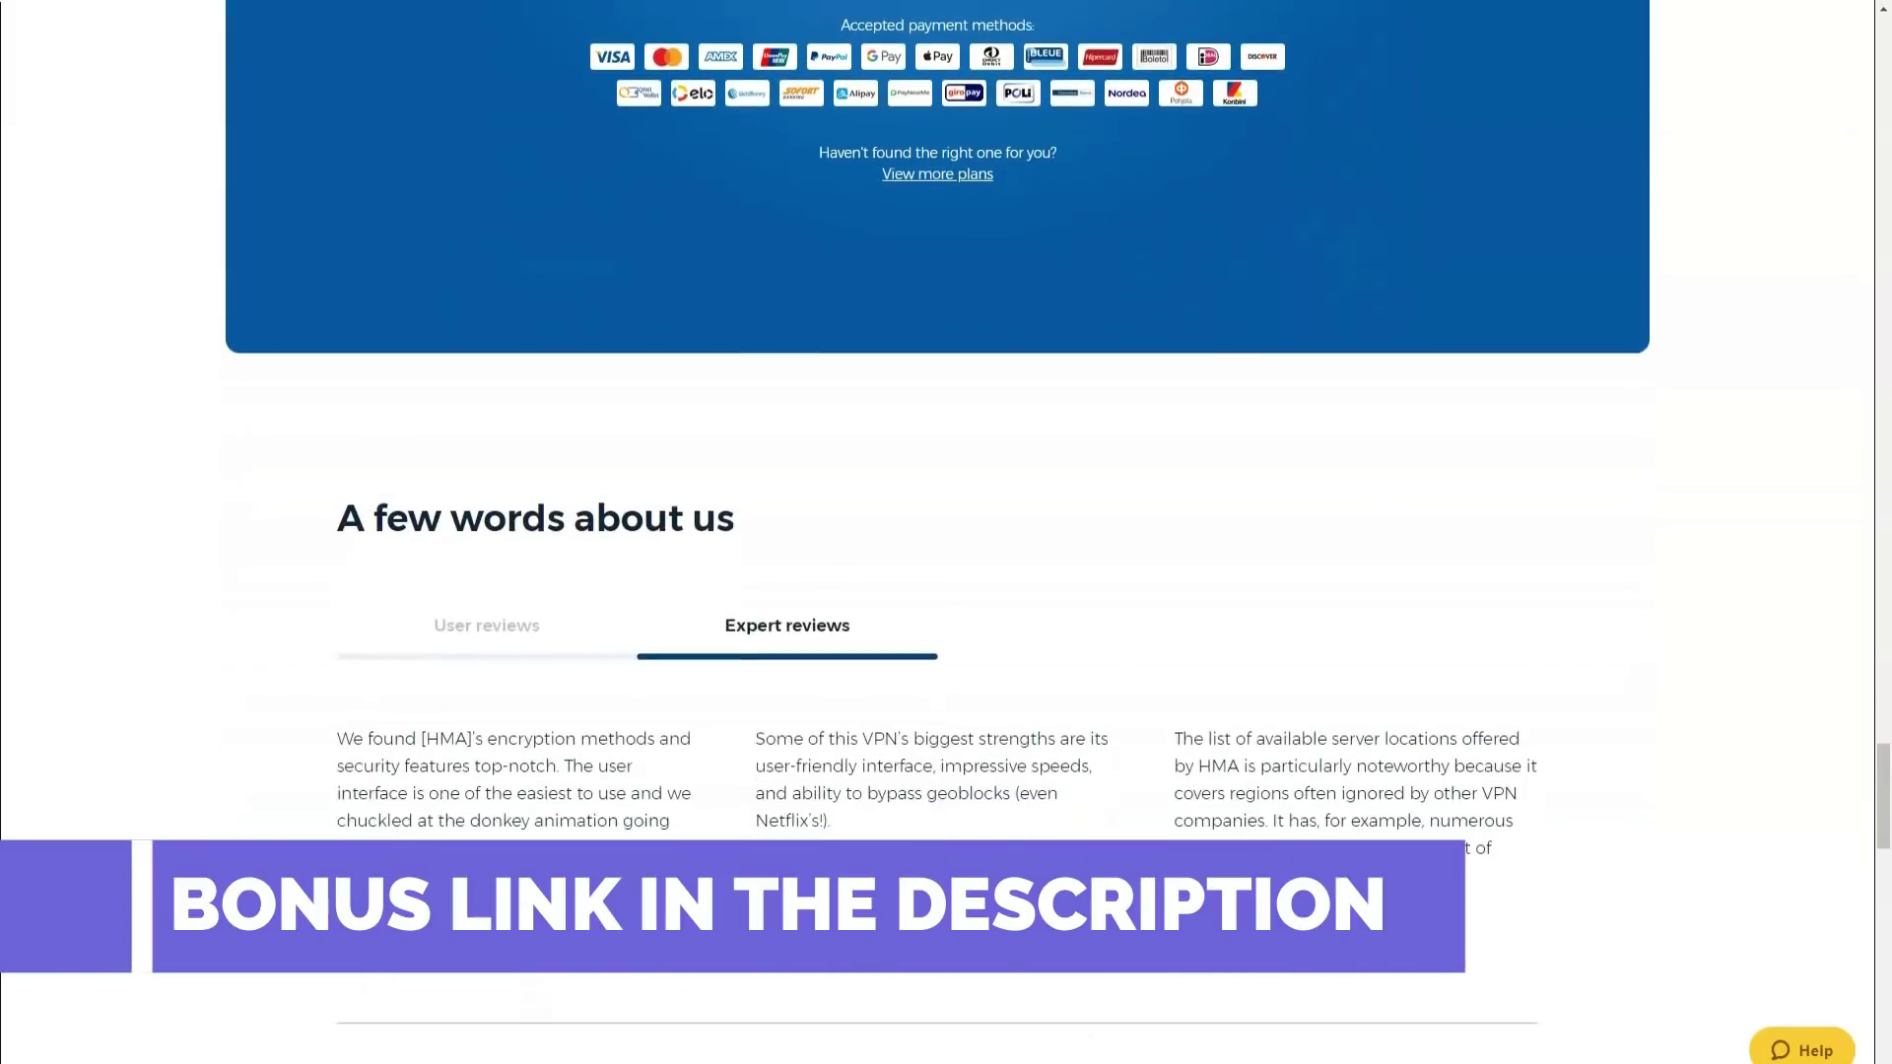
pyautogui.scroll(-1, 937, 562)
pyautogui.scroll(-1, 938, 561)
pyautogui.scroll(-1, 938, 562)
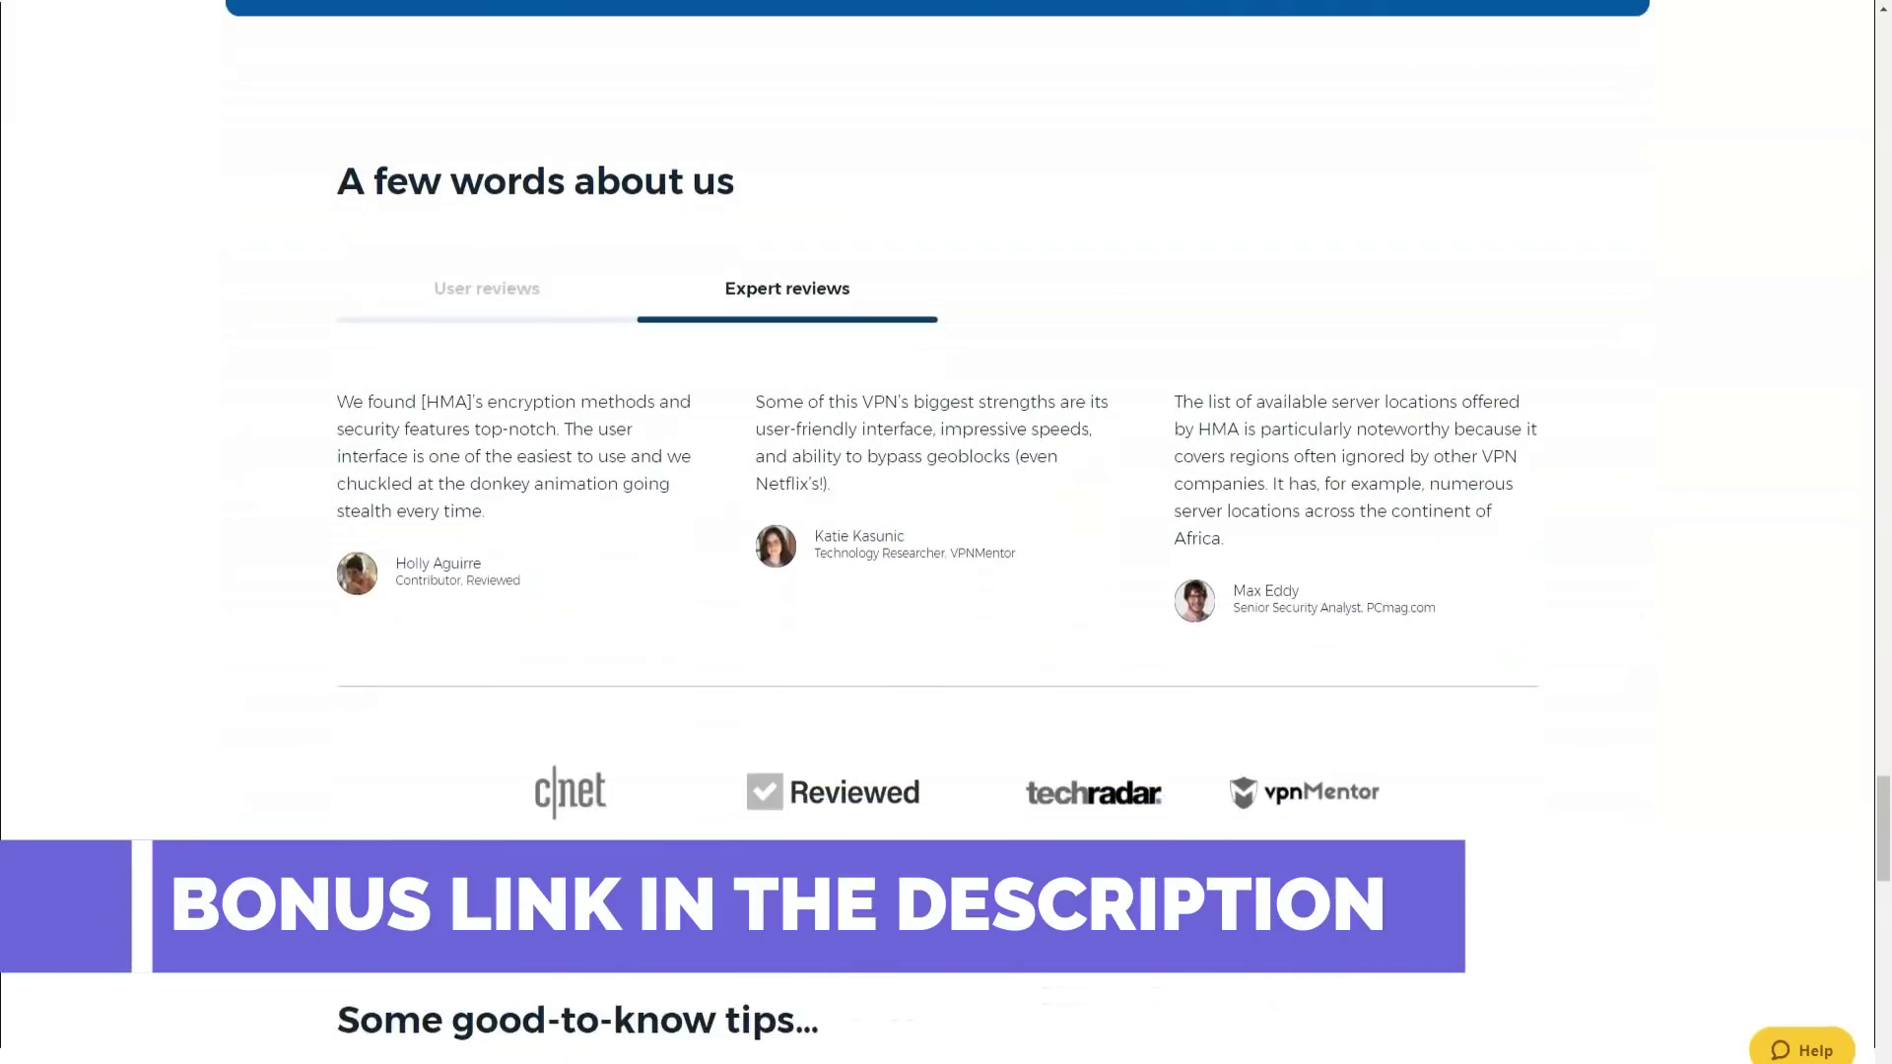
pyautogui.scroll(-1, 946, 533)
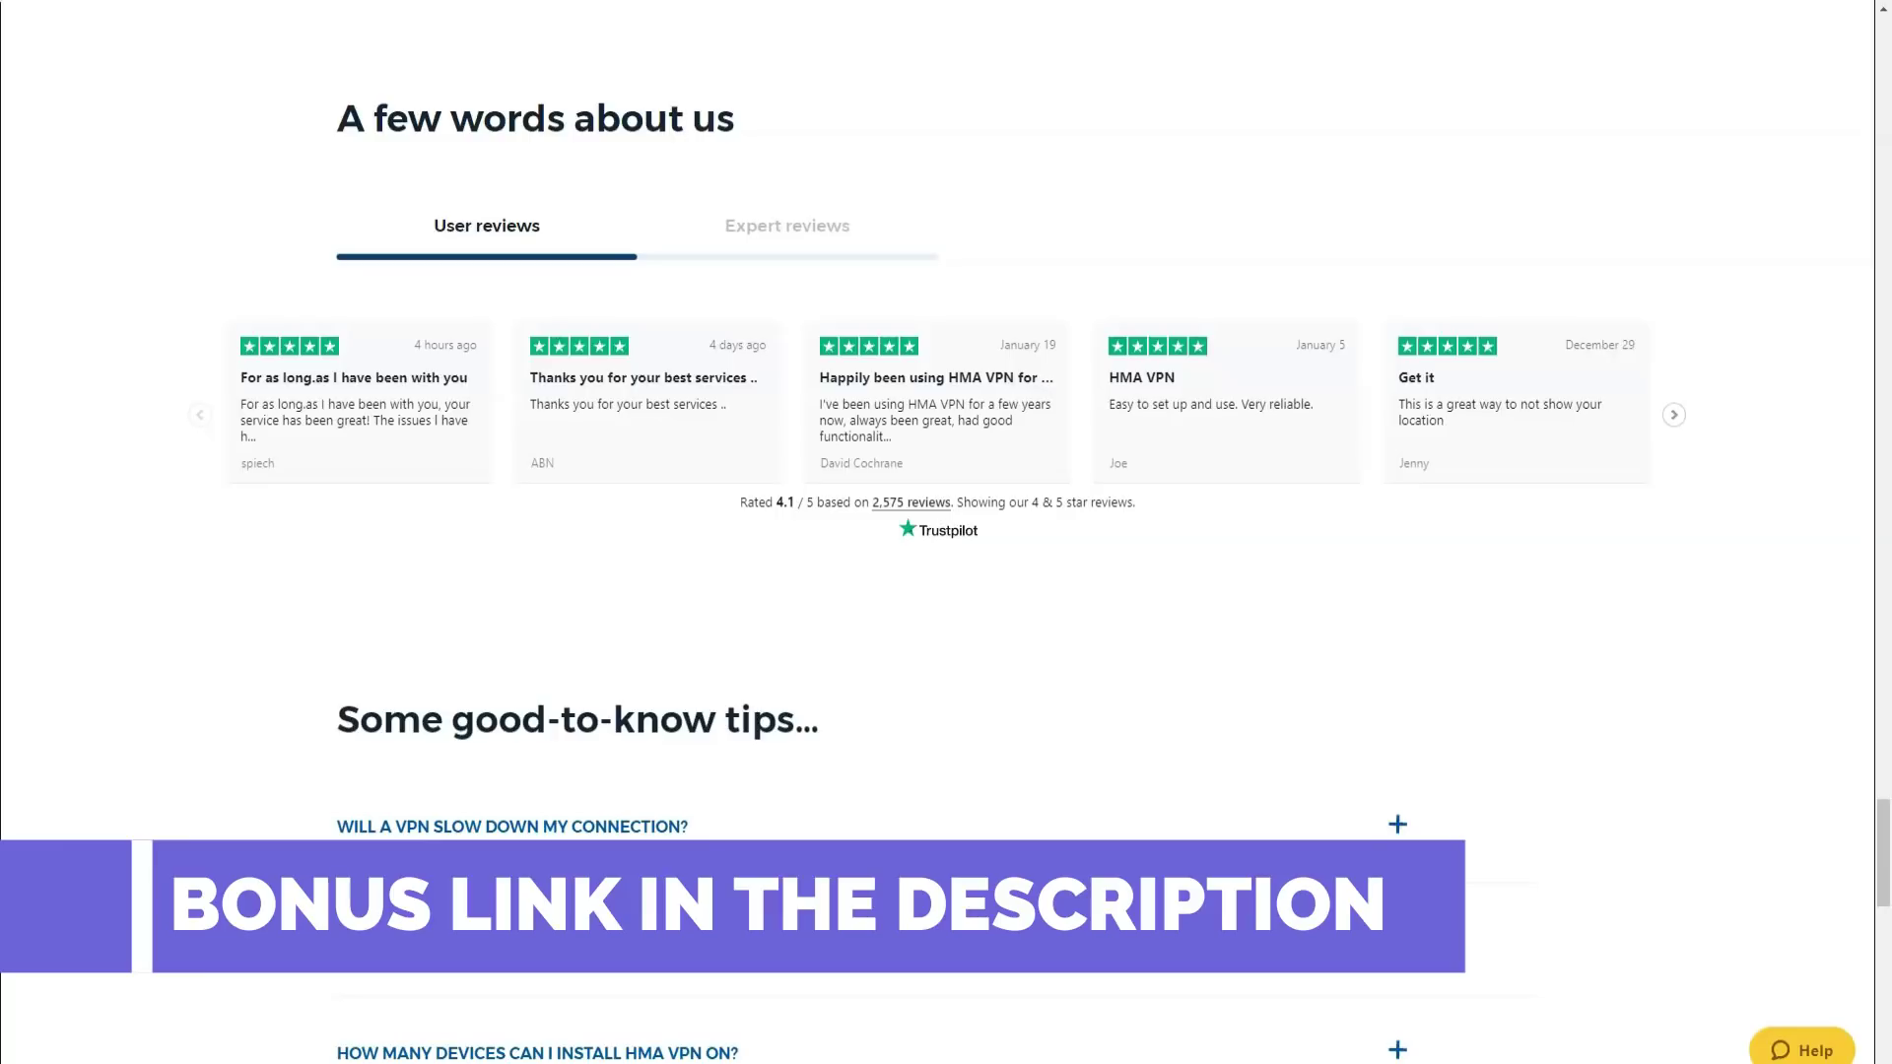
pyautogui.scroll(-3, 946, 591)
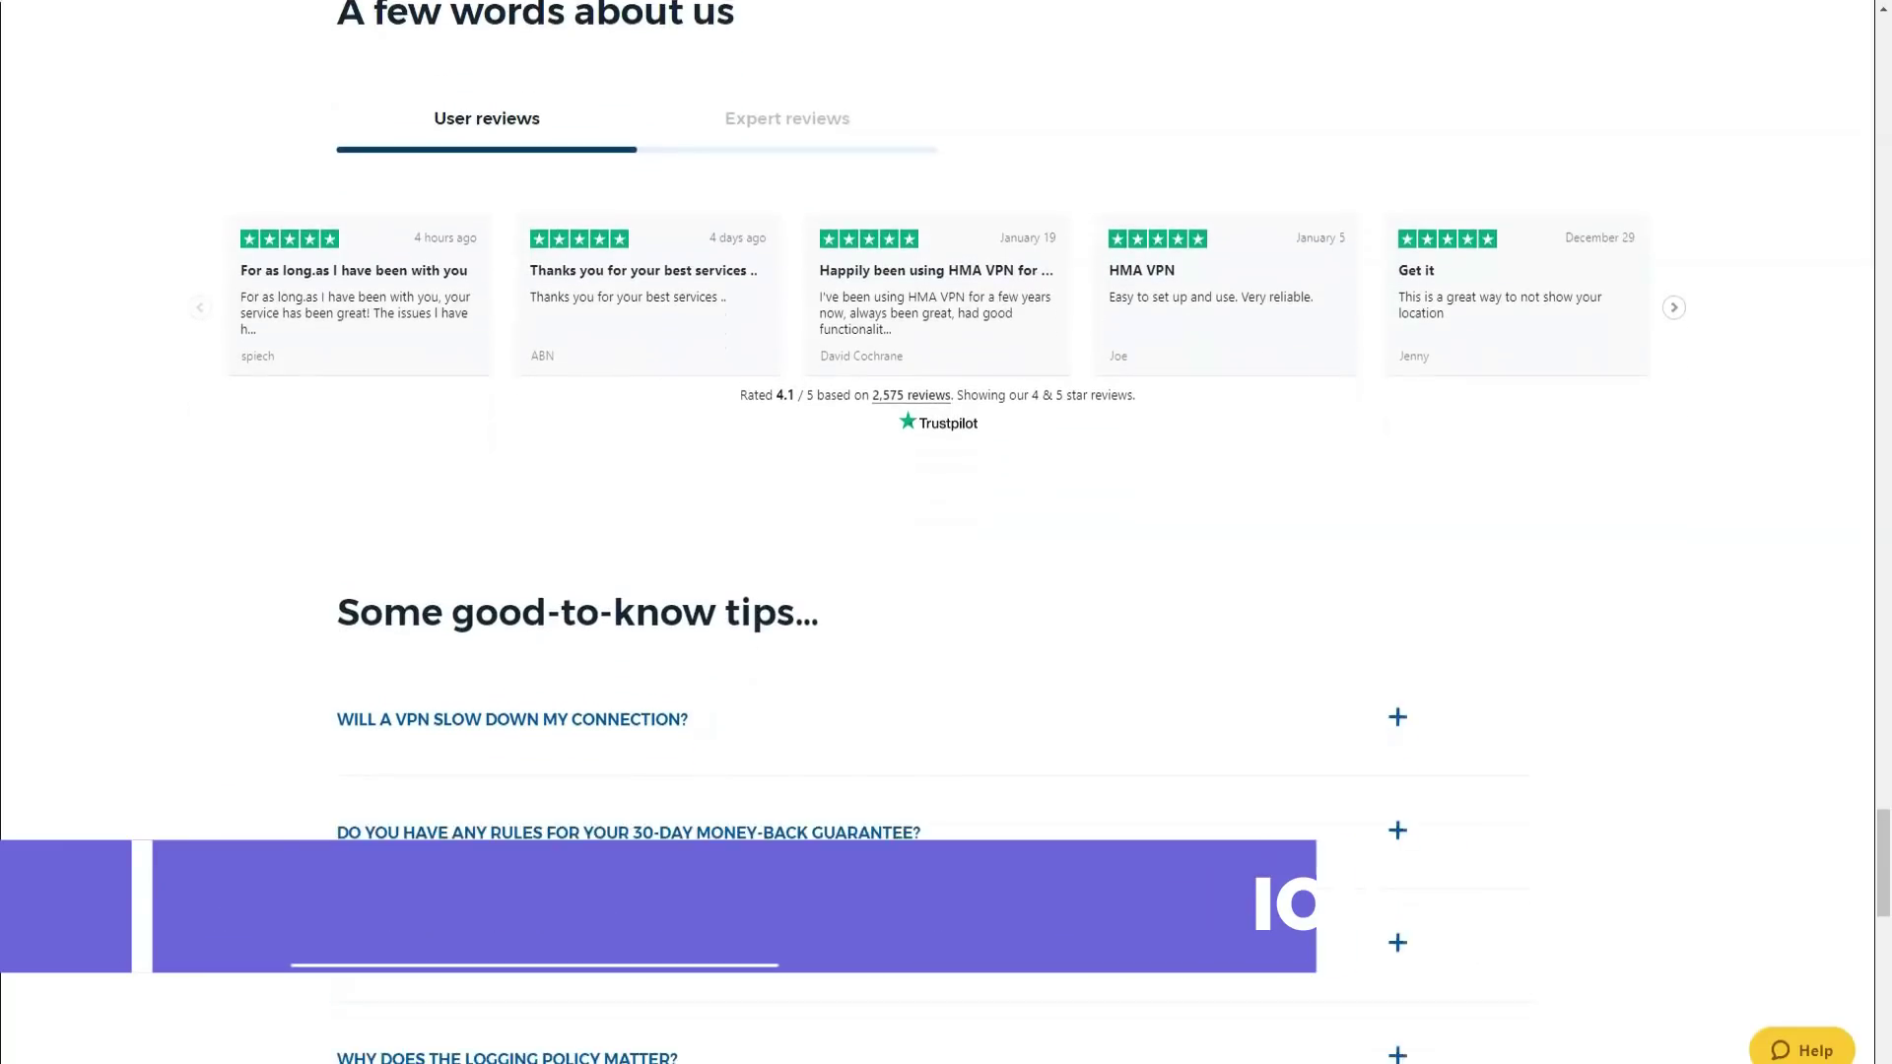
pyautogui.scroll(-2, 947, 591)
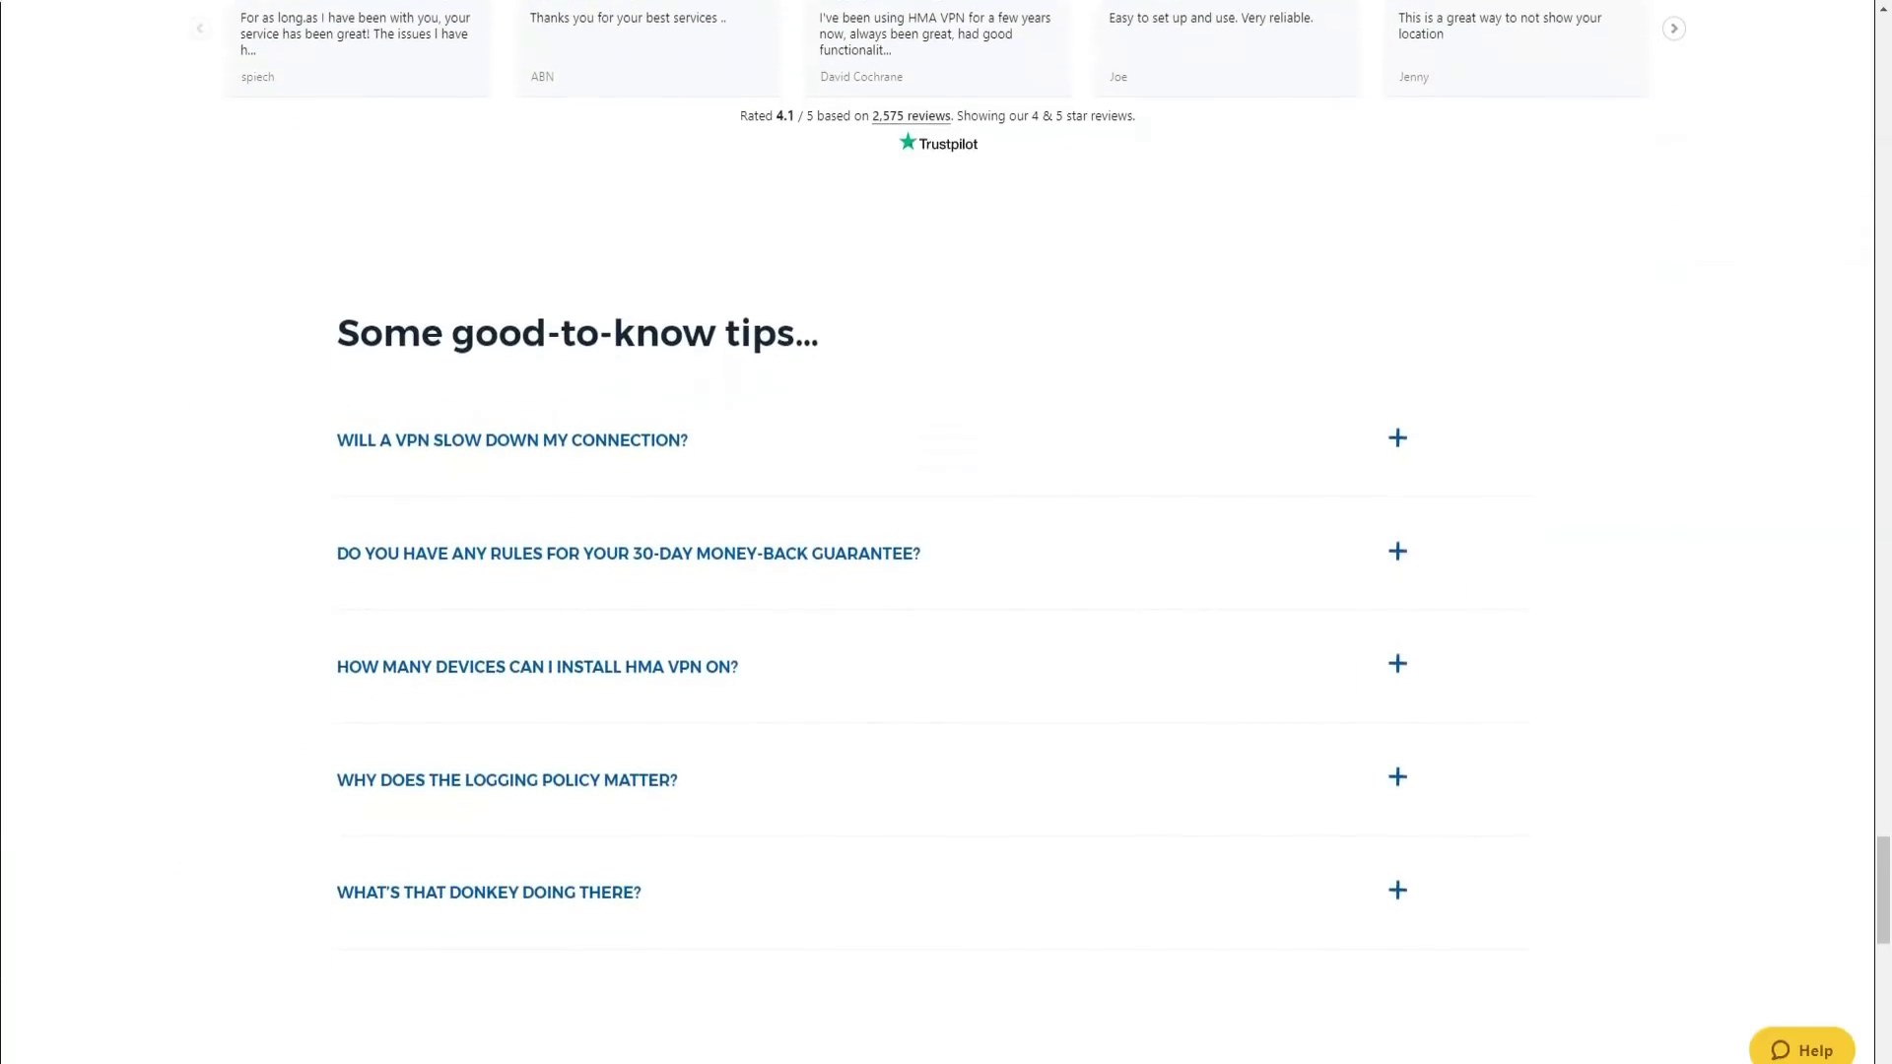
pyautogui.scroll(-1, 946, 591)
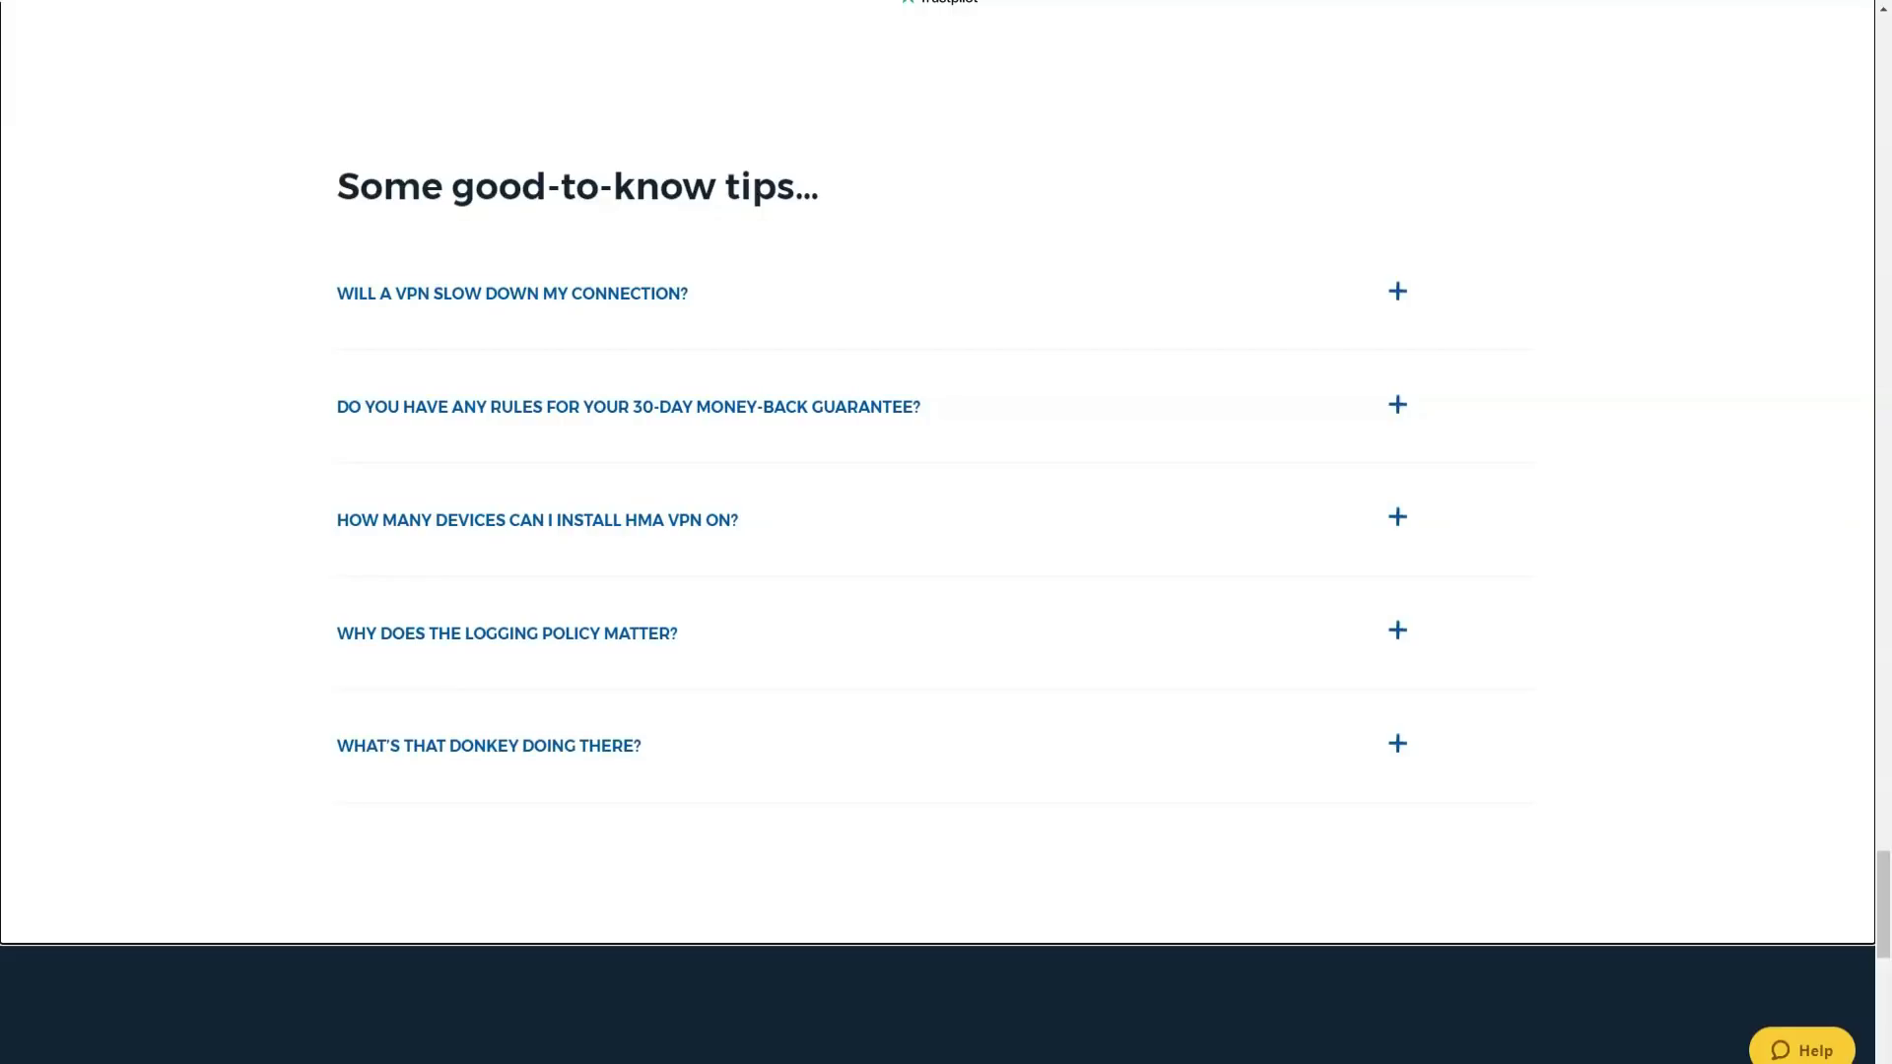
pyautogui.scroll(3, 946, 532)
pyautogui.scroll(4, 946, 533)
pyautogui.scroll(5, 946, 532)
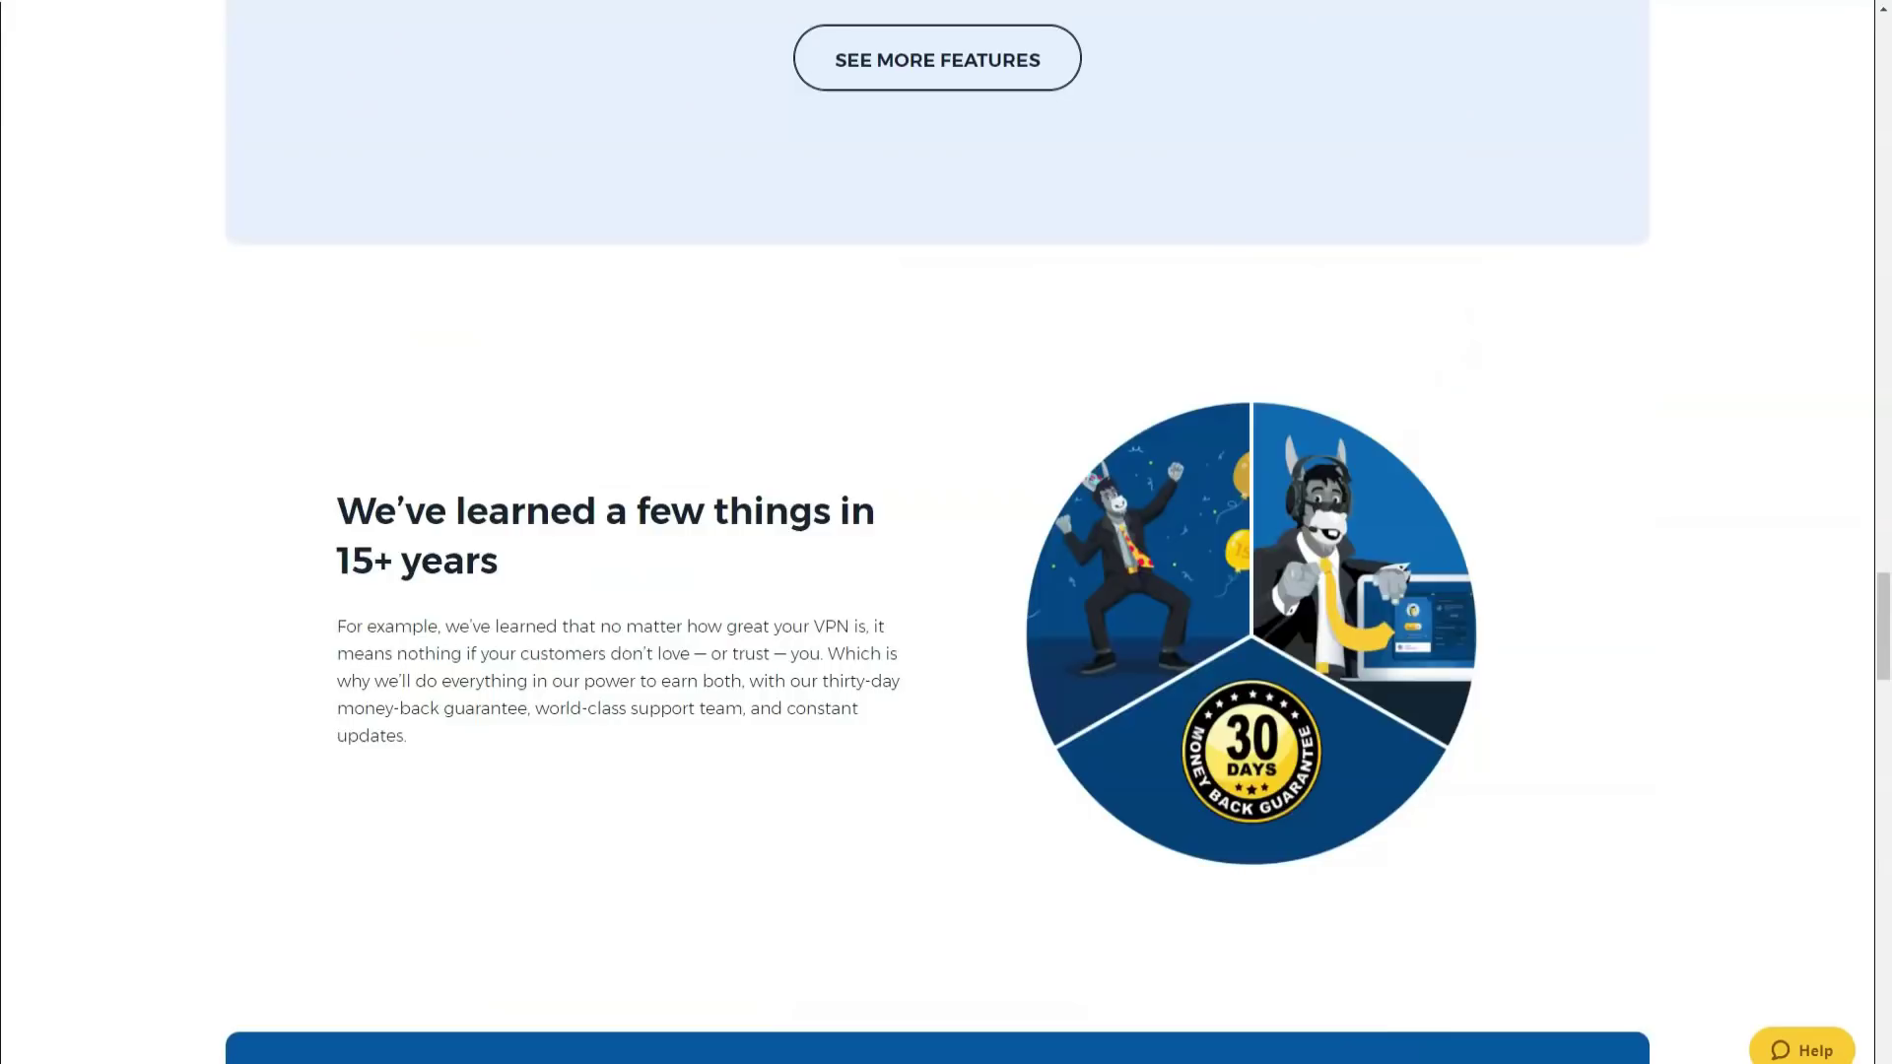
pyautogui.scroll(5, 946, 532)
pyautogui.scroll(5, 947, 533)
pyautogui.scroll(5, 946, 534)
pyautogui.scroll(5, 946, 532)
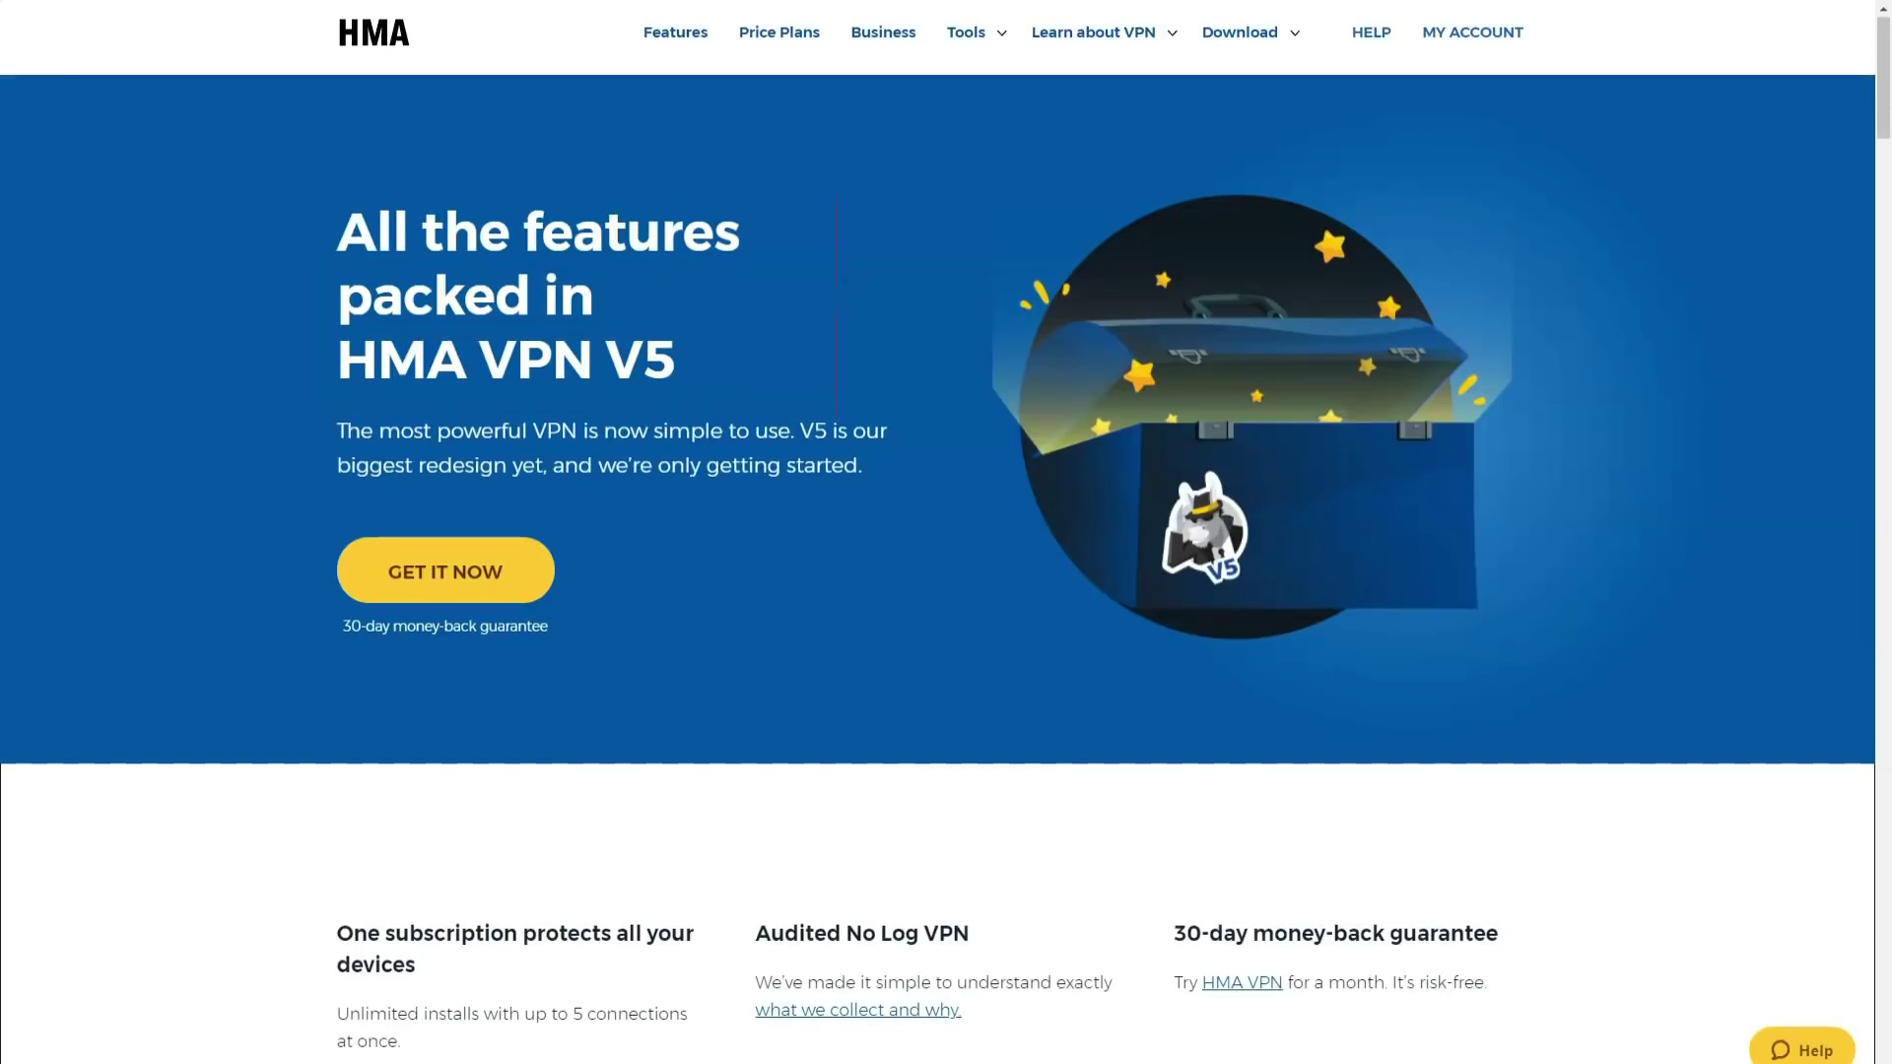
pyautogui.scroll(-2, 946, 532)
pyautogui.scroll(-1, 946, 533)
pyautogui.scroll(-1, 946, 533)
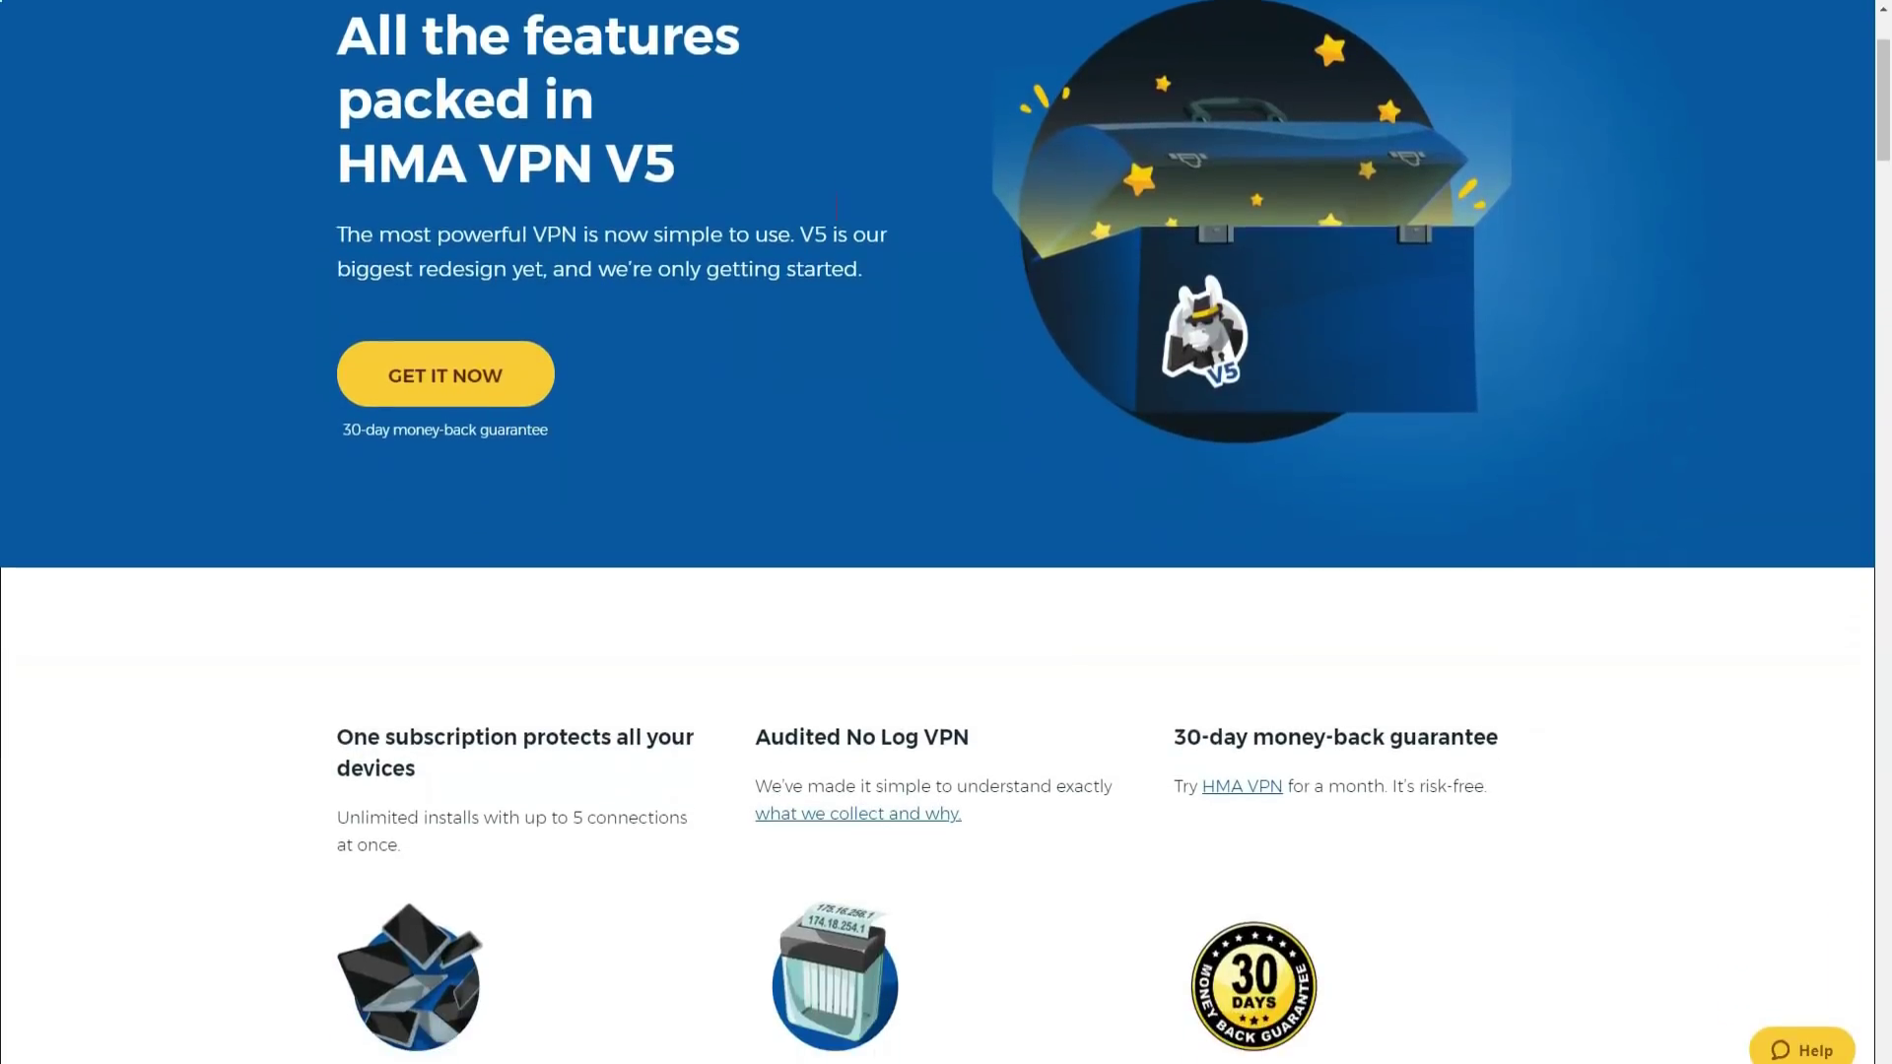
pyautogui.scroll(-1, 946, 532)
pyautogui.scroll(-1, 946, 532)
pyautogui.scroll(-1, 946, 532)
pyautogui.scroll(-1, 946, 532)
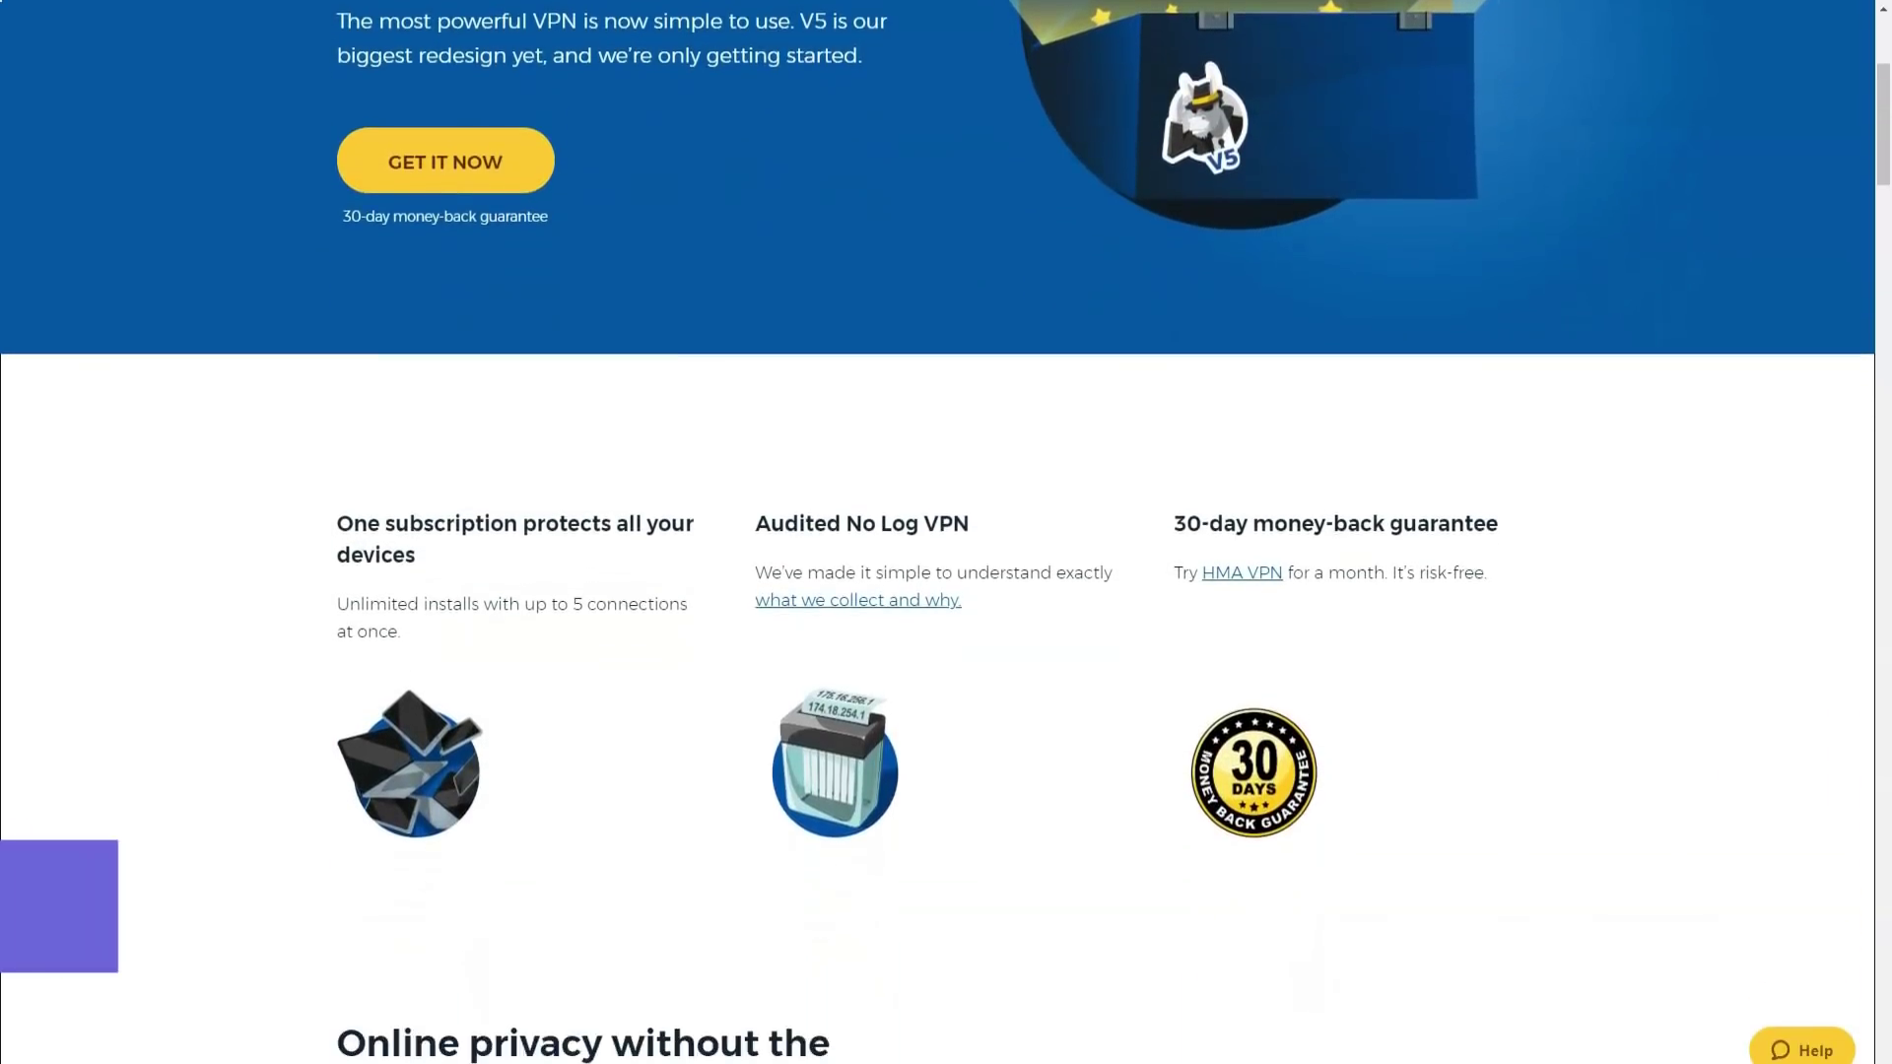
pyautogui.scroll(-1, 946, 532)
pyautogui.scroll(-1, 946, 533)
pyautogui.scroll(-1, 946, 532)
pyautogui.scroll(-1, 947, 533)
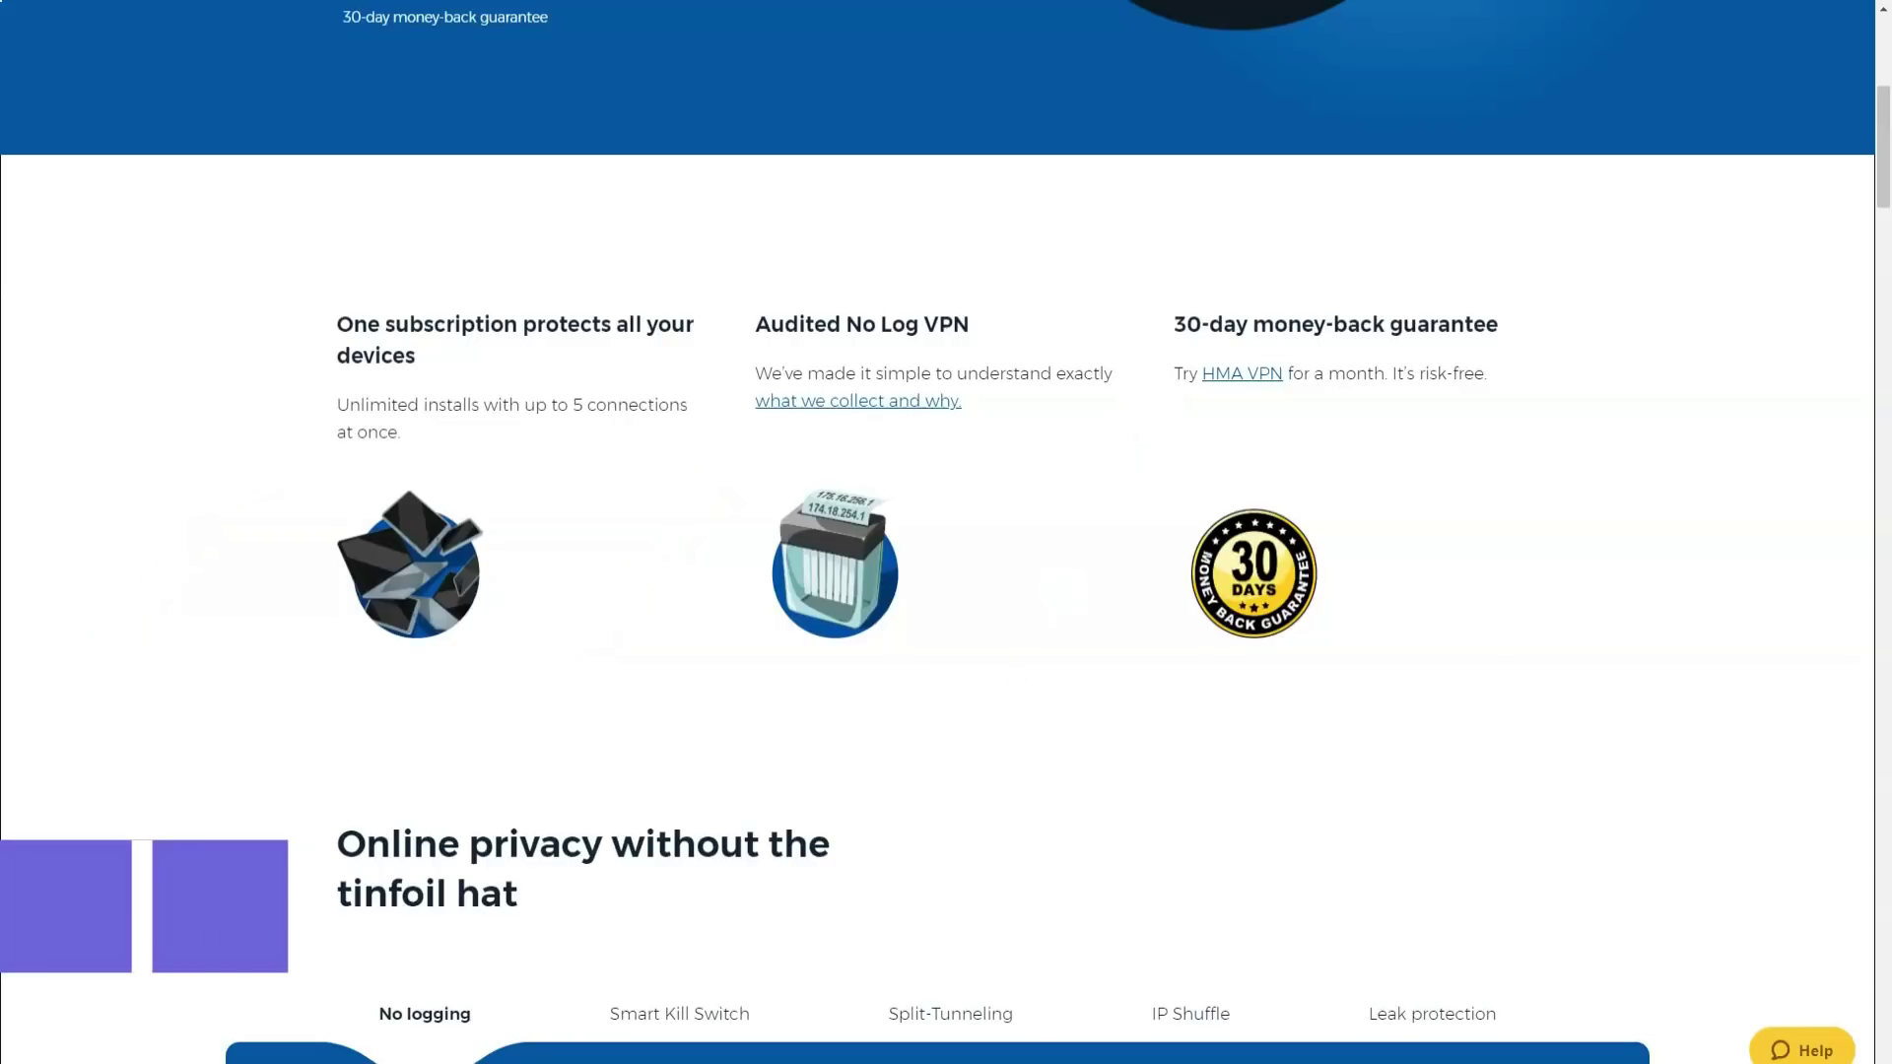
pyautogui.scroll(-1, 946, 532)
pyautogui.scroll(-1, 946, 591)
pyautogui.scroll(-1, 946, 592)
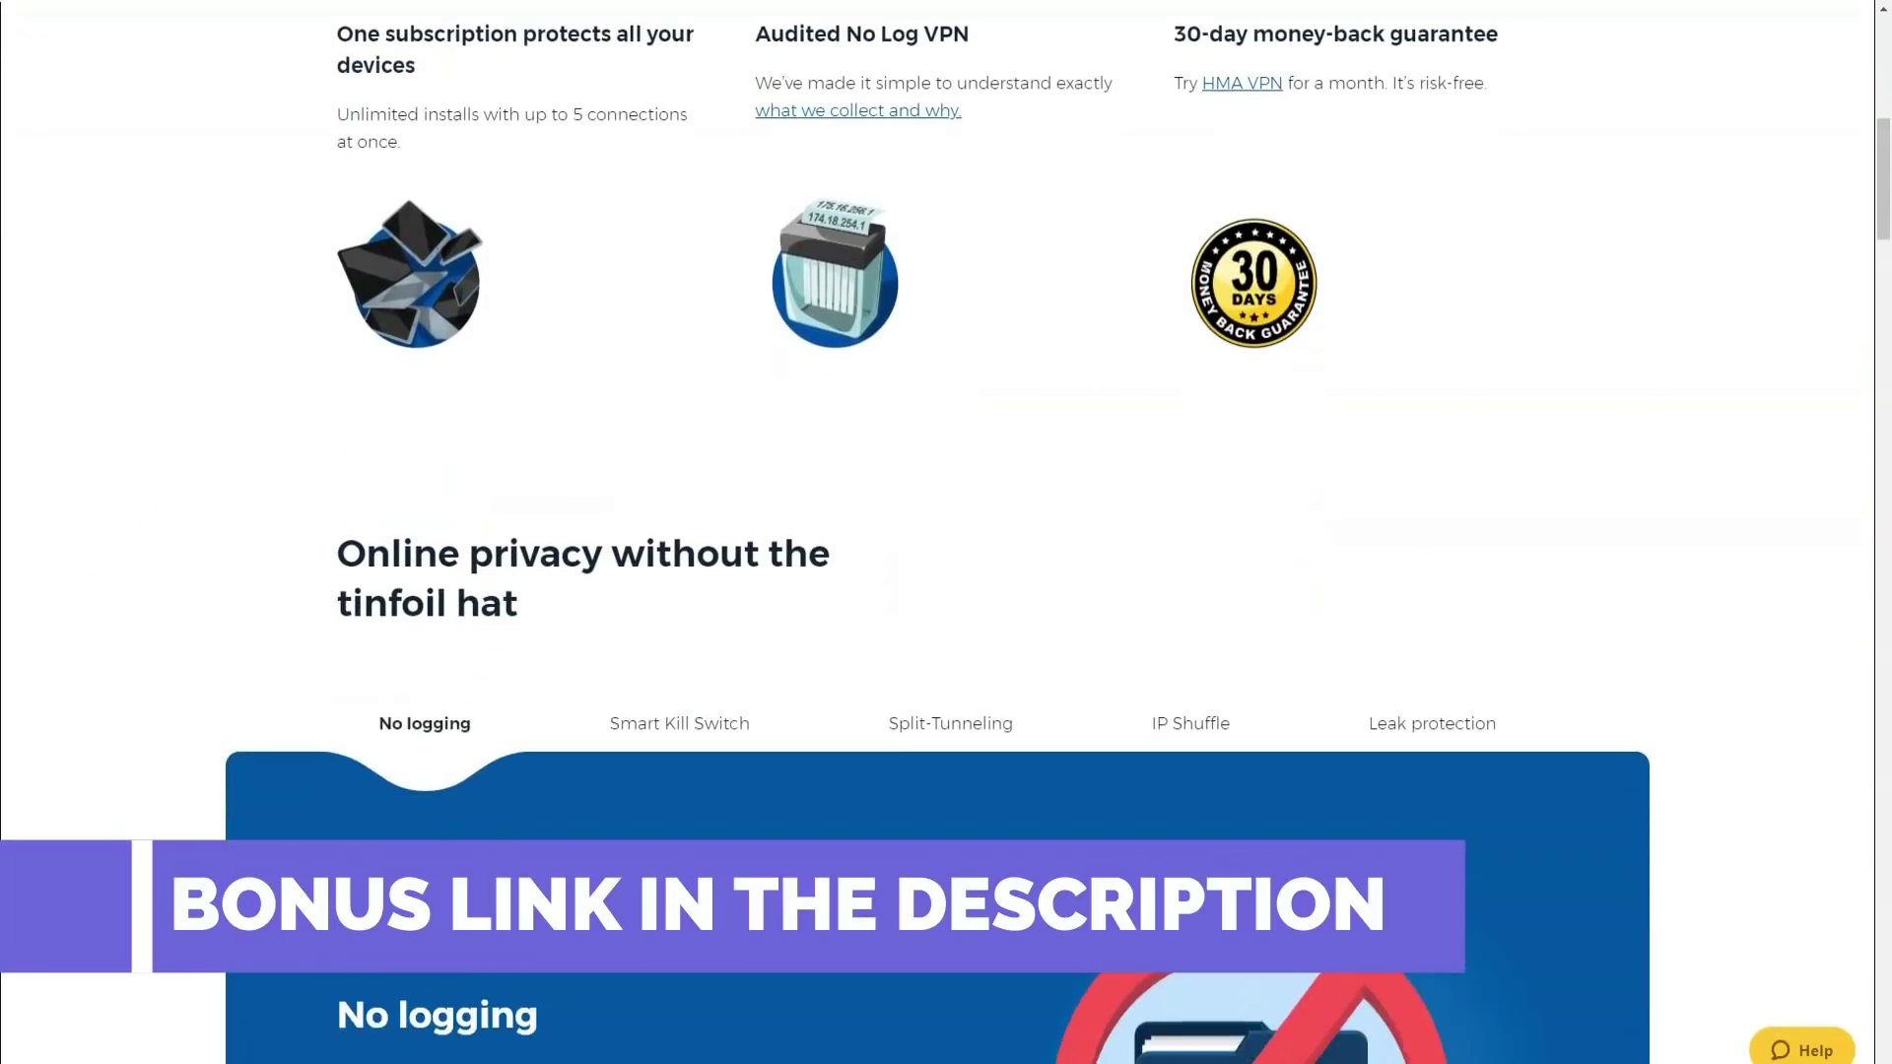
pyautogui.scroll(-1, 946, 592)
pyautogui.scroll(-1, 946, 592)
pyautogui.scroll(-1, 715, 845)
pyautogui.scroll(-1, 716, 845)
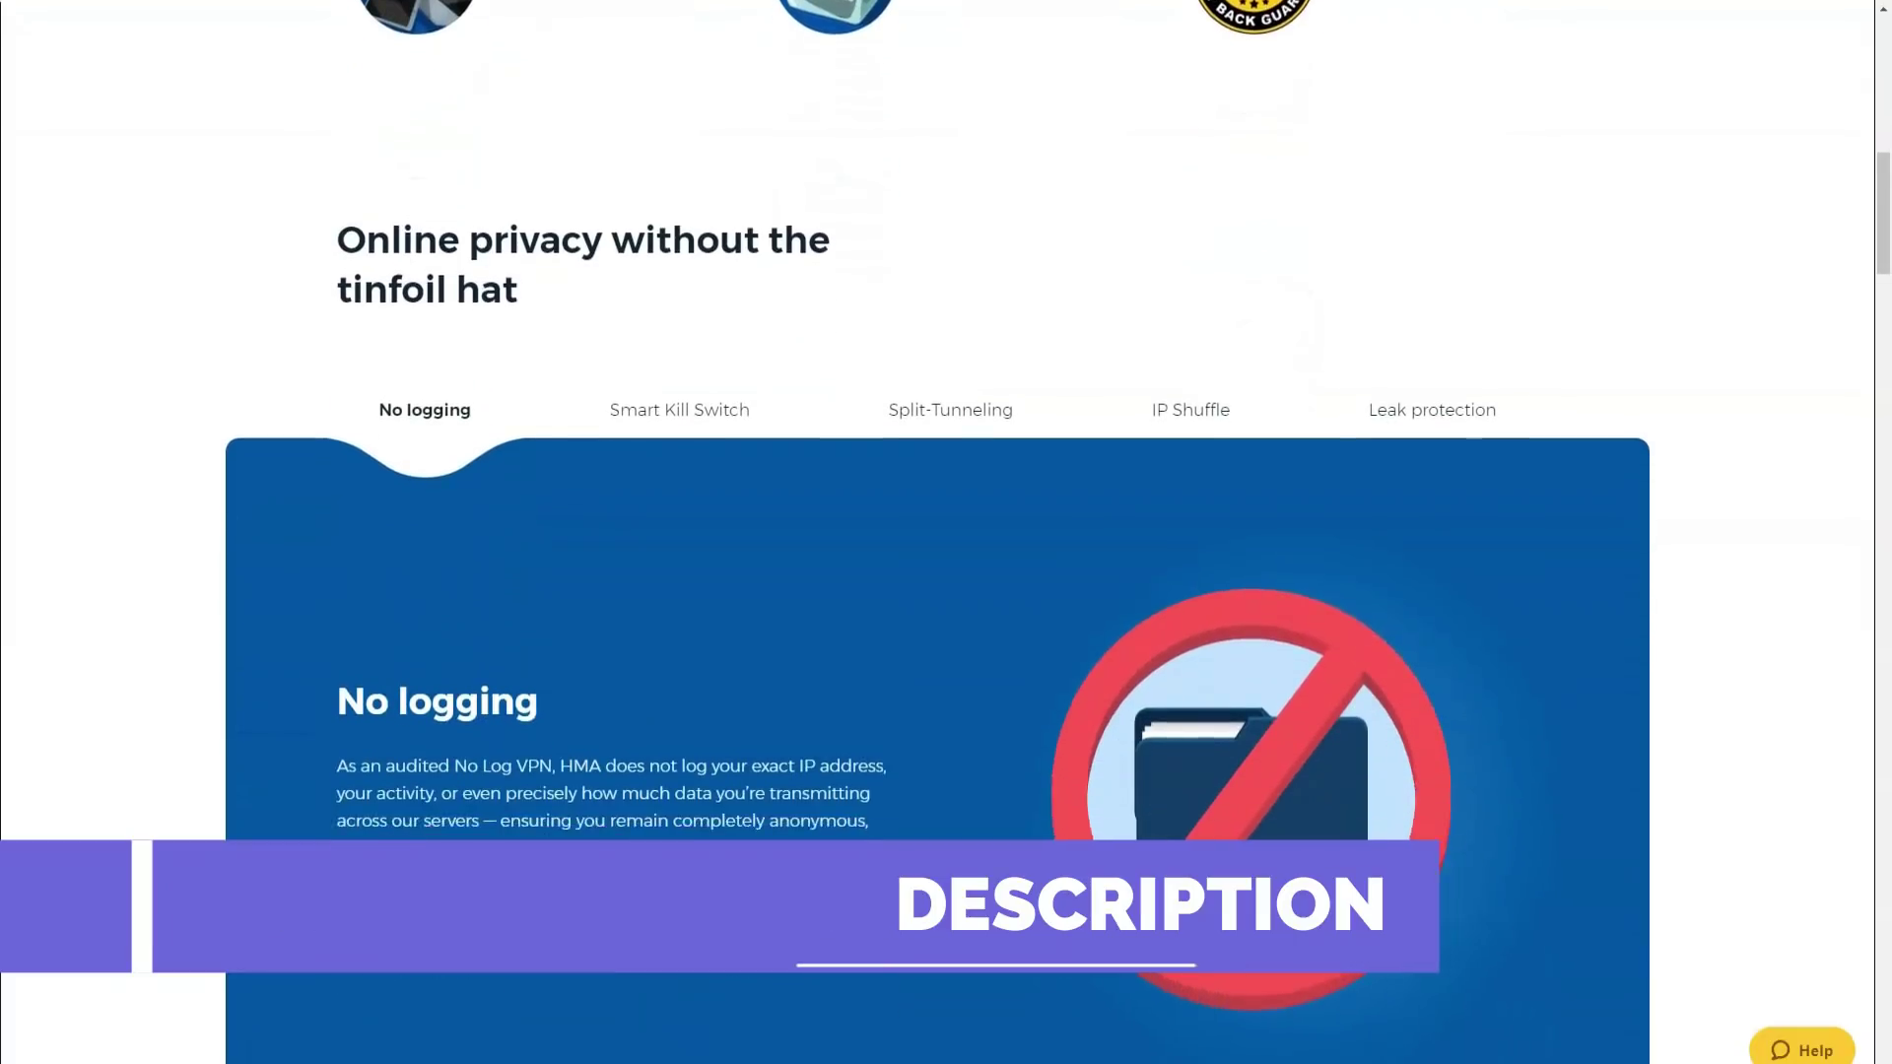
pyautogui.scroll(-1, 715, 845)
pyautogui.scroll(-1, 715, 846)
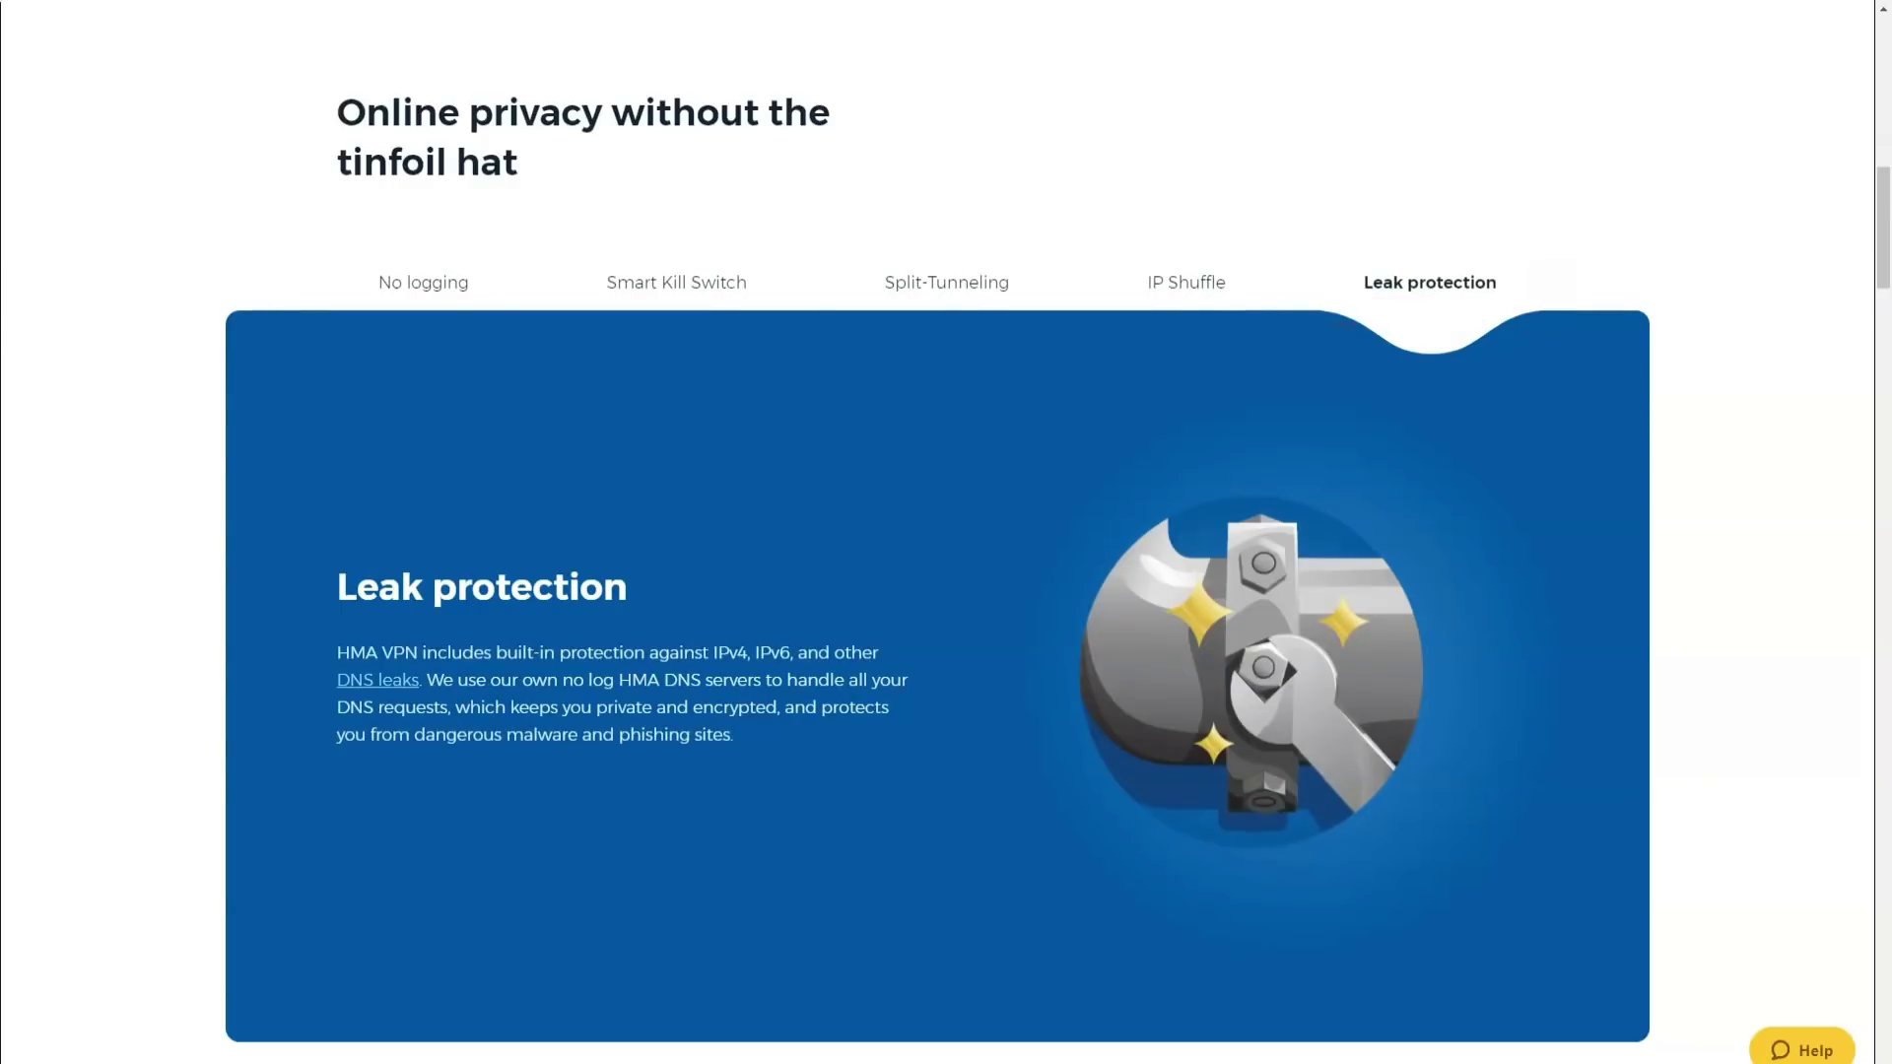
pyautogui.scroll(-3, 937, 558)
pyautogui.scroll(-1, 937, 558)
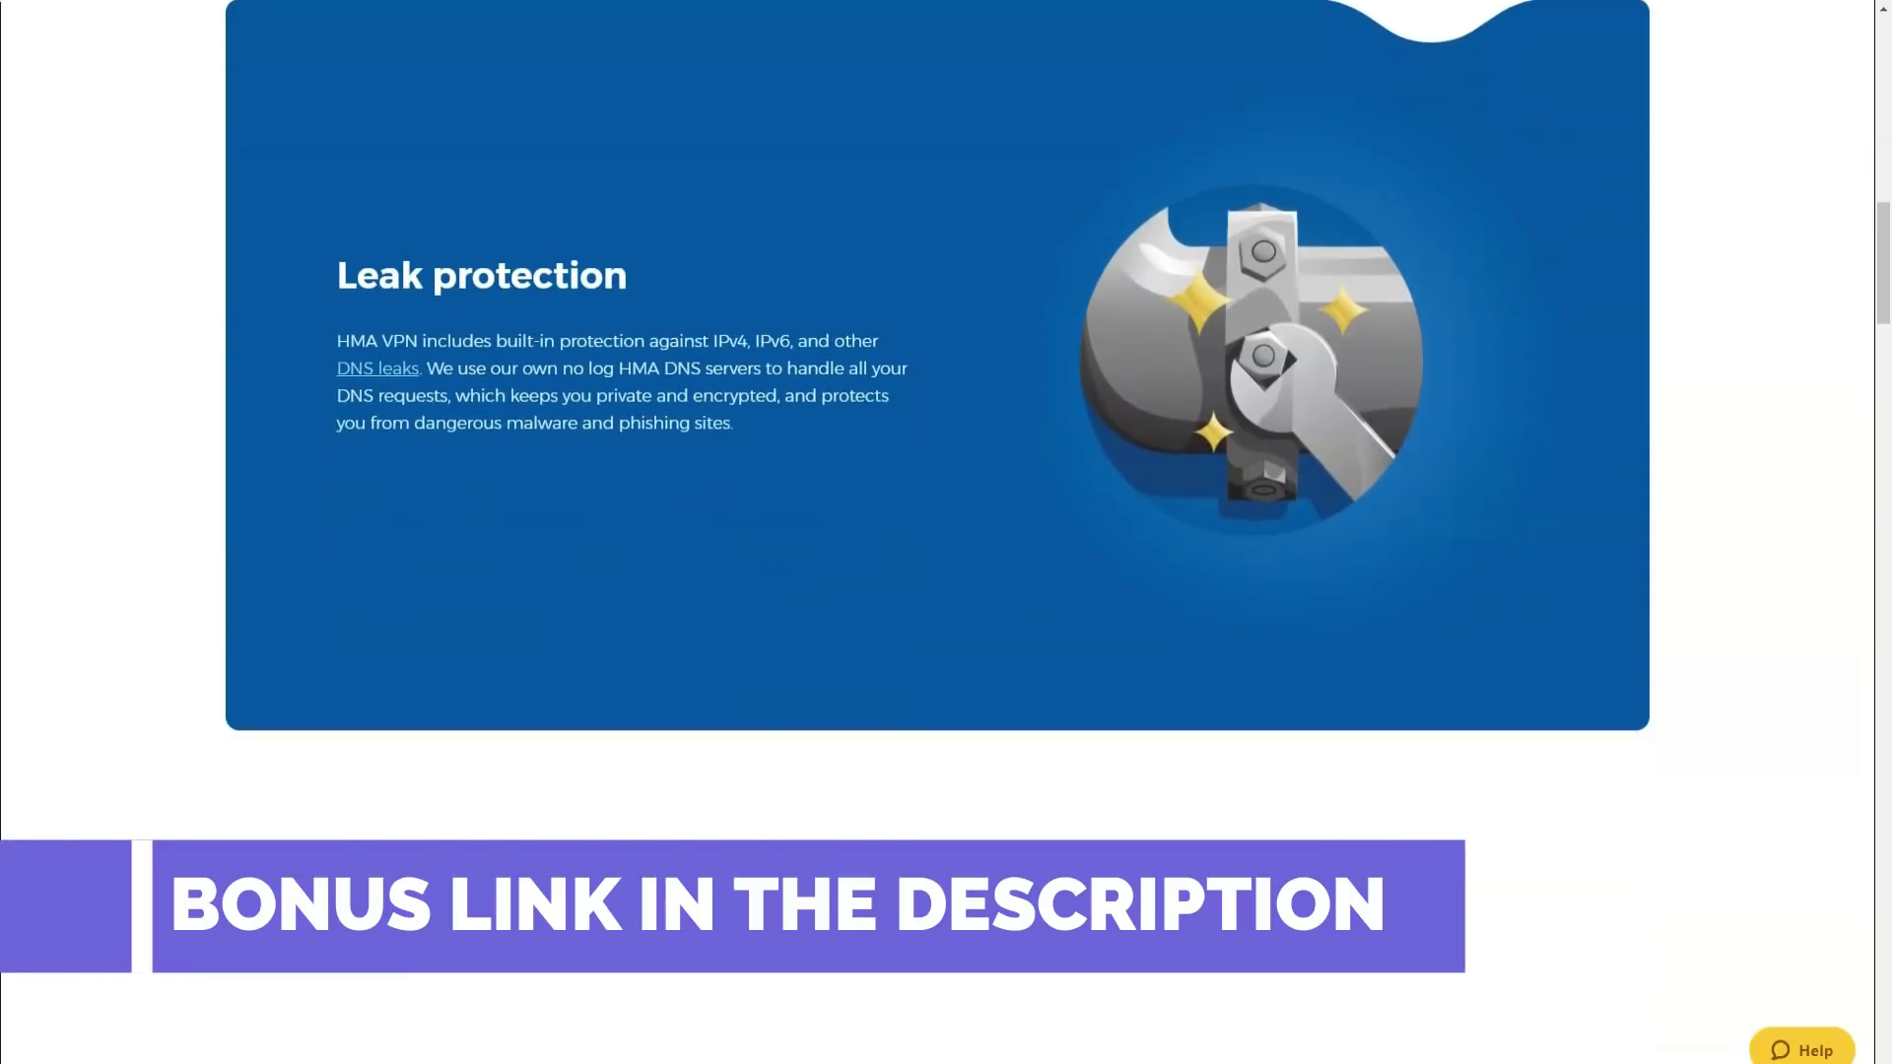
pyautogui.scroll(-1, 937, 558)
pyautogui.scroll(-1, 938, 557)
pyautogui.scroll(-1, 938, 558)
pyautogui.scroll(-1, 937, 557)
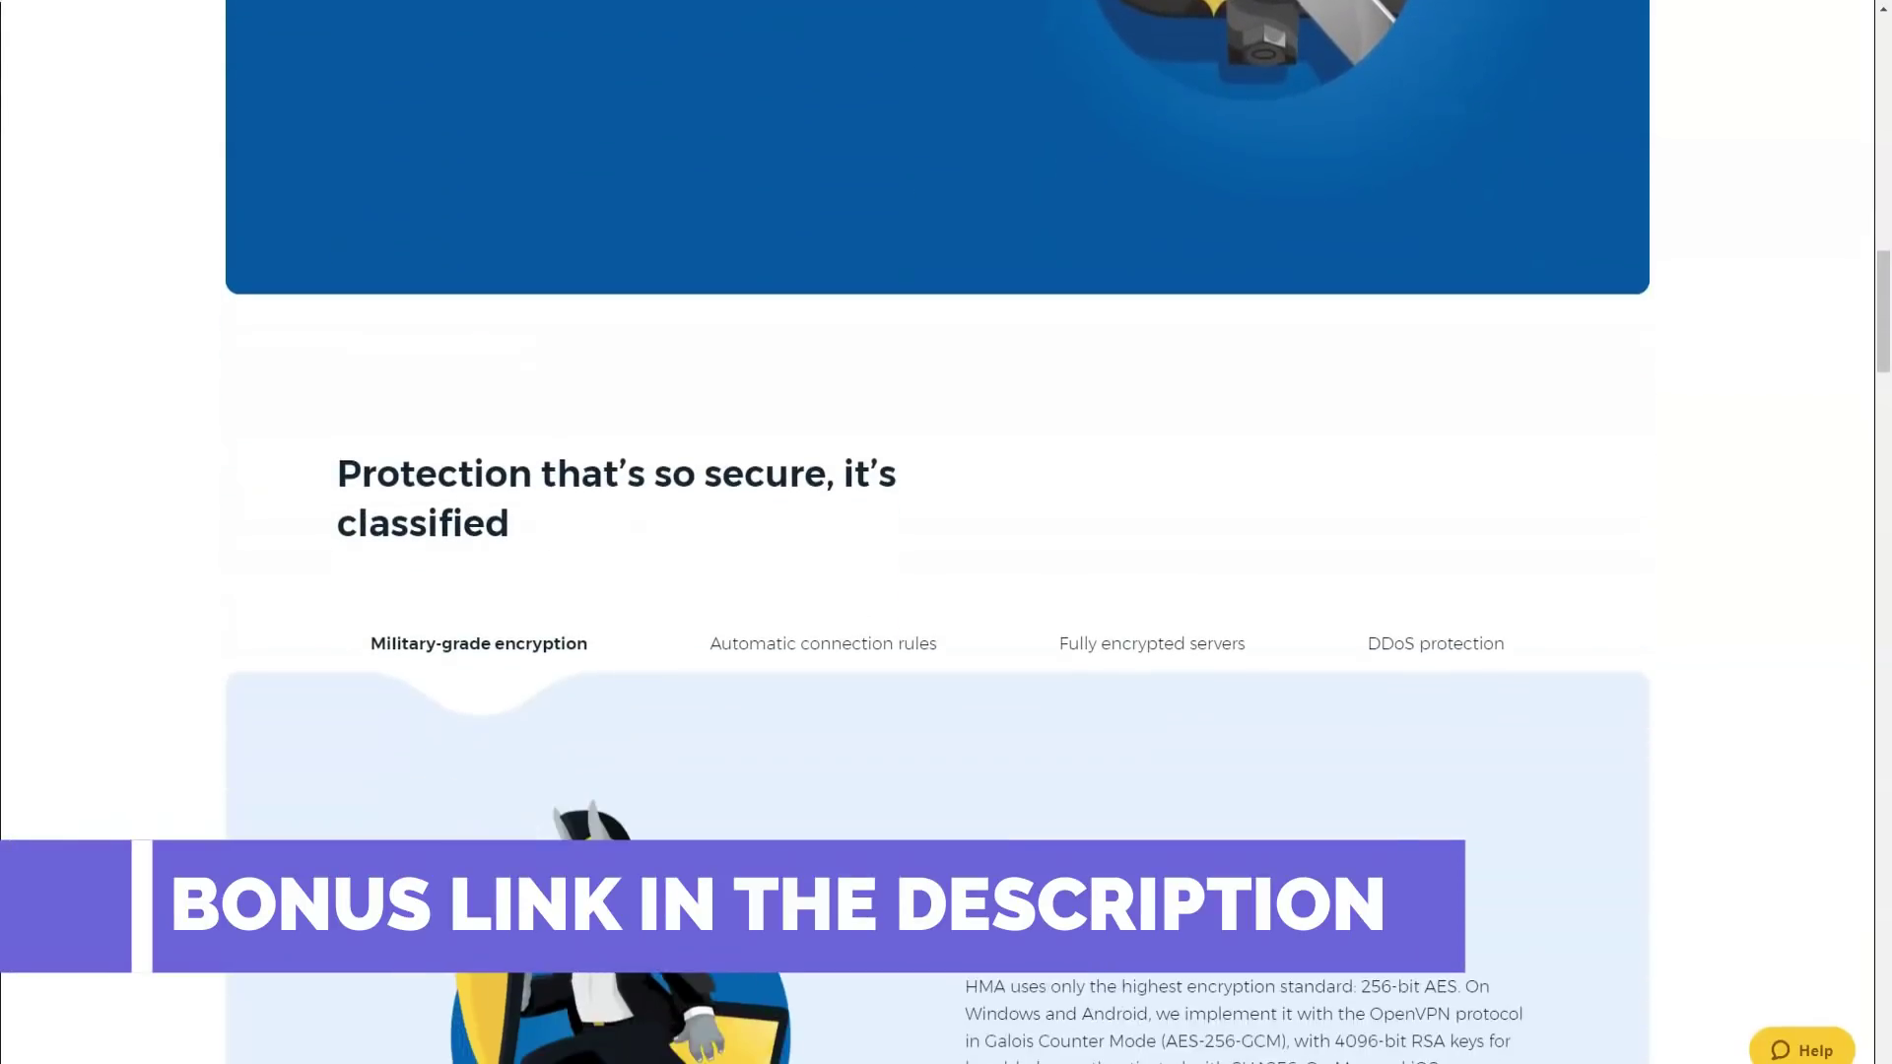
pyautogui.scroll(-1, 937, 556)
pyautogui.scroll(-1, 937, 558)
pyautogui.scroll(-1, 938, 557)
pyautogui.scroll(-1, 938, 558)
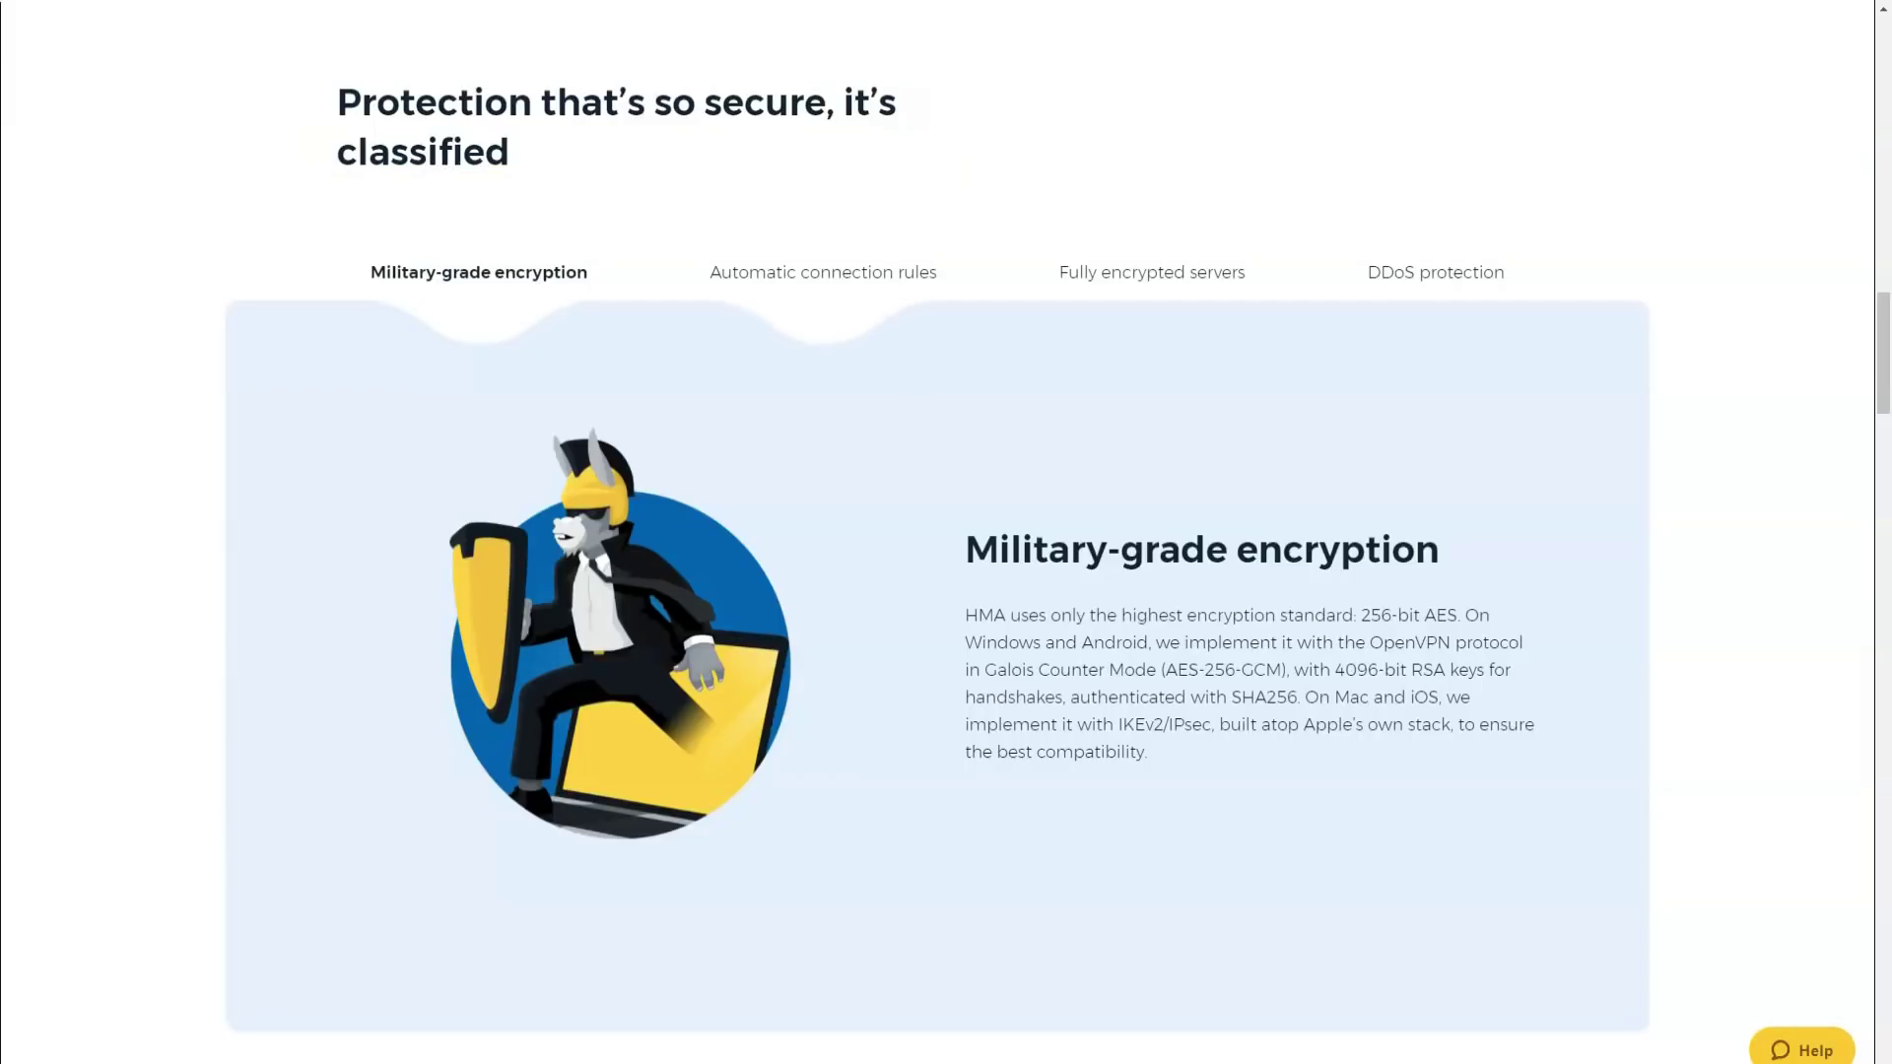
# View the Automatic connection rules, Fully encrypted servers and DDoS protection feature details
pyautogui.click(817, 273)
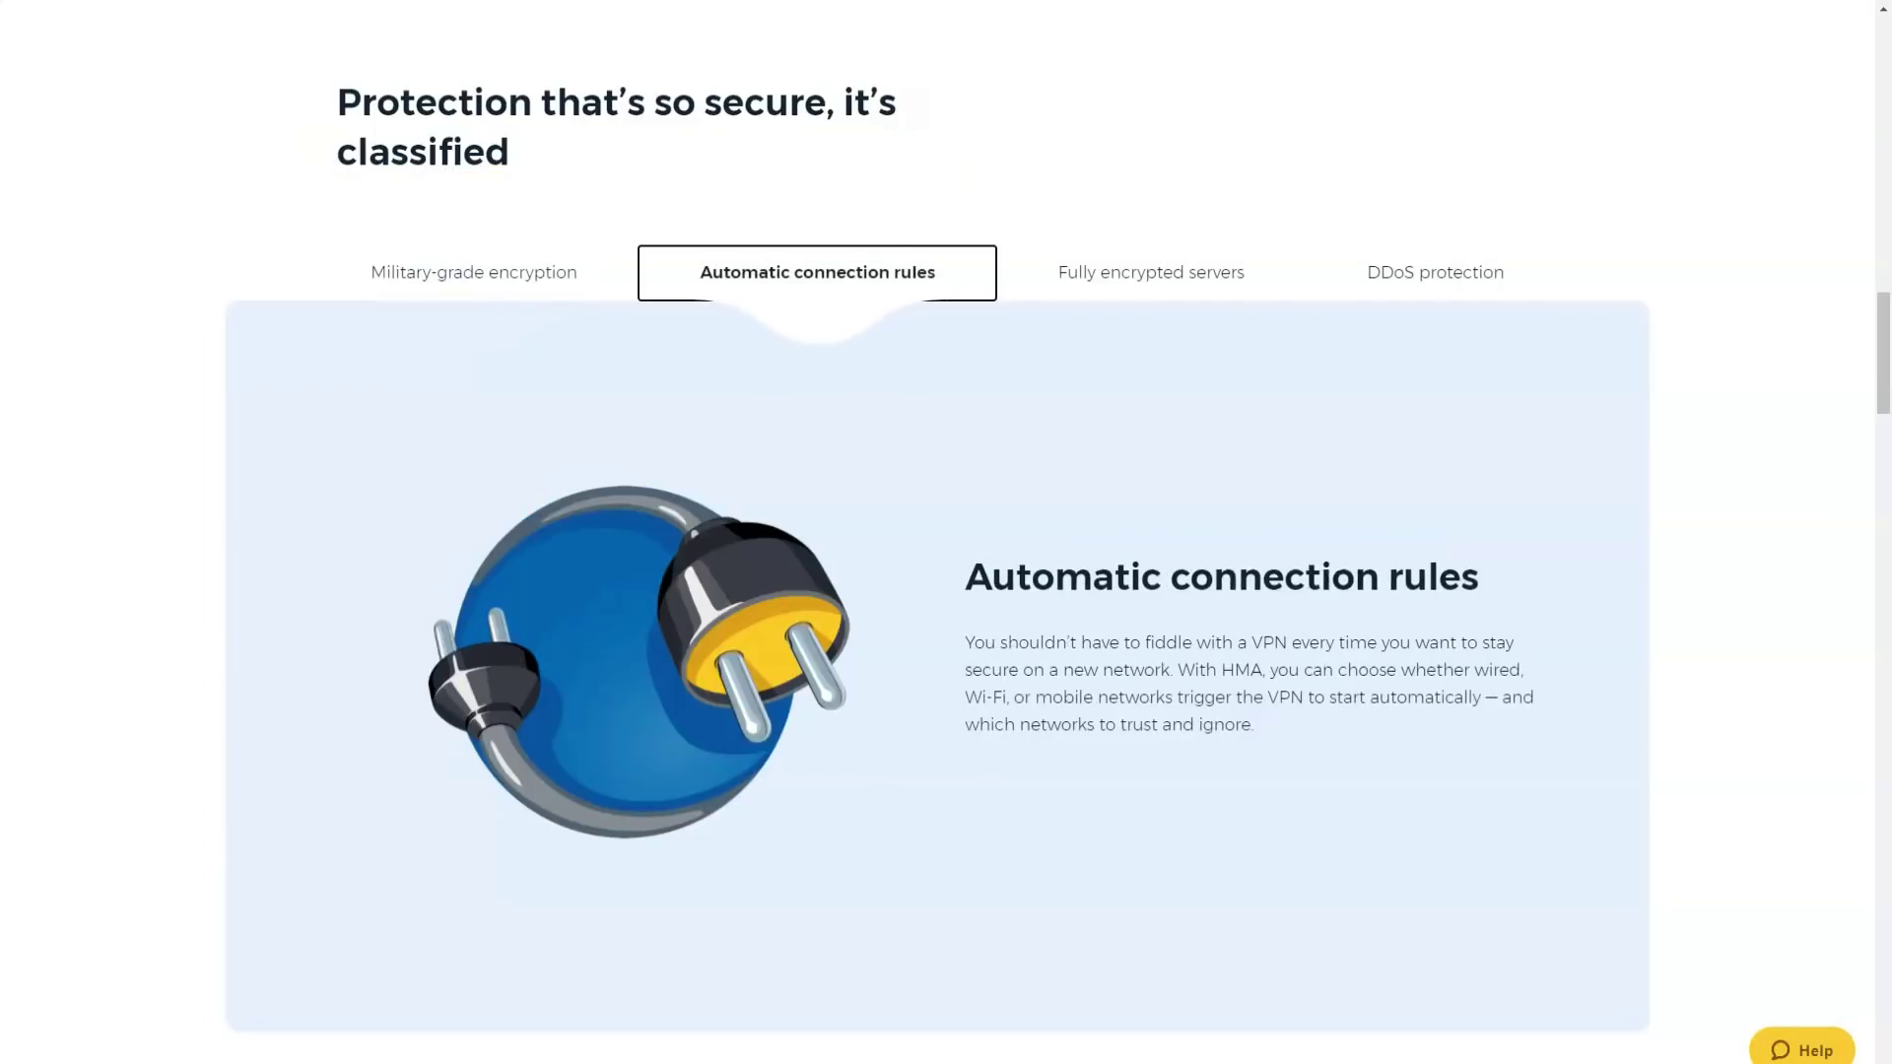
pyautogui.click(1150, 272)
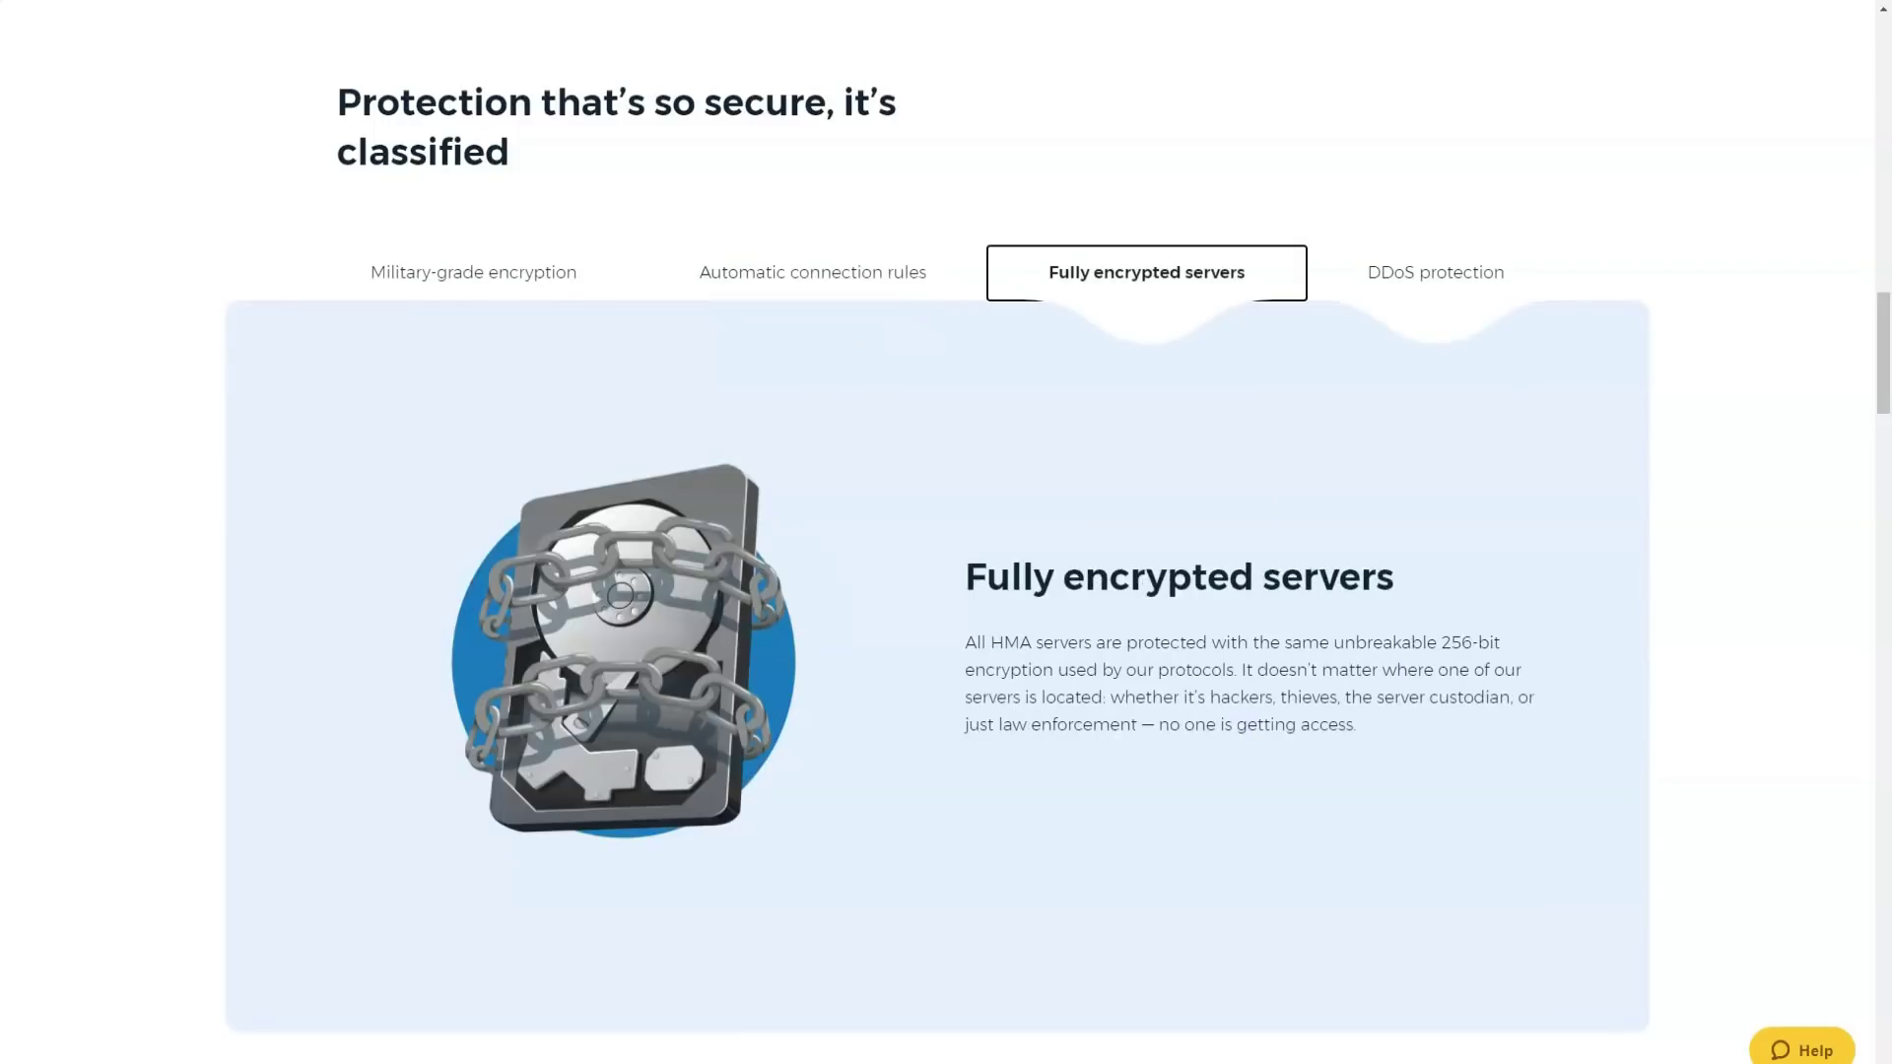
pyautogui.click(1434, 272)
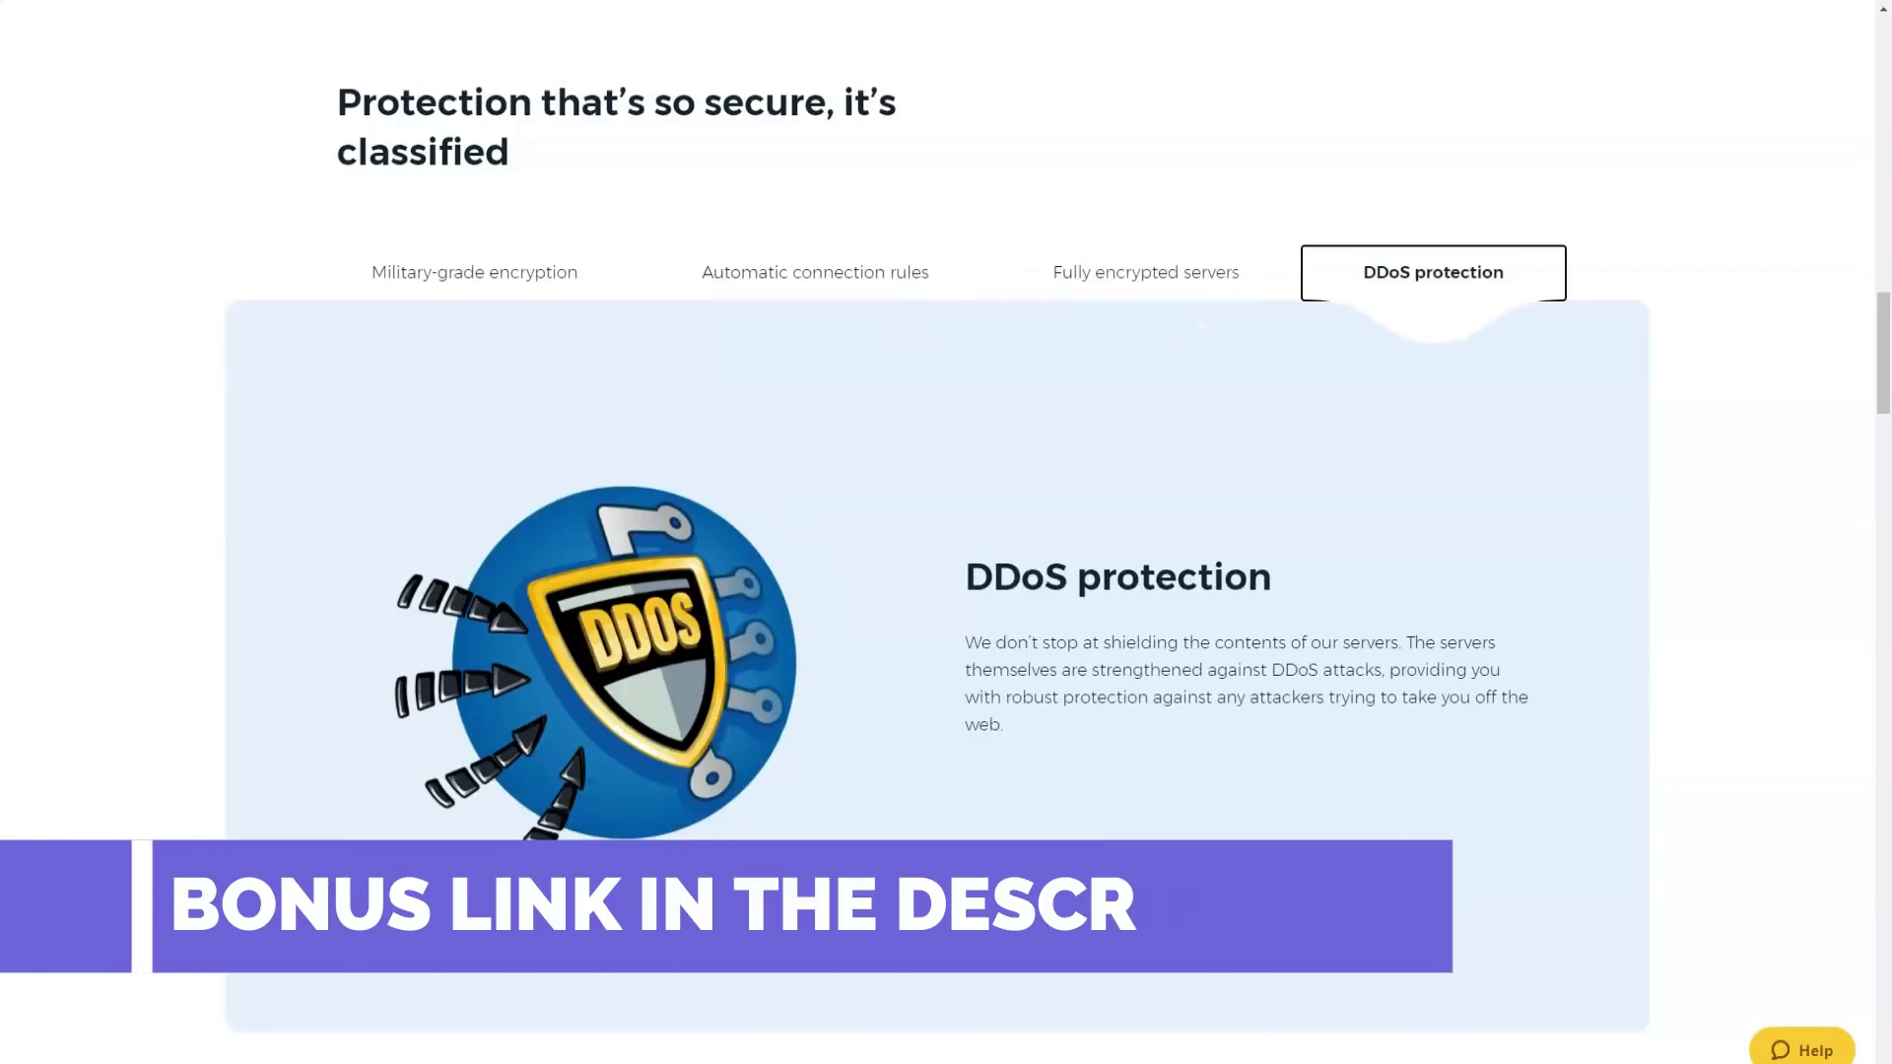
pyautogui.scroll(-1, 937, 534)
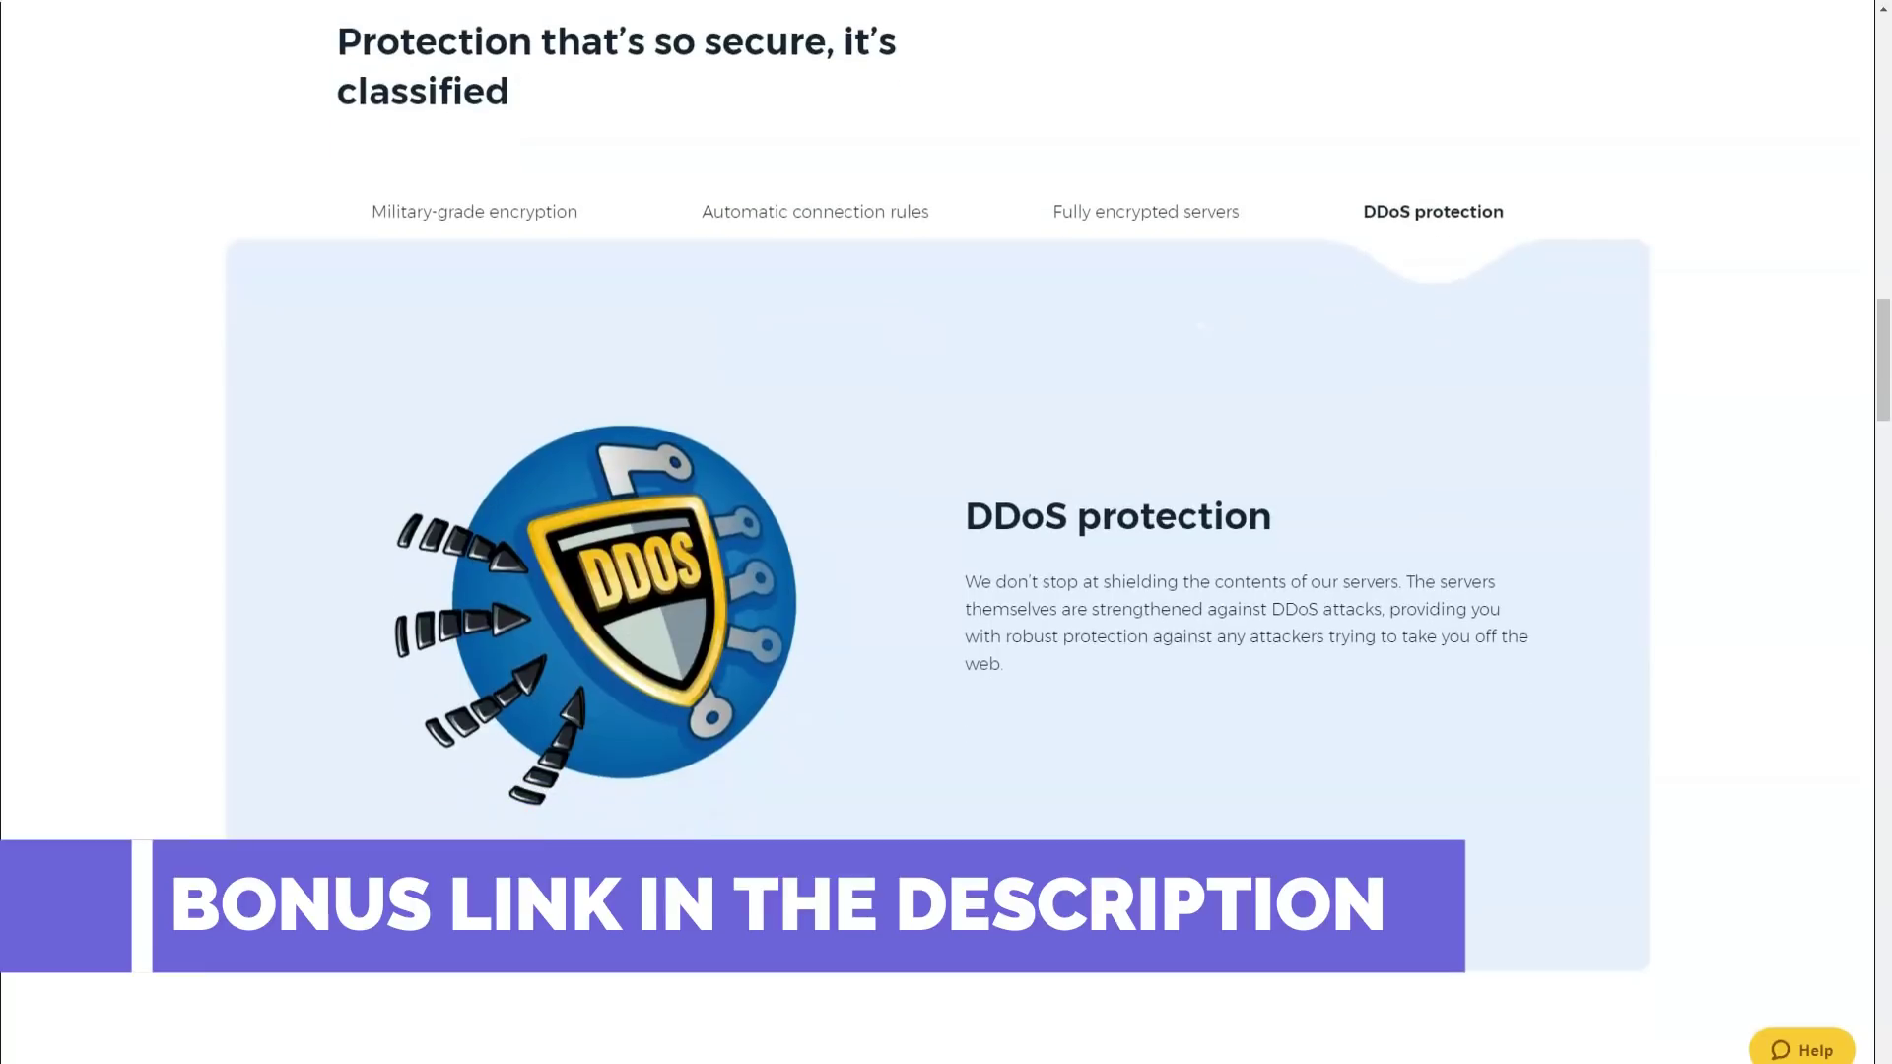
pyautogui.scroll(-2, 937, 533)
pyautogui.scroll(-2, 937, 532)
pyautogui.scroll(-1, 937, 533)
pyautogui.scroll(-1, 938, 532)
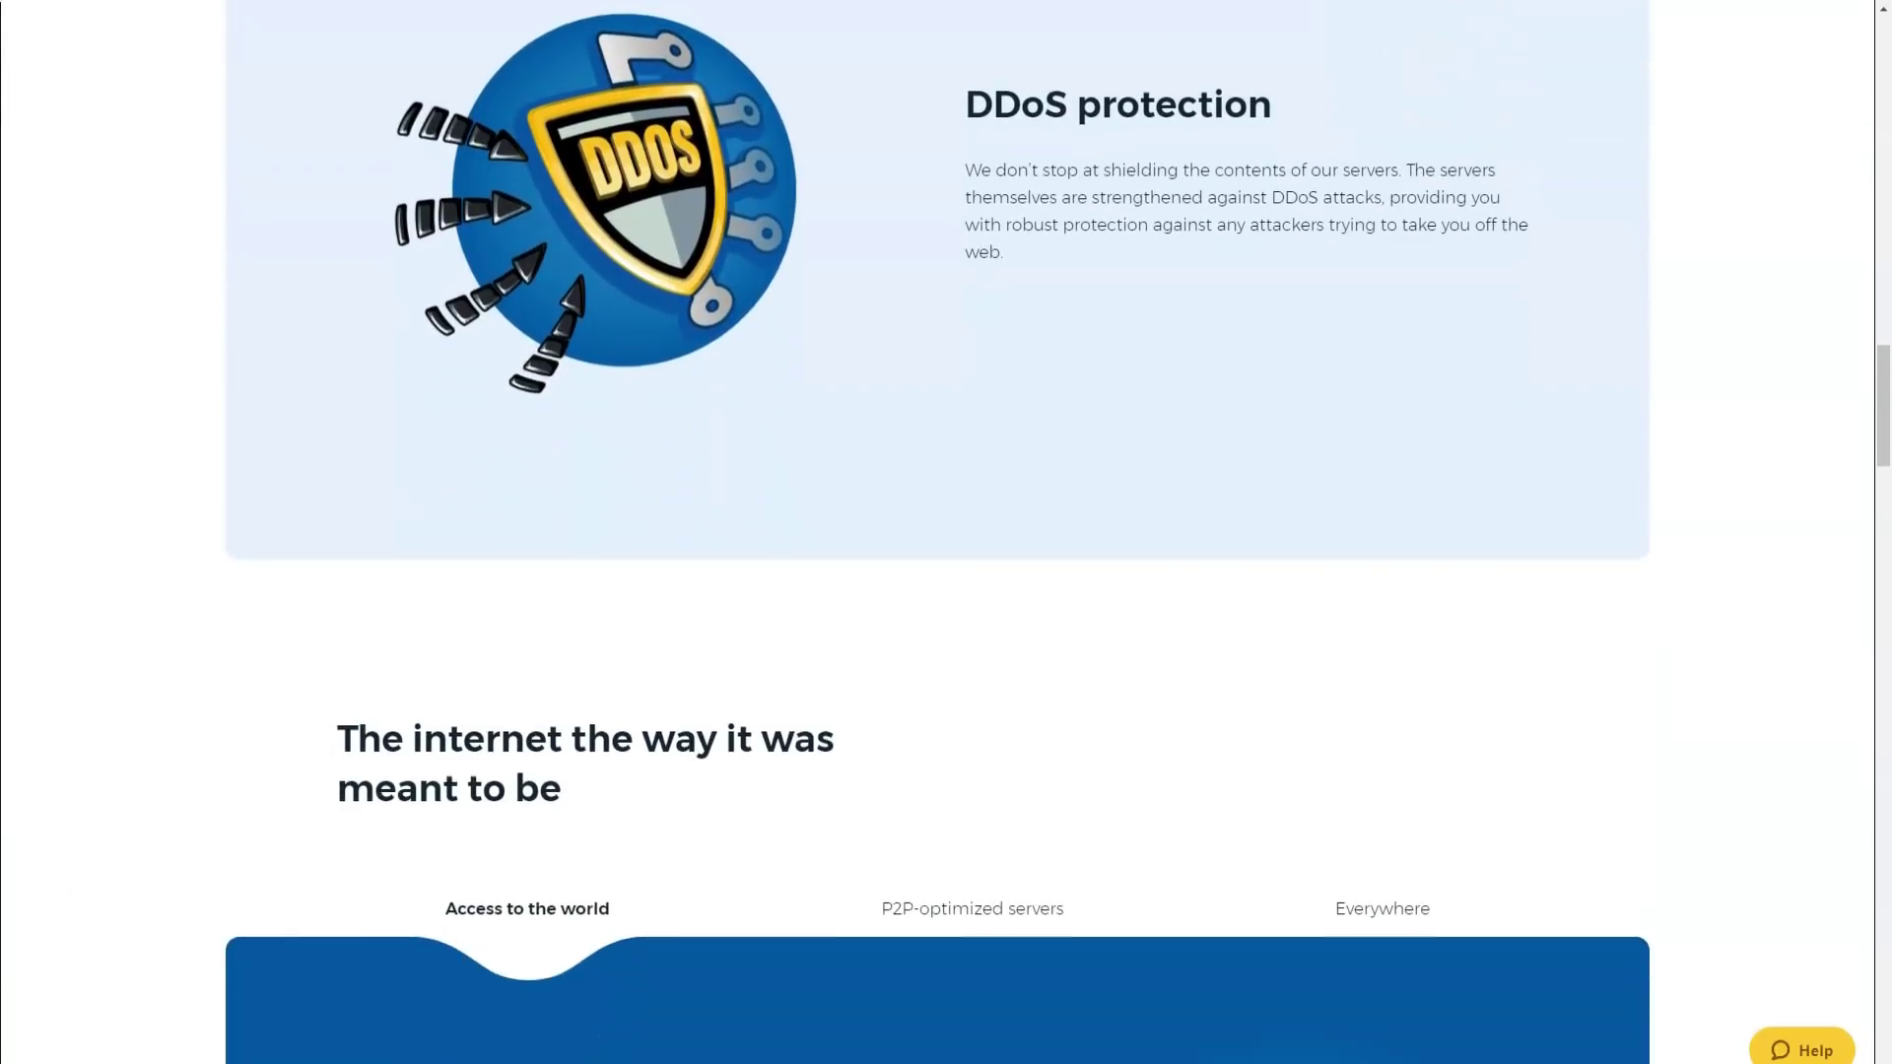
pyautogui.scroll(-1, 937, 533)
pyautogui.scroll(-1, 937, 532)
pyautogui.scroll(-1, 937, 534)
pyautogui.scroll(-1, 937, 533)
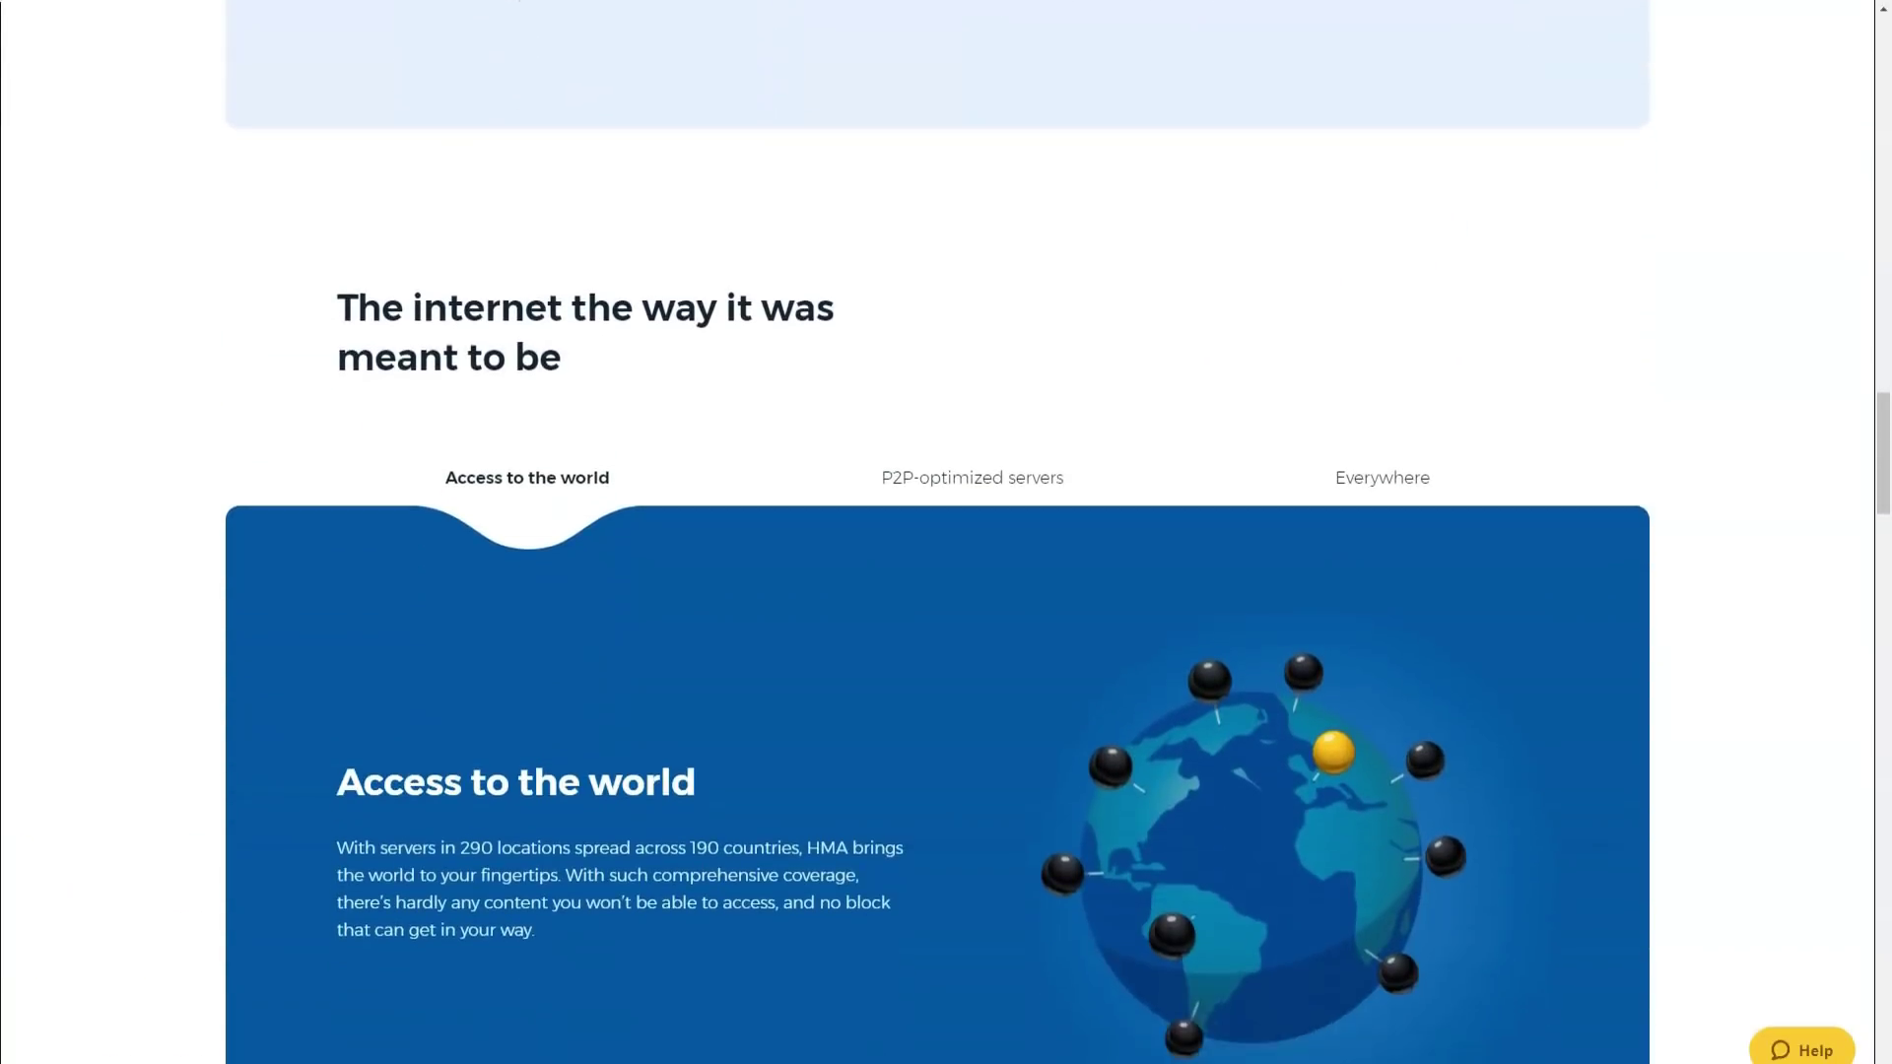
pyautogui.scroll(-1, 937, 533)
pyautogui.scroll(-1, 938, 533)
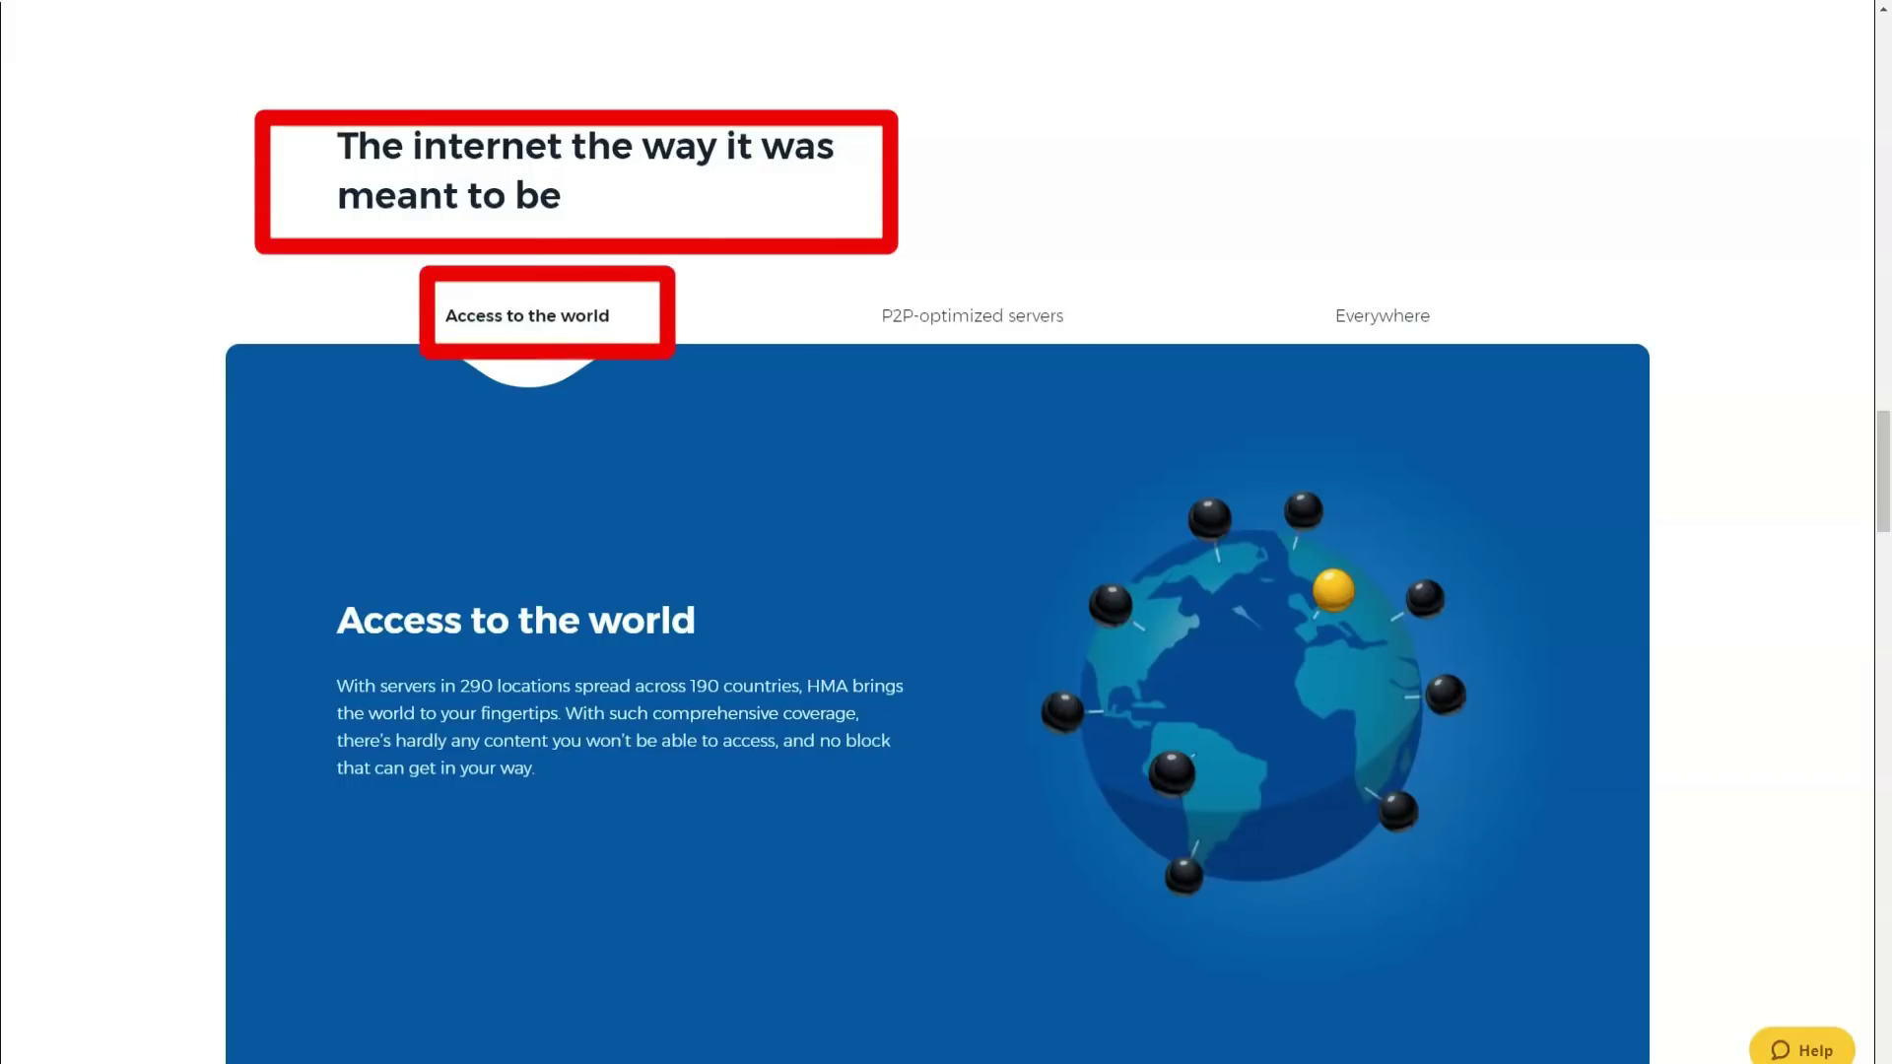
# Move focus to the P2P-optimized servers details in the features section
pyautogui.press('Tab')
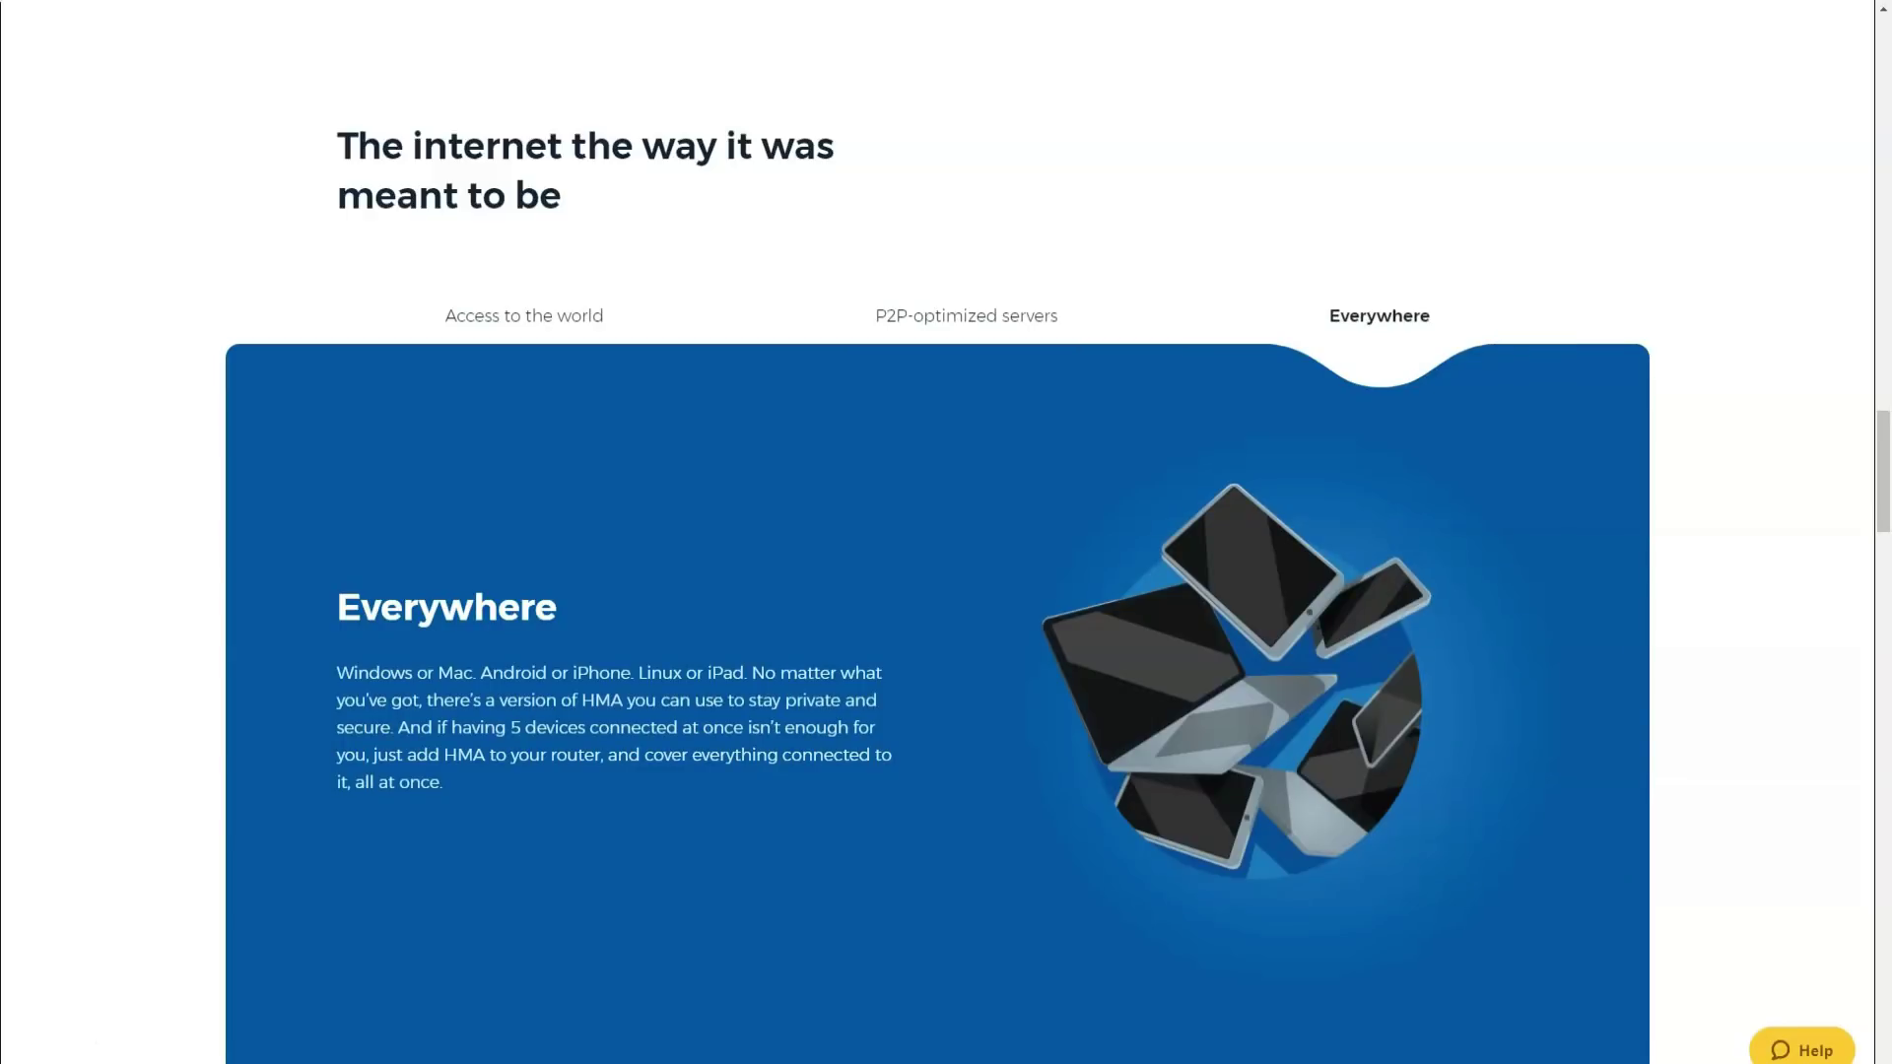
pyautogui.scroll(-1, 938, 582)
pyautogui.scroll(-1, 937, 583)
pyautogui.scroll(-1, 937, 583)
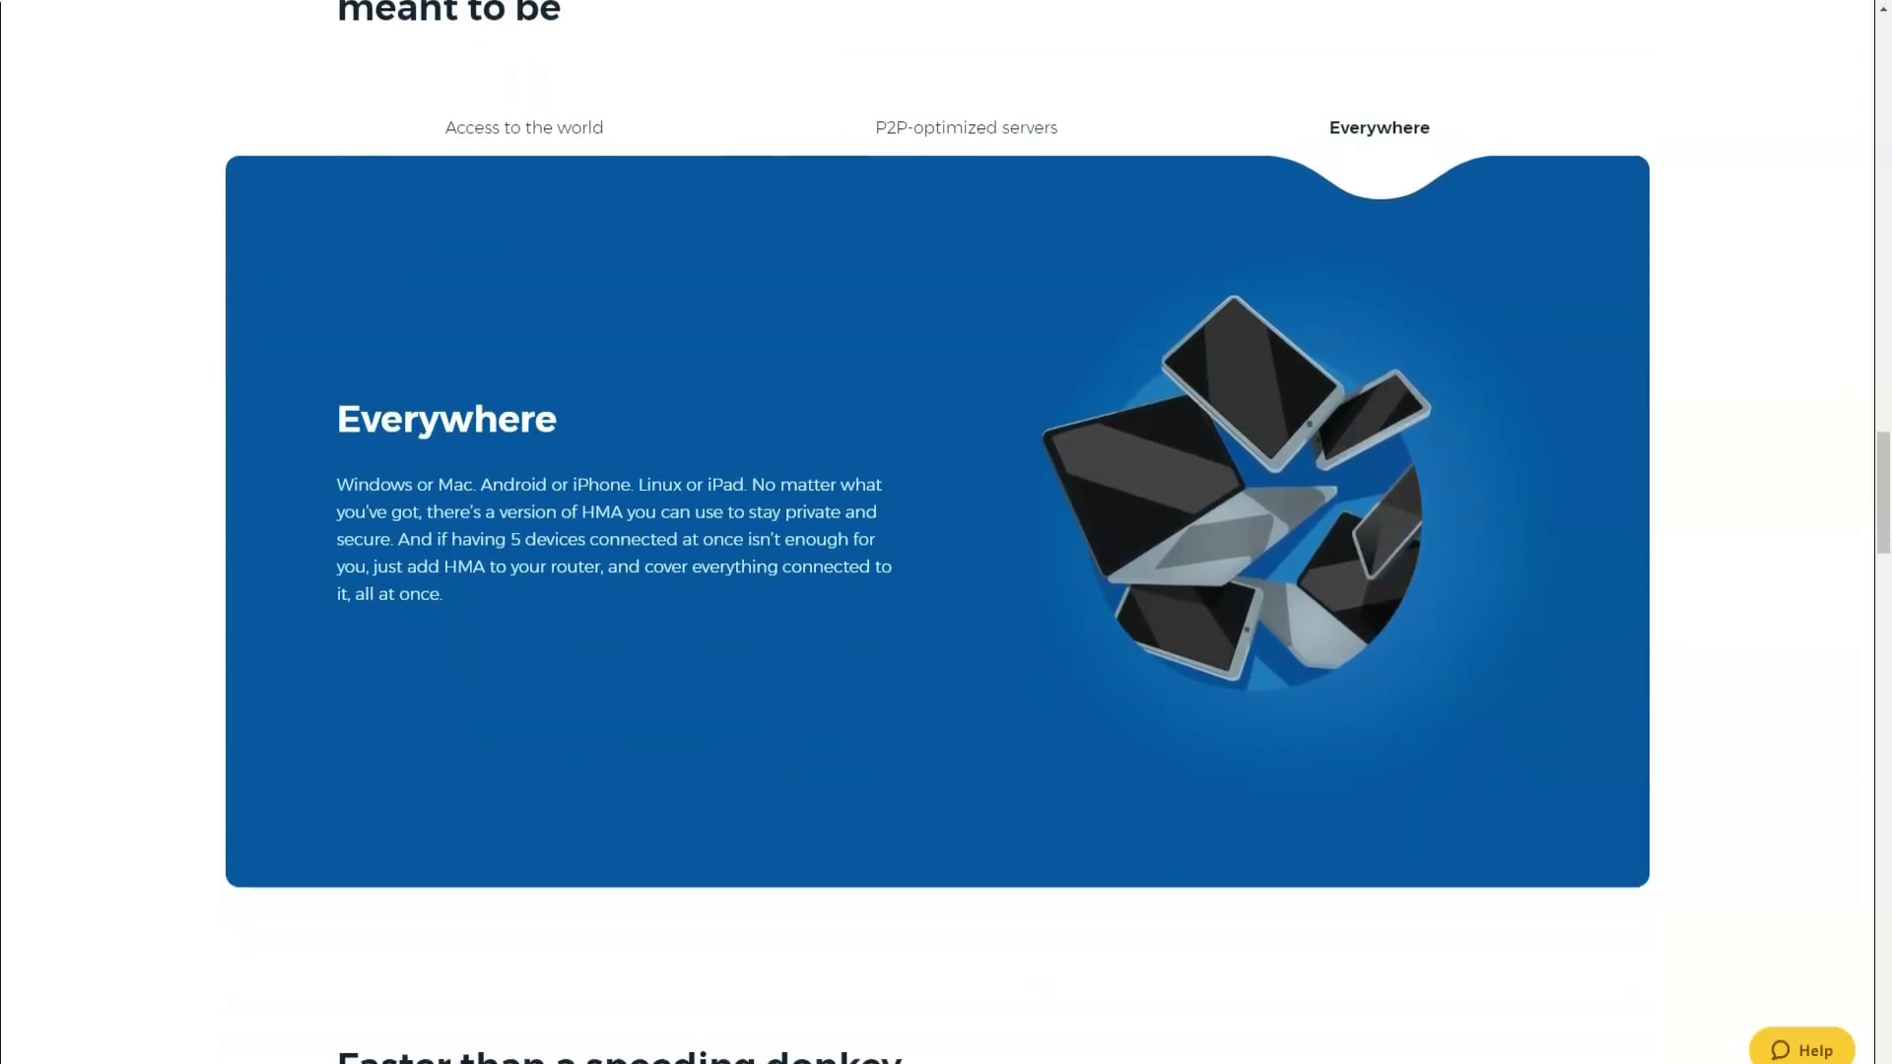
pyautogui.scroll(-1, 937, 583)
pyautogui.scroll(-1, 937, 582)
pyautogui.scroll(-1, 937, 582)
pyautogui.scroll(-1, 937, 582)
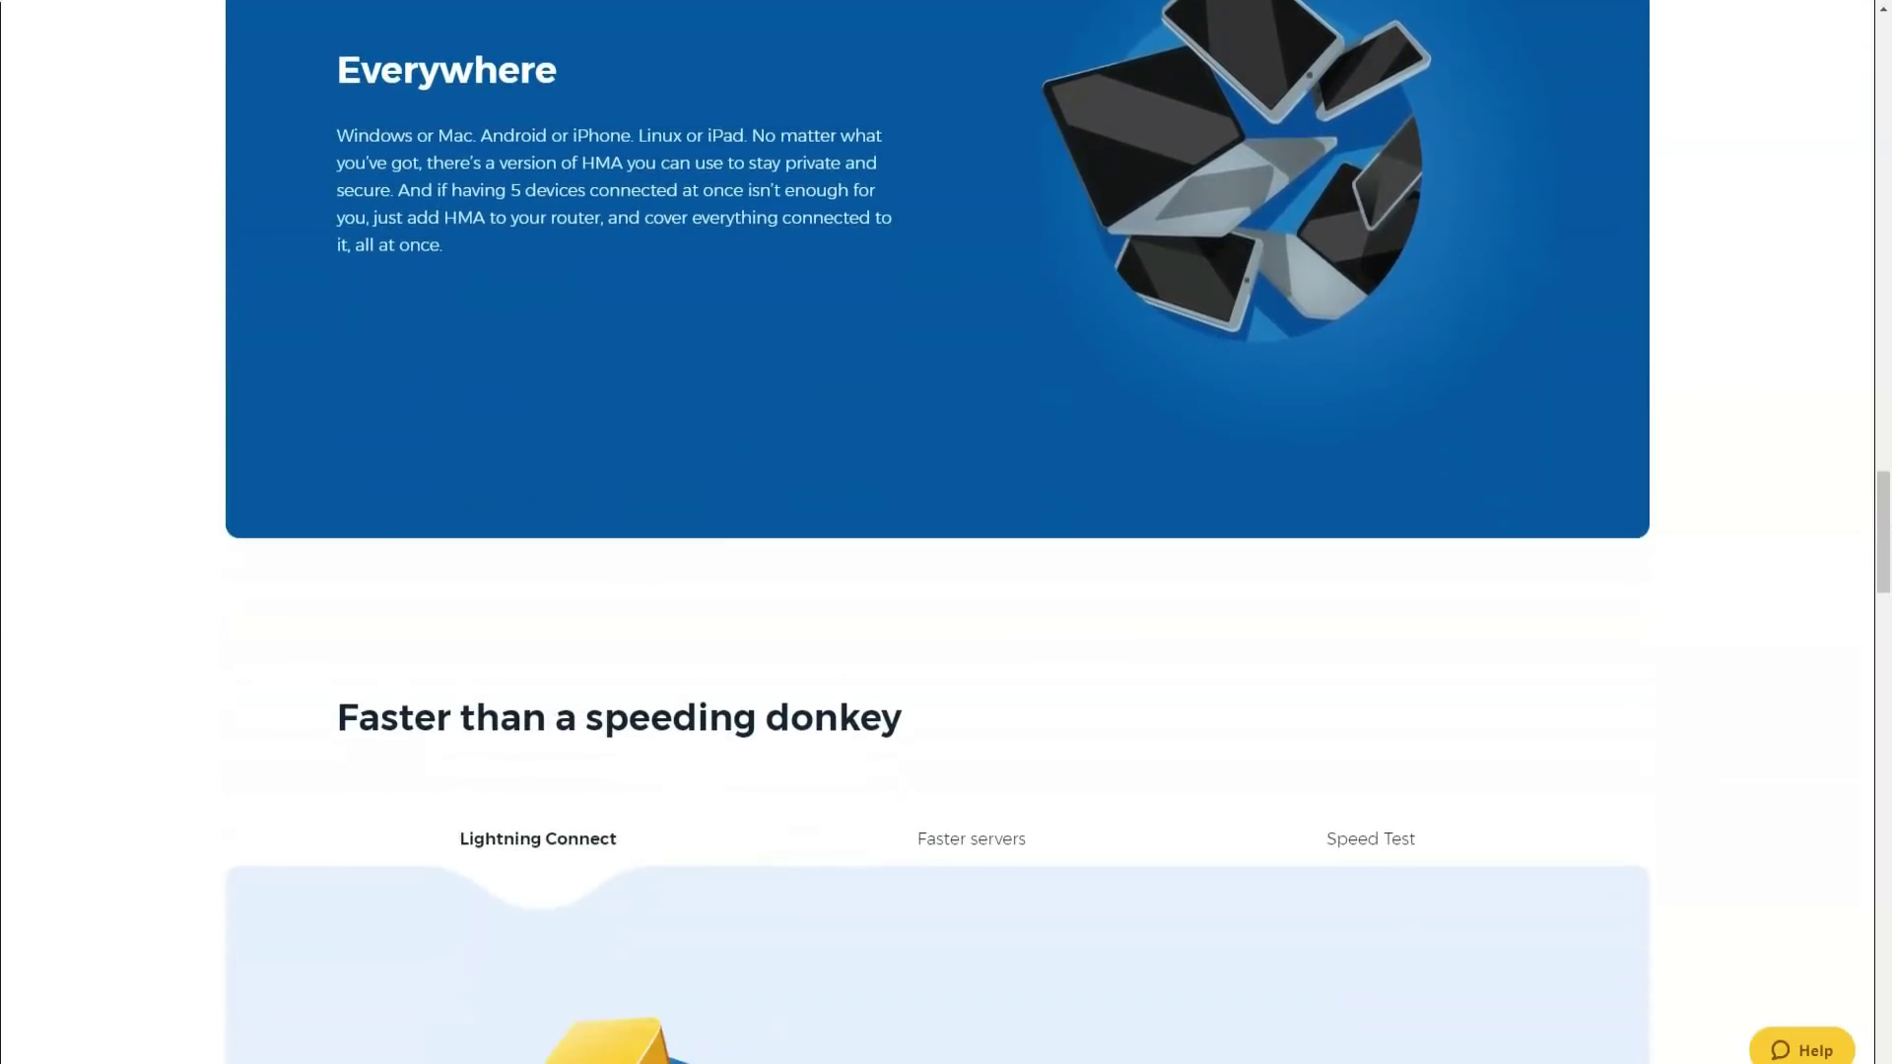
pyautogui.scroll(-1, 937, 582)
pyautogui.scroll(-1, 937, 582)
pyautogui.scroll(-1, 937, 582)
pyautogui.scroll(-1, 937, 584)
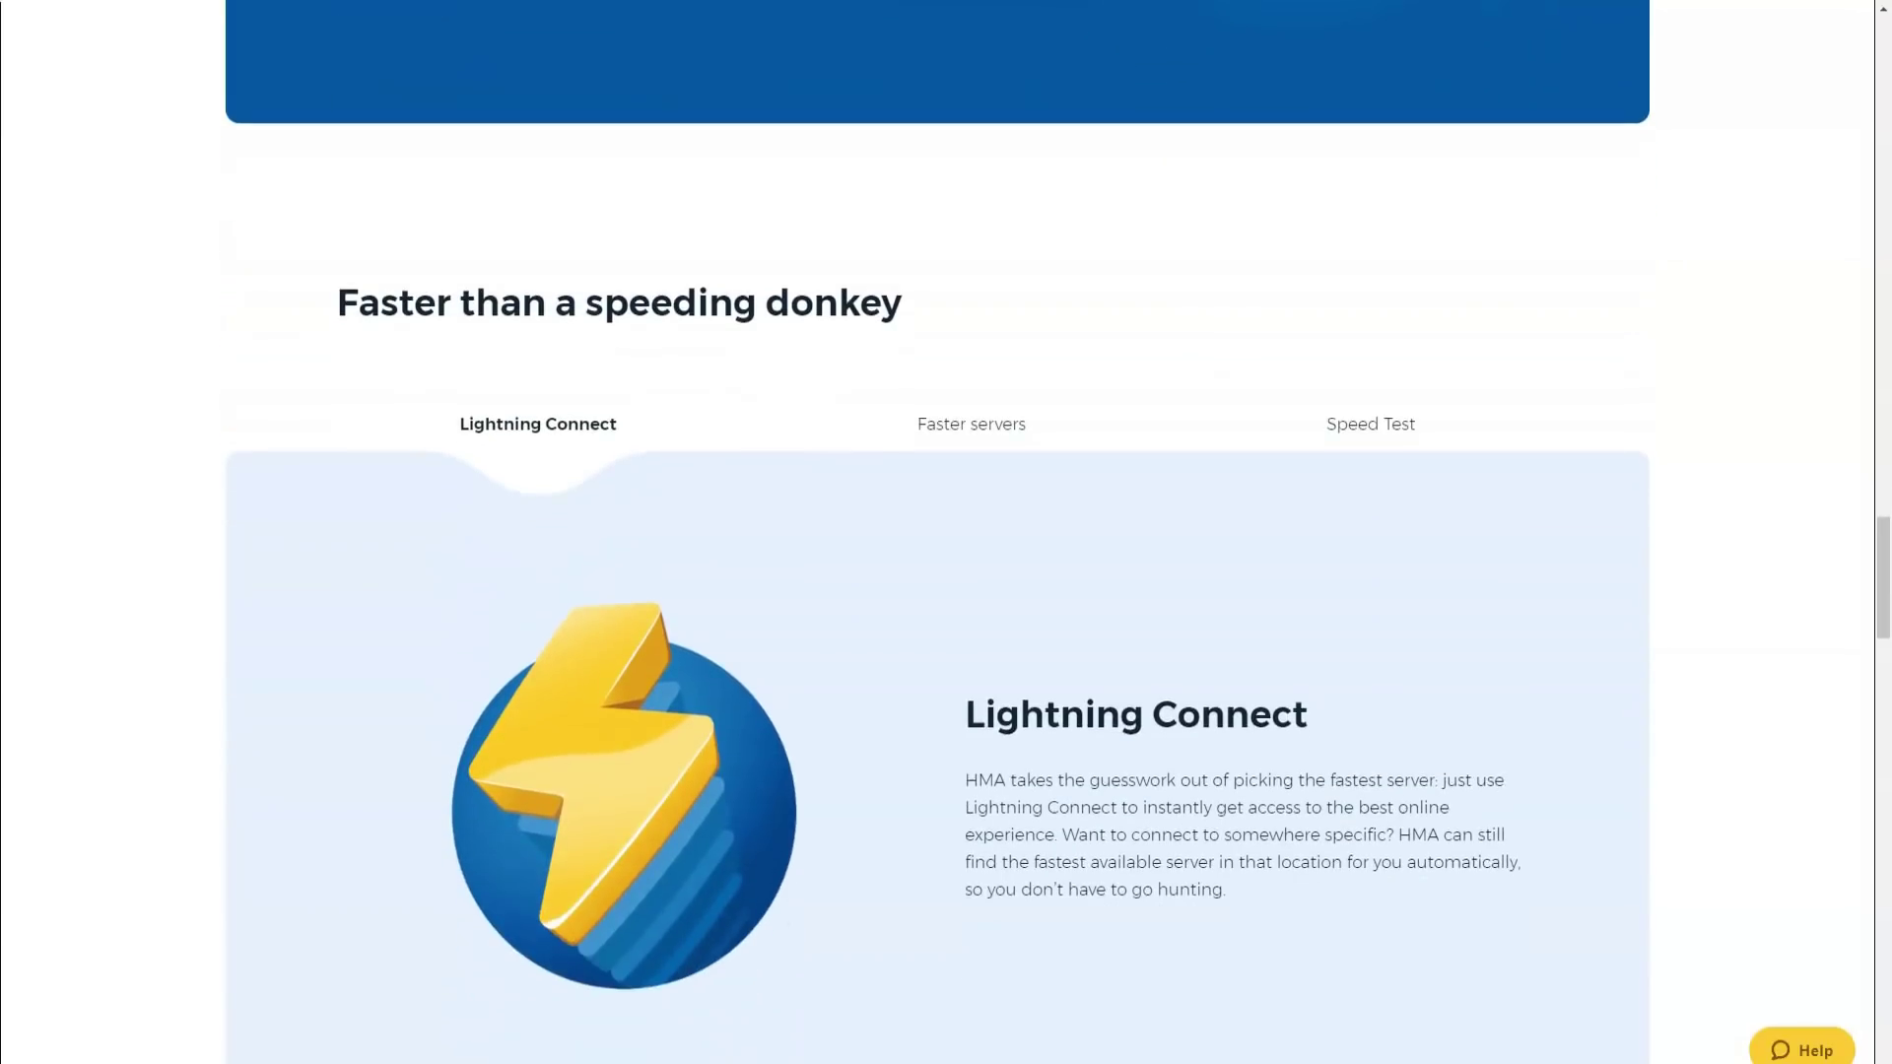
pyautogui.scroll(-1, 937, 582)
pyautogui.scroll(-1, 937, 583)
pyautogui.scroll(-1, 937, 582)
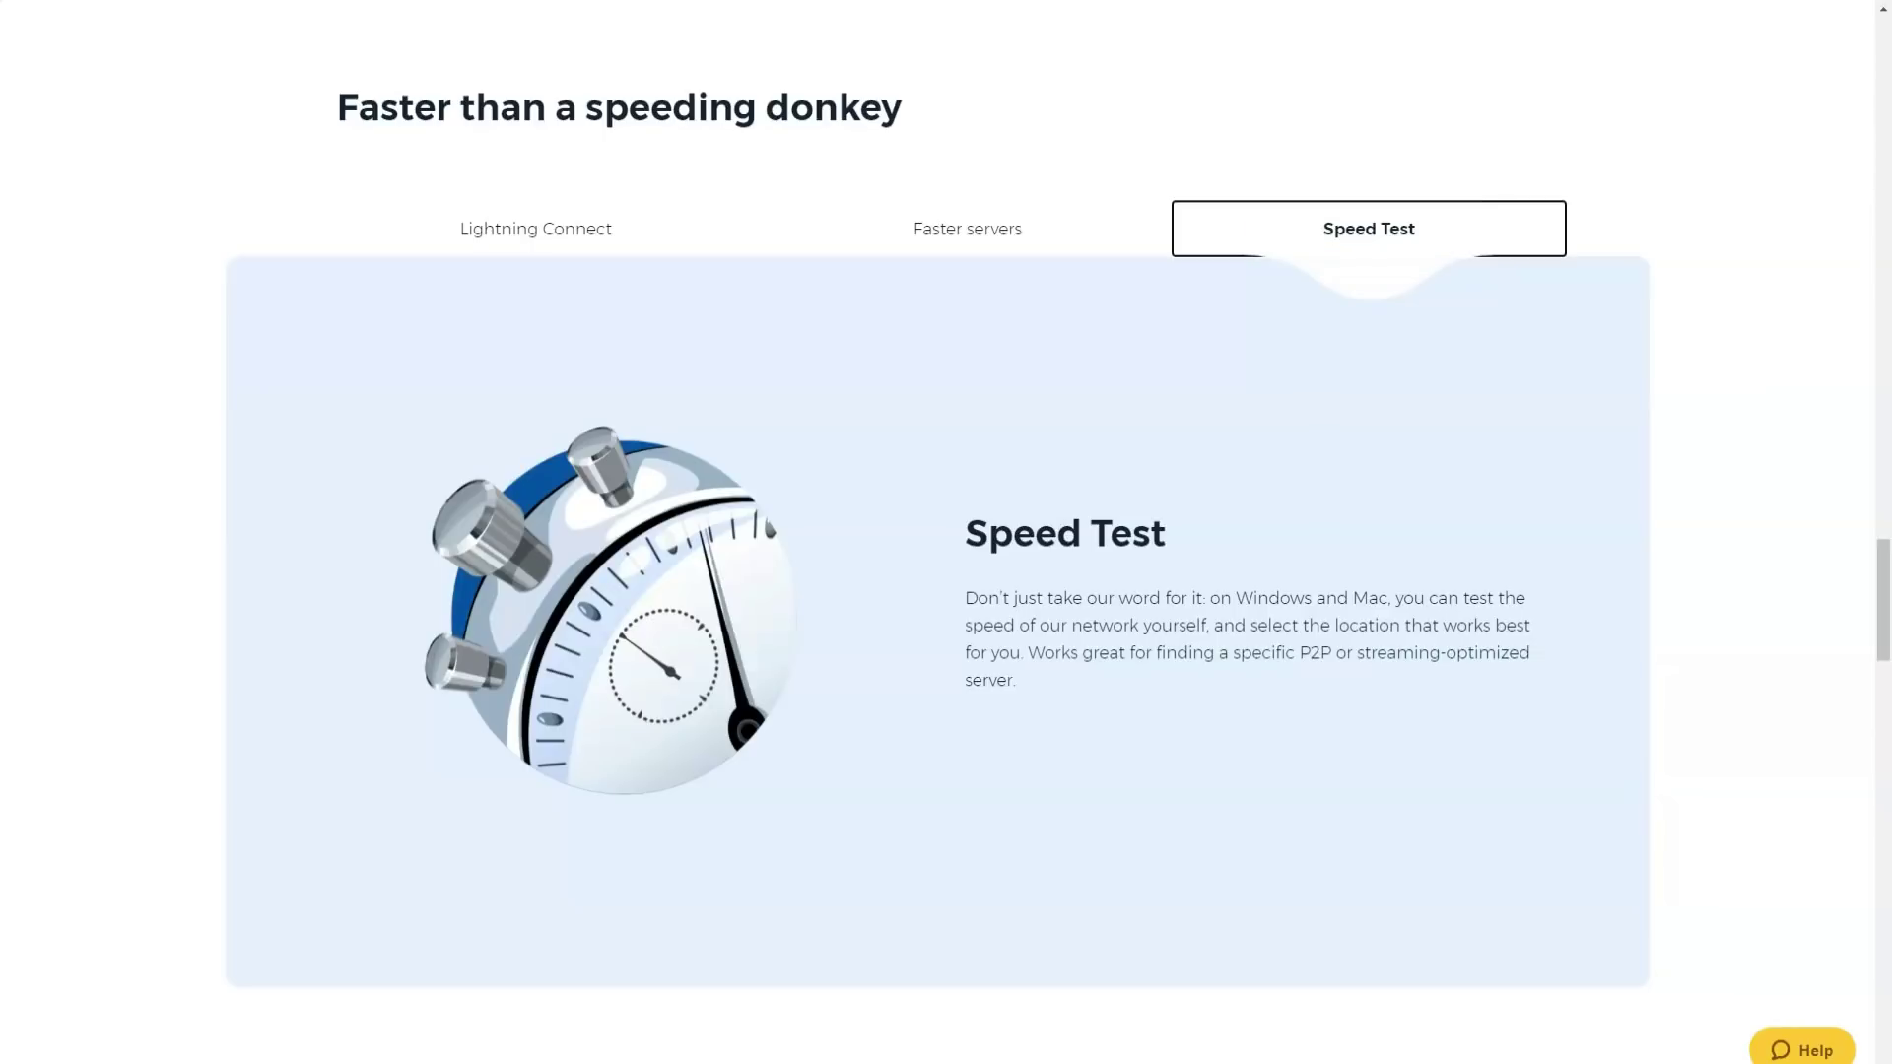
pyautogui.scroll(-1, 947, 532)
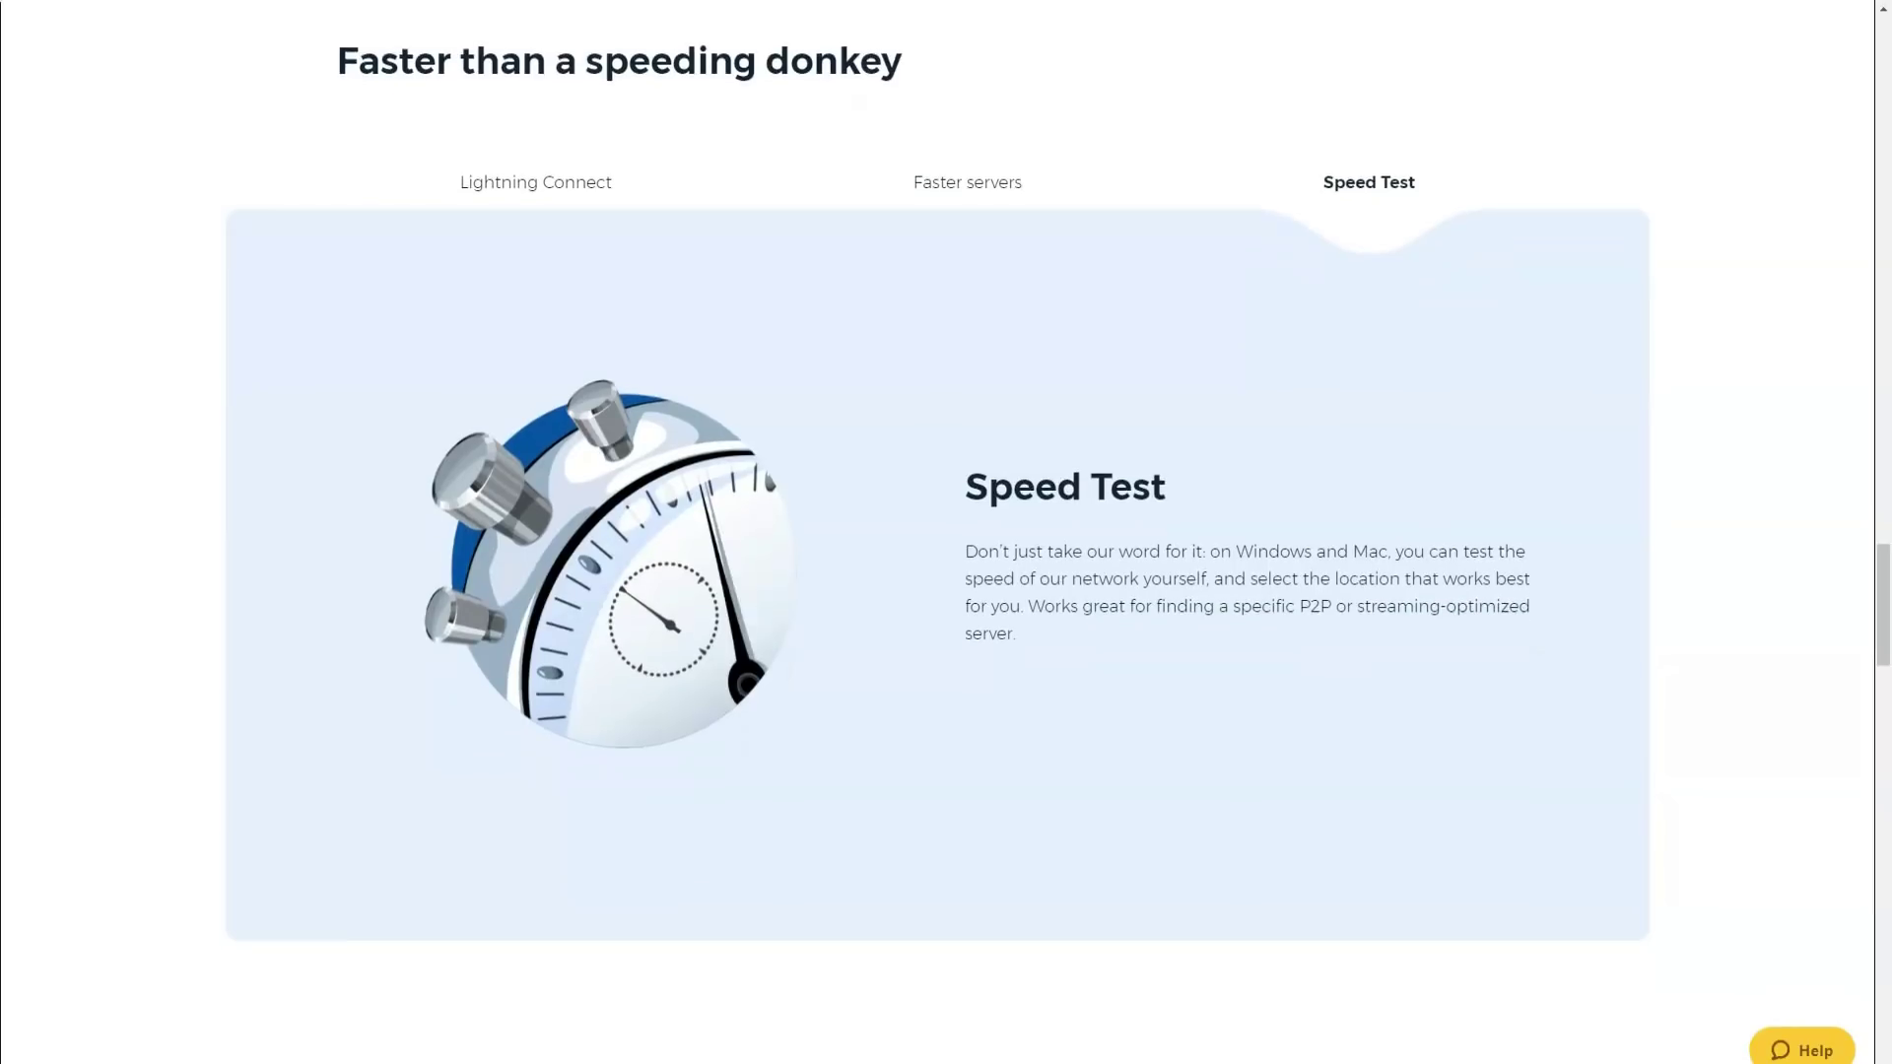
pyautogui.scroll(-1, 946, 532)
pyautogui.scroll(-1, 947, 533)
pyautogui.scroll(-1, 946, 532)
pyautogui.scroll(-1, 947, 532)
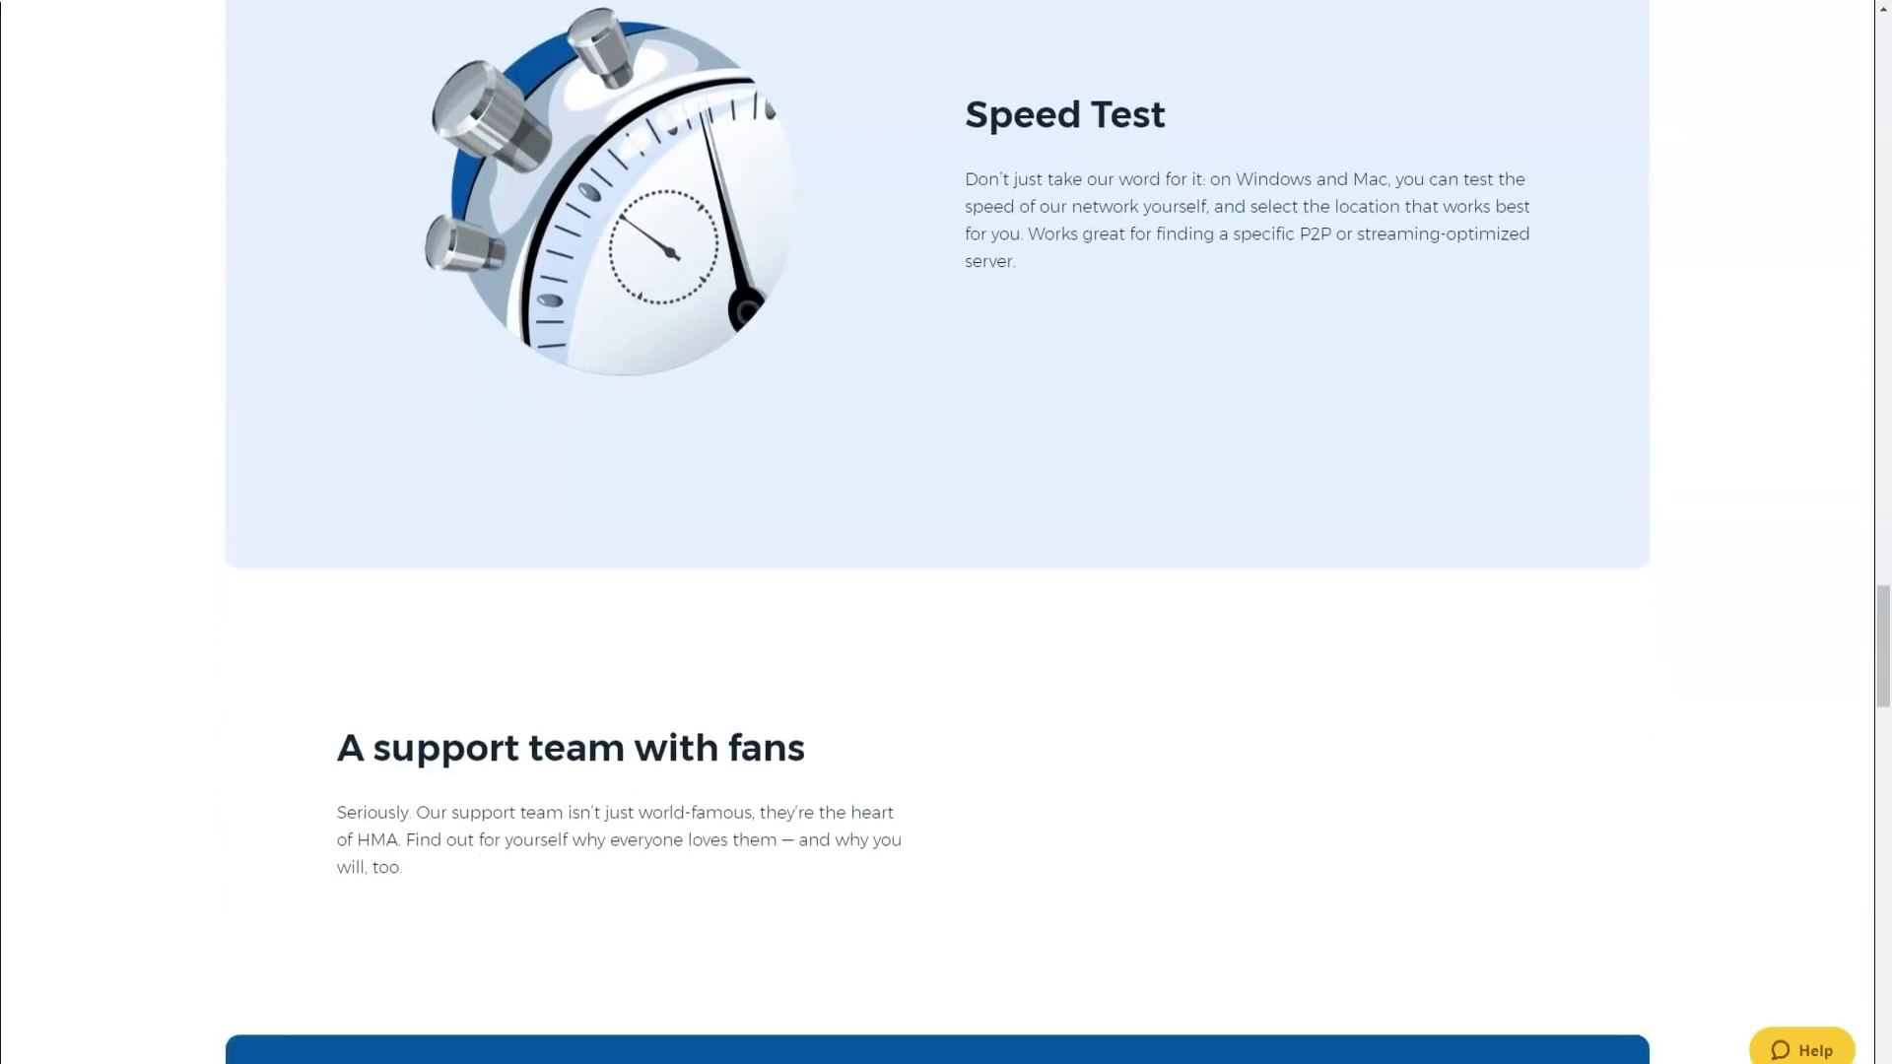
pyautogui.scroll(-1, 946, 532)
pyautogui.scroll(-1, 947, 533)
pyautogui.scroll(-1, 946, 533)
pyautogui.scroll(-1, 947, 534)
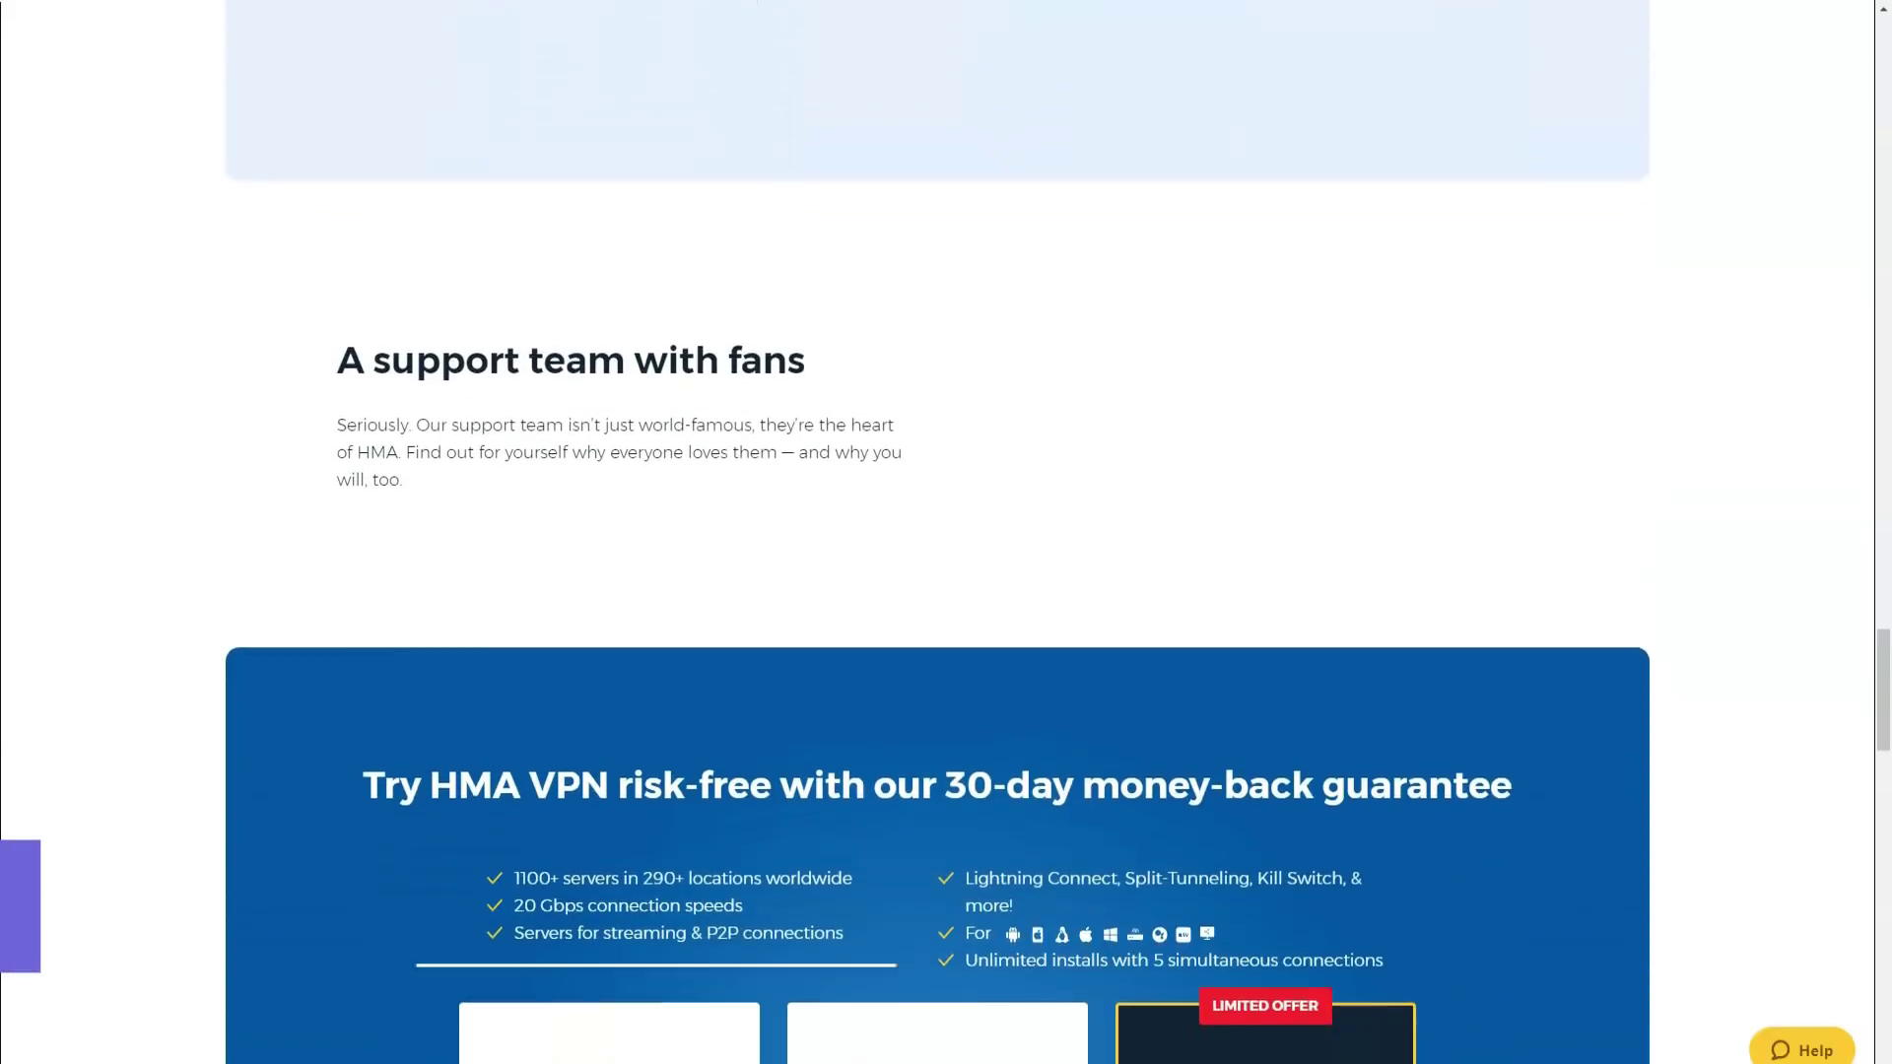
pyautogui.scroll(-1, 946, 533)
pyautogui.scroll(-1, 946, 532)
pyautogui.scroll(-1, 946, 532)
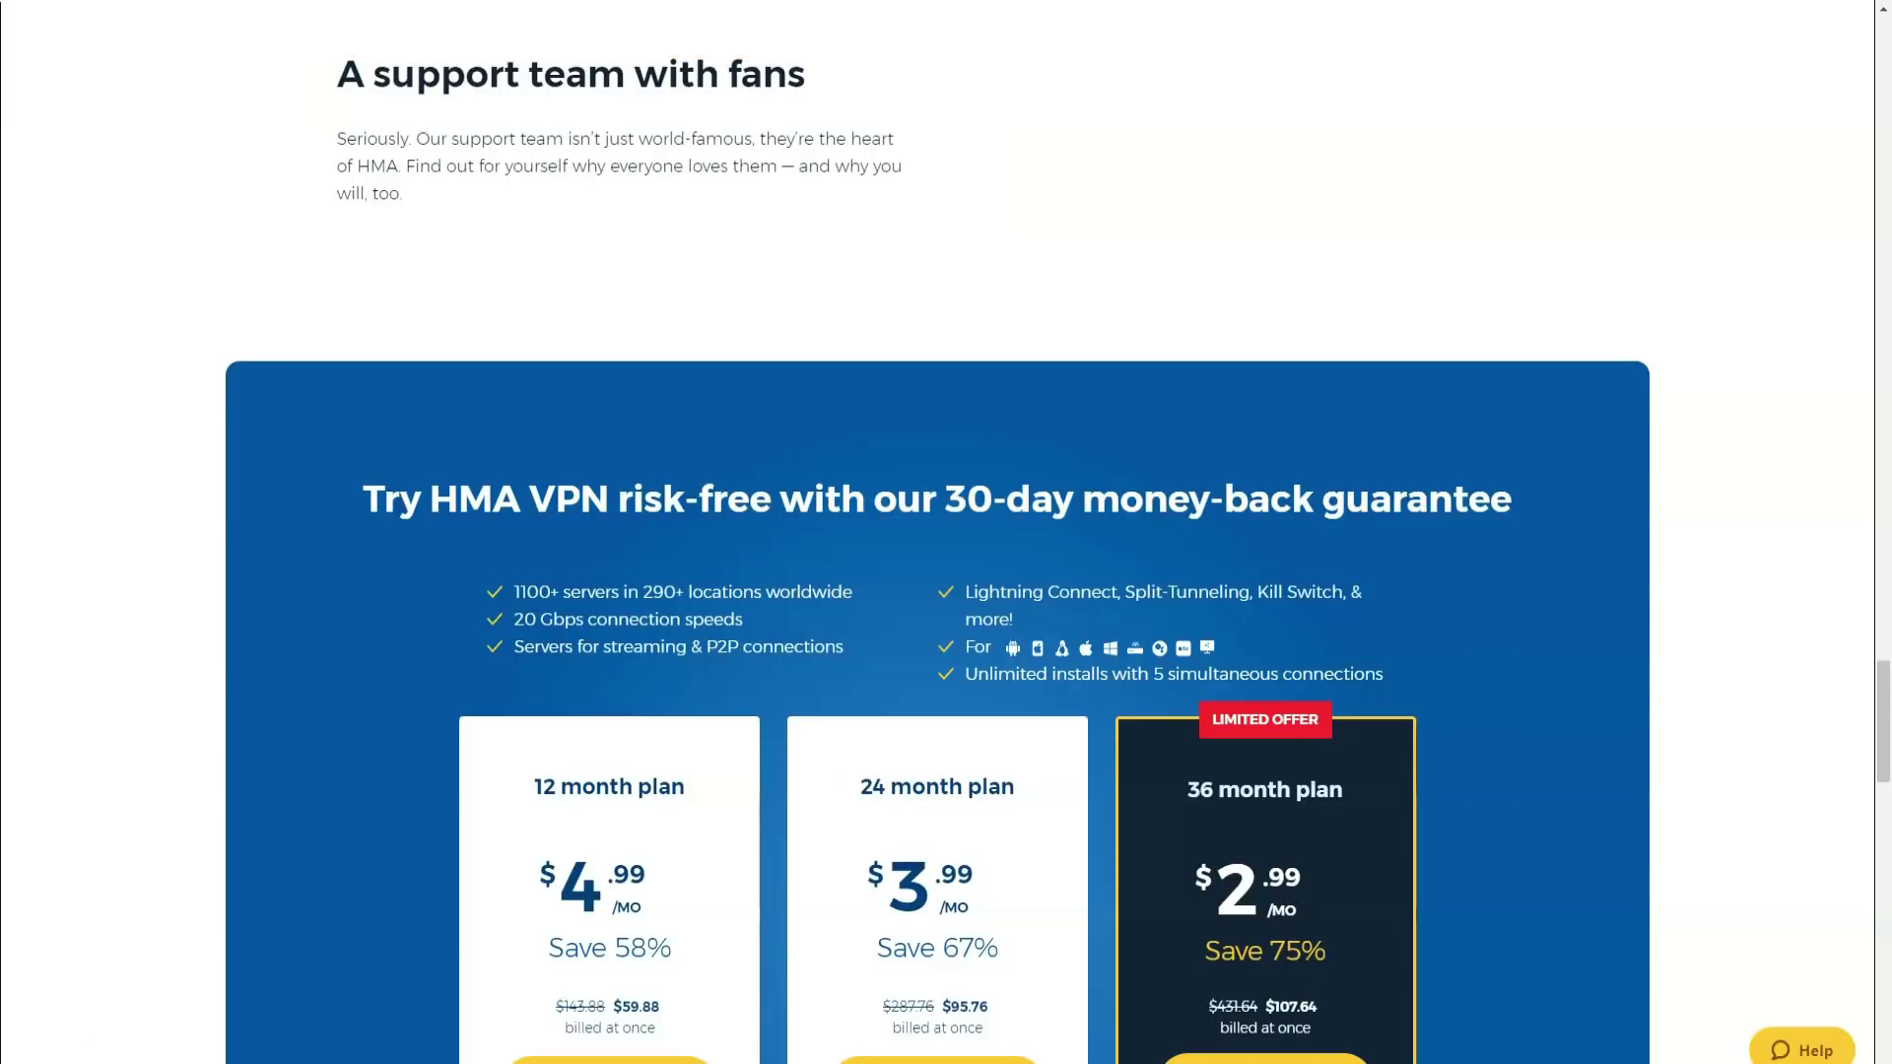
pyautogui.scroll(-2, 937, 591)
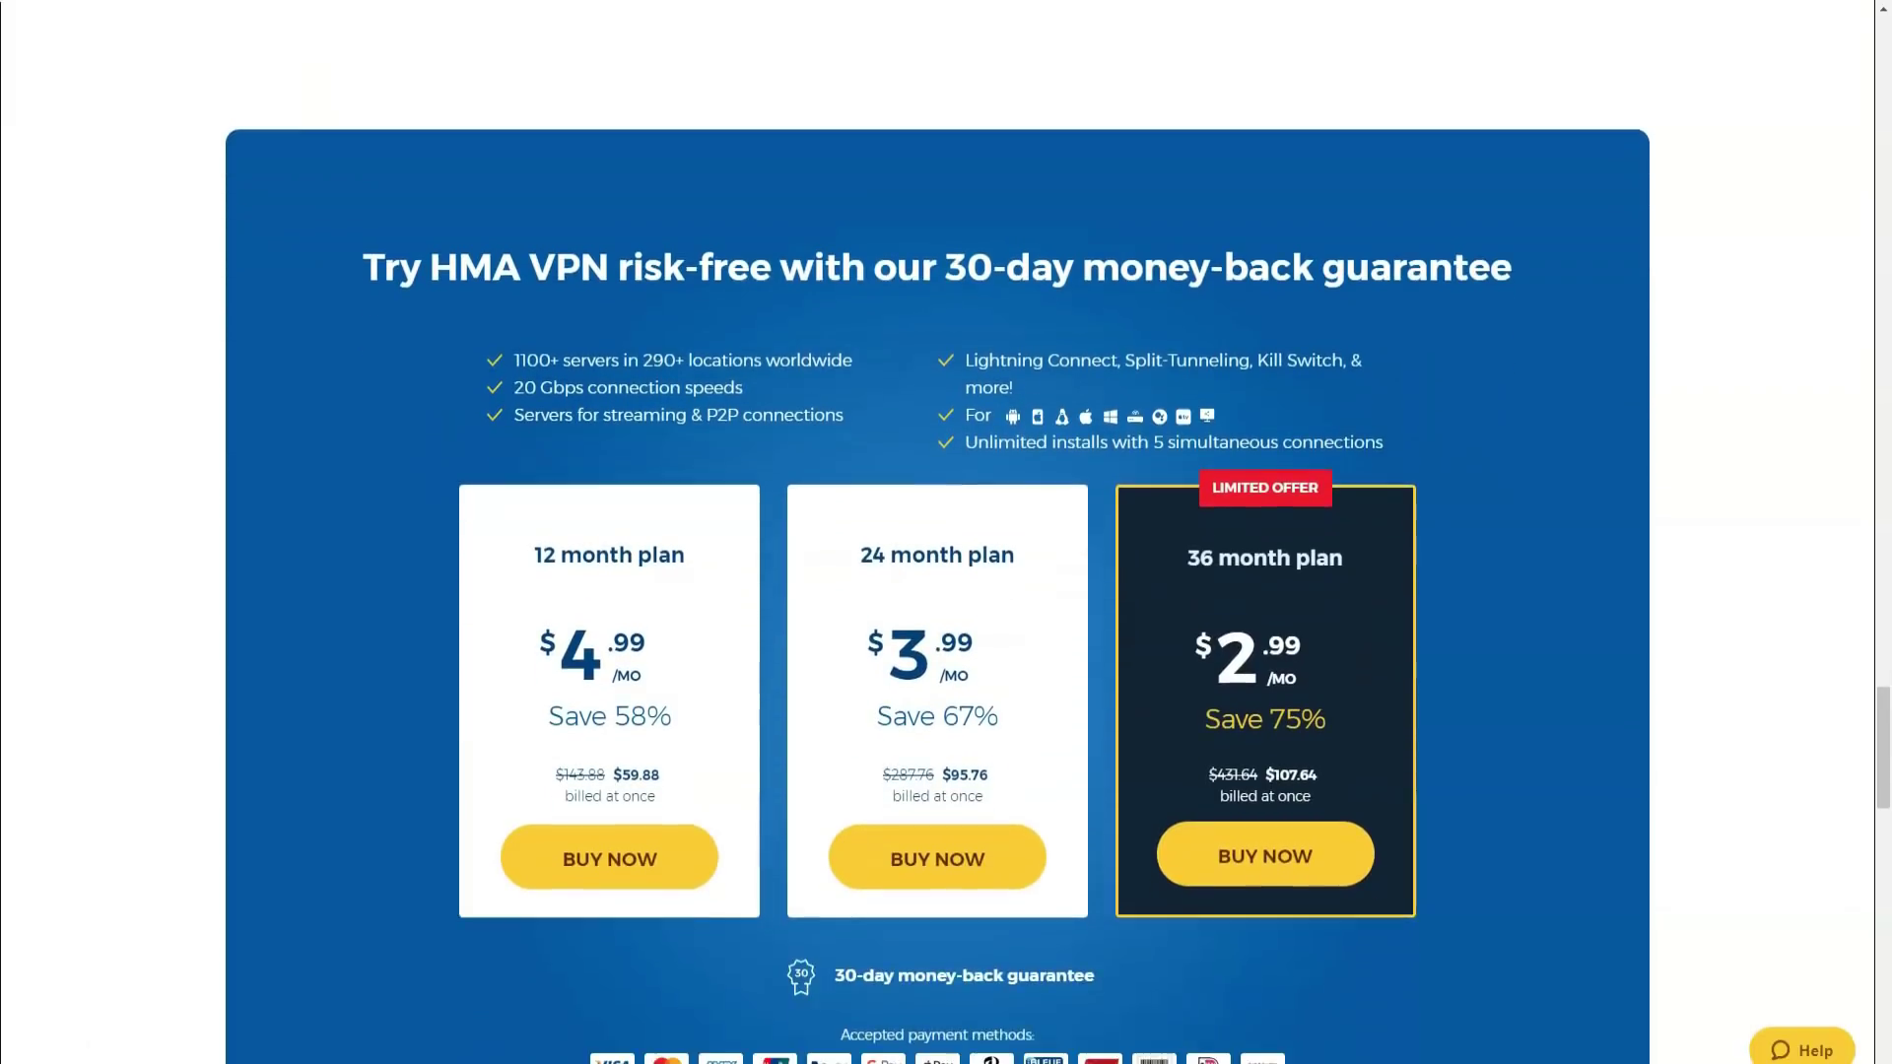
pyautogui.scroll(-1, 937, 592)
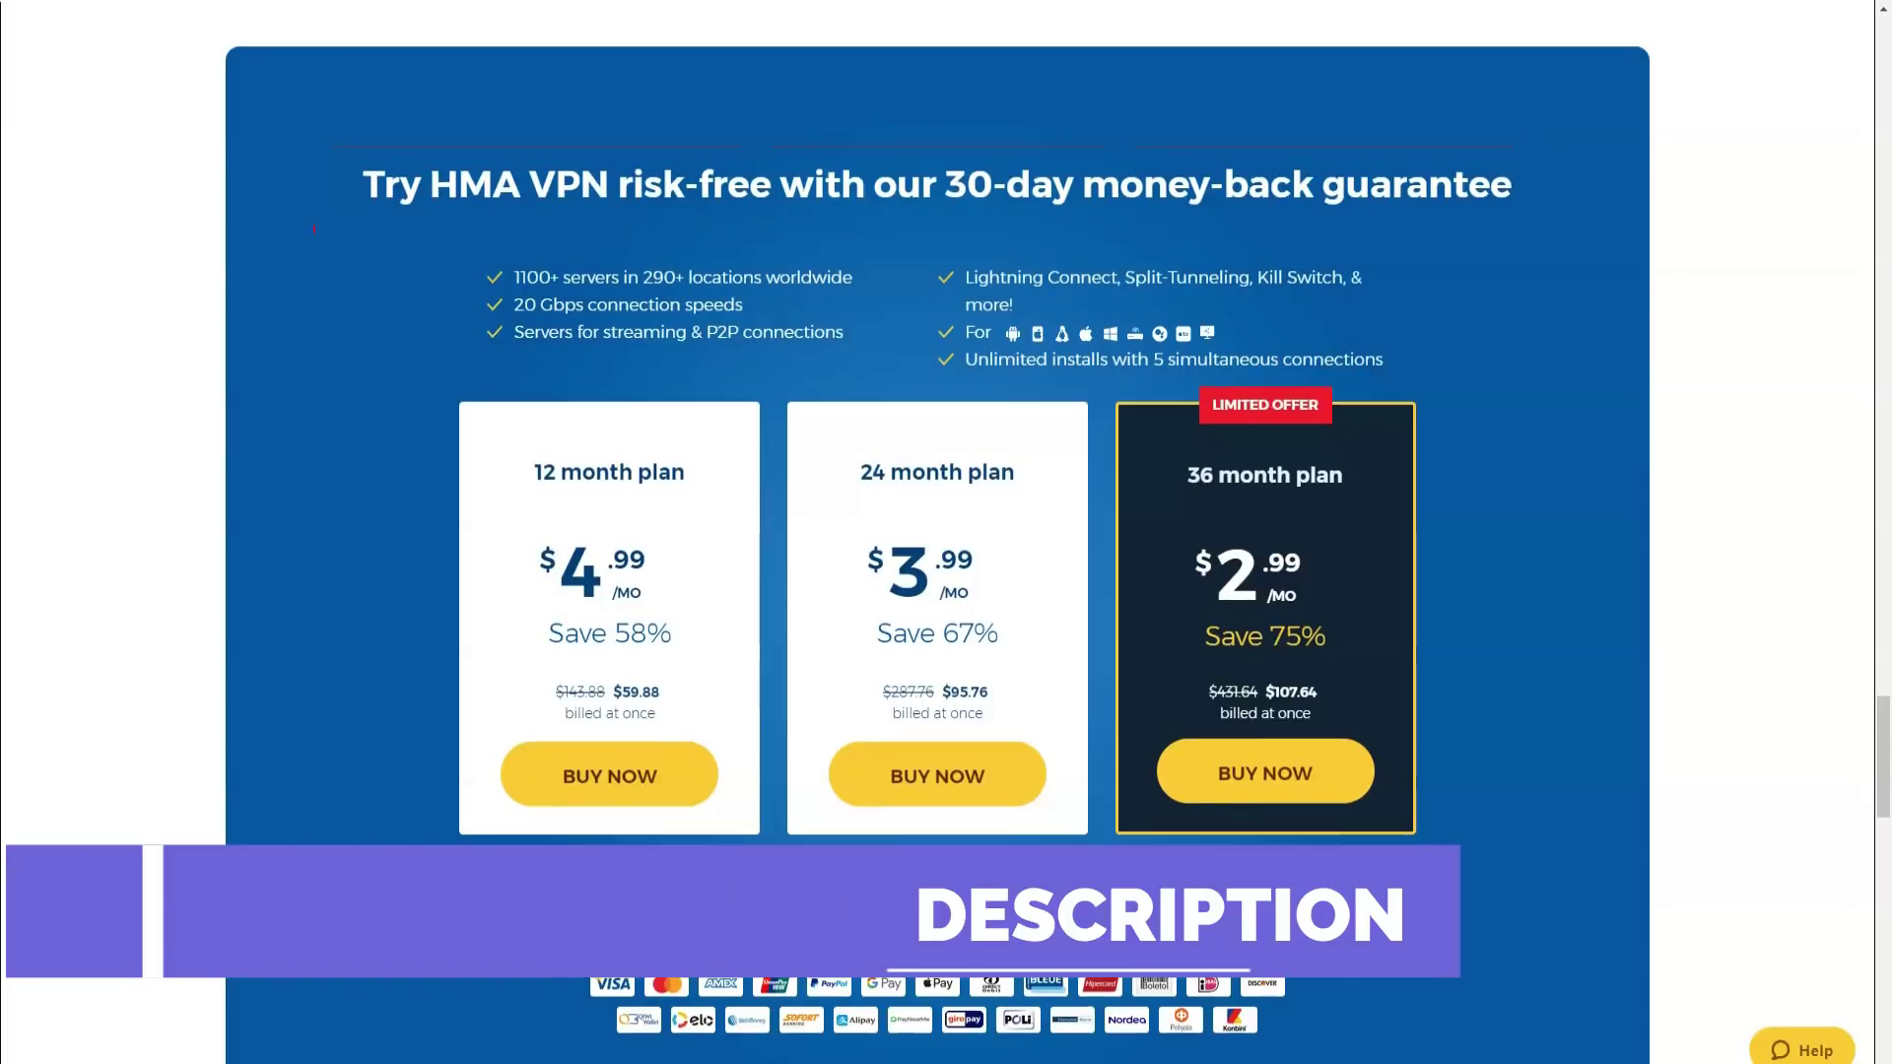
pyautogui.scroll(-1, 938, 591)
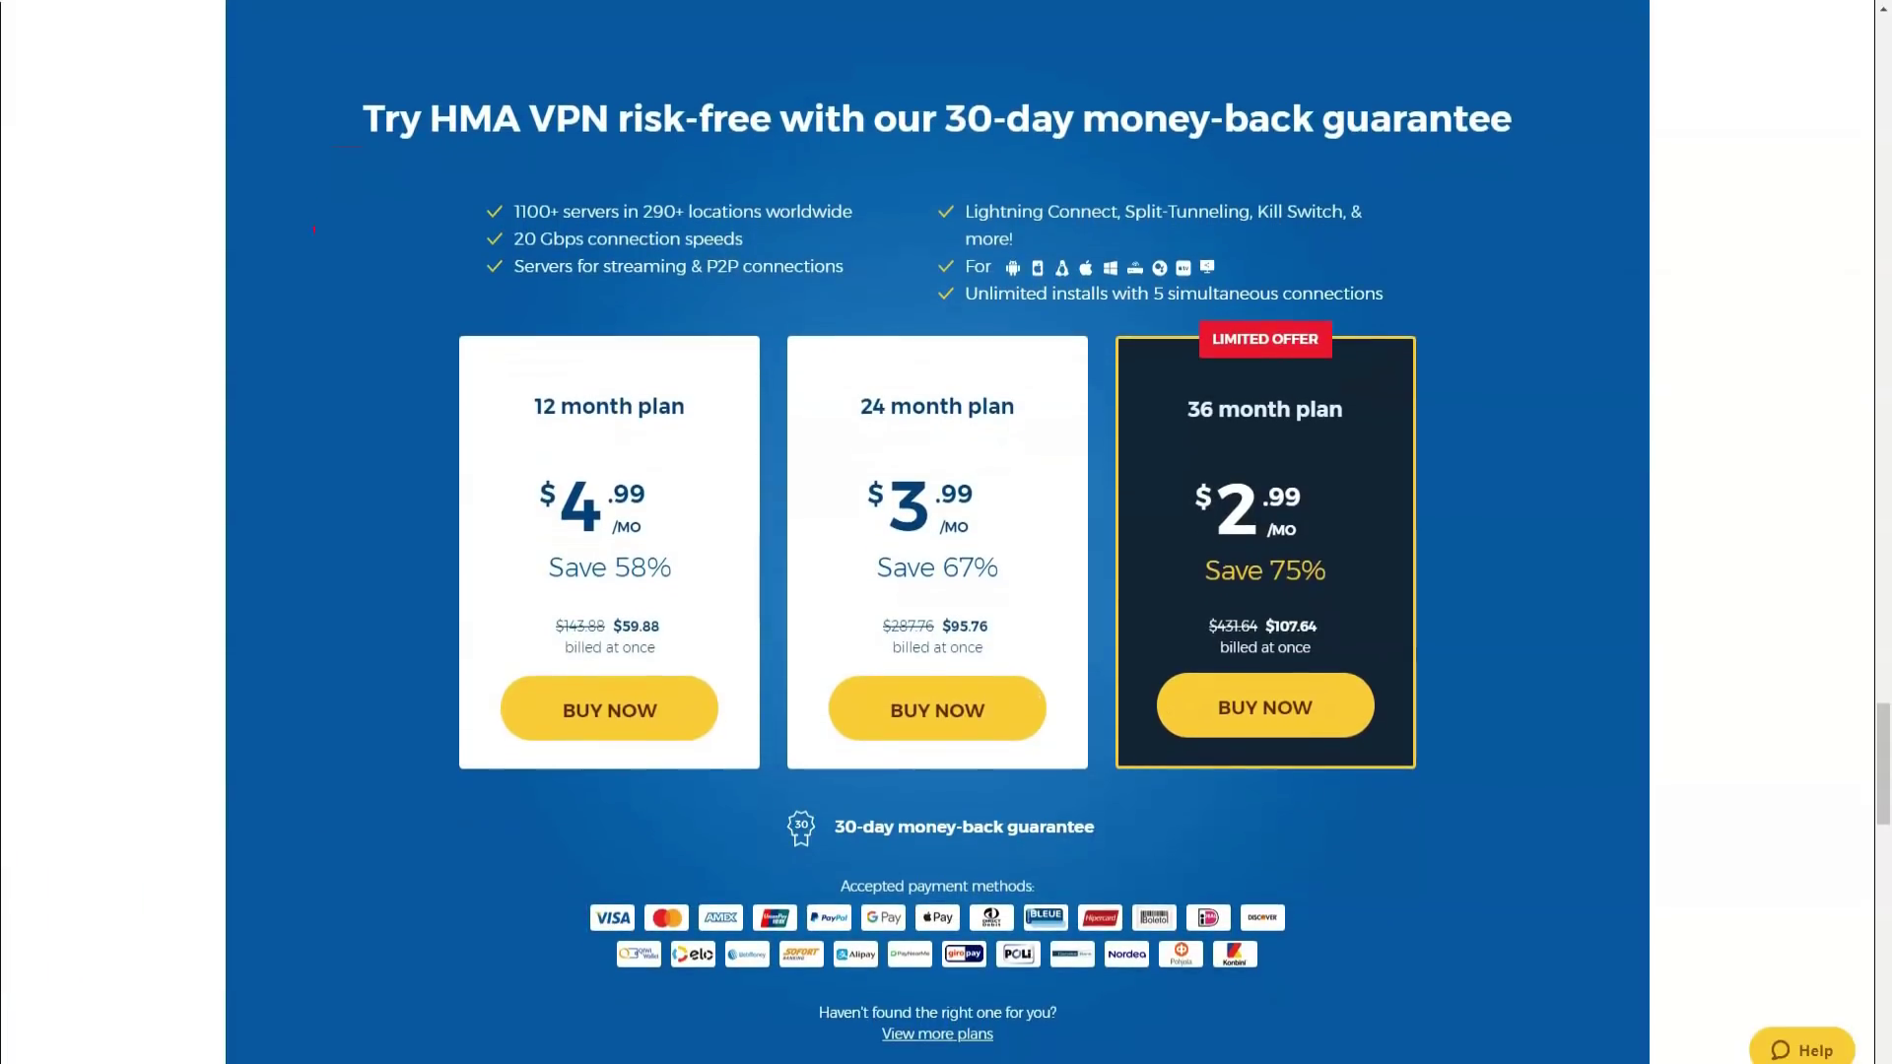
pyautogui.scroll(-5, 938, 591)
pyautogui.scroll(-2, 937, 591)
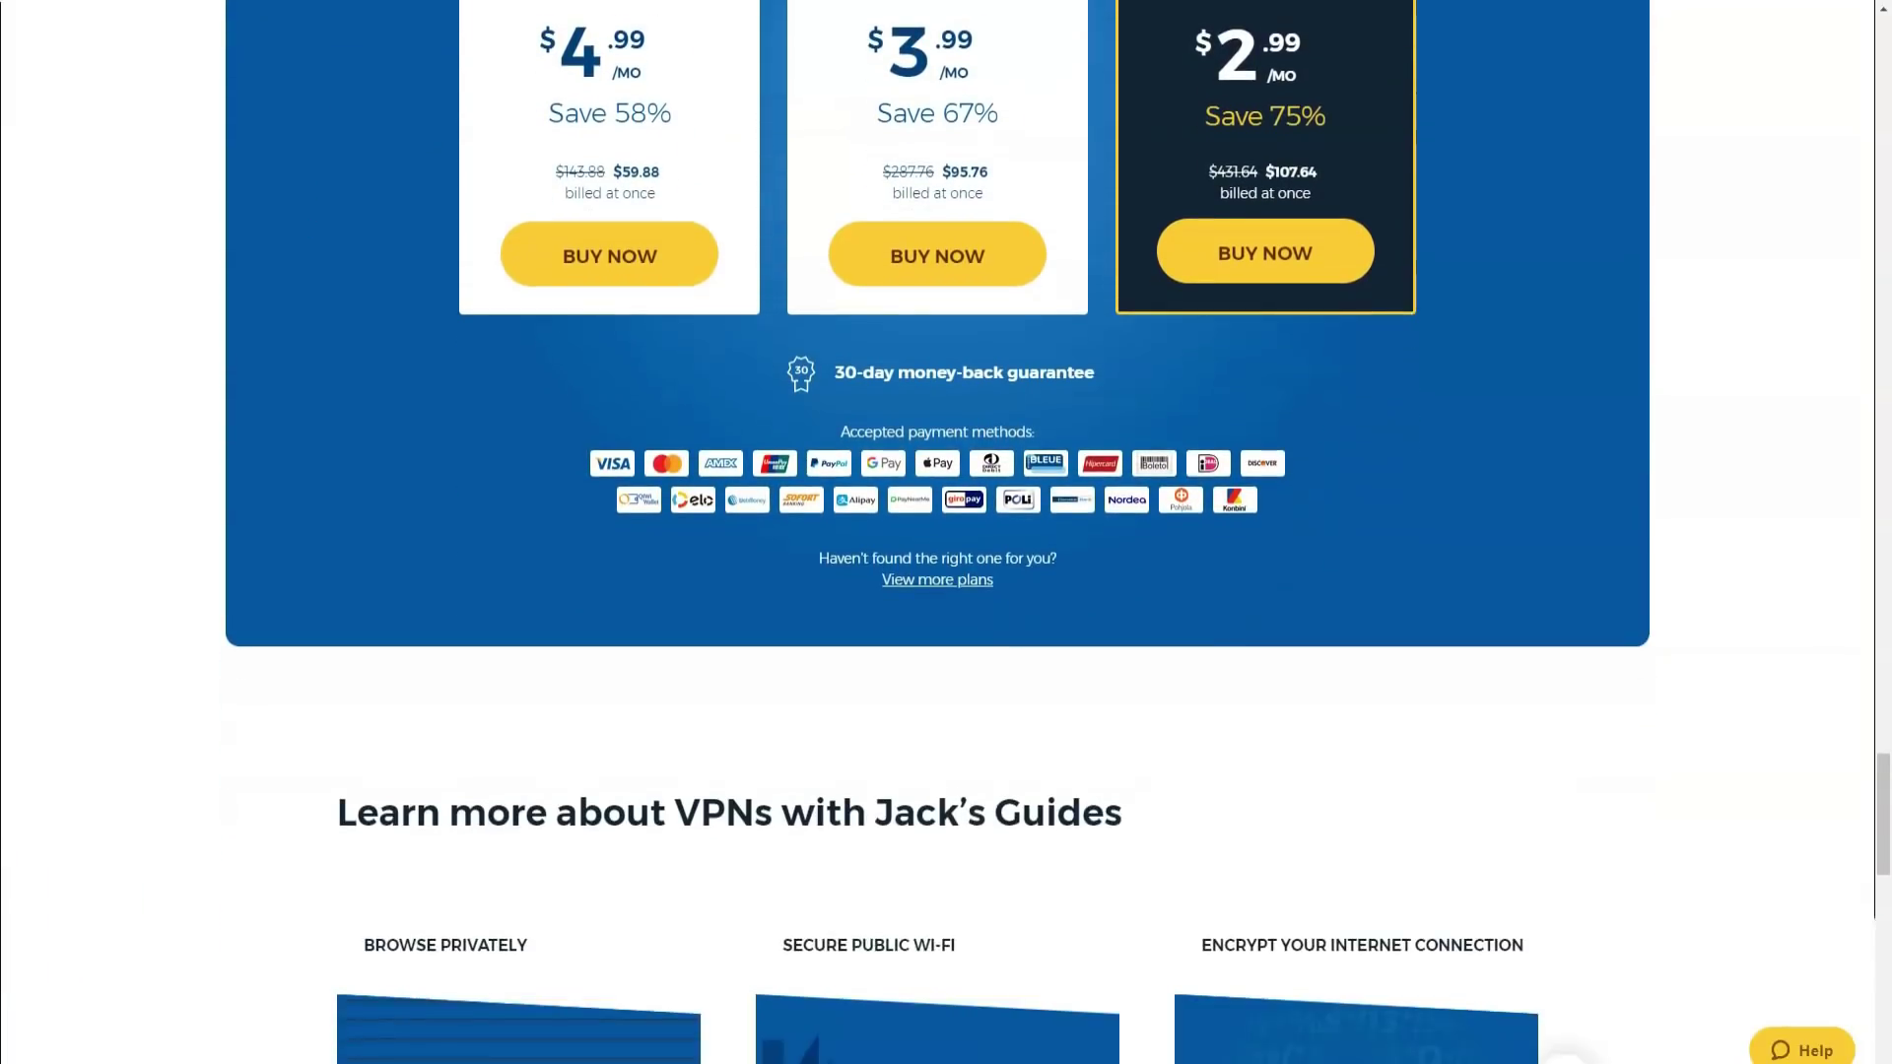
pyautogui.scroll(-1, 937, 591)
pyautogui.scroll(-2, 938, 592)
pyautogui.scroll(-1, 937, 593)
pyautogui.scroll(-1, 937, 591)
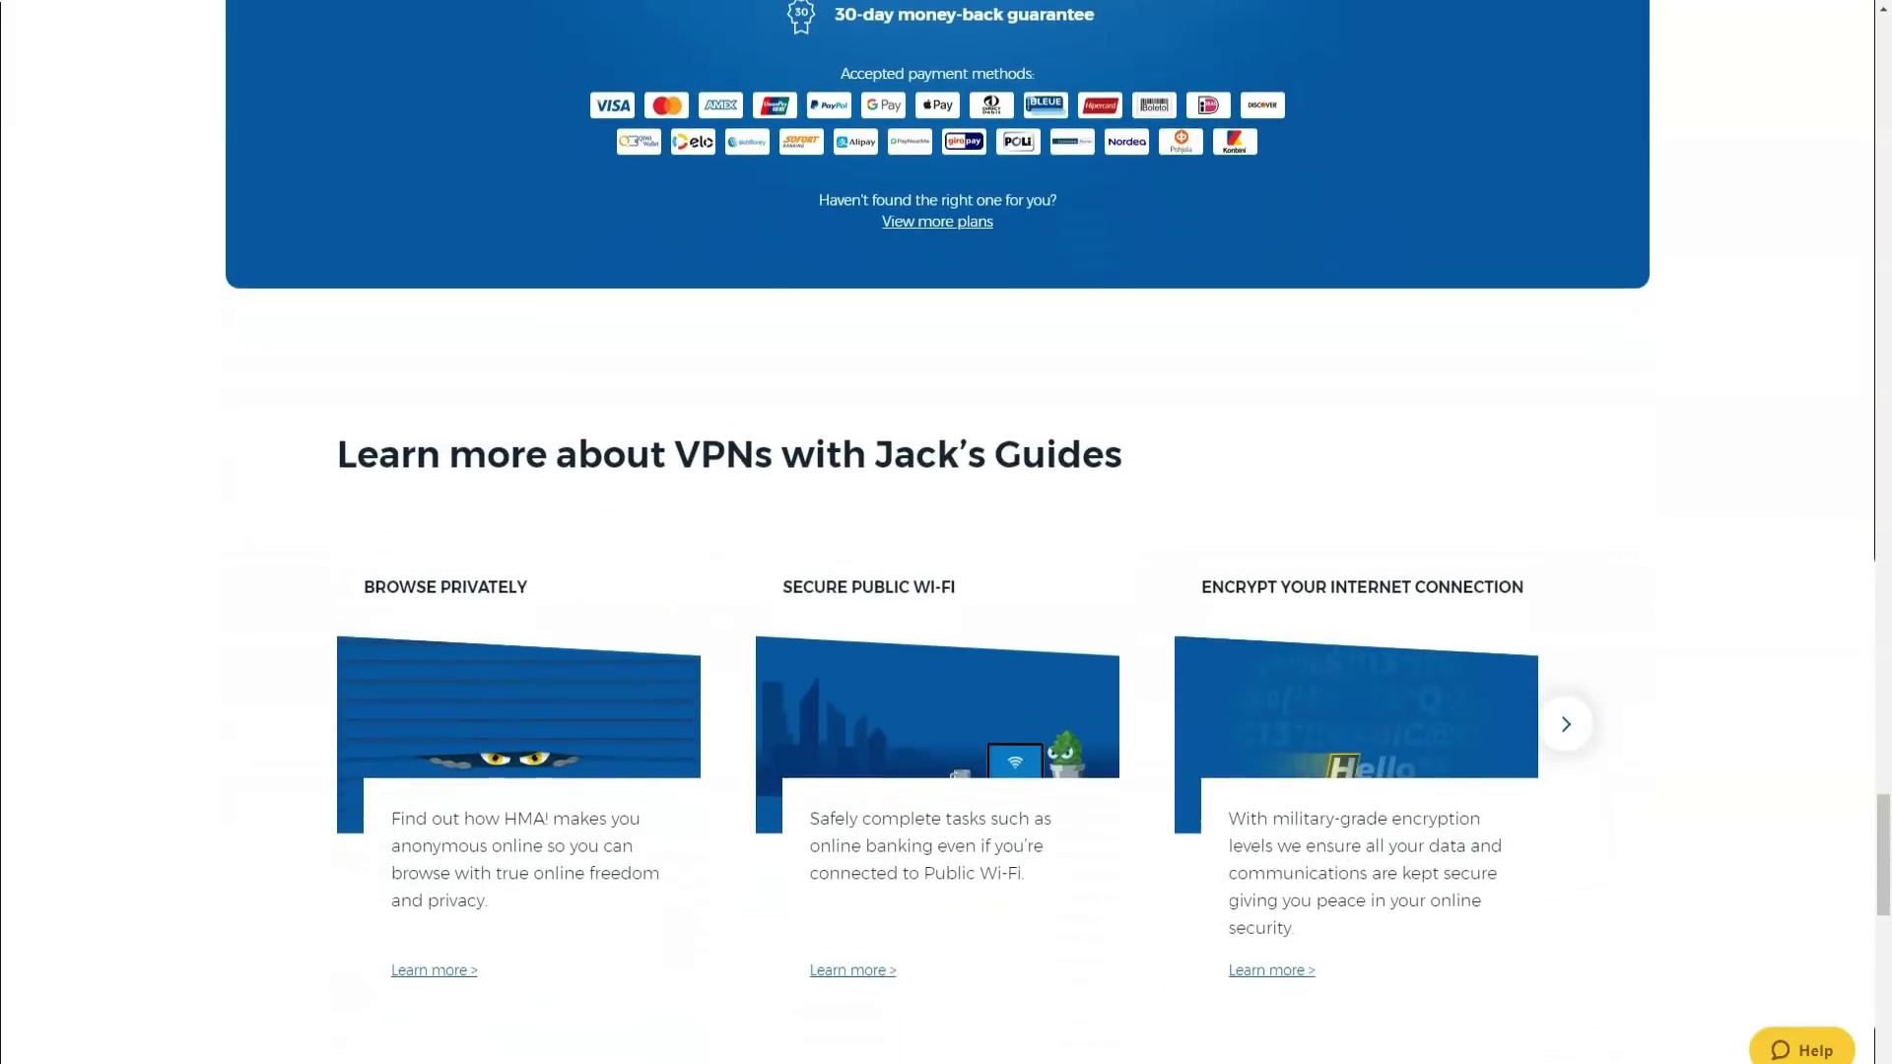
pyautogui.scroll(-1, 938, 591)
pyautogui.scroll(-1, 937, 591)
pyautogui.scroll(-1, 937, 591)
pyautogui.scroll(-1, 938, 591)
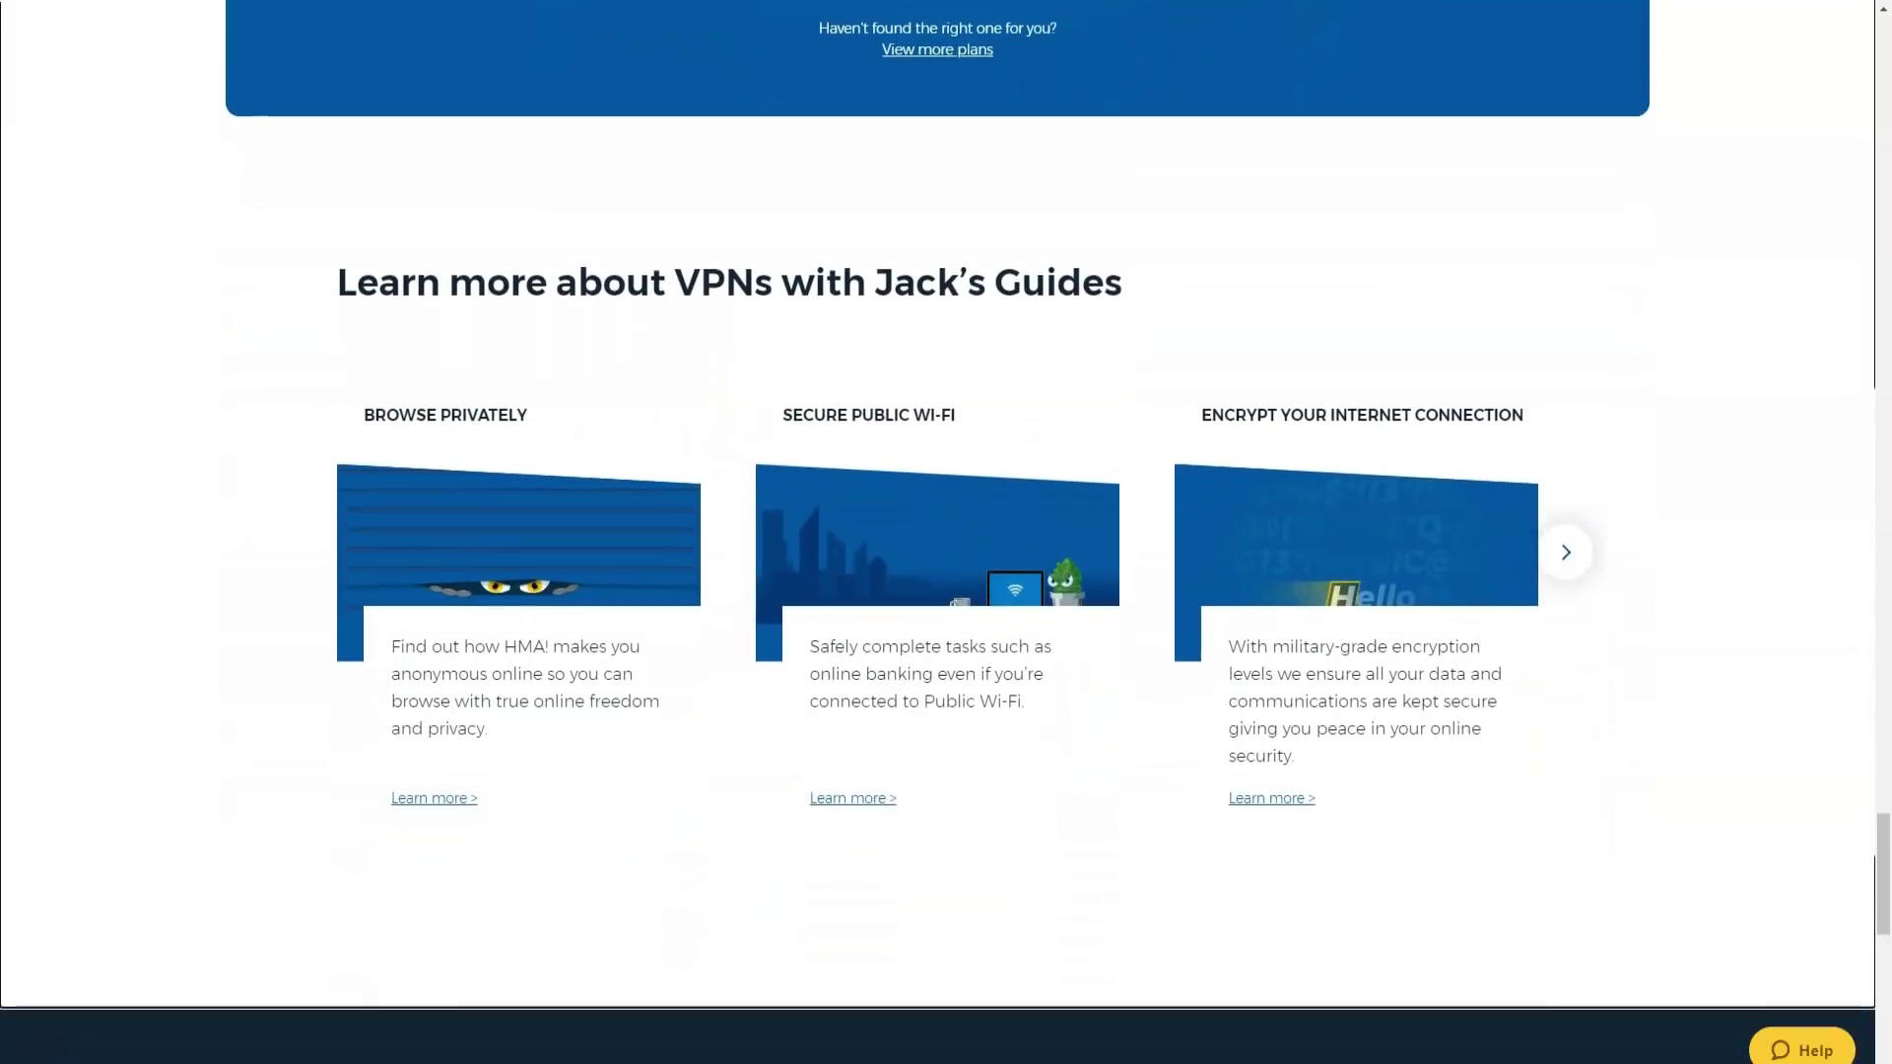
pyautogui.scroll(-1, 937, 591)
pyautogui.scroll(-1, 937, 591)
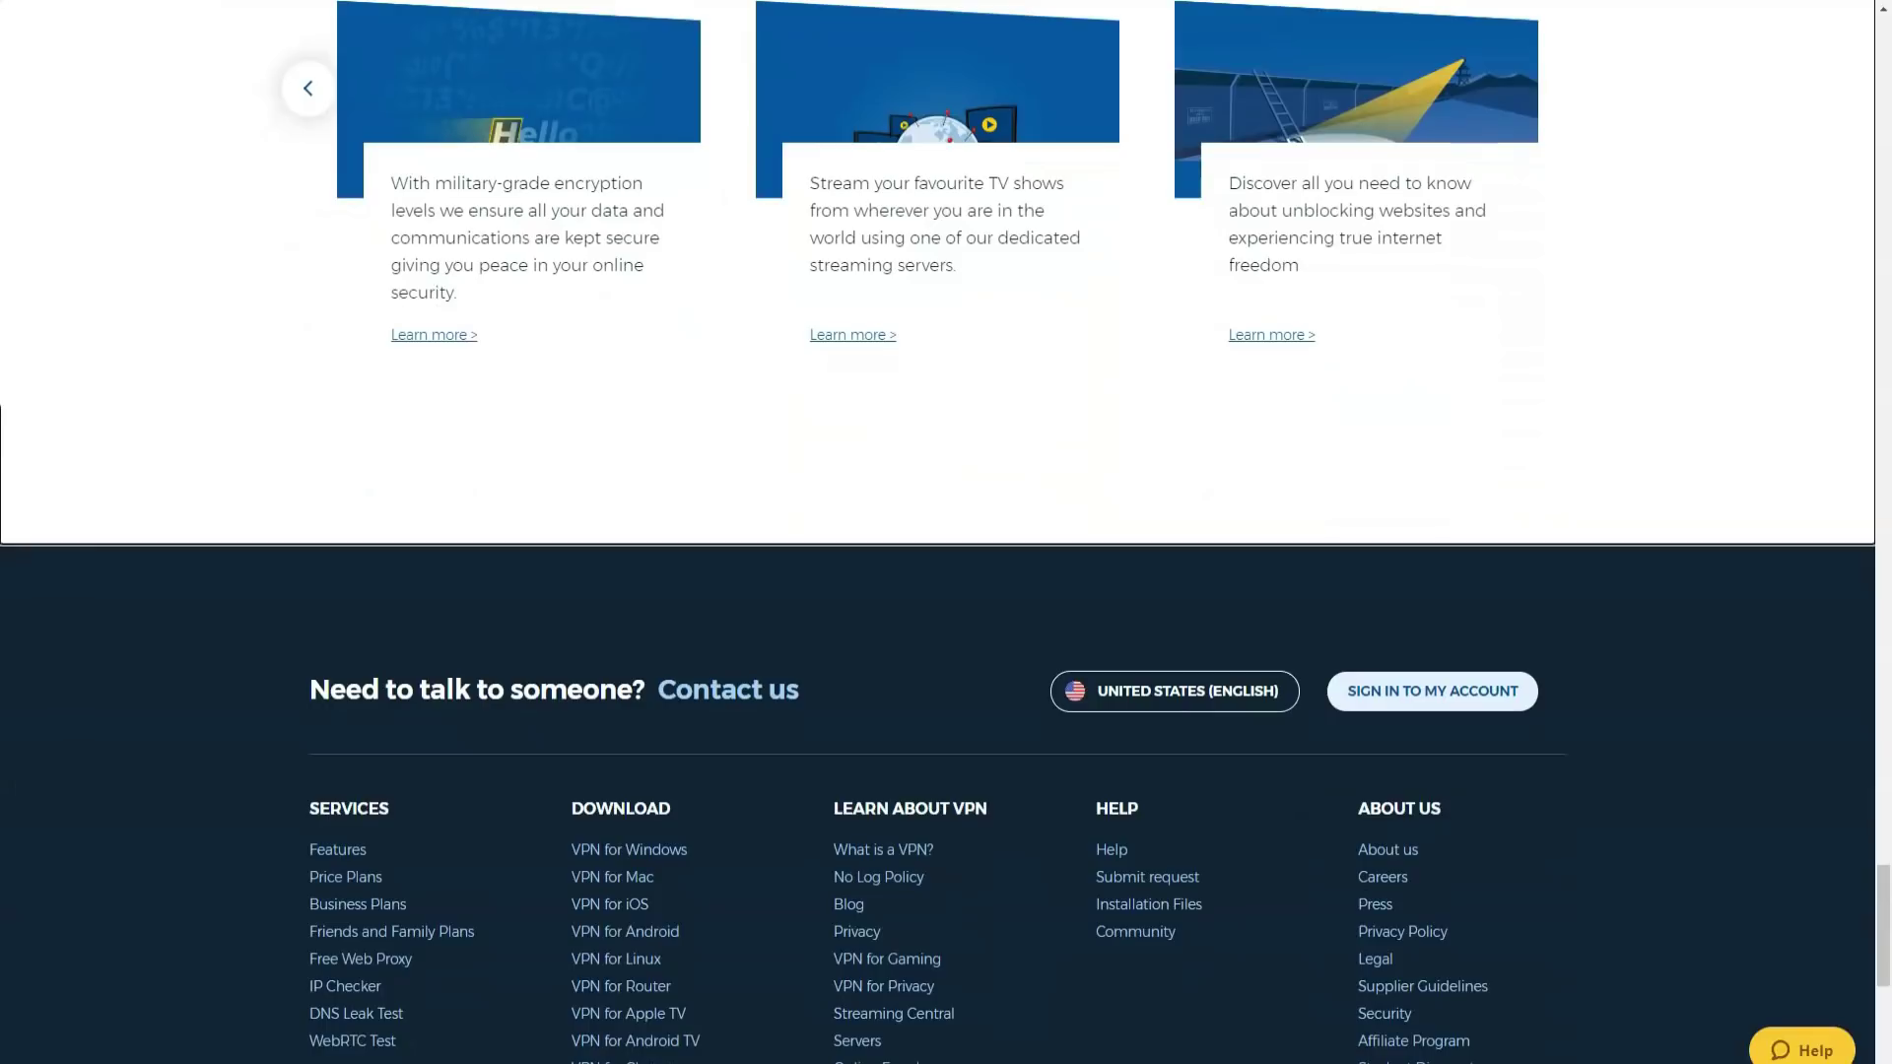
pyautogui.scroll(10, 946, 534)
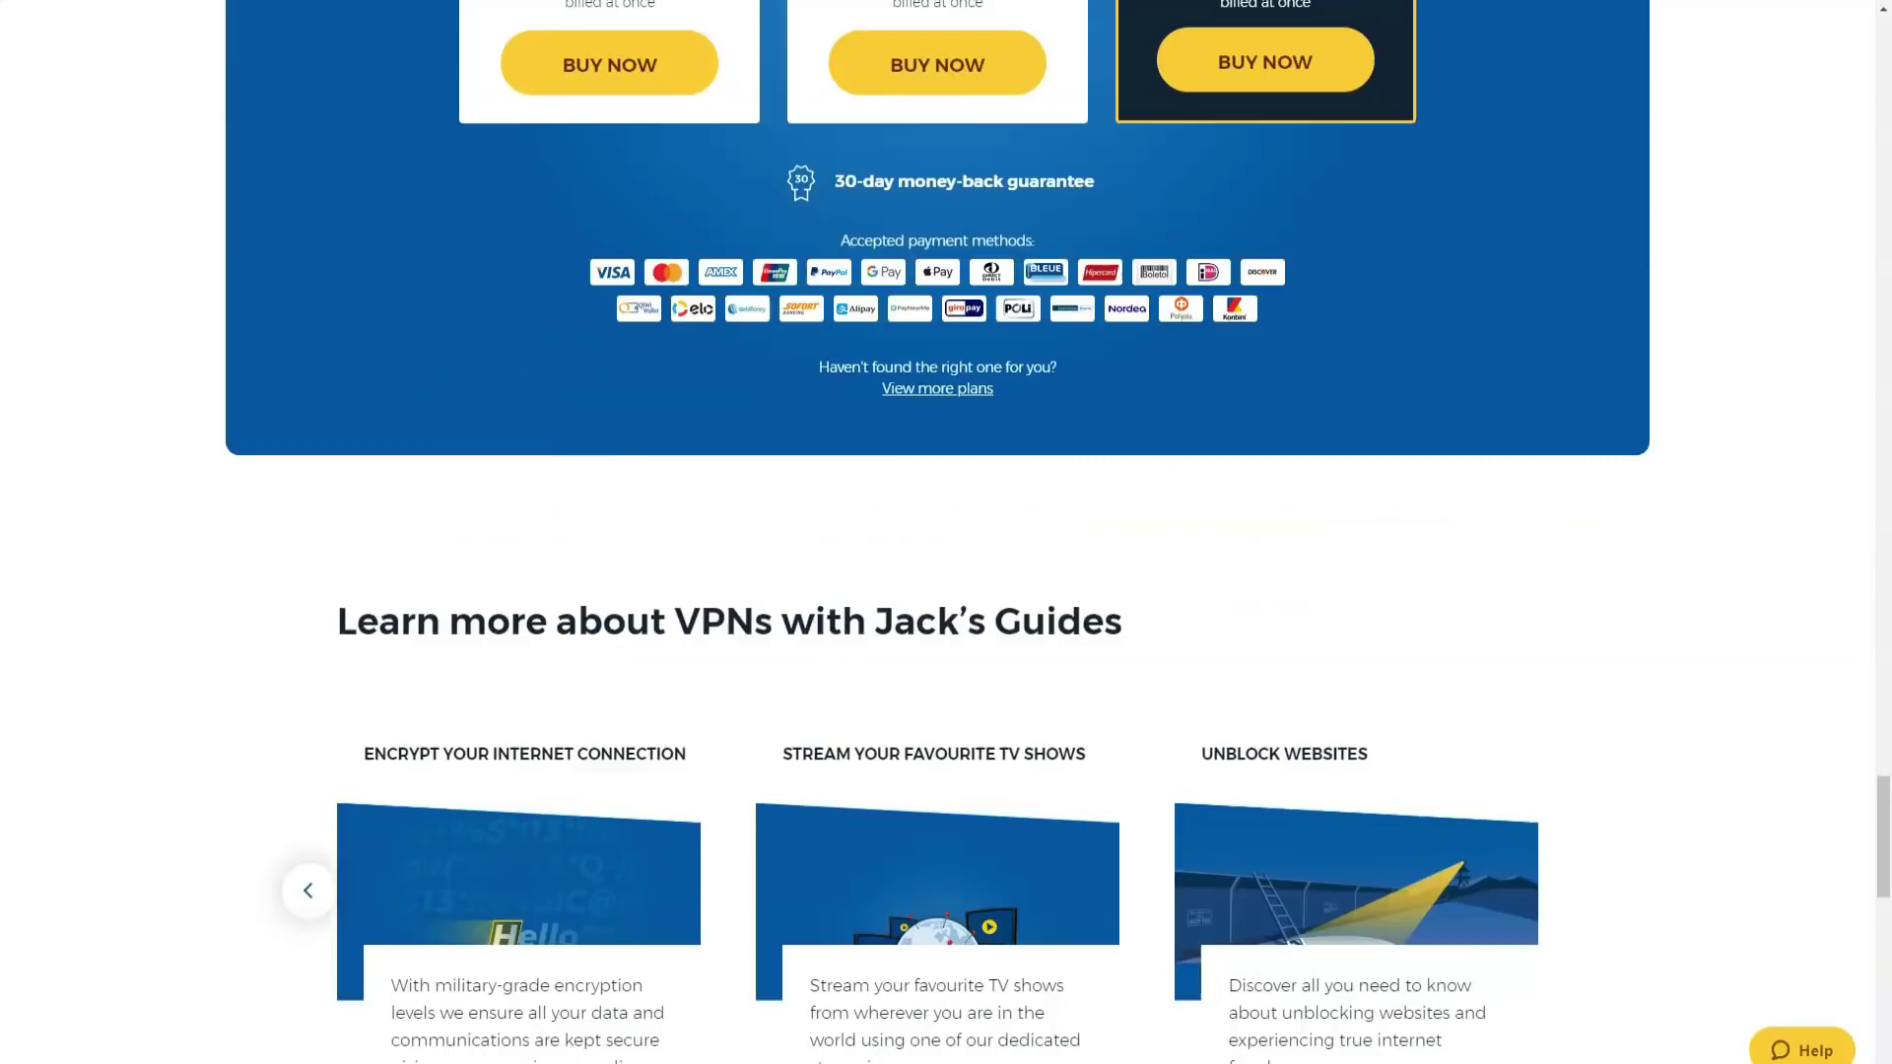
pyautogui.scroll(15, 946, 533)
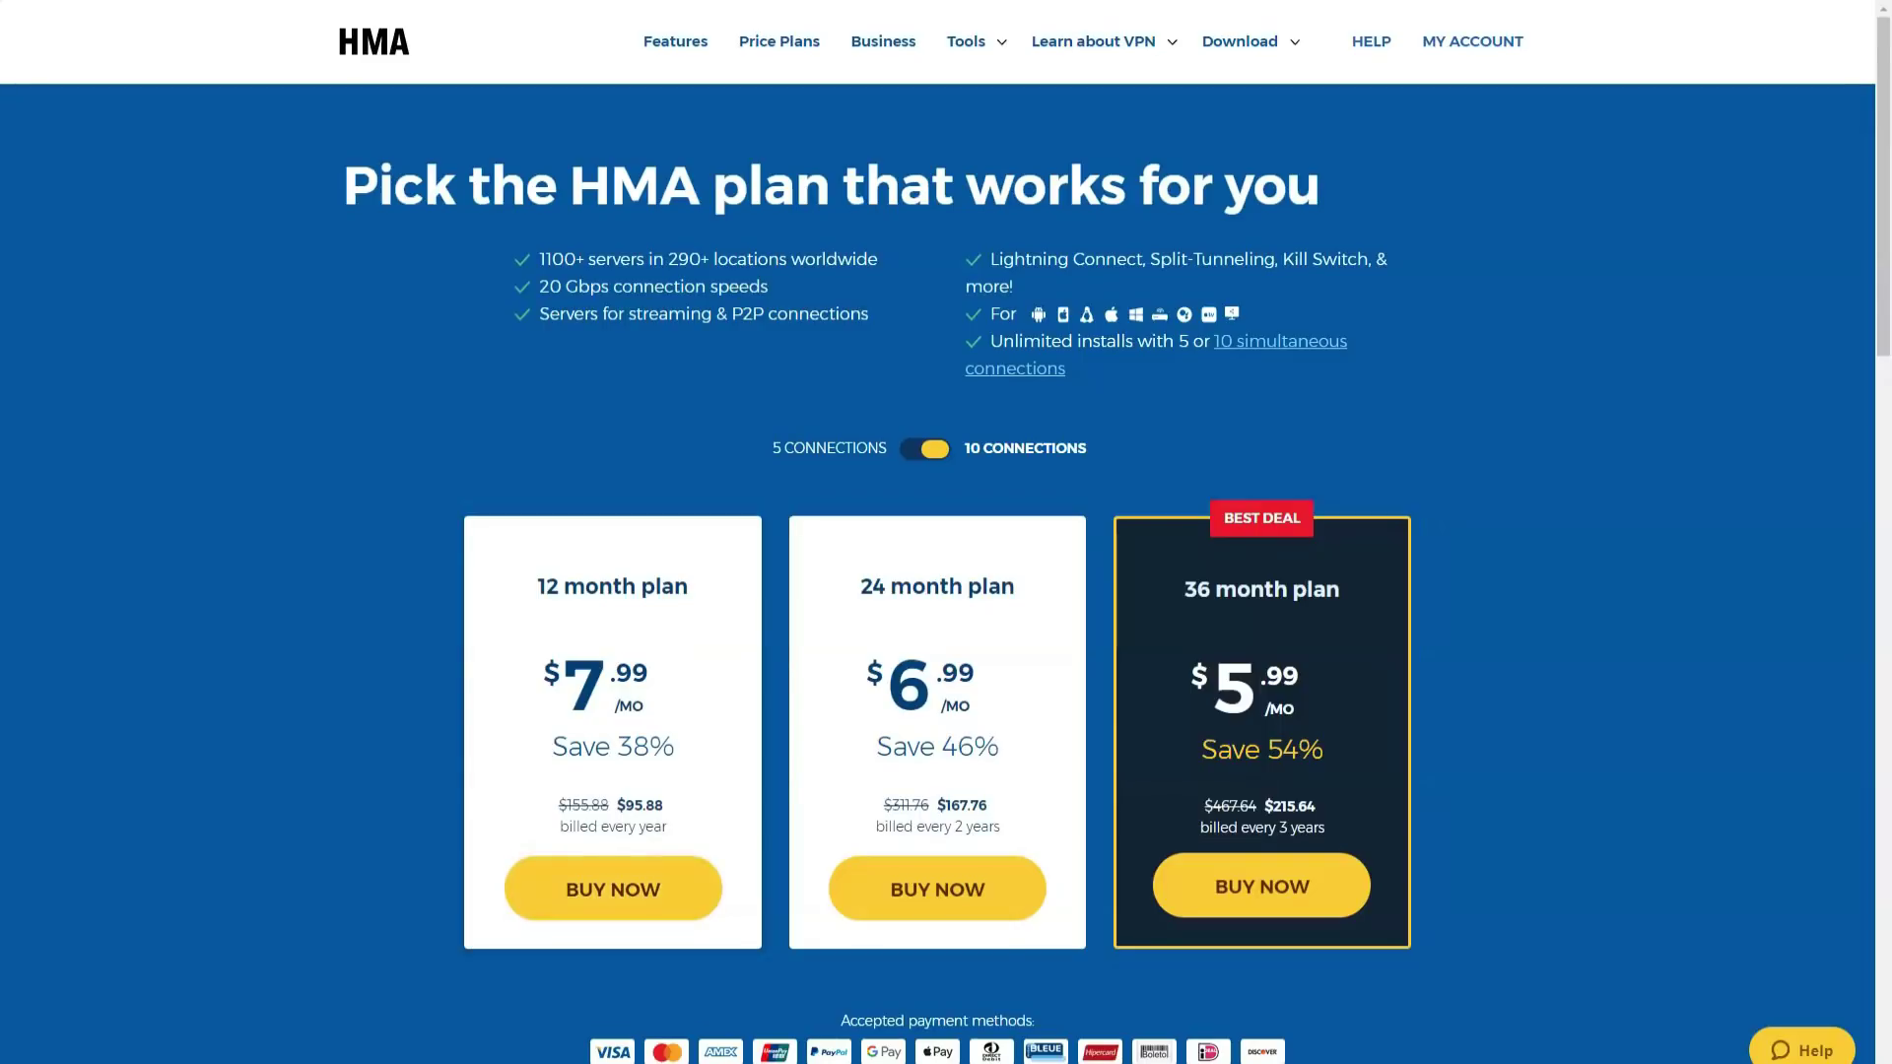
pyautogui.scroll(-1, 946, 532)
pyautogui.scroll(-3, 946, 533)
pyautogui.scroll(-2, 946, 532)
pyautogui.scroll(-1, 947, 532)
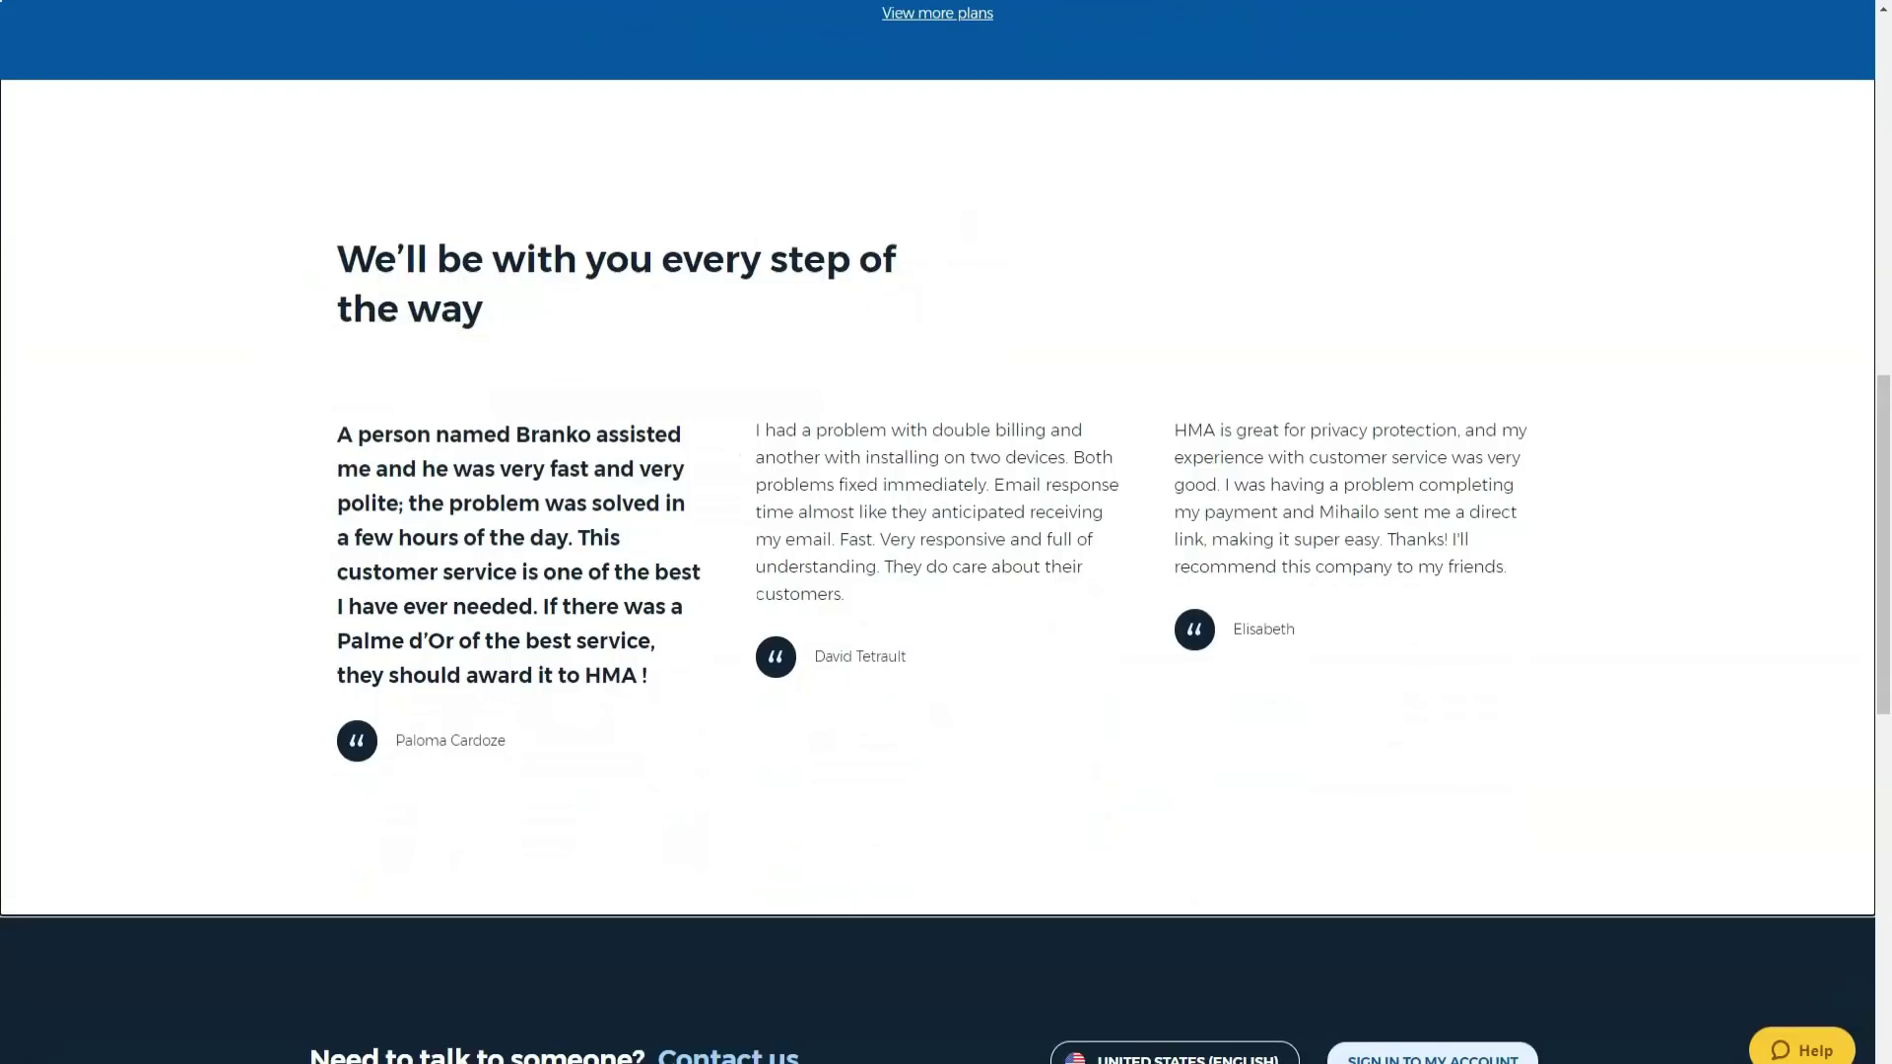
pyautogui.scroll(-5, 139, 739)
pyautogui.scroll(15, 140, 739)
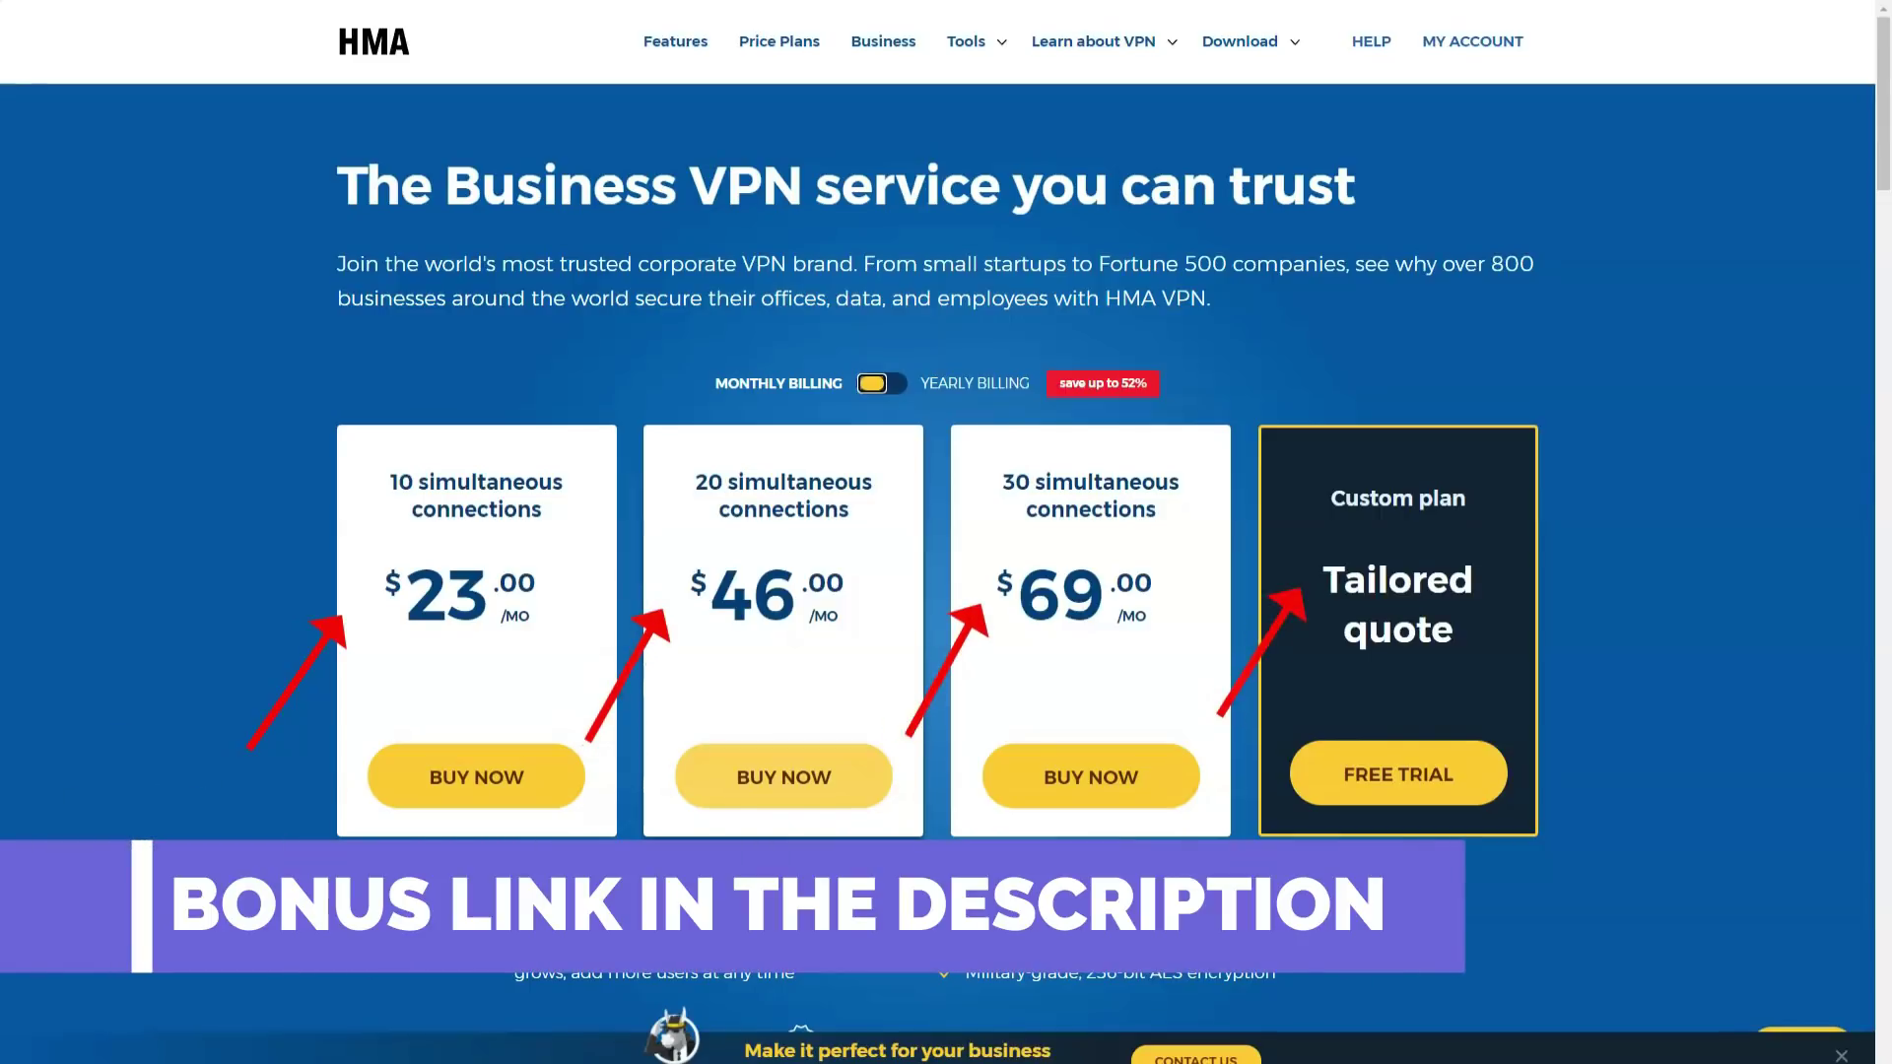
pyautogui.scroll(-1, 947, 533)
pyautogui.scroll(-2, 946, 532)
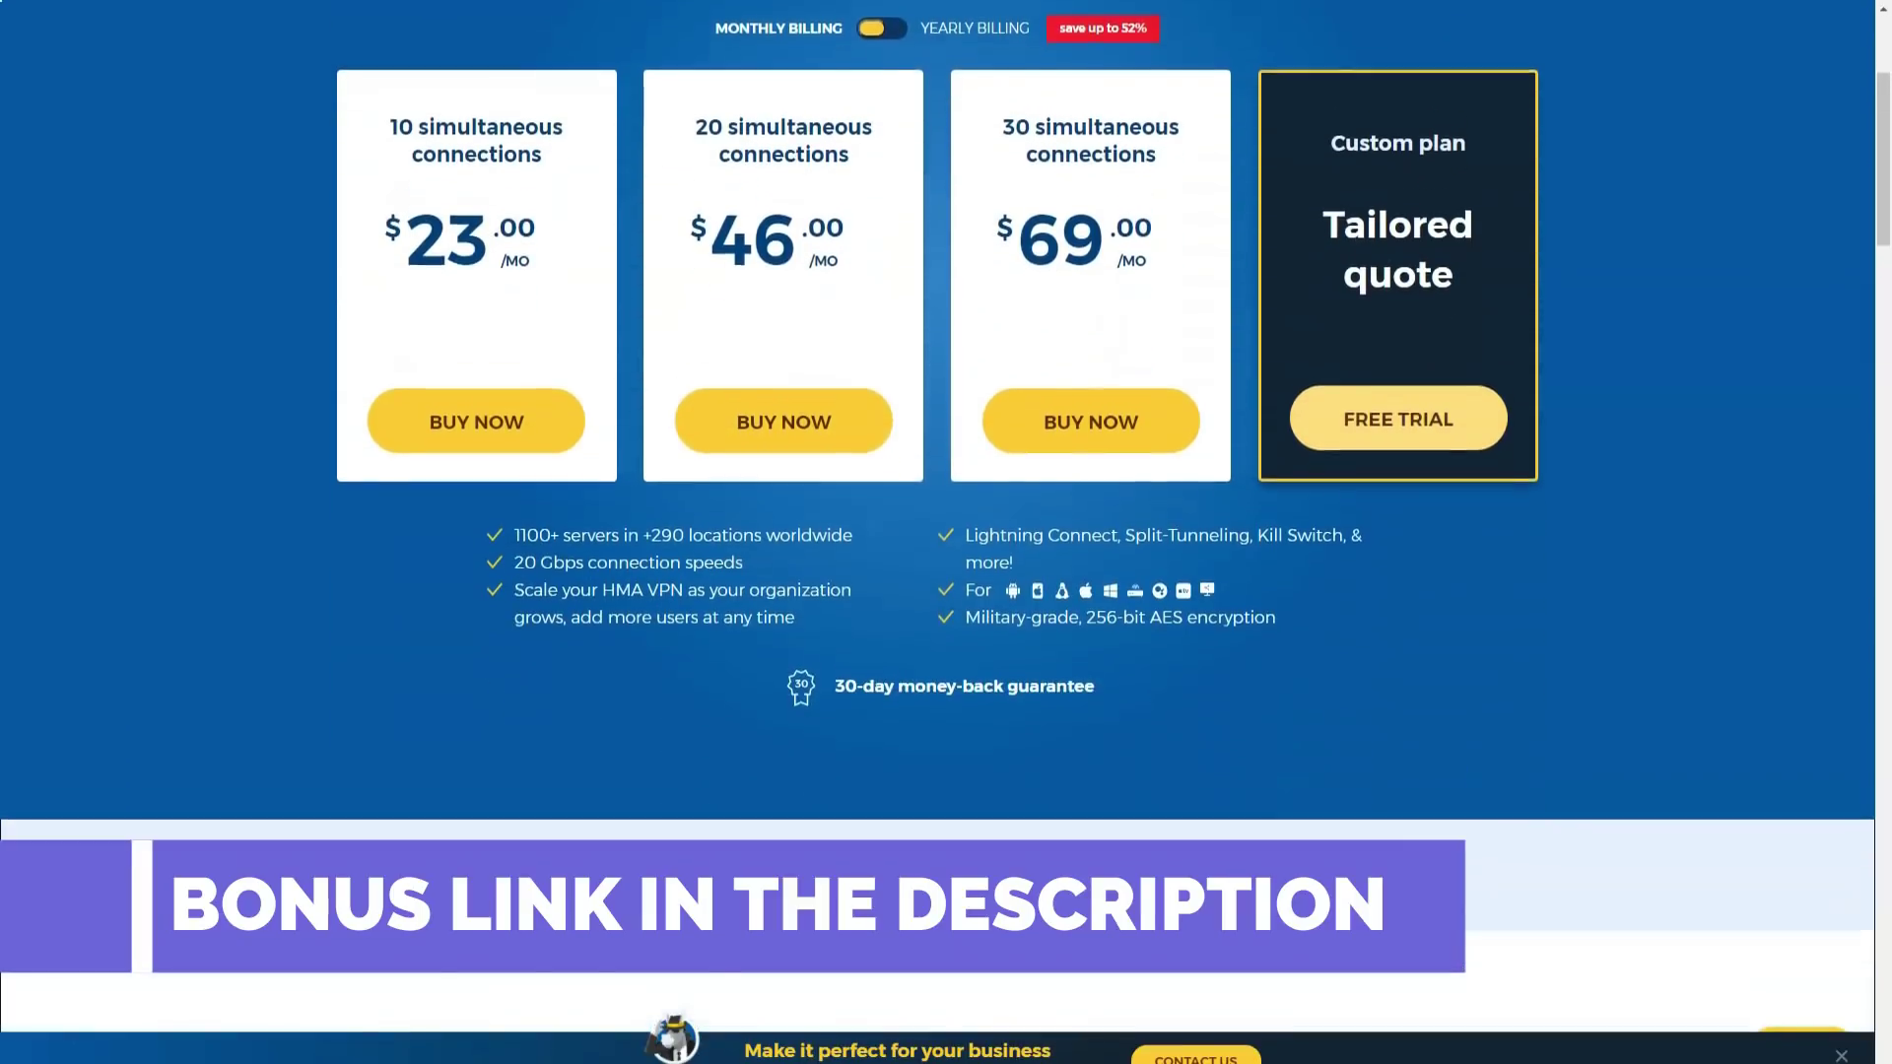
pyautogui.scroll(-2, 946, 532)
pyautogui.scroll(-2, 946, 532)
pyautogui.scroll(-2, 946, 533)
pyautogui.scroll(-2, 946, 533)
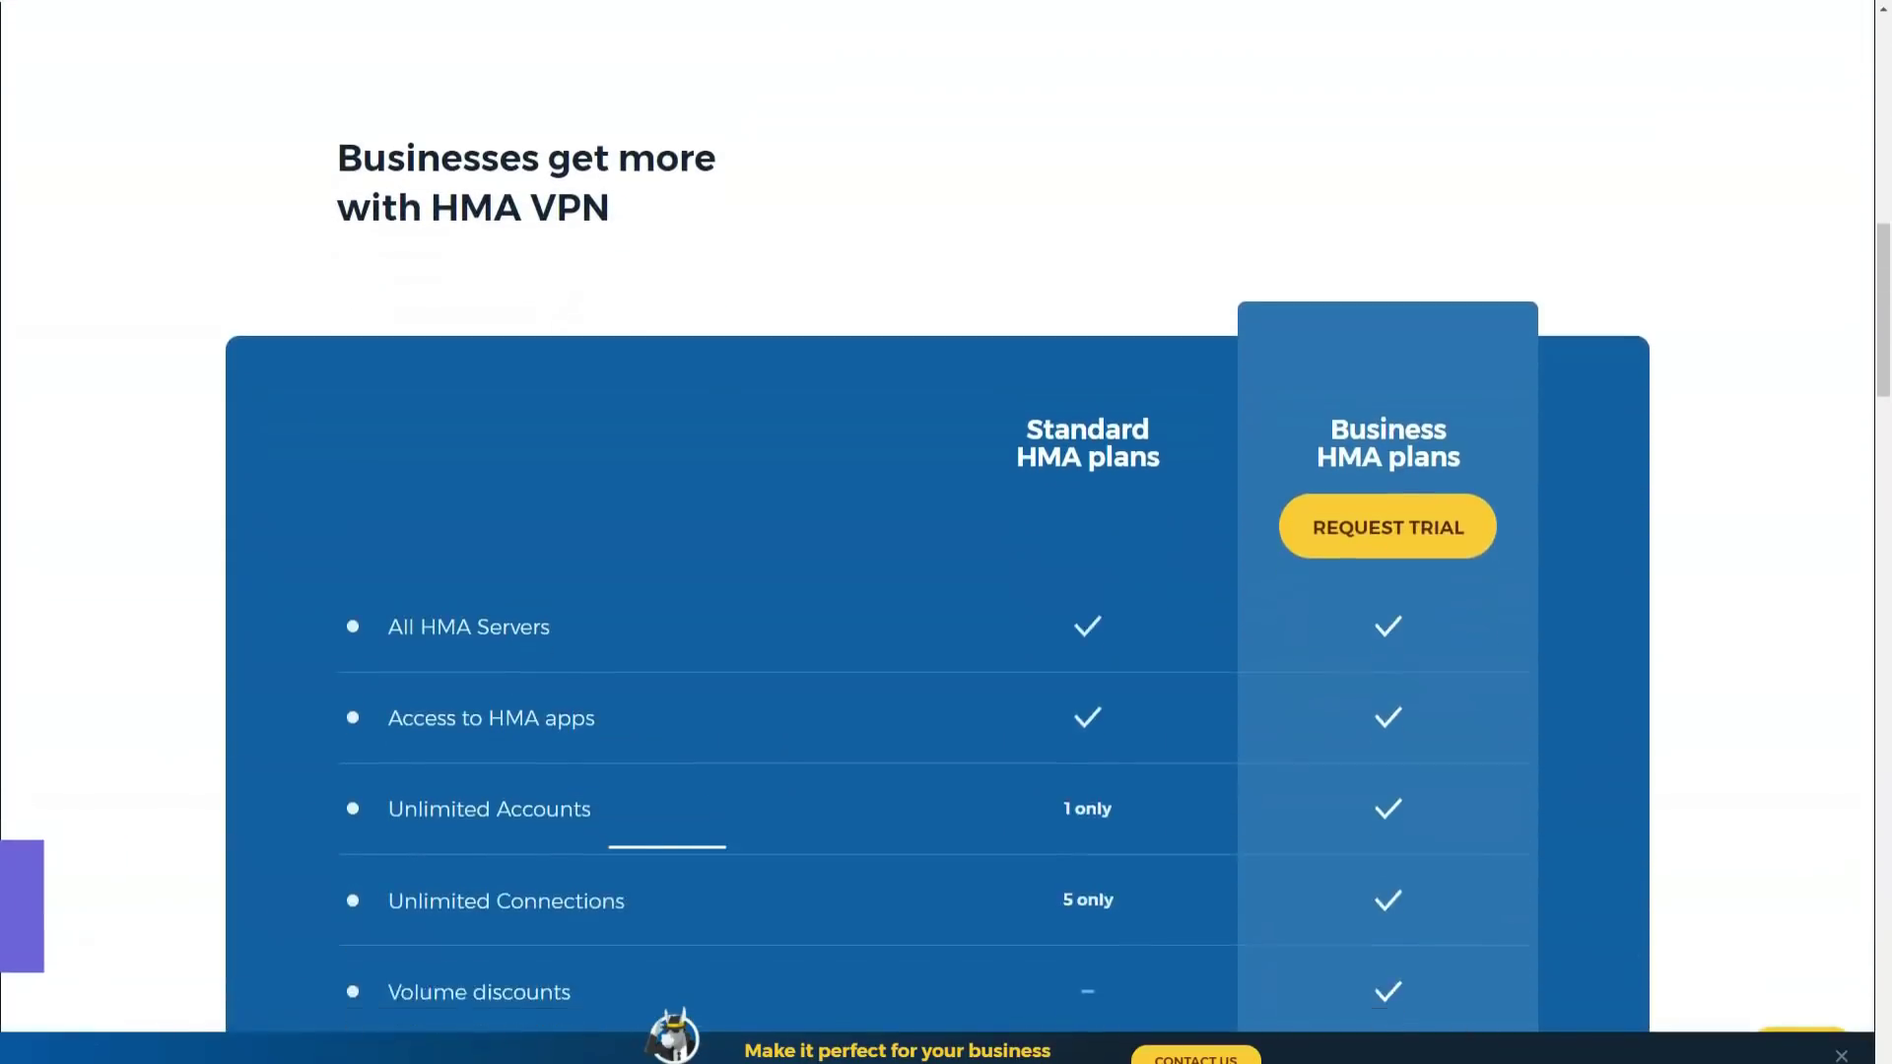
pyautogui.scroll(-1, 947, 532)
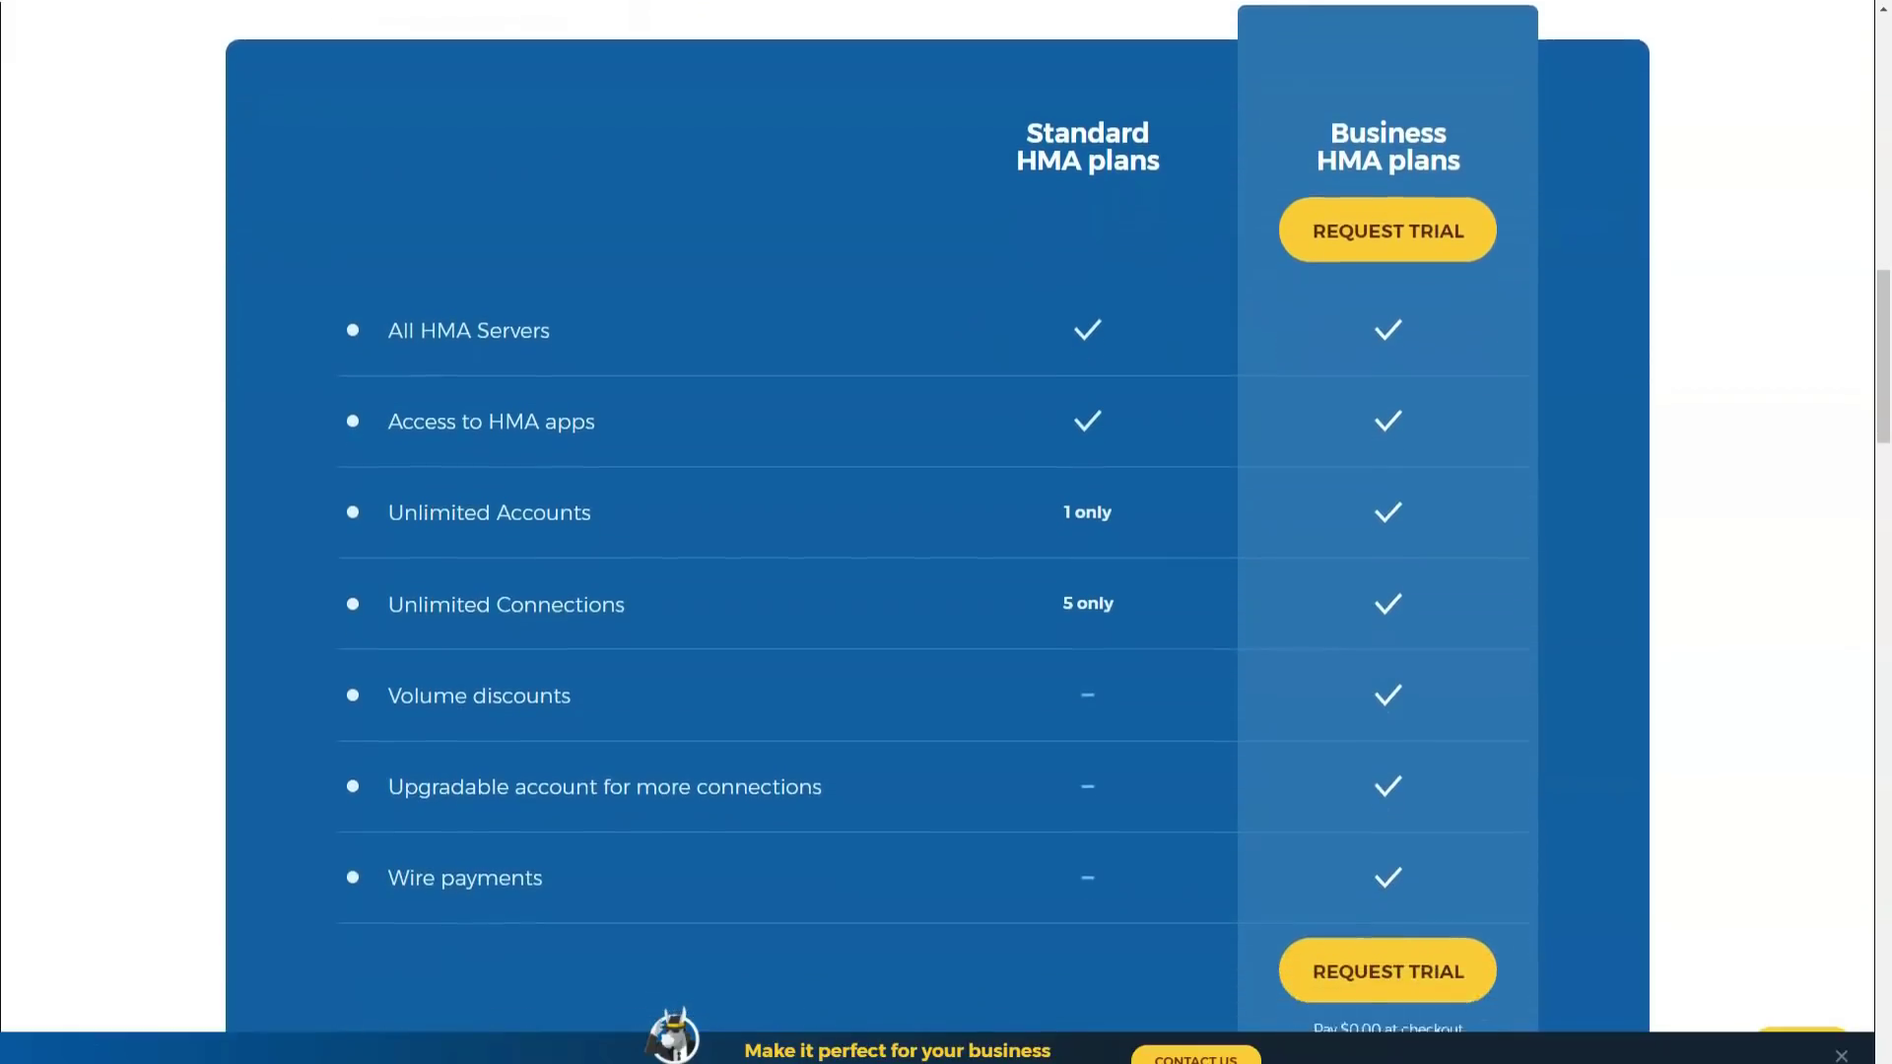
pyautogui.scroll(-1, 946, 532)
pyautogui.scroll(-1, 938, 533)
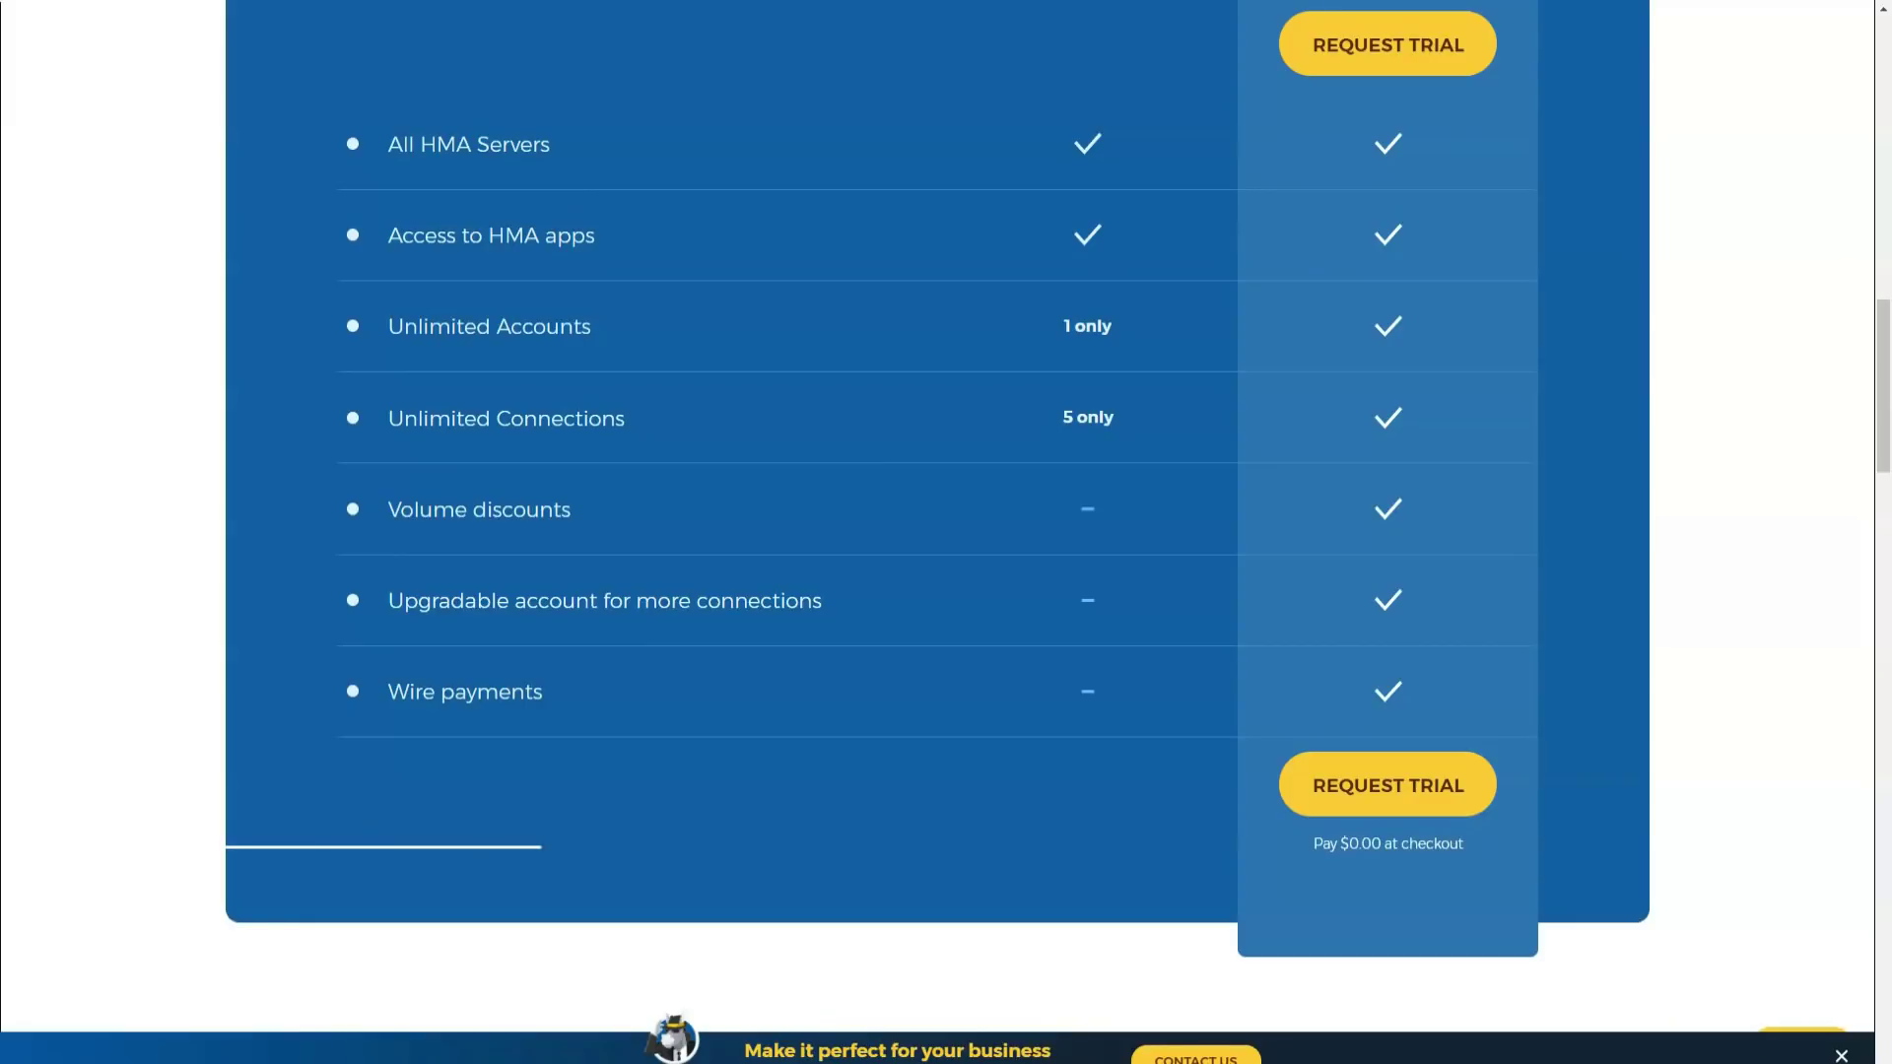
pyautogui.scroll(-1, 946, 532)
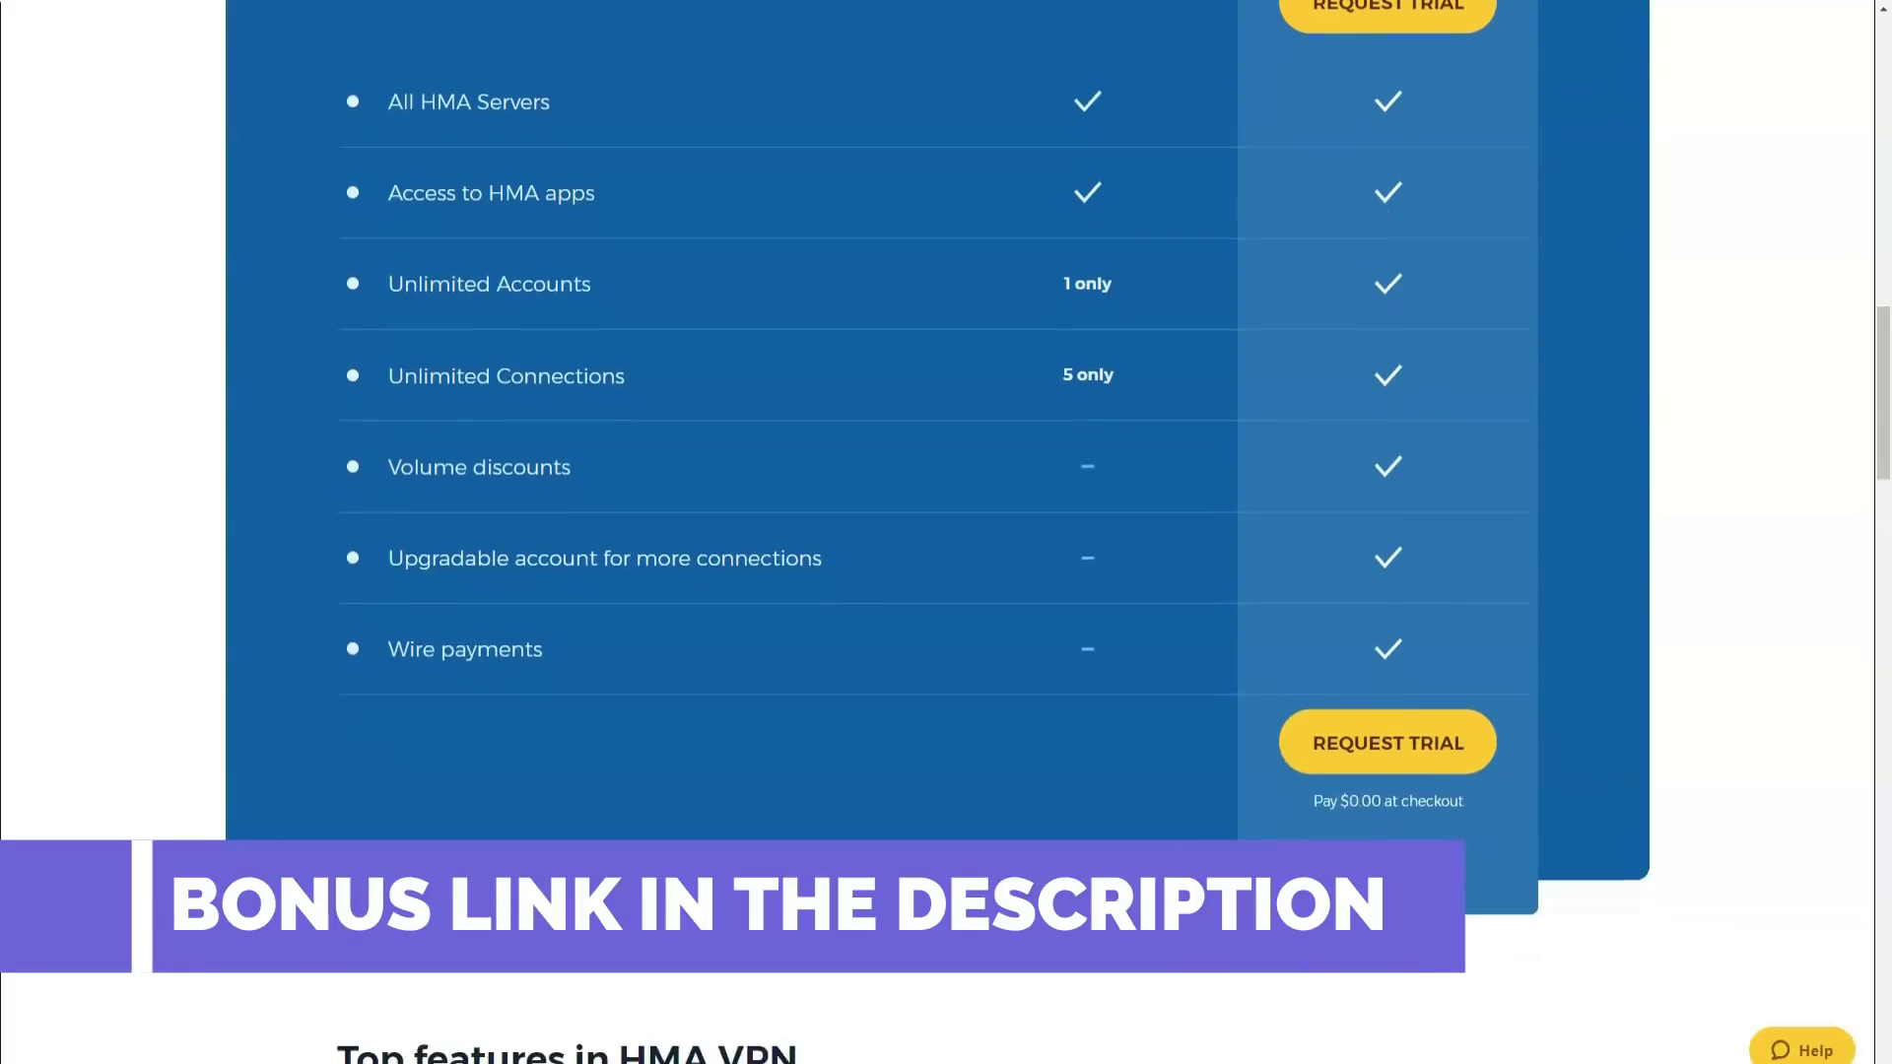
pyautogui.scroll(-2, 946, 532)
pyautogui.scroll(-2, 946, 533)
pyautogui.scroll(-2, 946, 532)
pyautogui.scroll(-2, 946, 533)
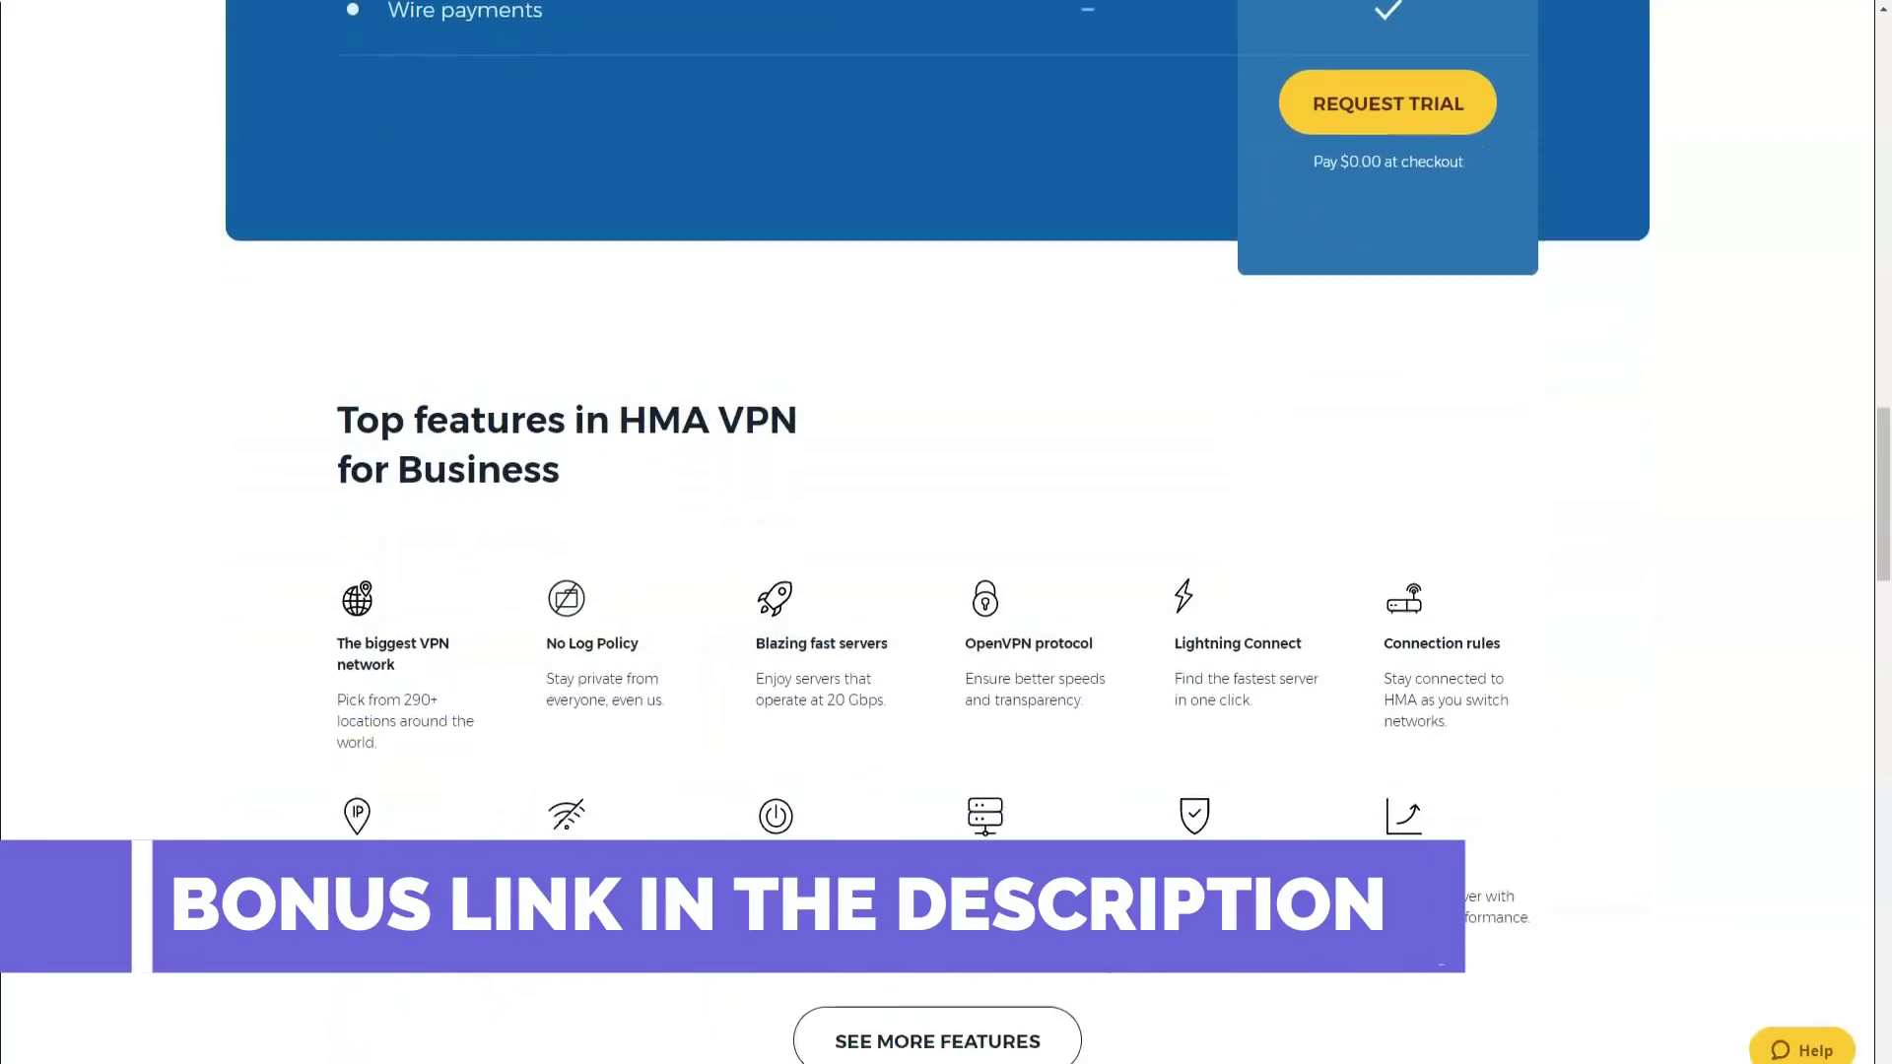
pyautogui.scroll(-1, 946, 532)
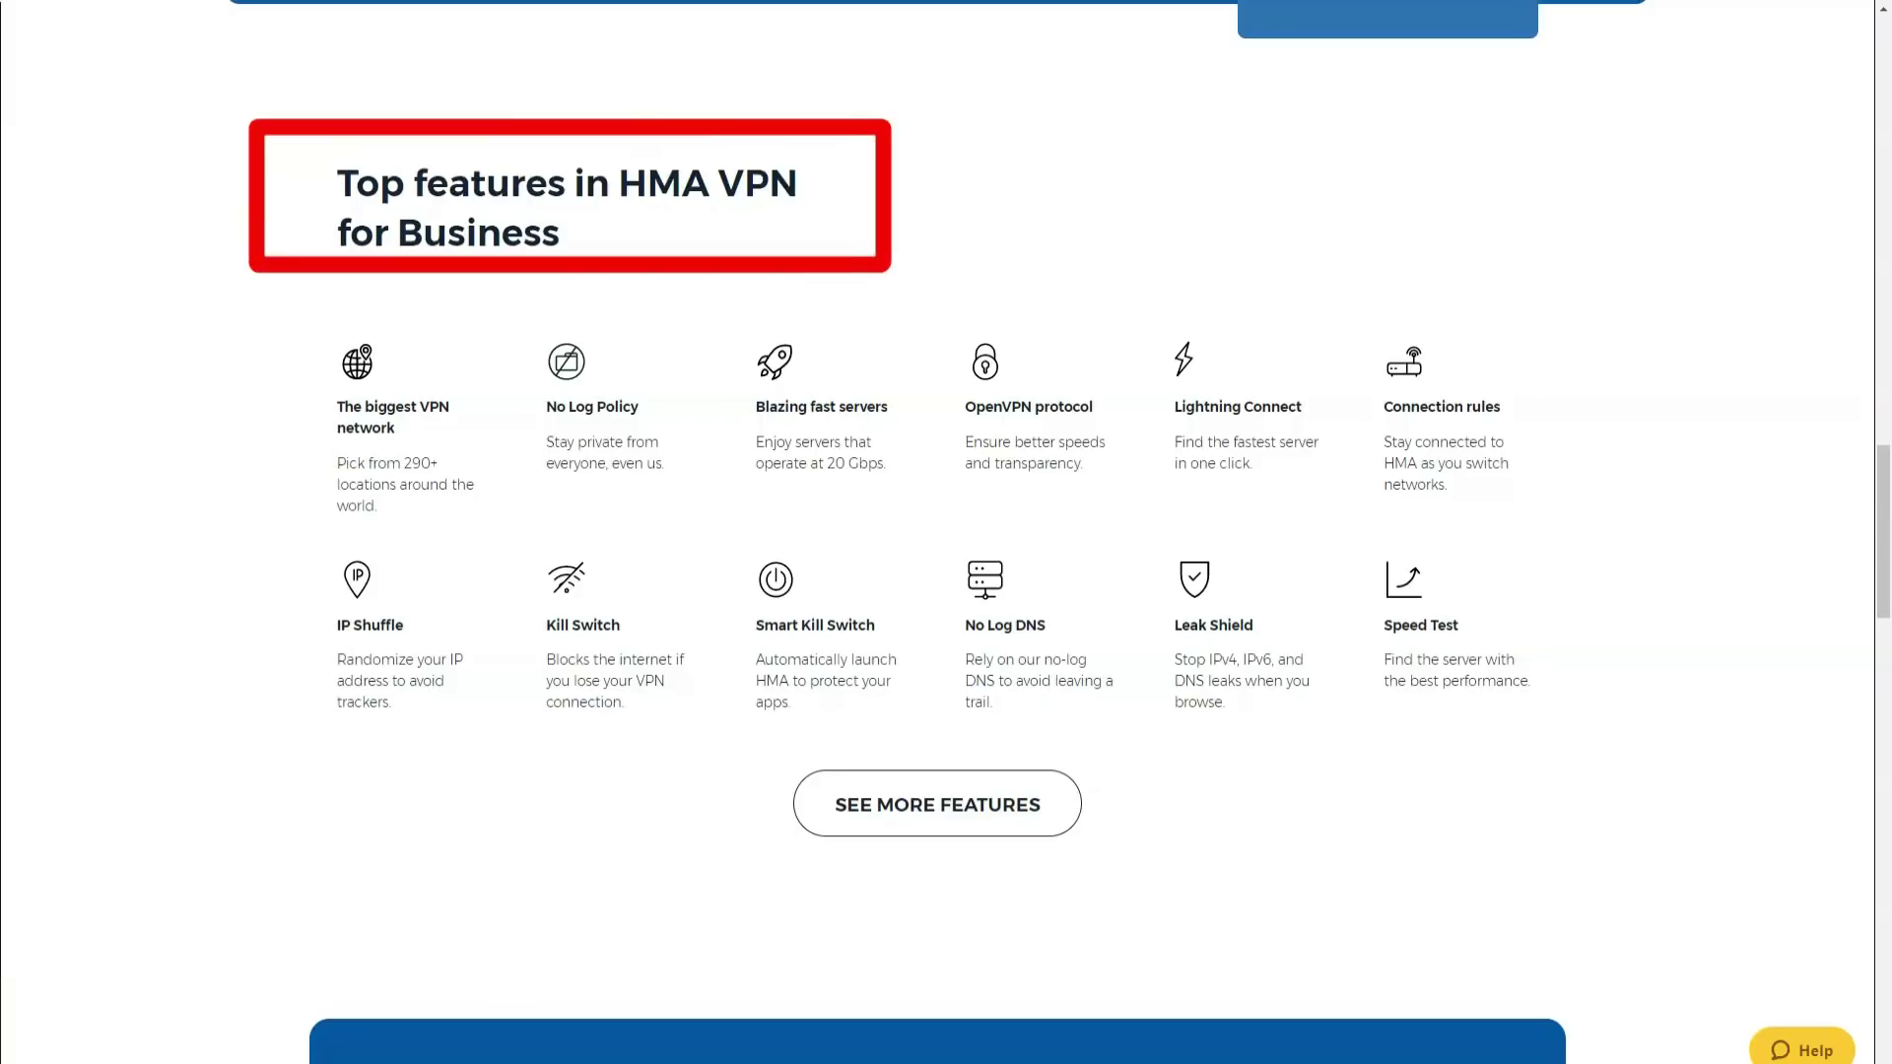
pyautogui.scroll(-1, 946, 532)
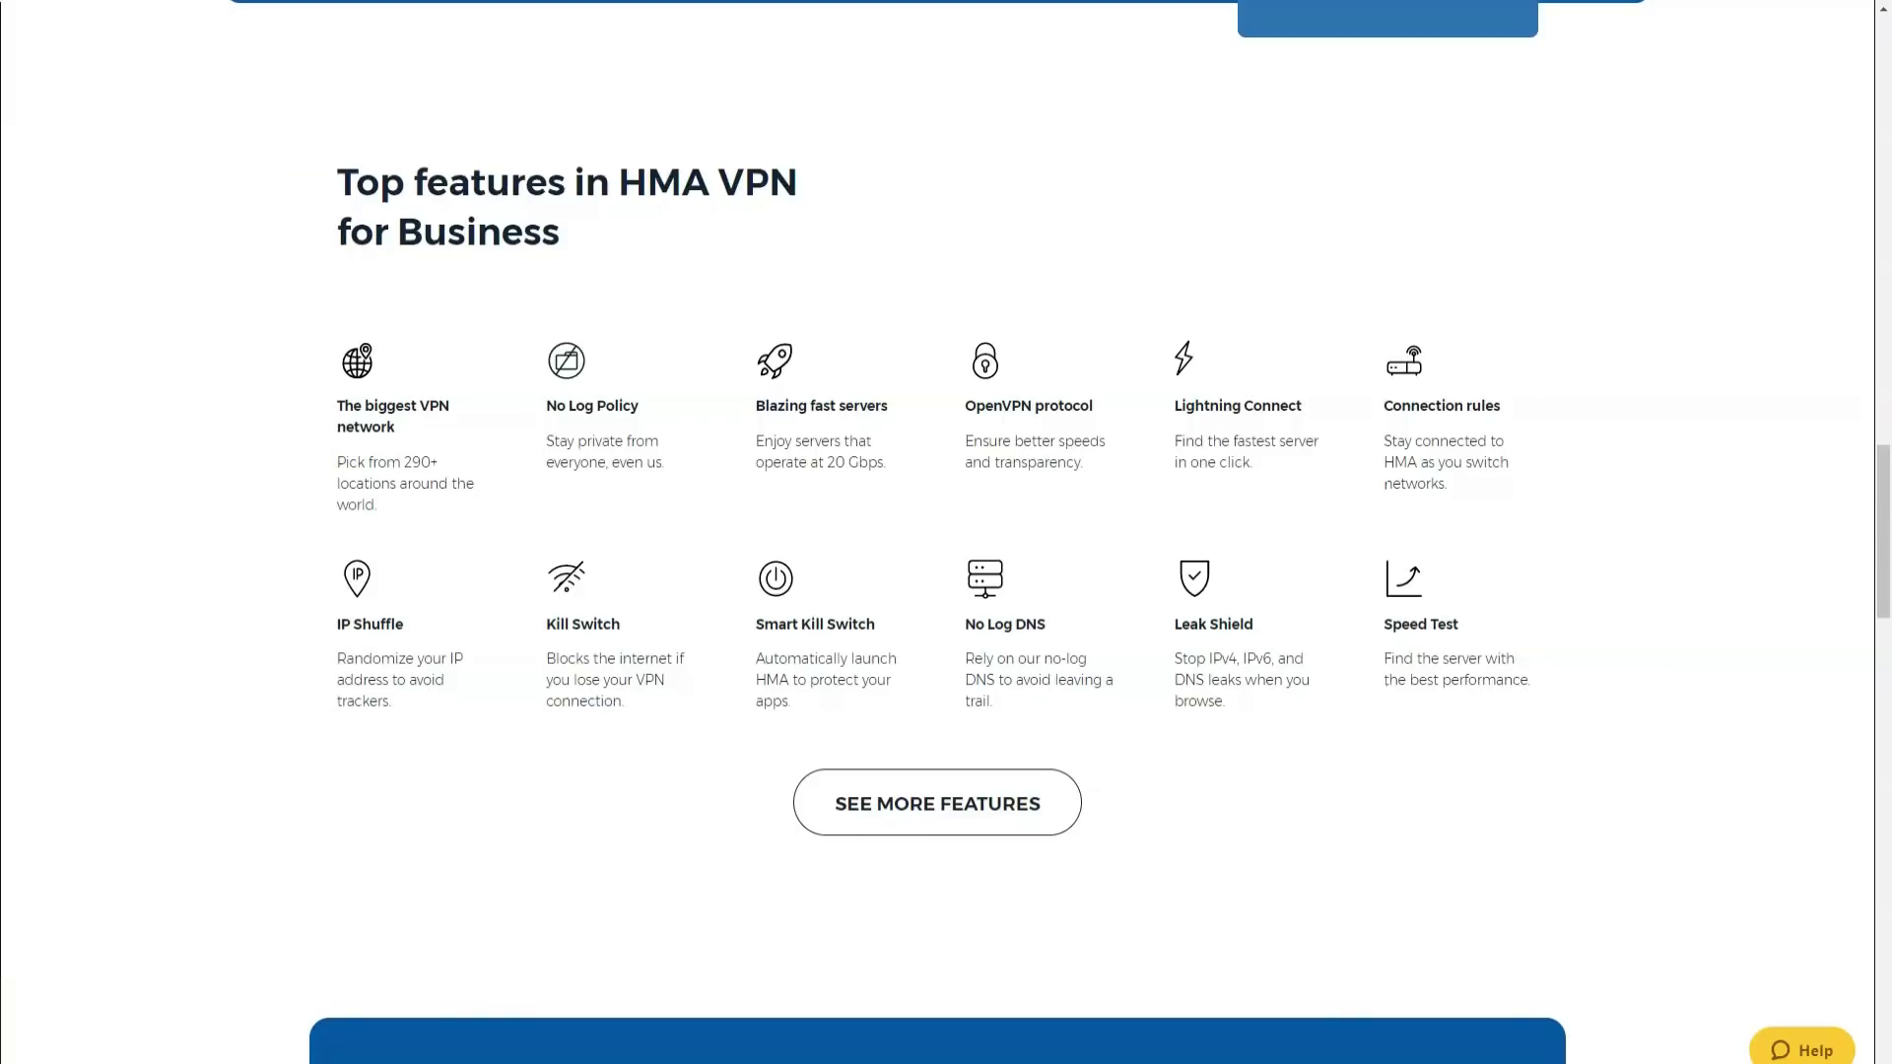
pyautogui.scroll(-2, 946, 532)
pyautogui.scroll(-2, 947, 532)
pyautogui.scroll(-2, 946, 533)
pyautogui.scroll(-1, 947, 532)
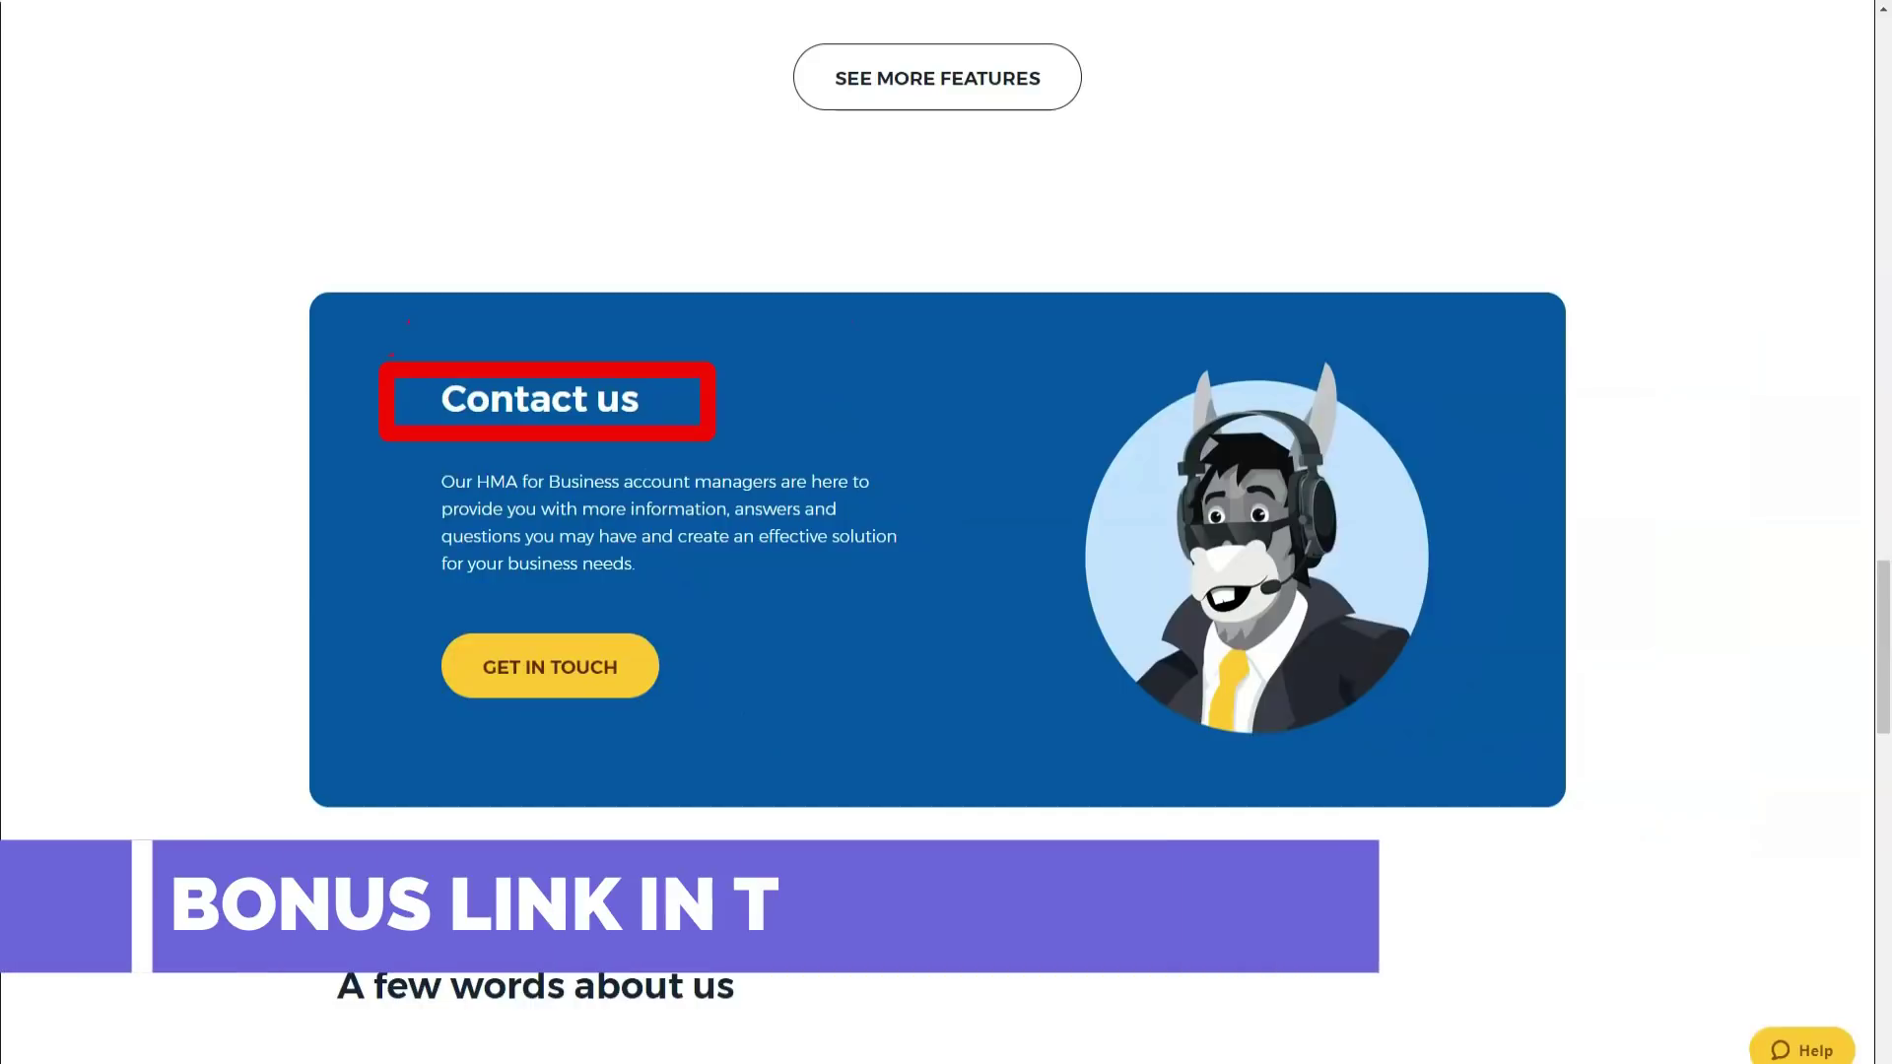
pyautogui.scroll(-1, 946, 532)
pyautogui.scroll(-1, 946, 532)
pyautogui.scroll(-1, 947, 532)
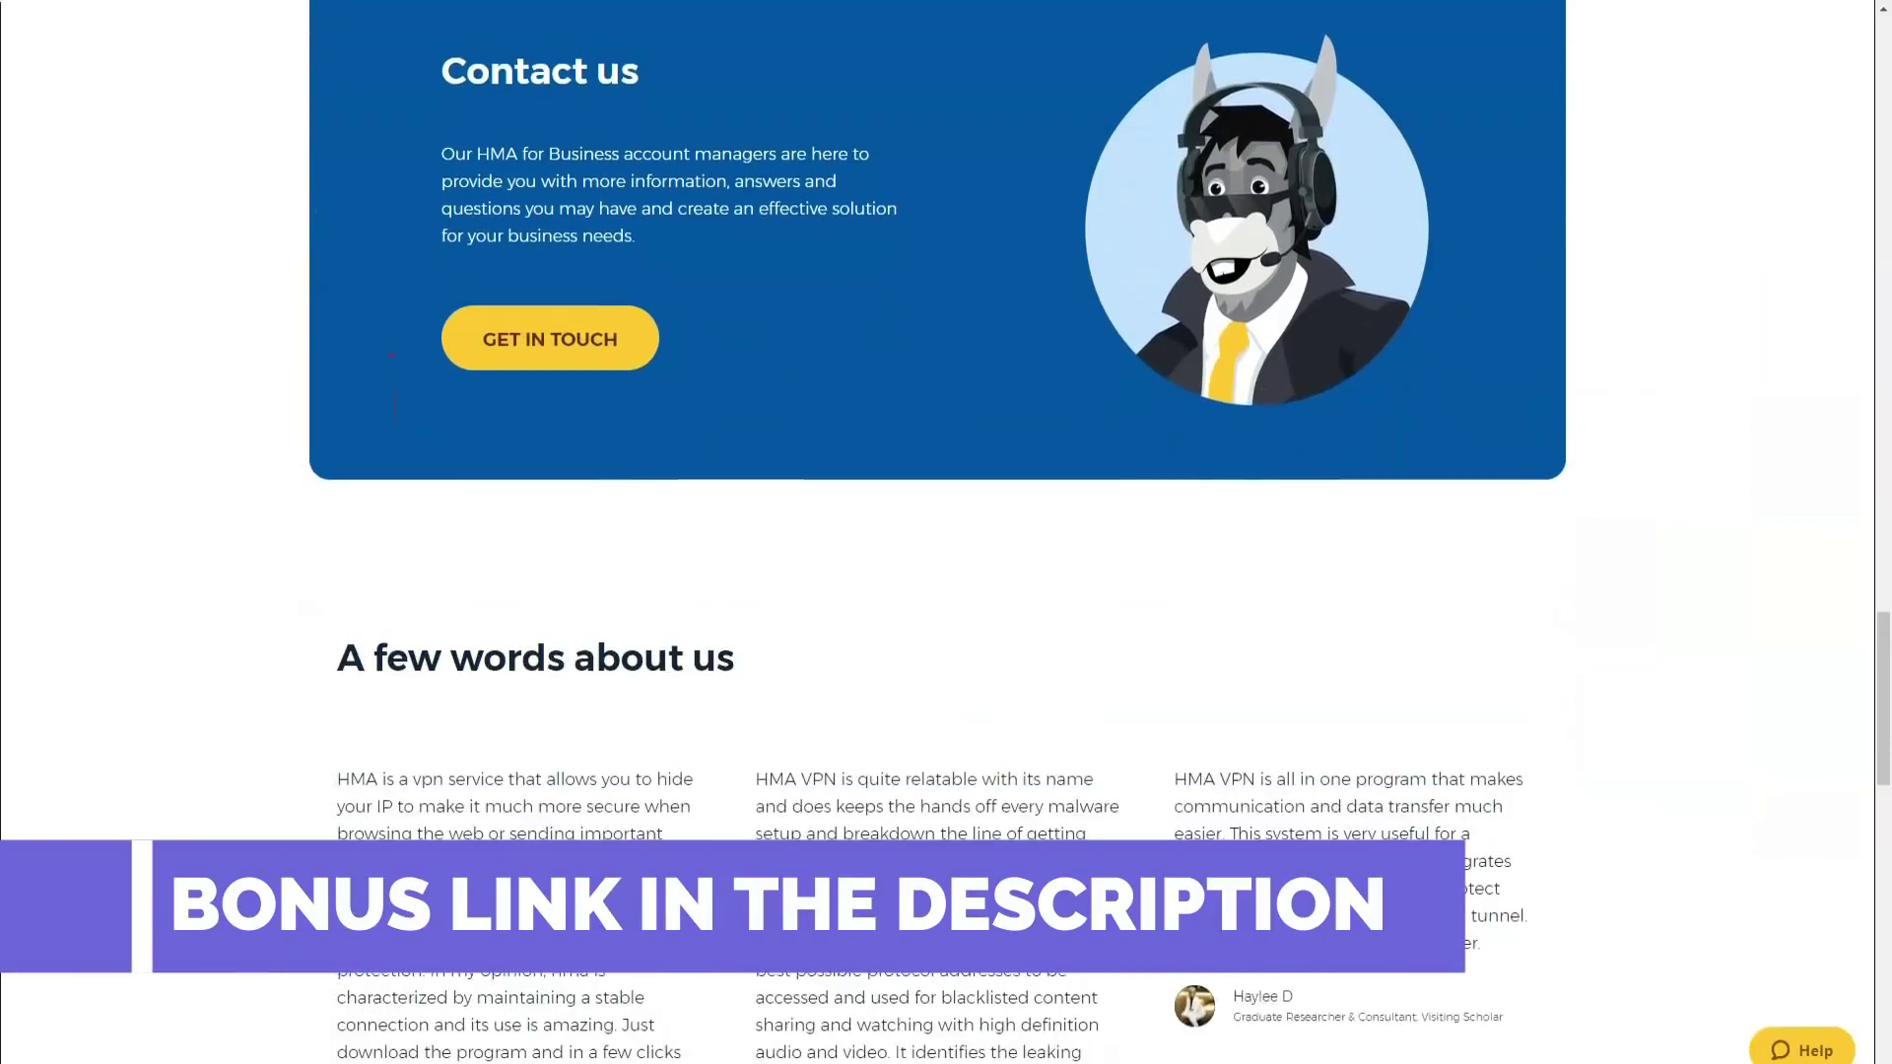
pyautogui.scroll(-1, 946, 532)
pyautogui.scroll(-1, 946, 532)
pyautogui.scroll(-1, 946, 532)
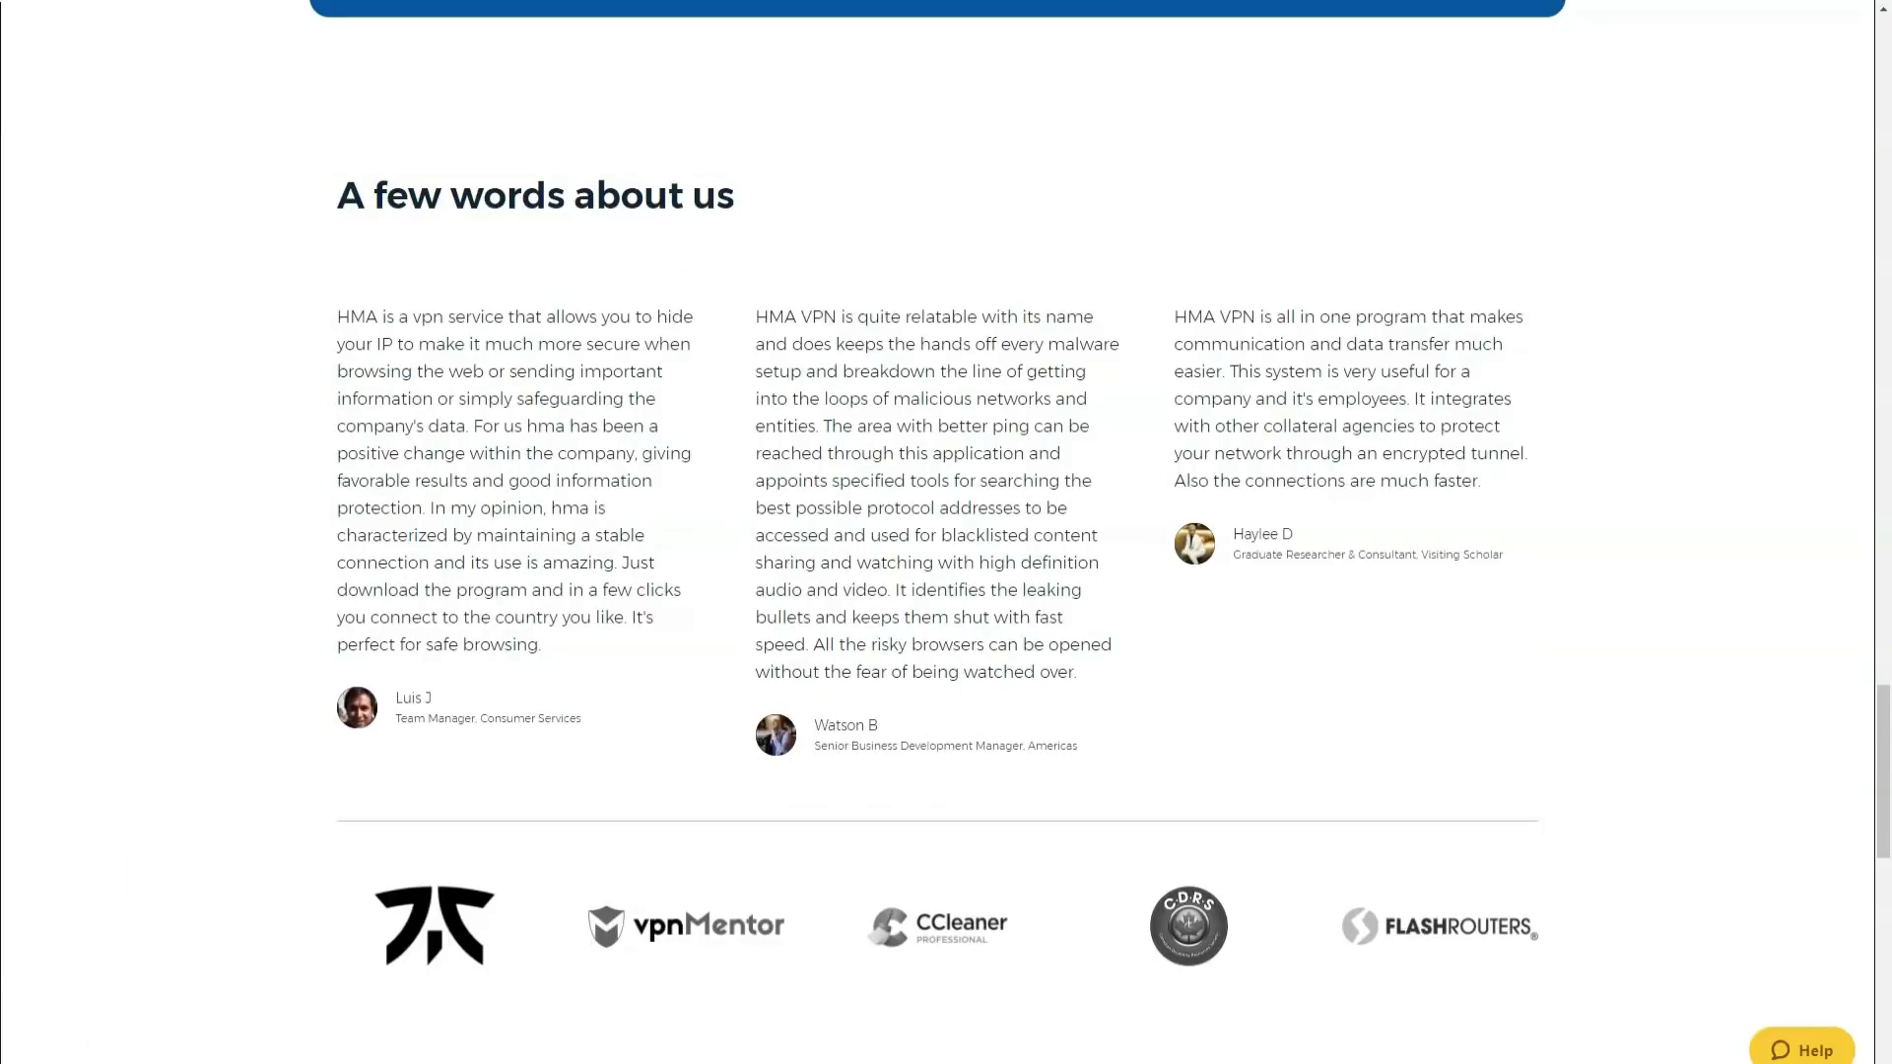
# Return to the top of the Business page and go to the free Web Proxy page
pyautogui.press('Home')
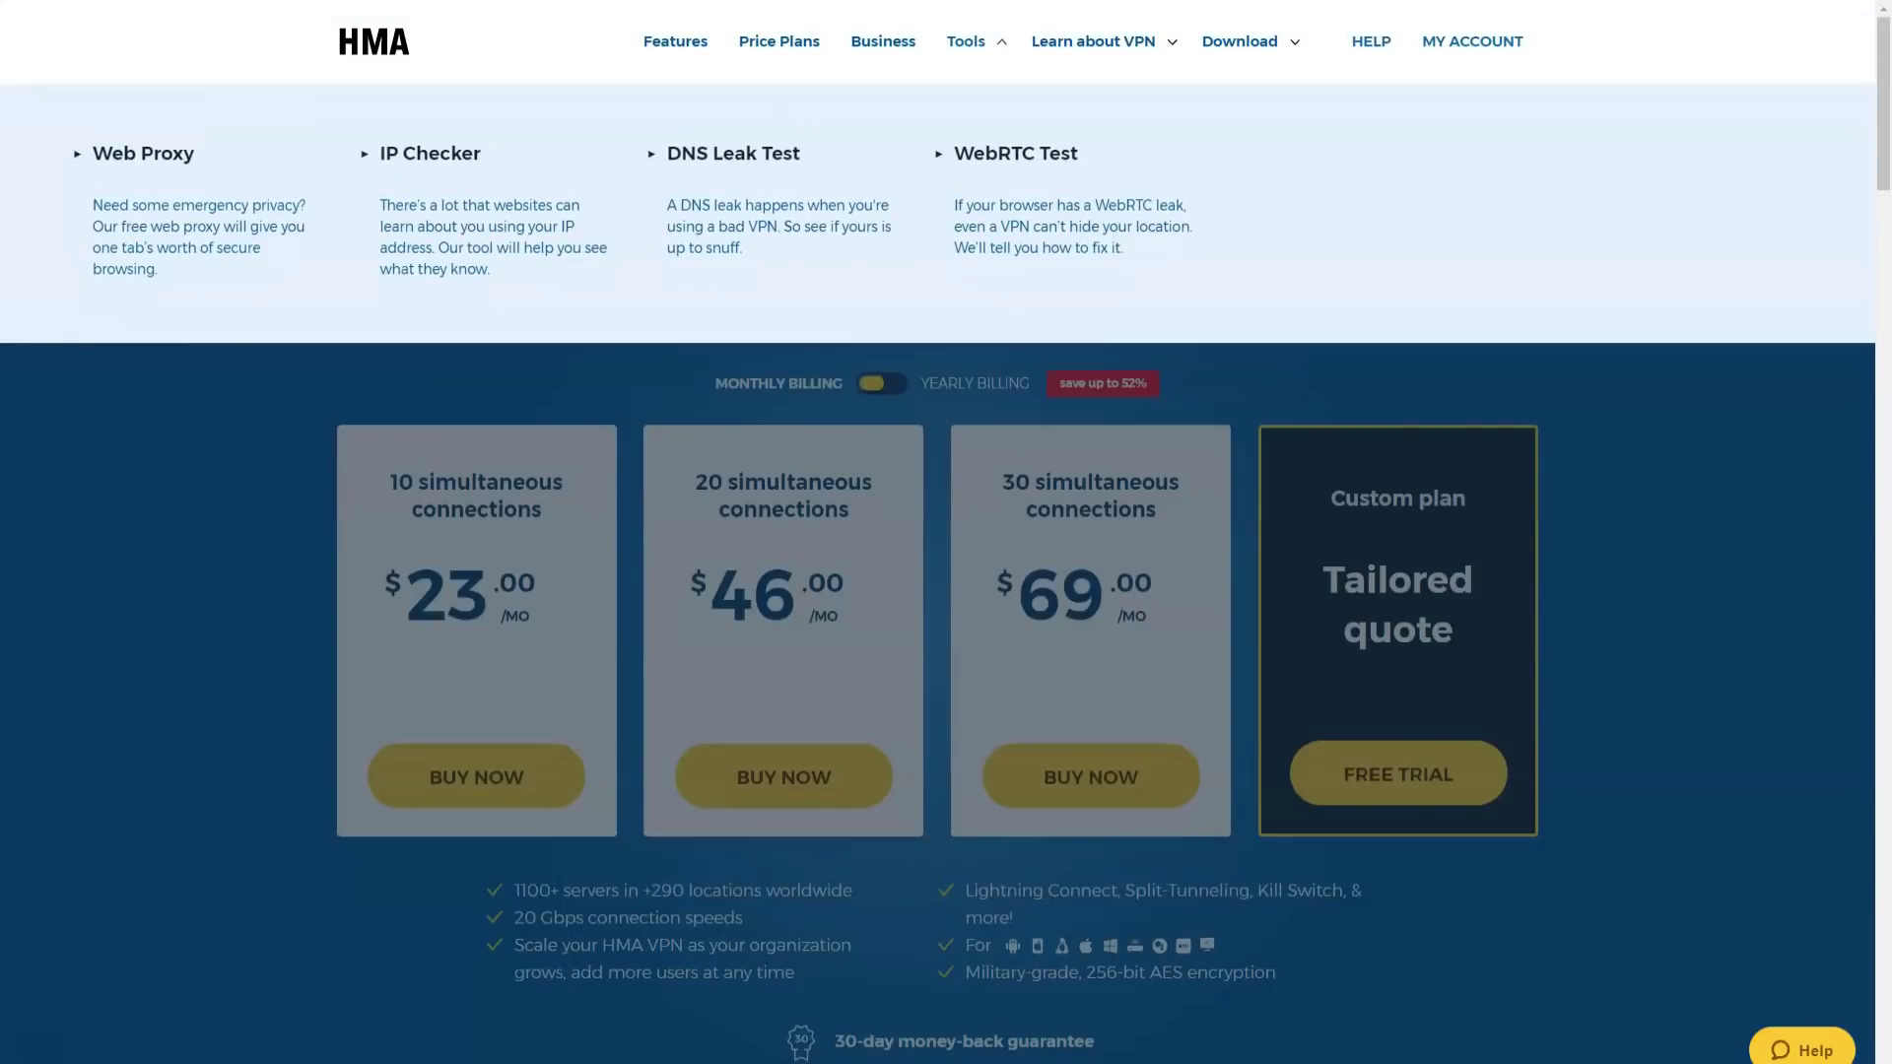
pyautogui.click(143, 152)
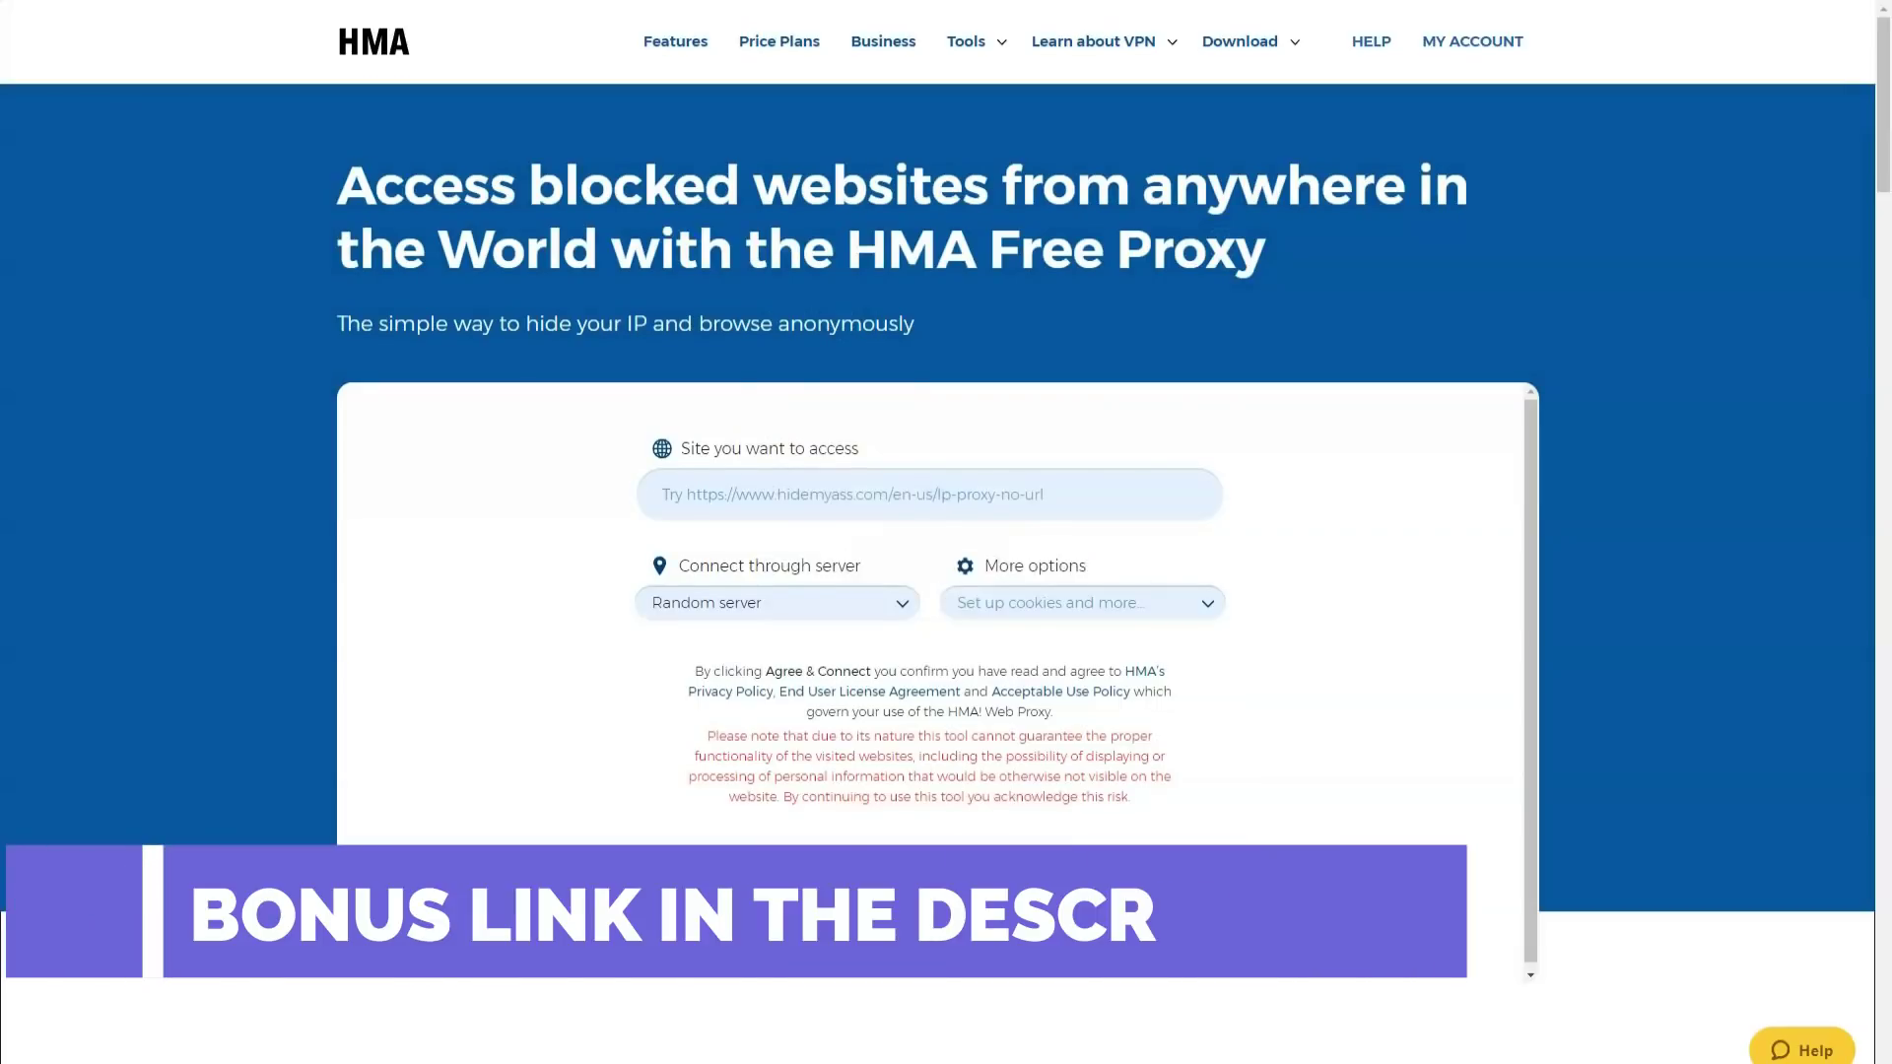
pyautogui.scroll(-1, 946, 532)
pyautogui.scroll(-1, 946, 532)
pyautogui.scroll(-2, 946, 533)
pyautogui.scroll(-1, 947, 533)
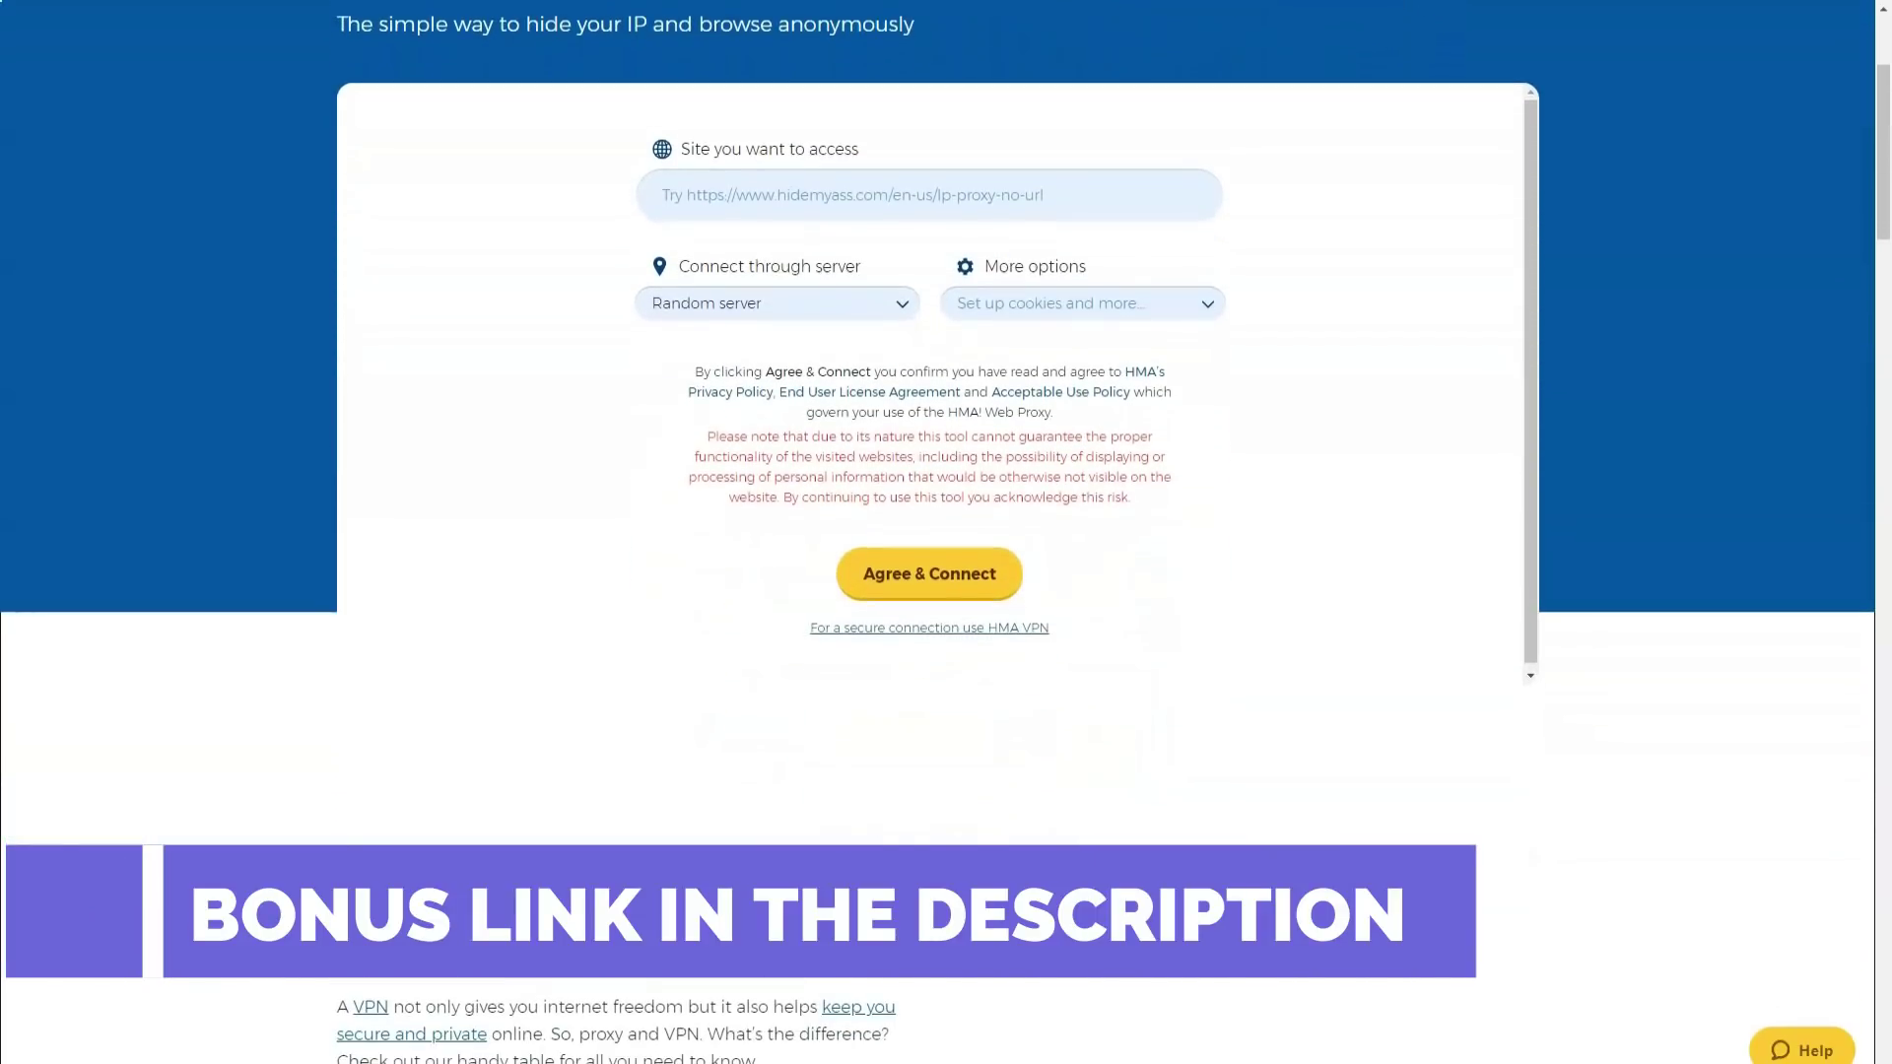
pyautogui.scroll(-1, 947, 532)
pyautogui.scroll(-1, 946, 532)
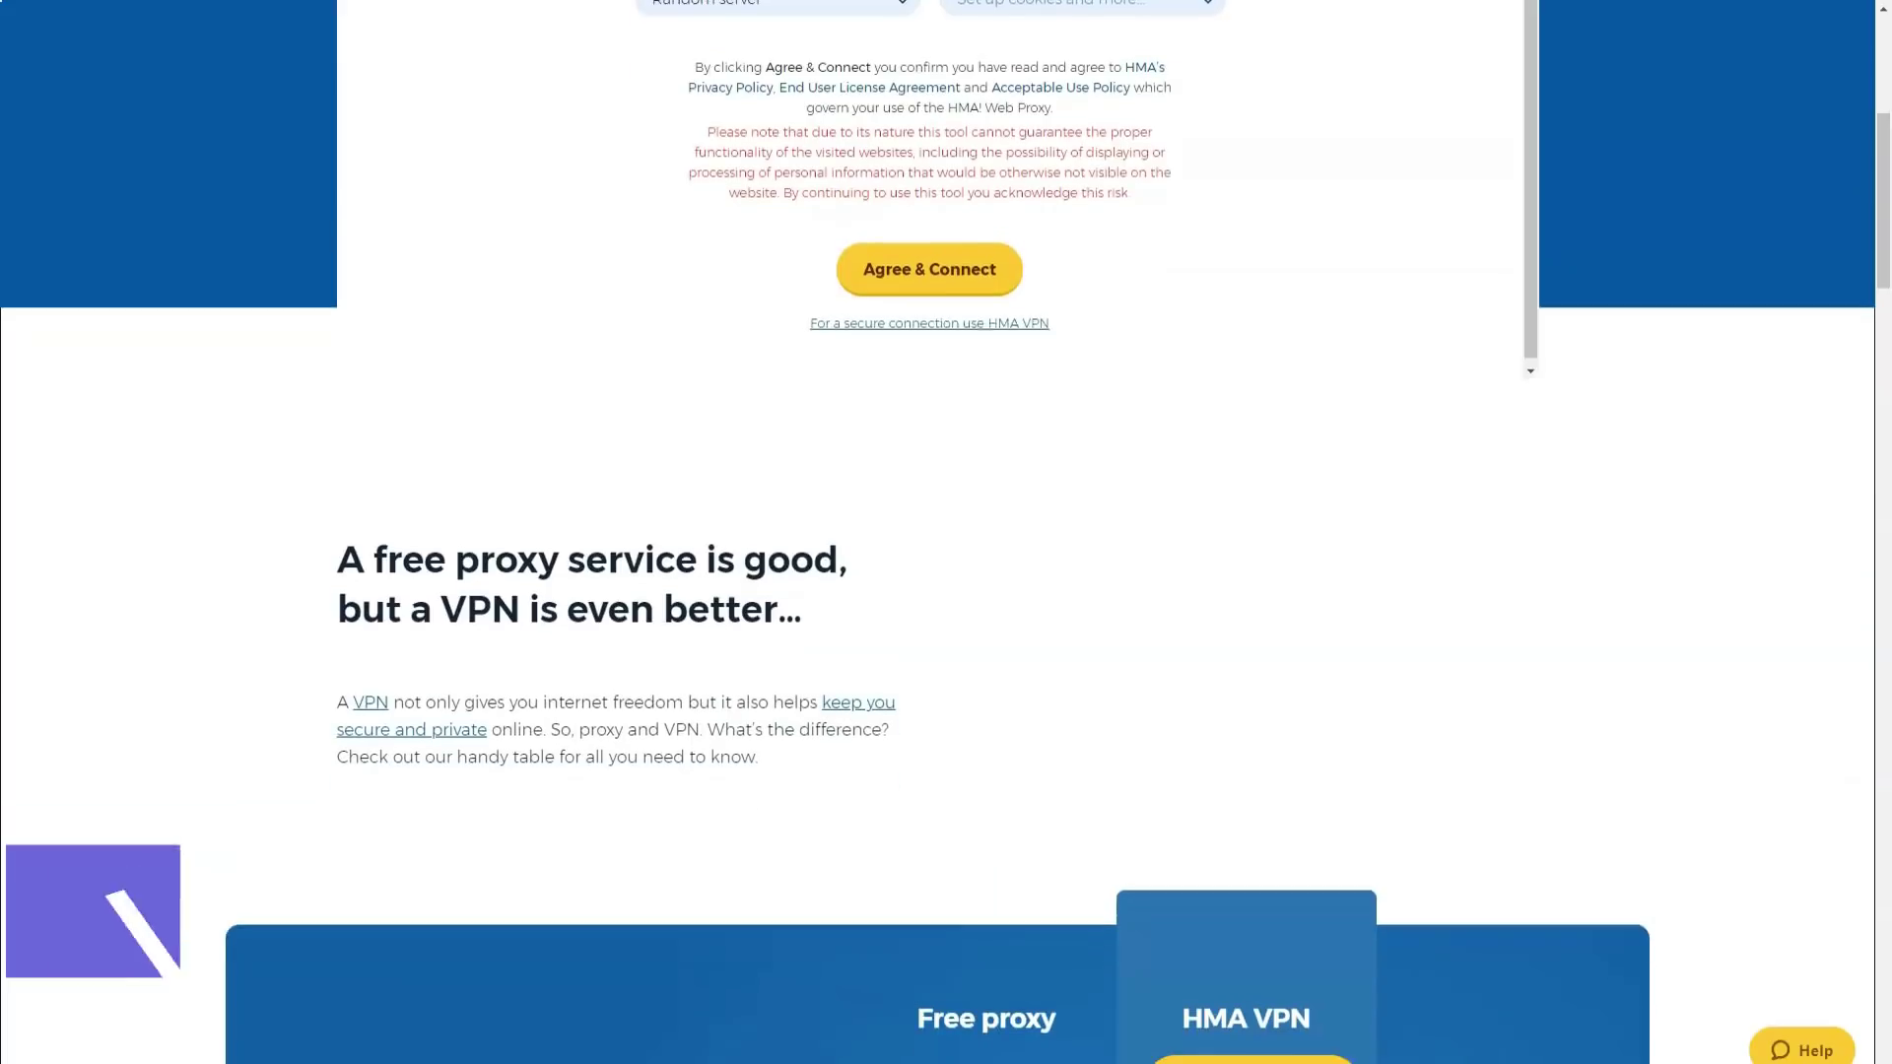
pyautogui.scroll(-1, 946, 532)
pyautogui.scroll(-1, 947, 534)
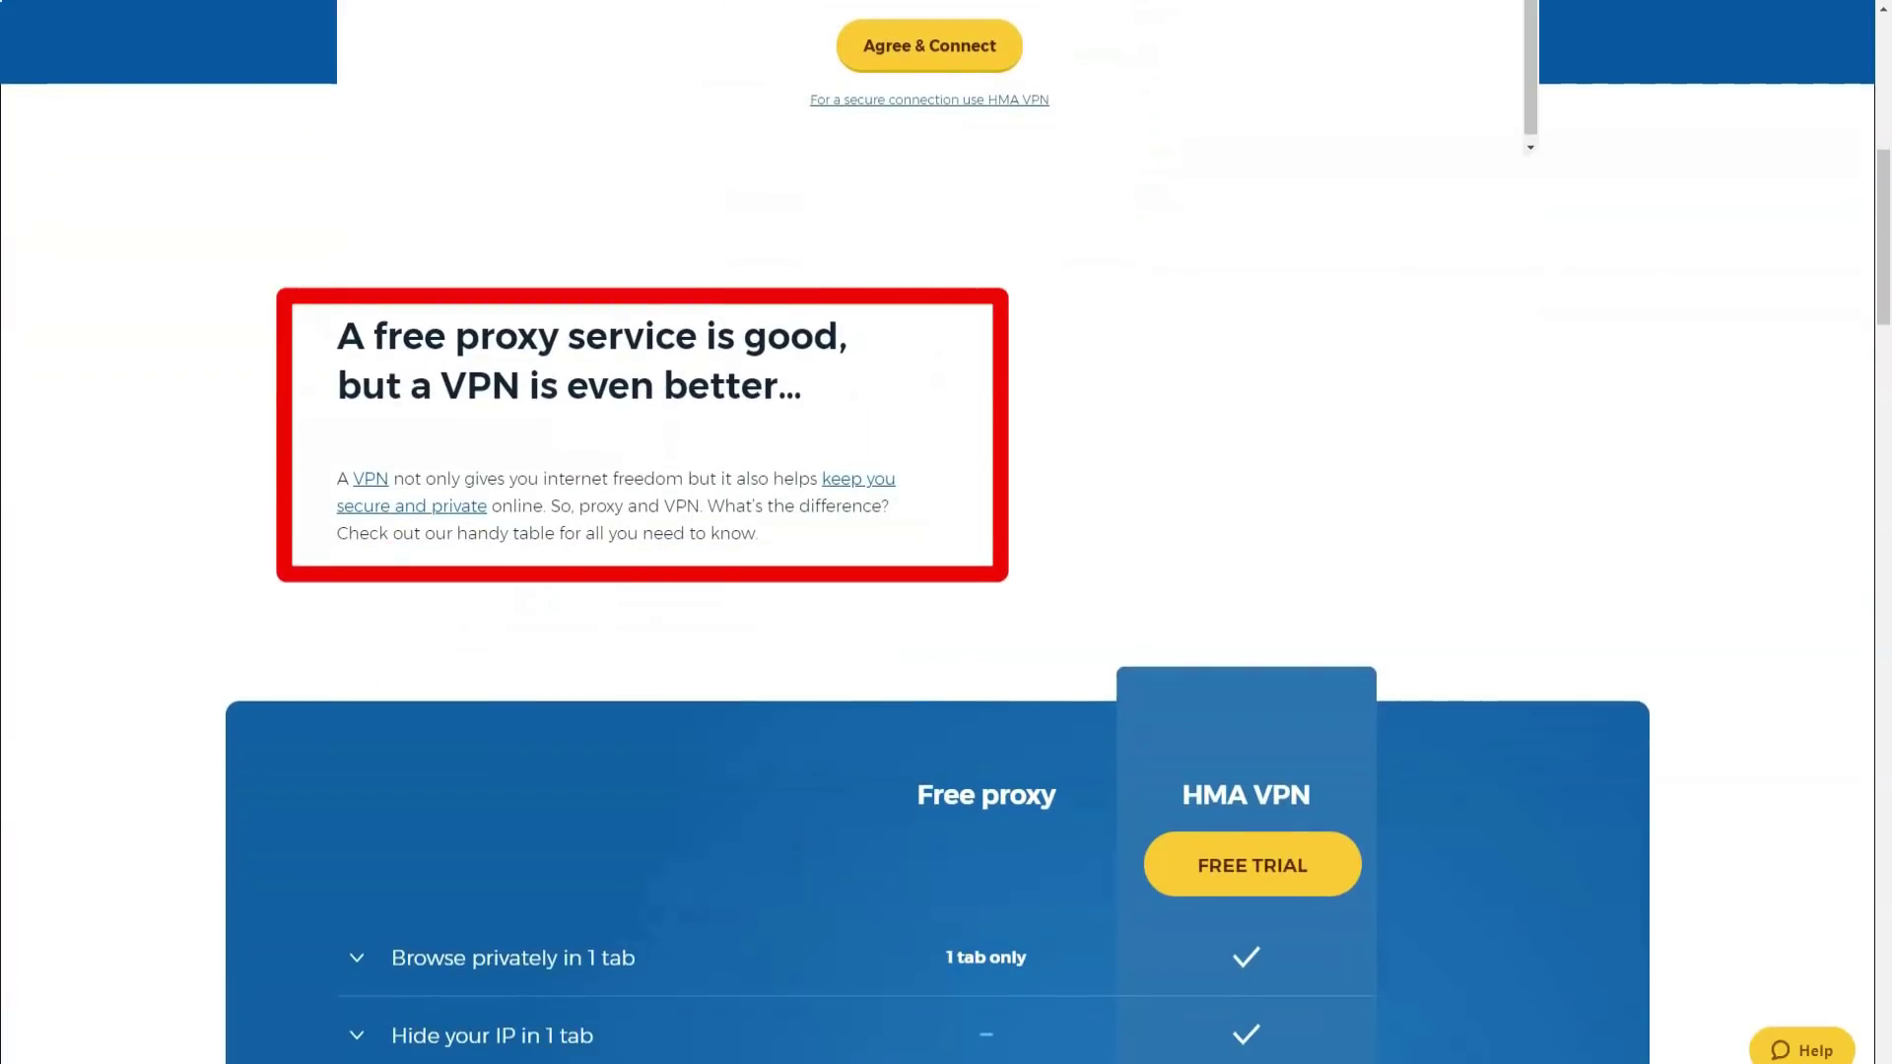
pyautogui.scroll(-2, 946, 532)
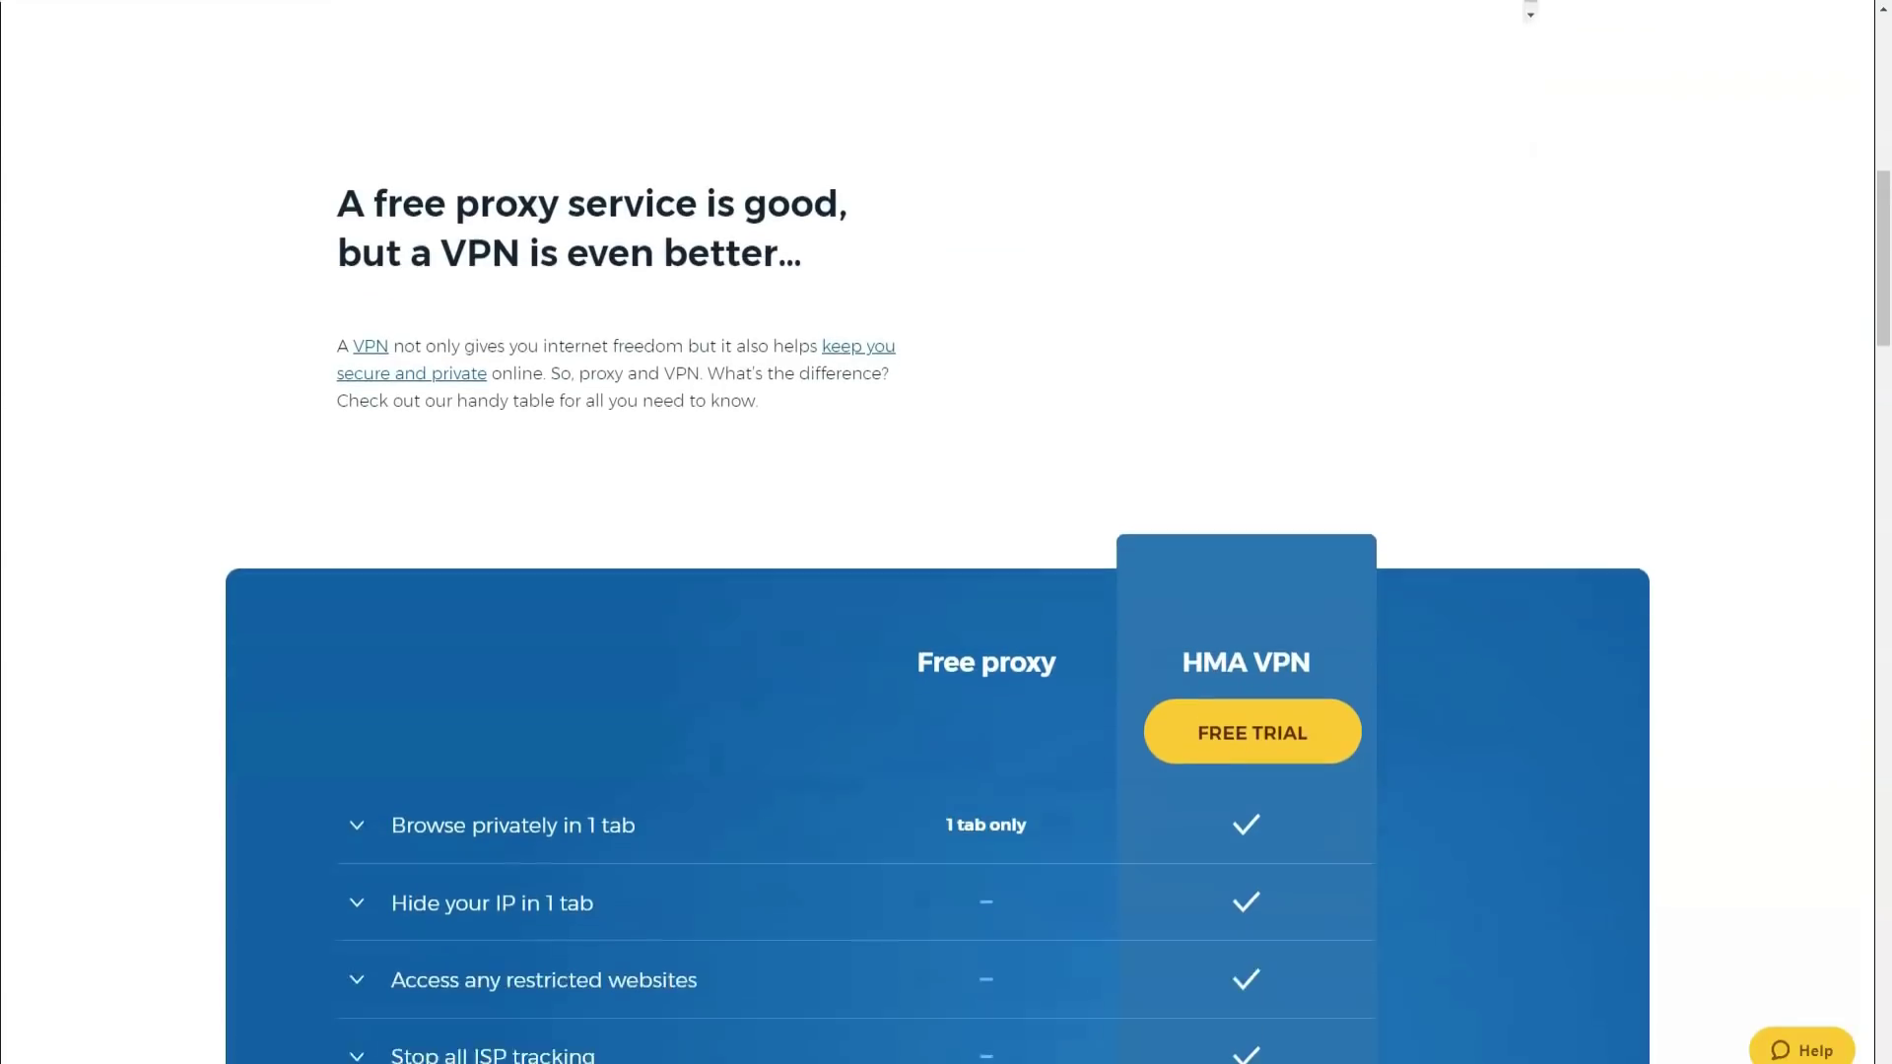
pyautogui.scroll(-2, 946, 533)
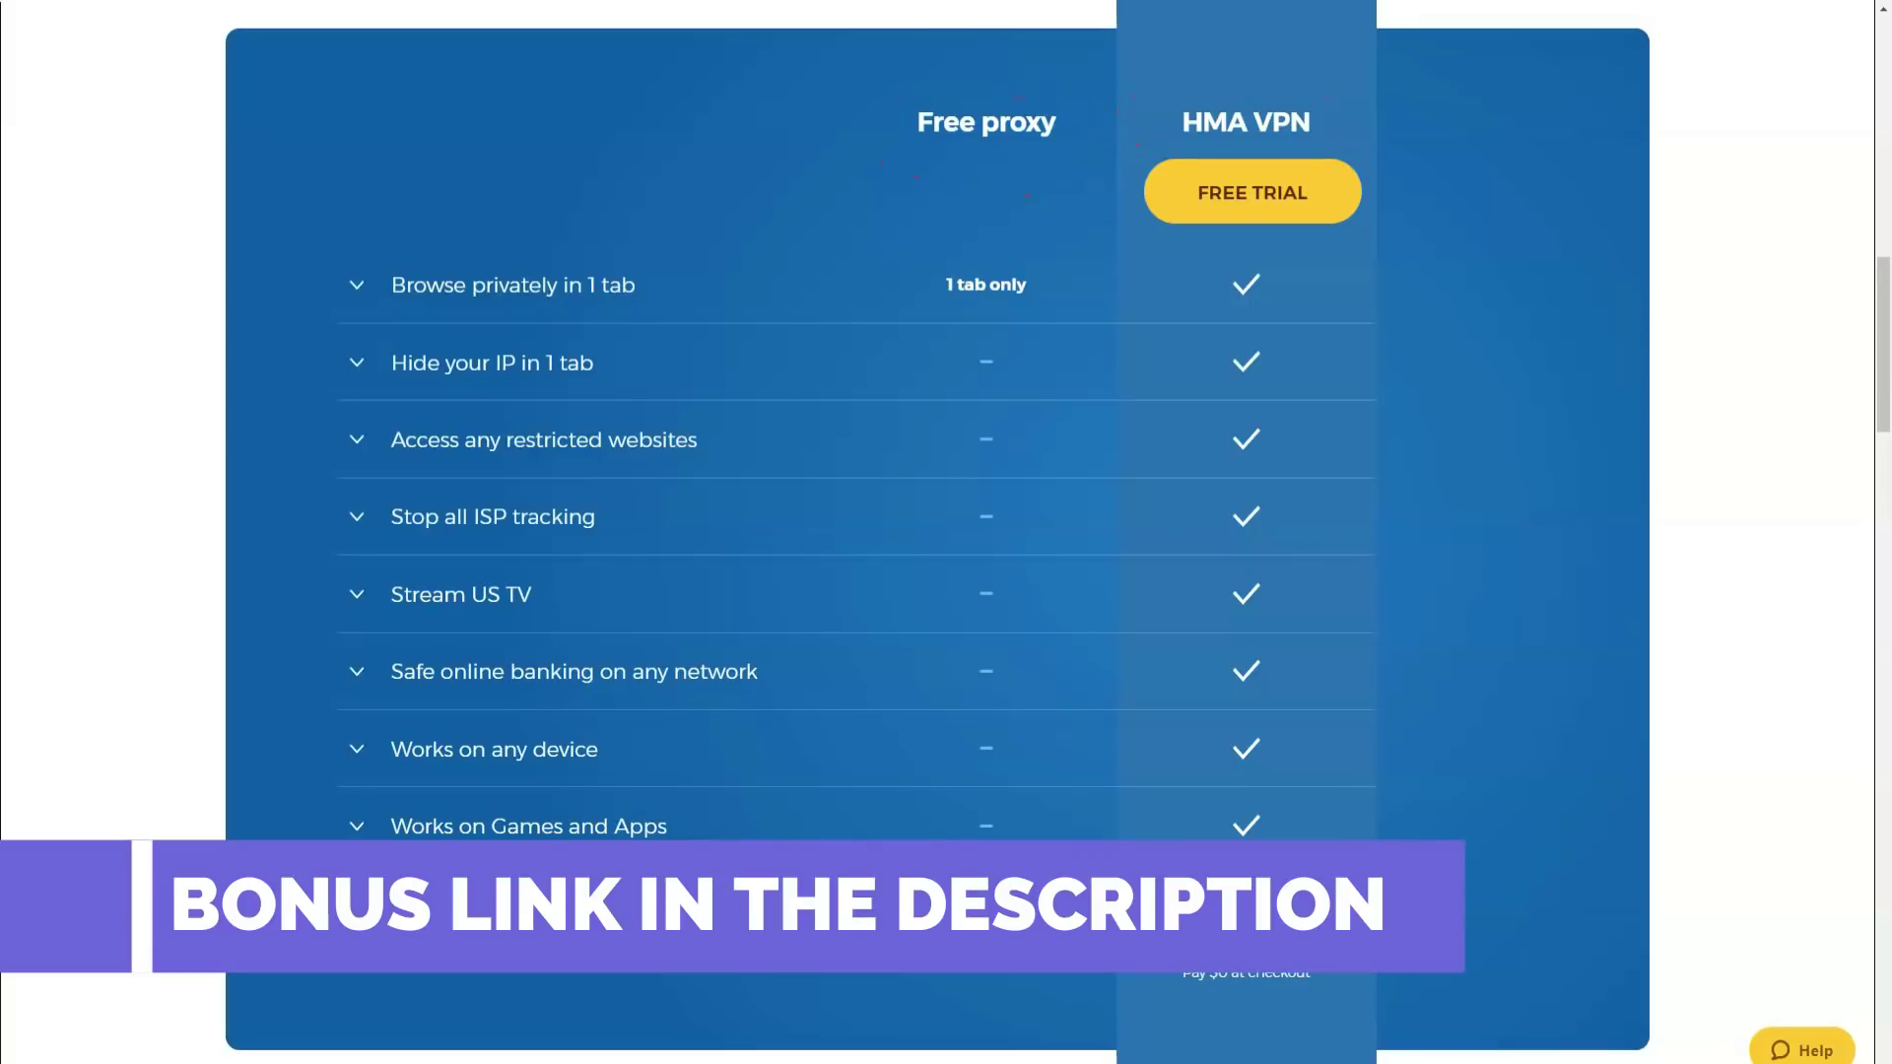
pyautogui.scroll(-1, 946, 532)
pyautogui.scroll(-1, 947, 533)
pyautogui.scroll(-1, 946, 533)
pyautogui.scroll(-2, 946, 533)
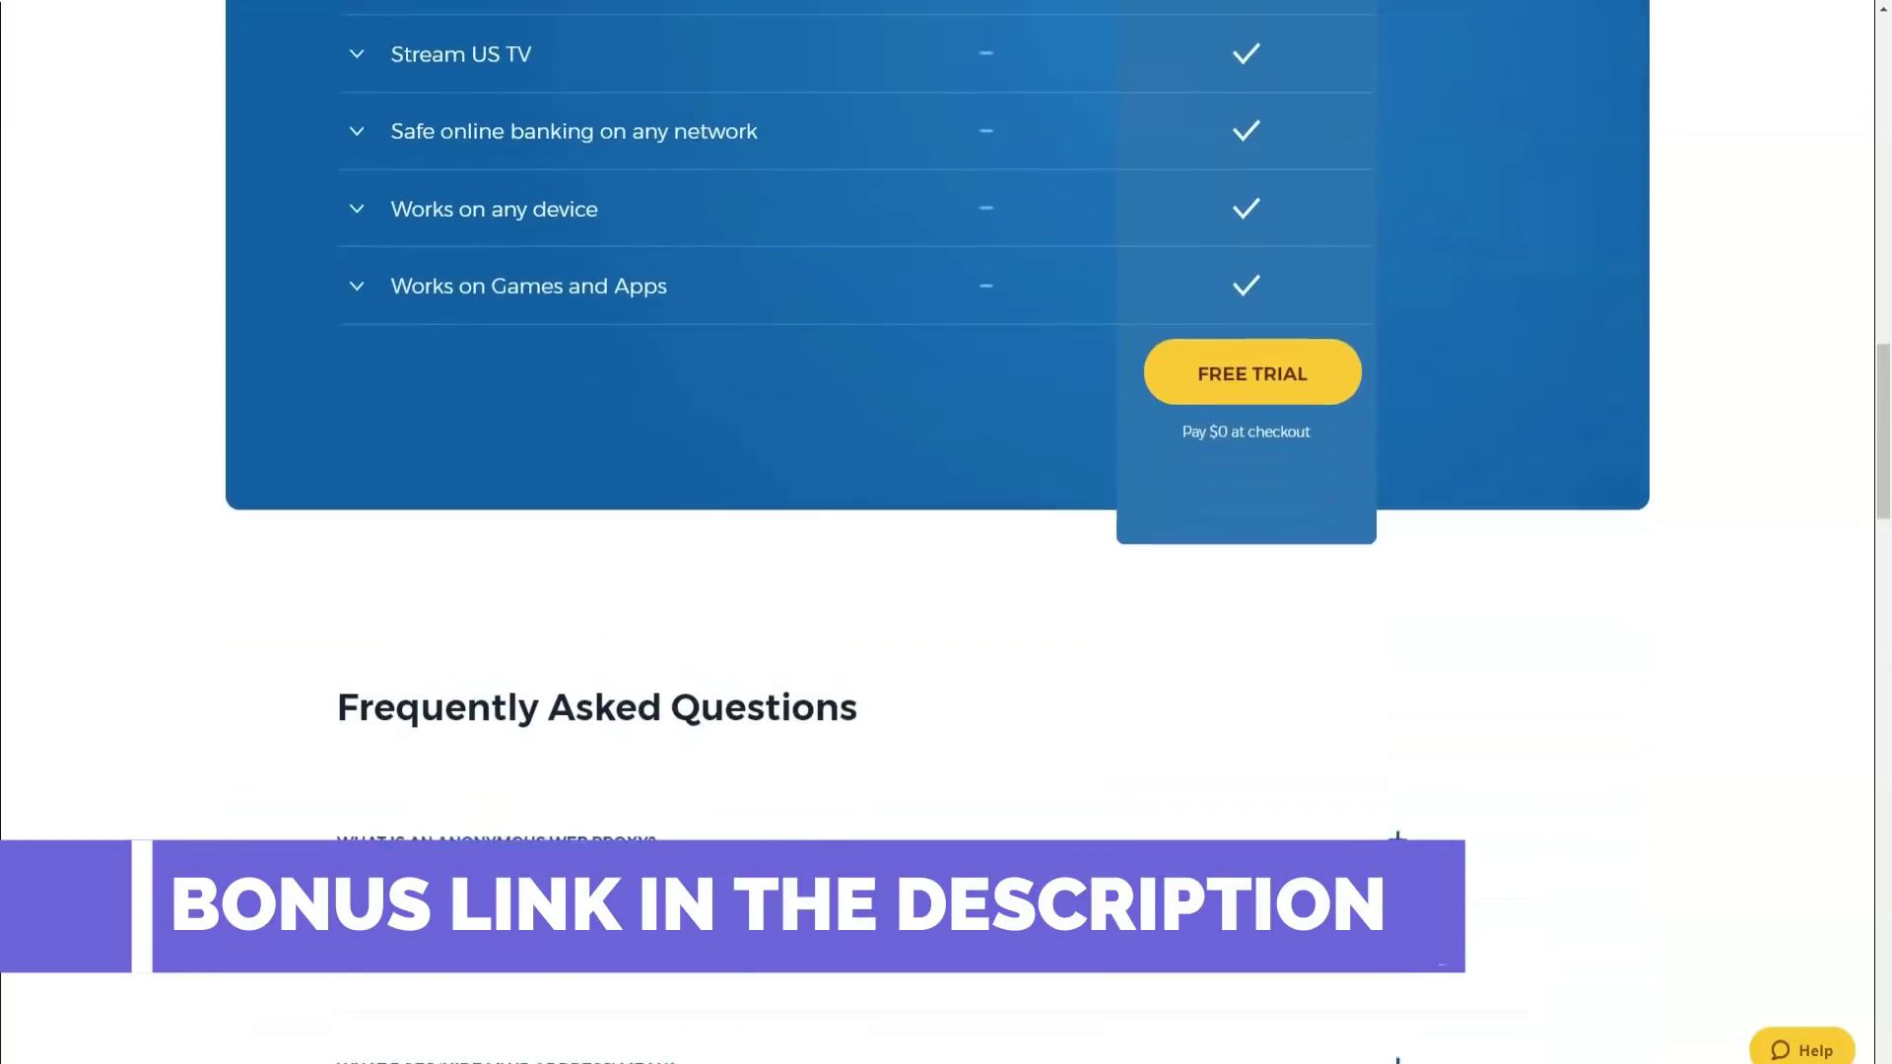
pyautogui.scroll(-1, 947, 532)
pyautogui.scroll(-1, 946, 532)
pyautogui.scroll(-1, 946, 533)
pyautogui.scroll(-1, 946, 532)
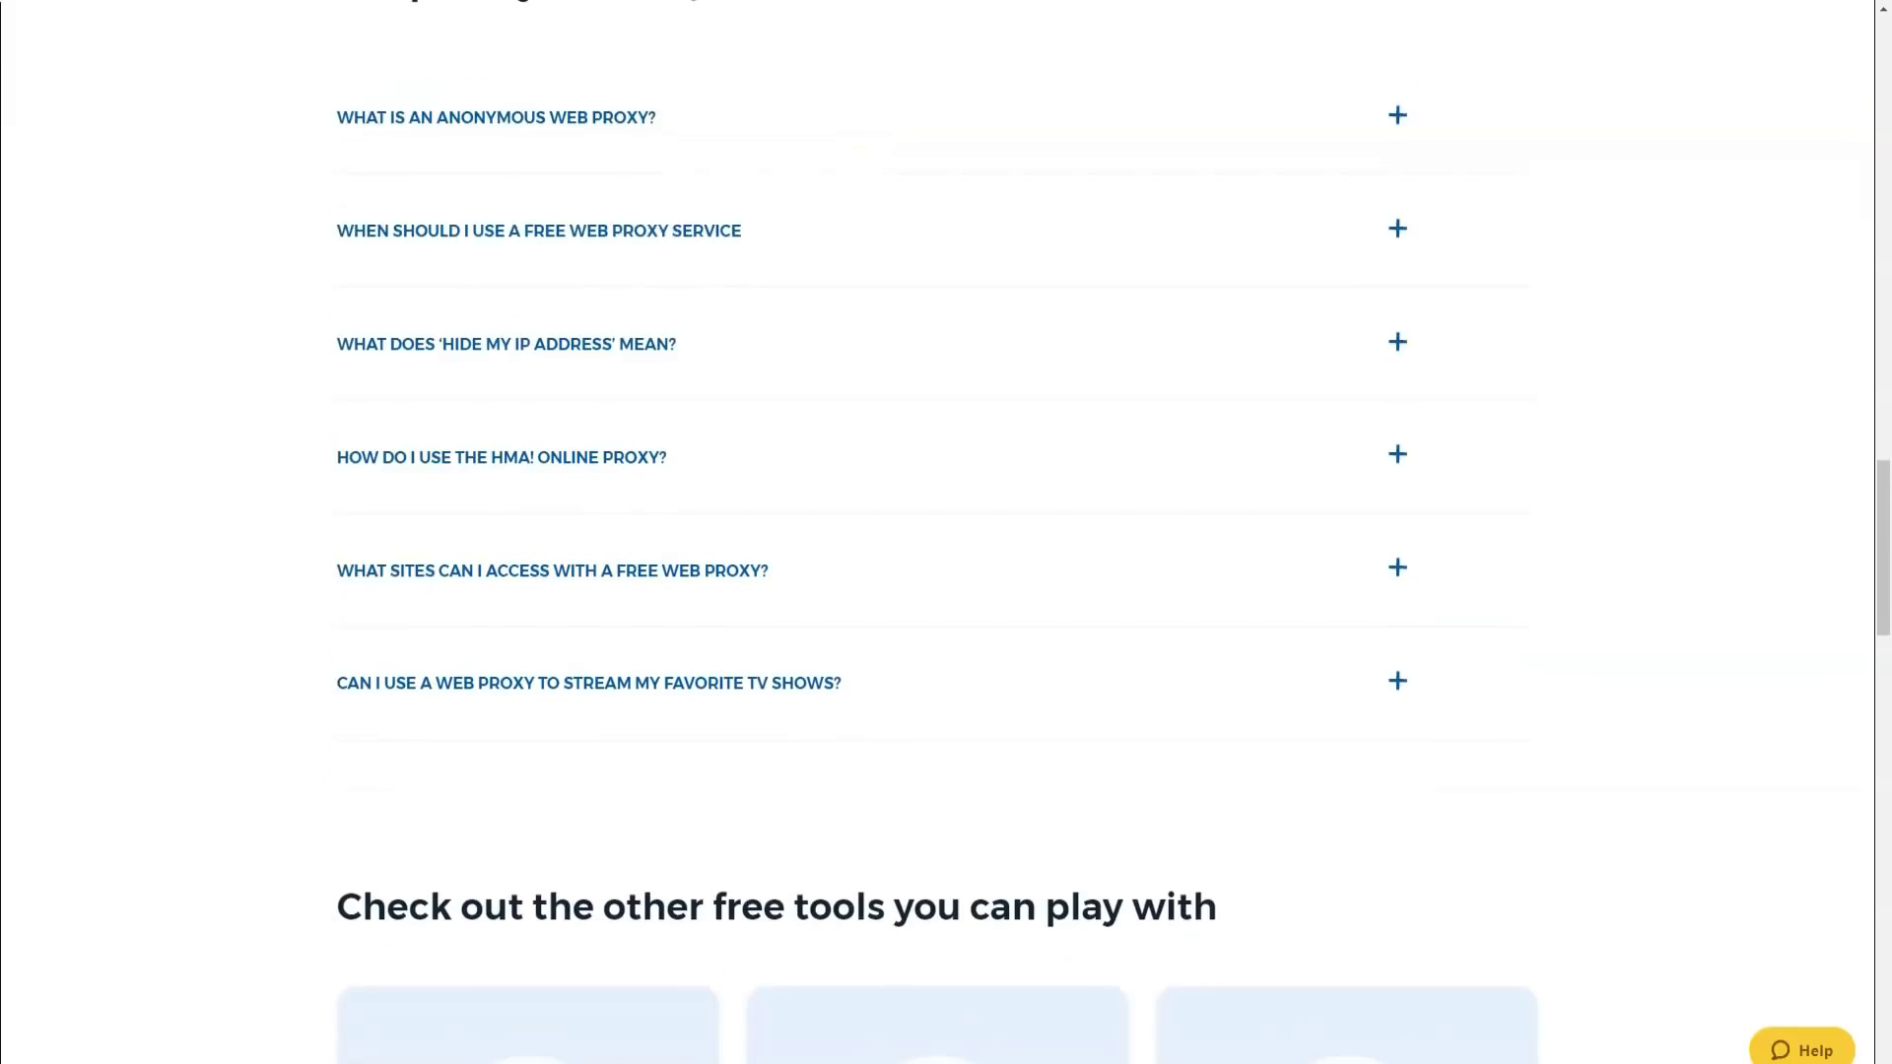
pyautogui.scroll(-1, 946, 532)
pyautogui.scroll(-1, 946, 533)
pyautogui.scroll(-1, 947, 532)
pyautogui.scroll(-1, 946, 532)
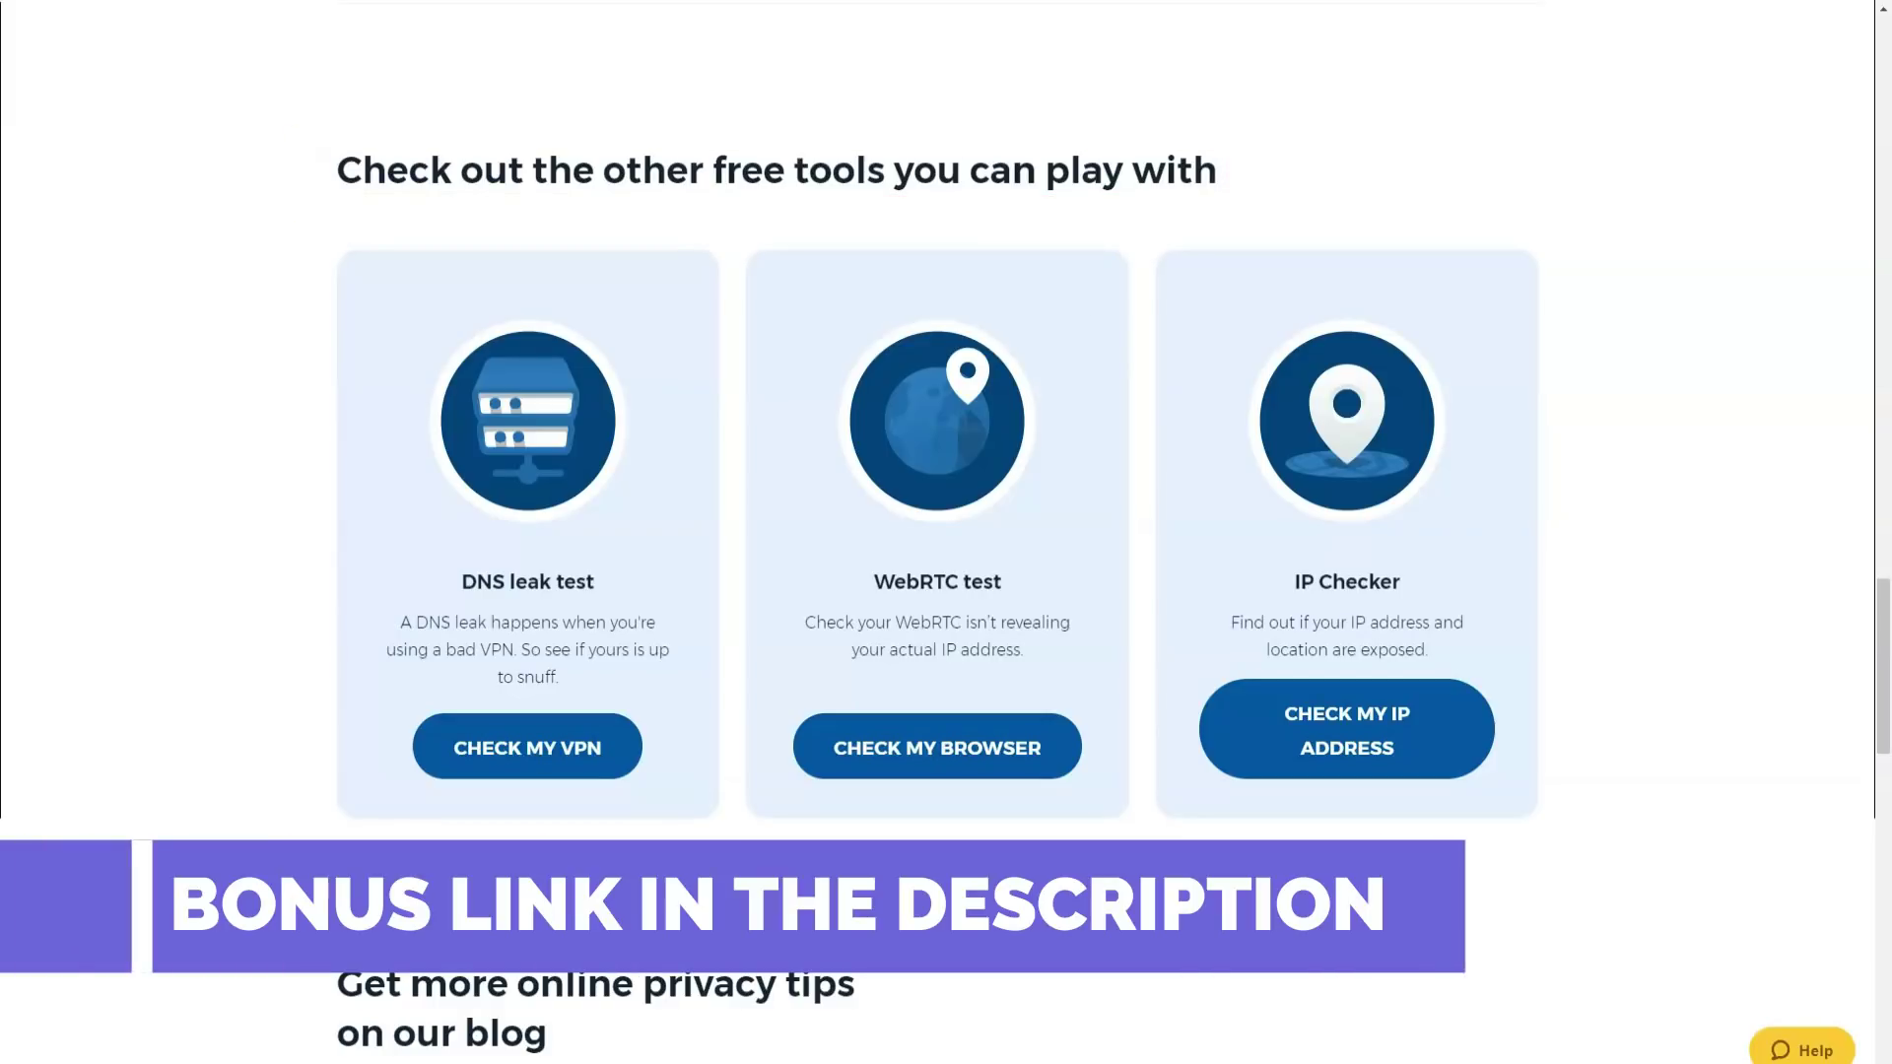
pyautogui.scroll(-1, 947, 533)
pyautogui.scroll(-1, 946, 533)
pyautogui.scroll(-1, 946, 532)
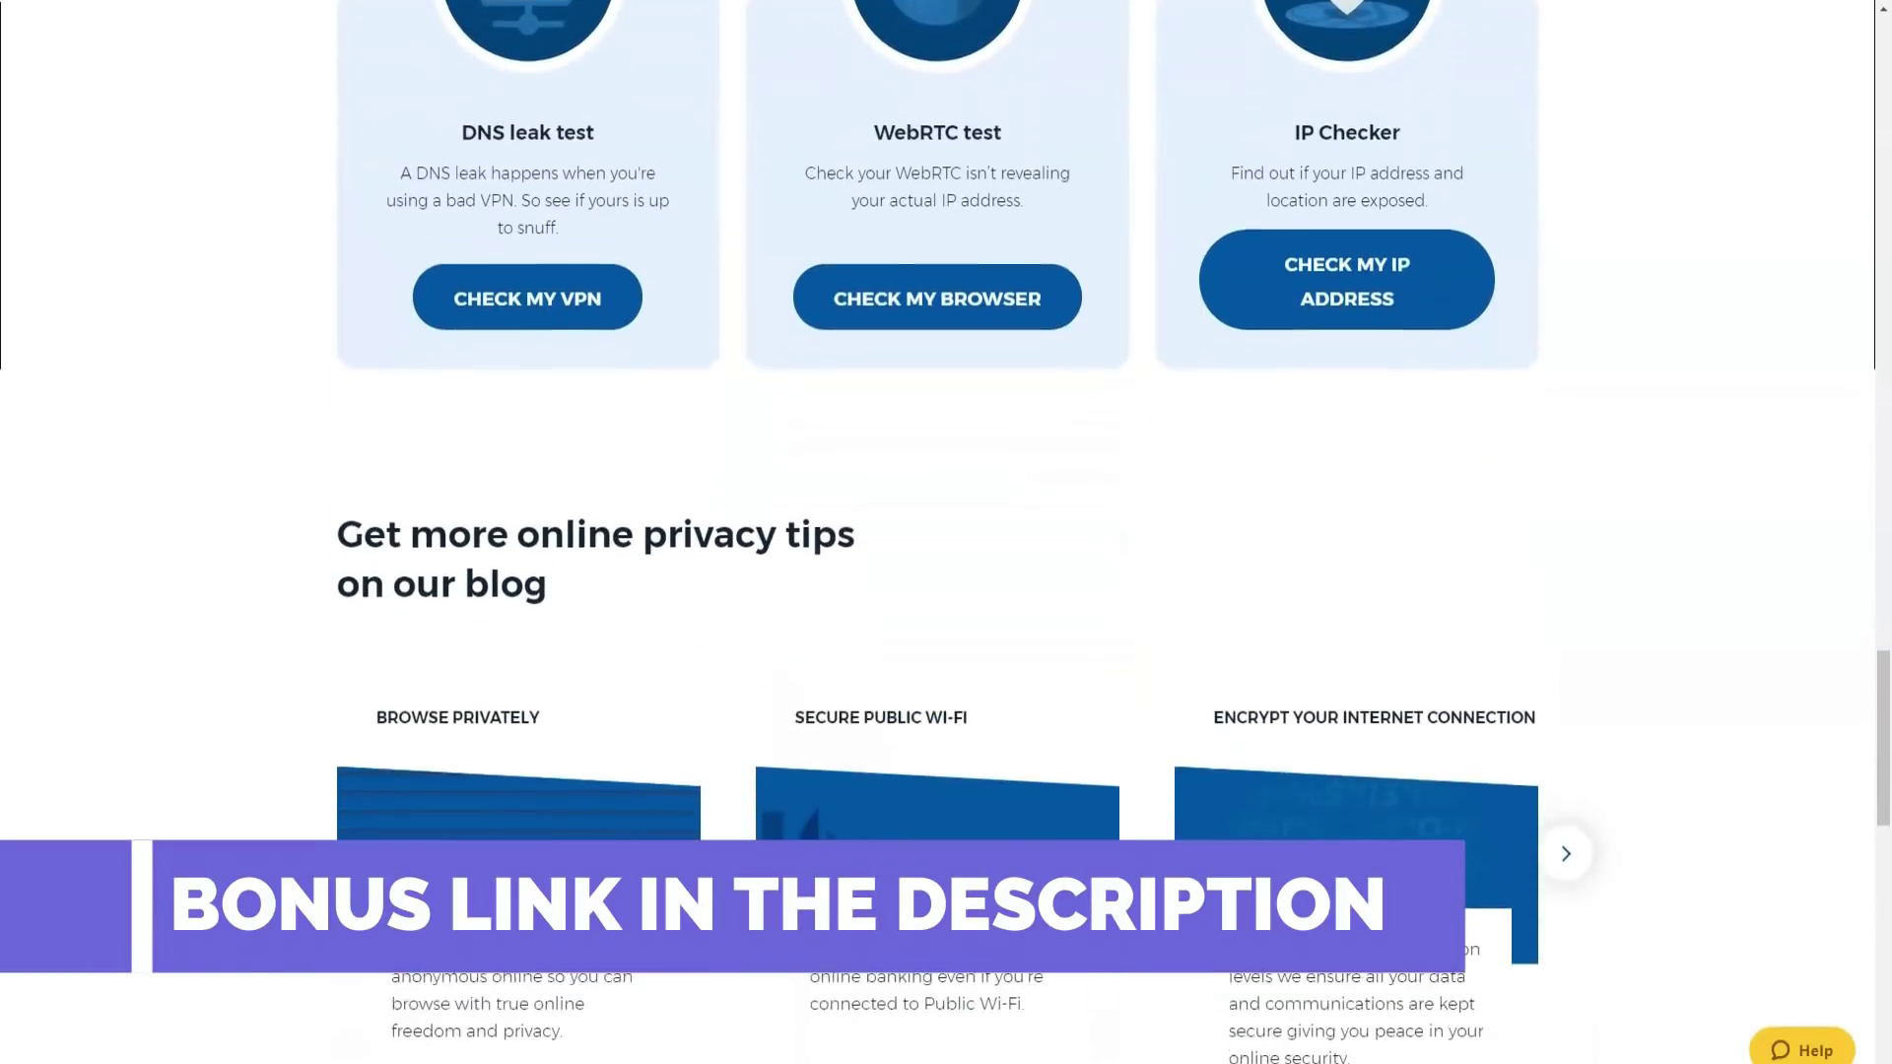
pyautogui.scroll(-1, 947, 532)
pyautogui.scroll(-1, 946, 533)
pyautogui.scroll(-1, 946, 532)
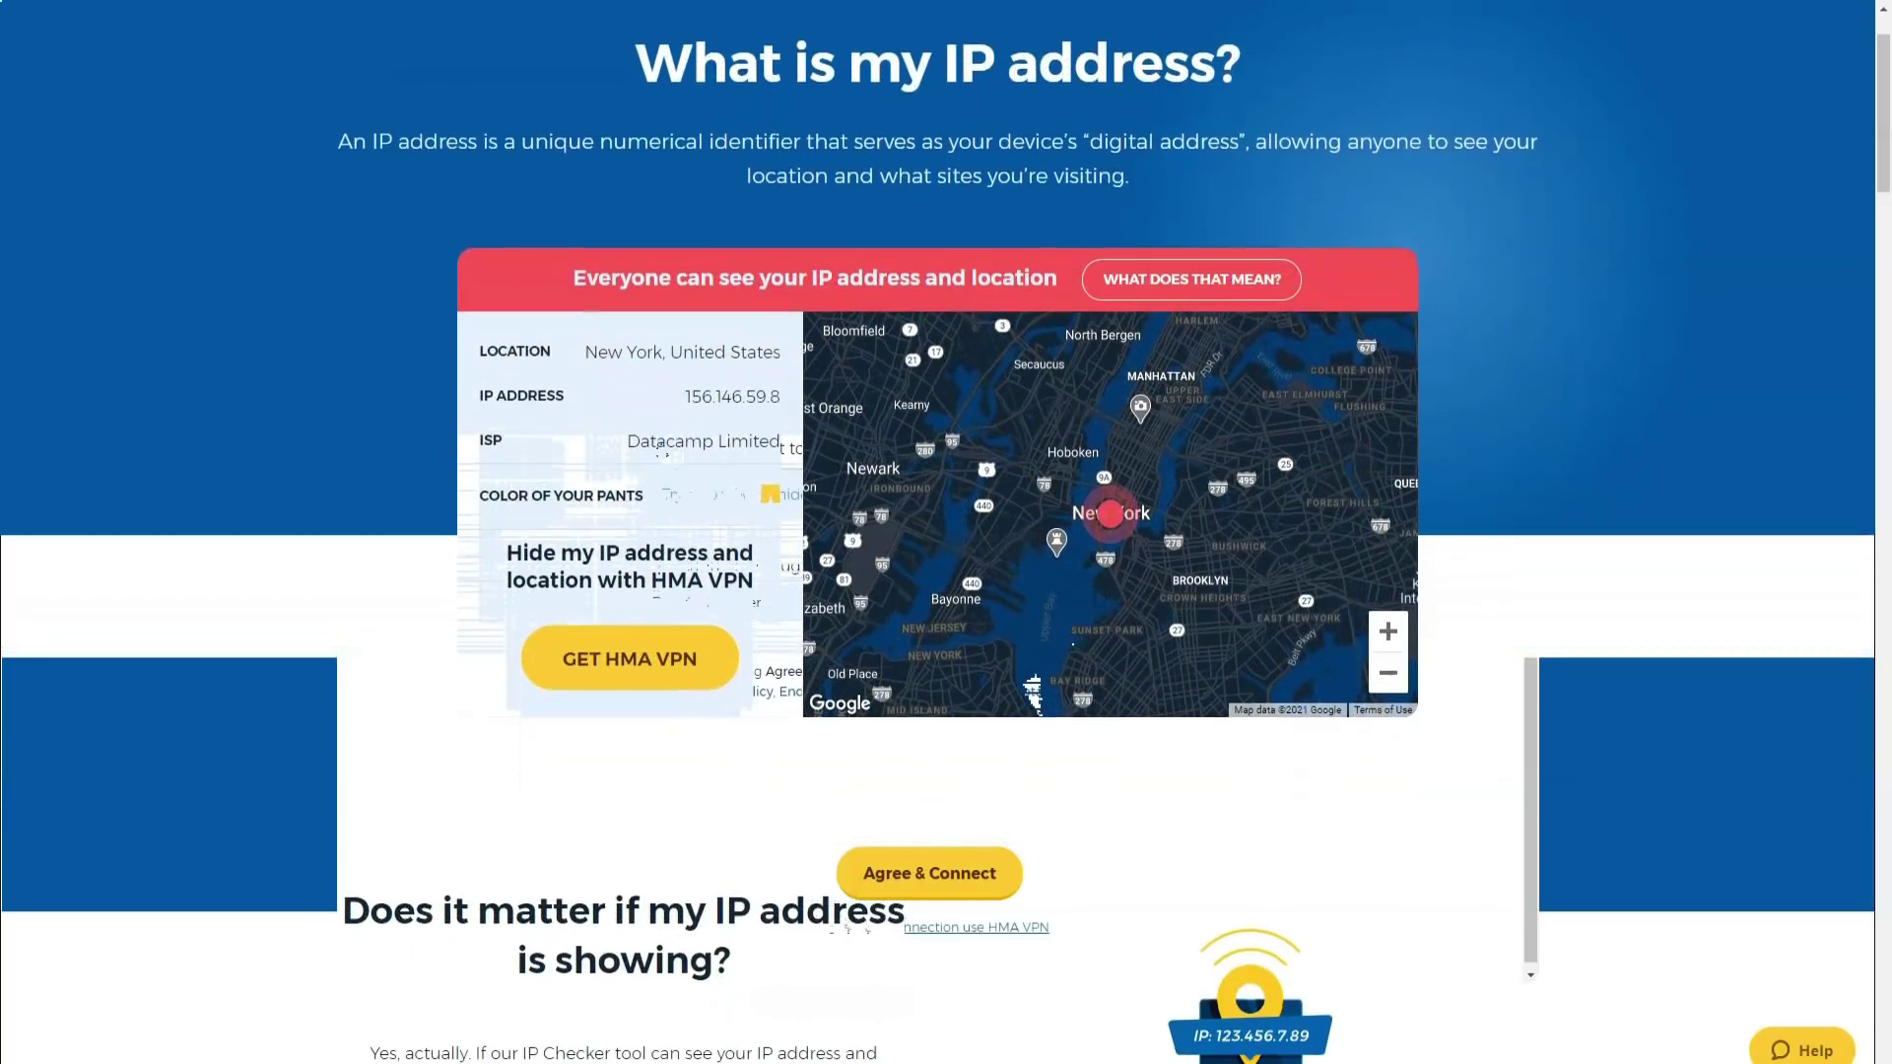
pyautogui.scroll(-2, 947, 443)
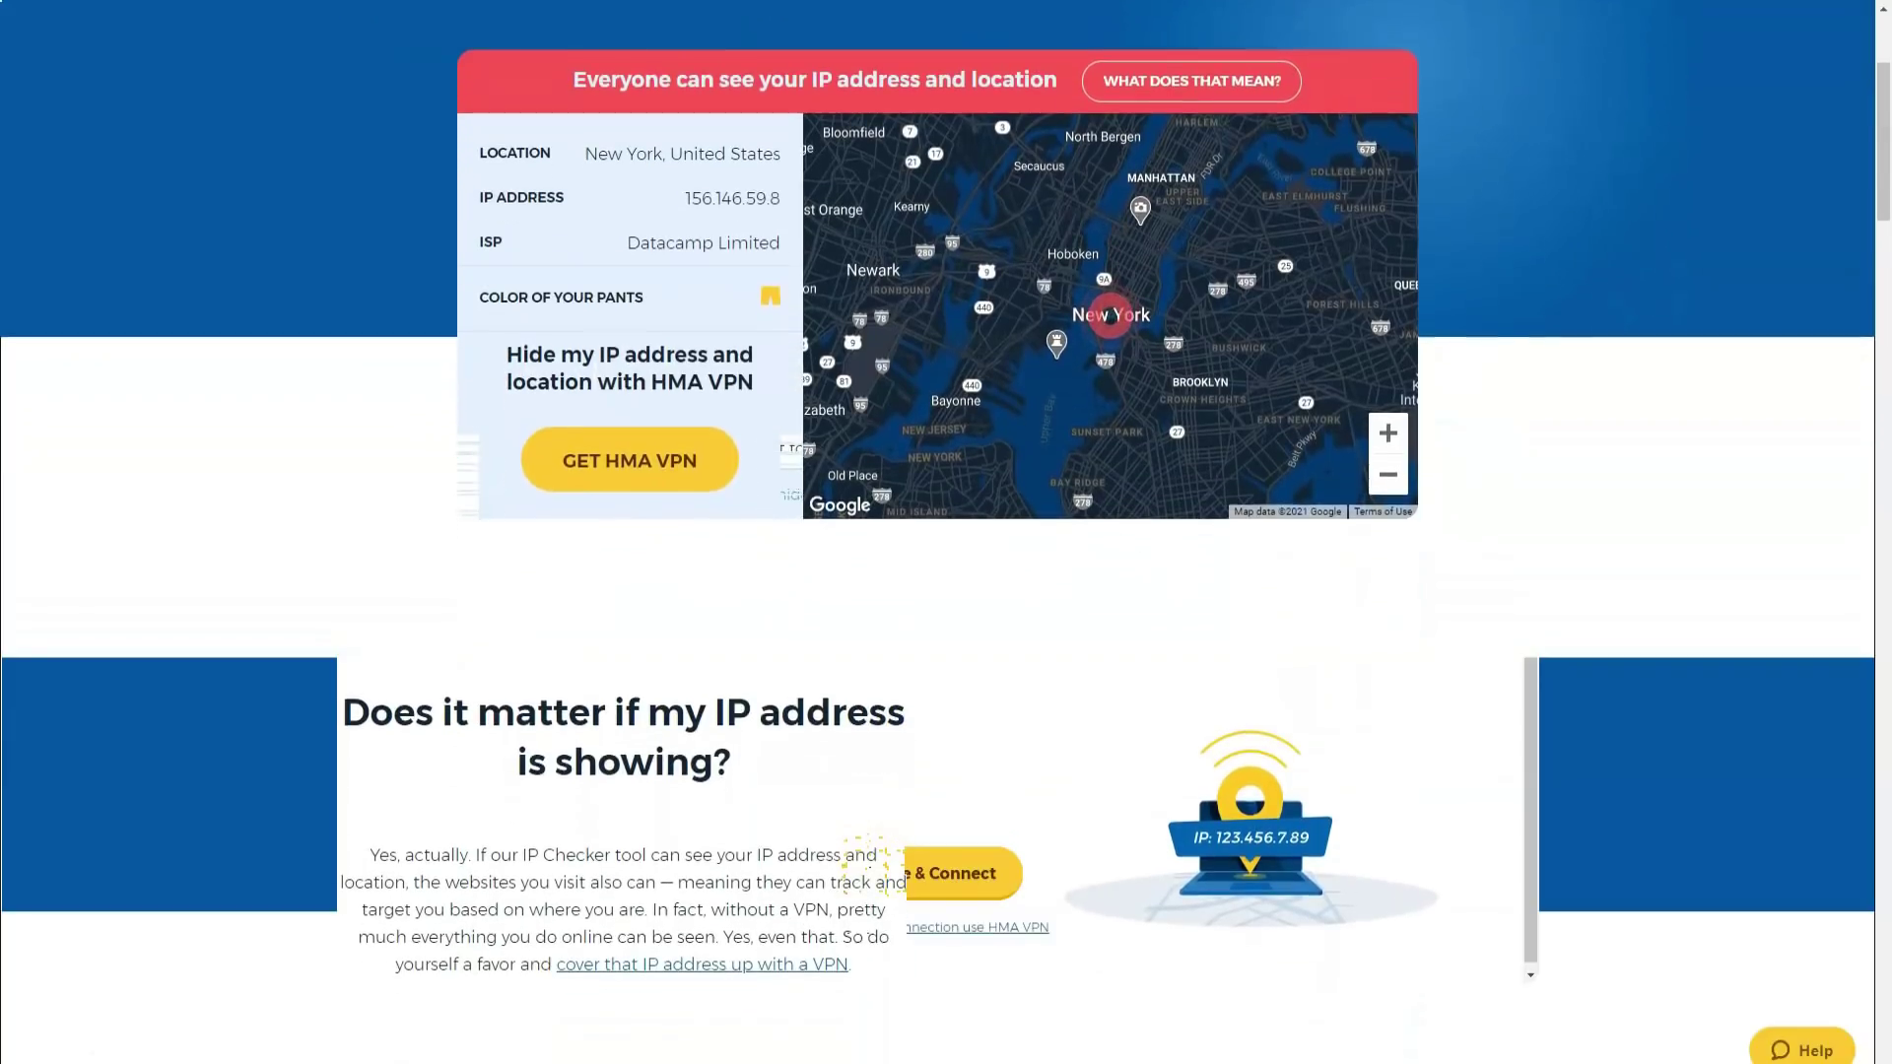
pyautogui.scroll(-2, 946, 532)
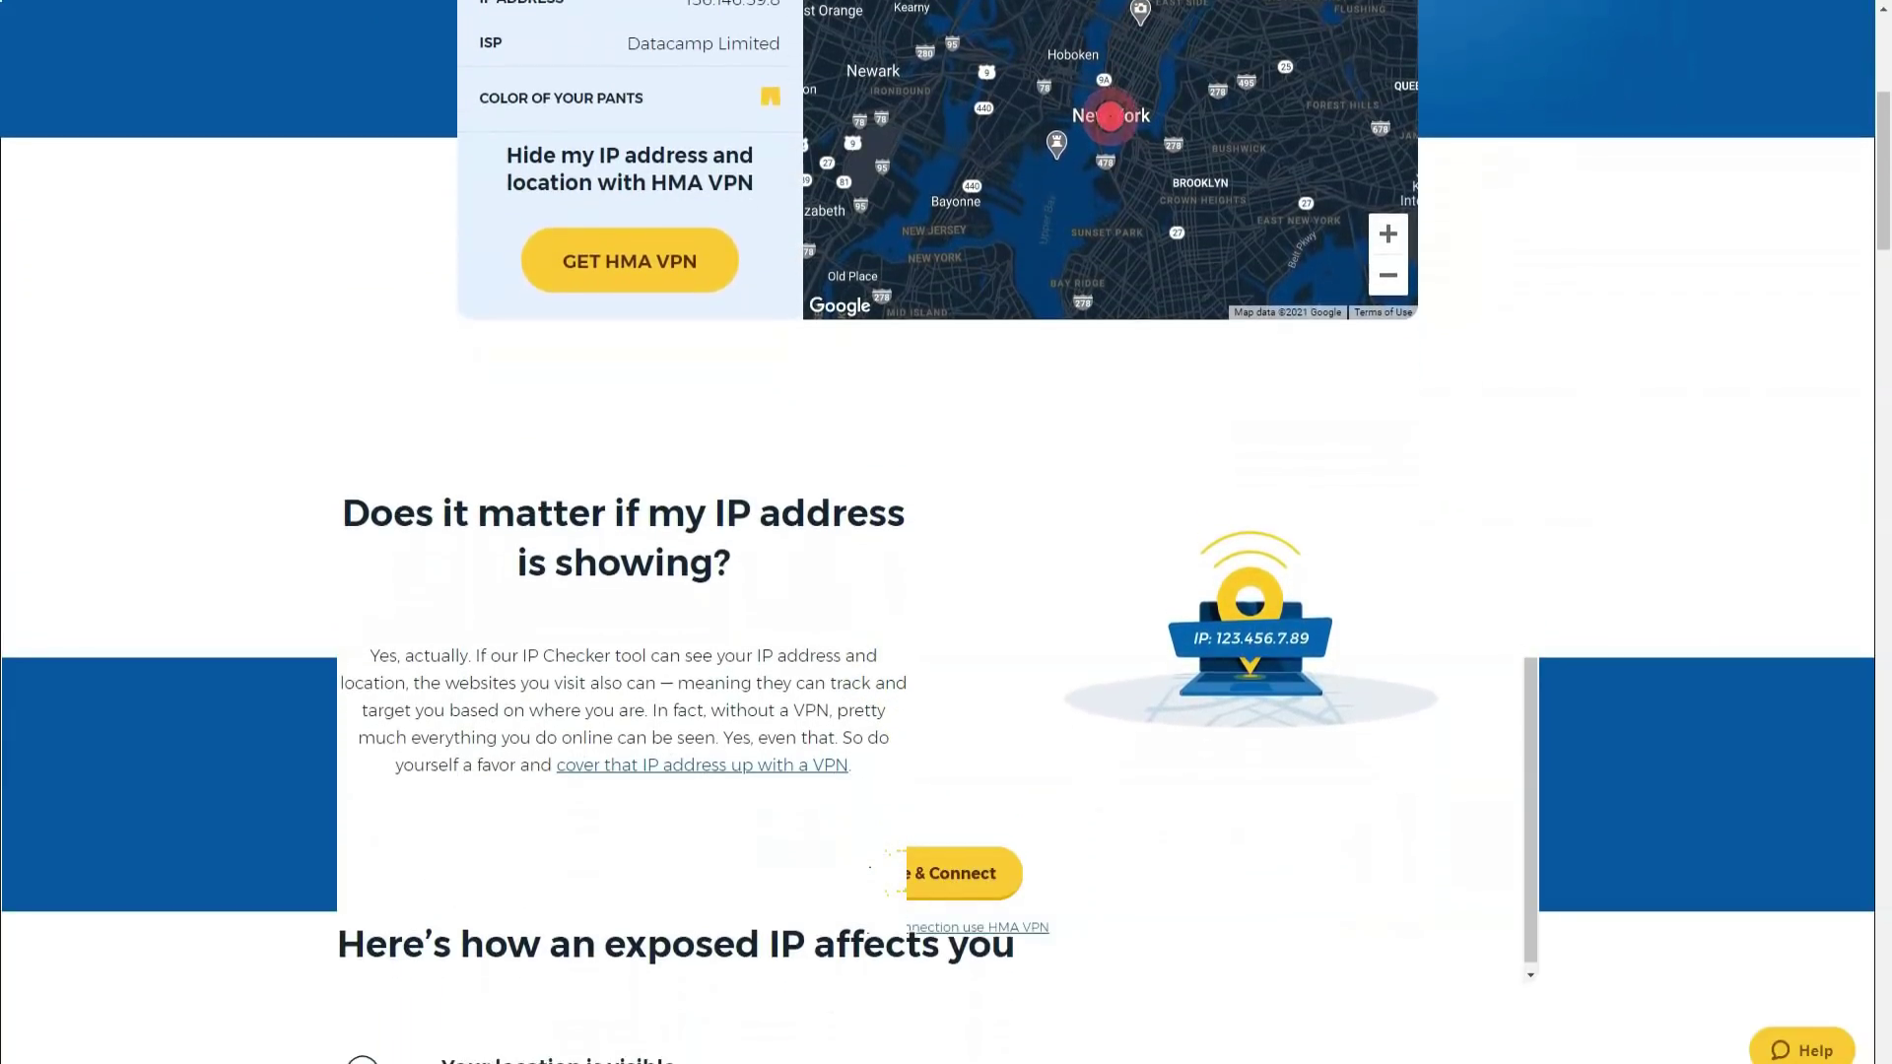
pyautogui.scroll(-2, 947, 532)
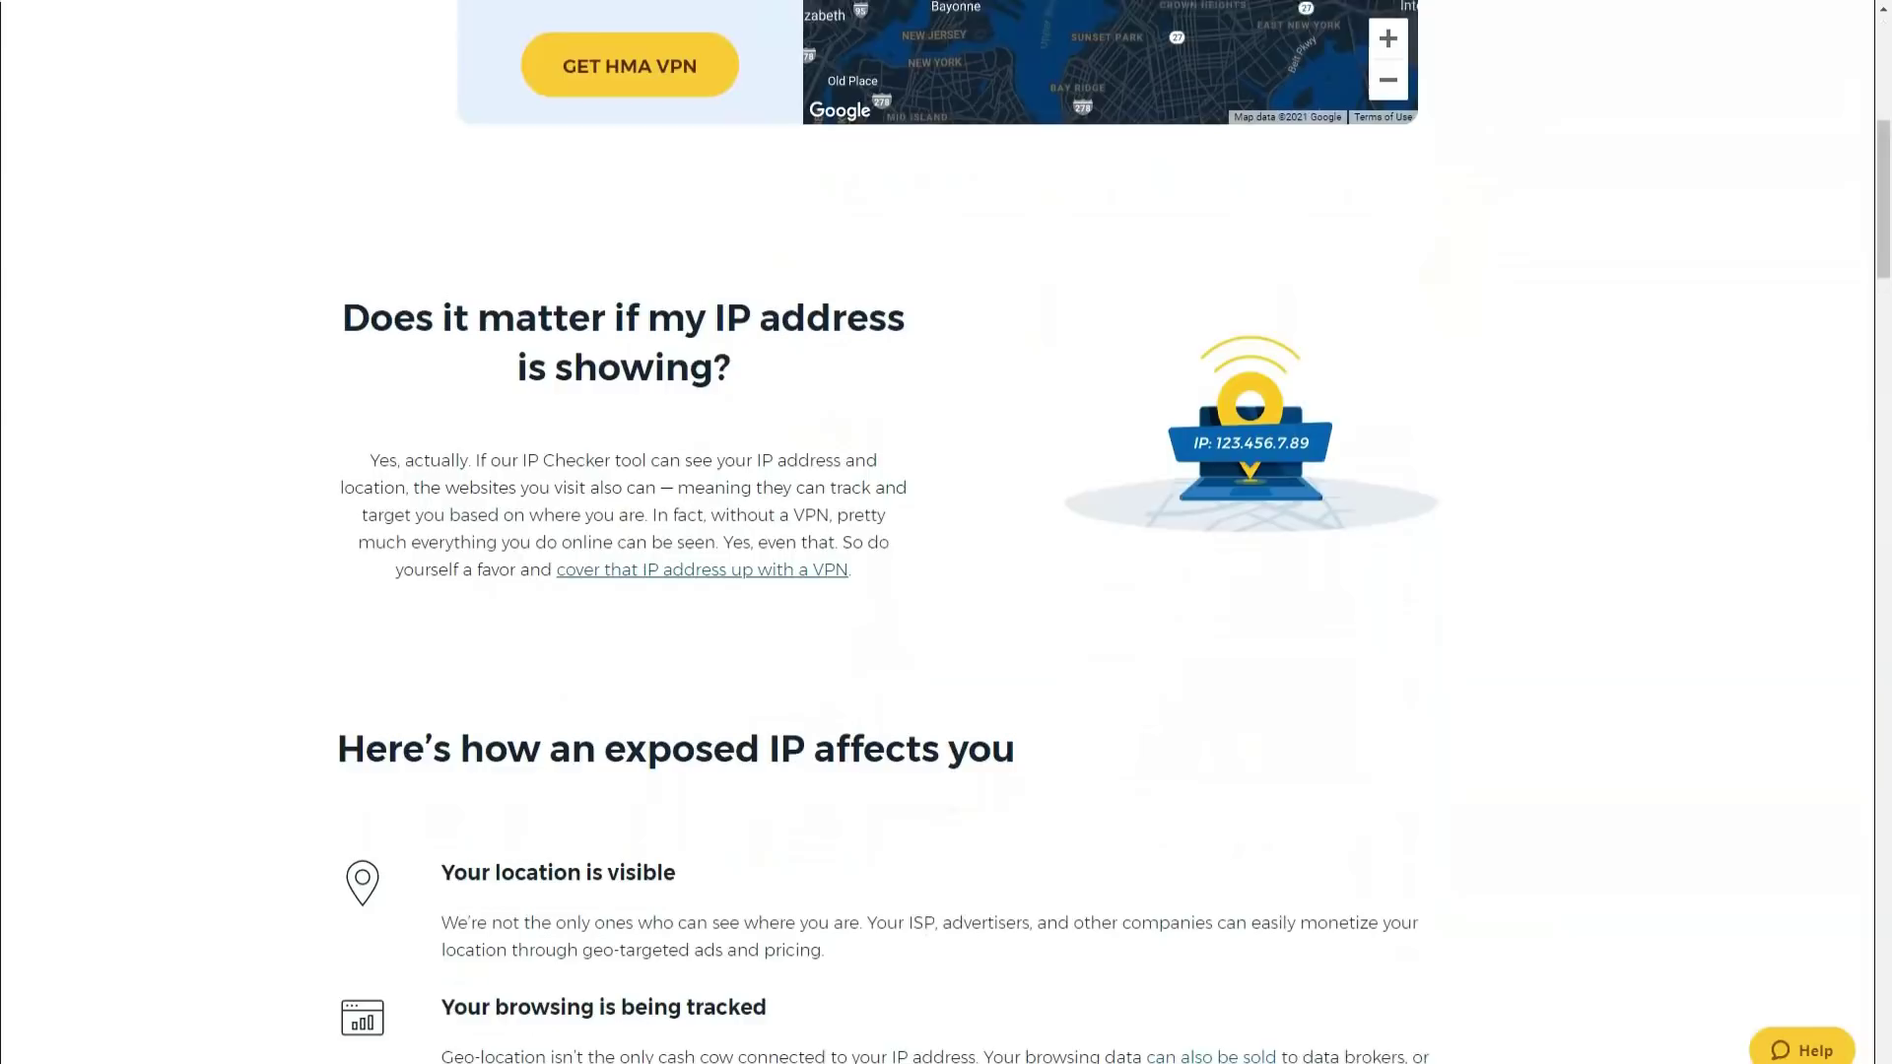
pyautogui.scroll(-2, 946, 532)
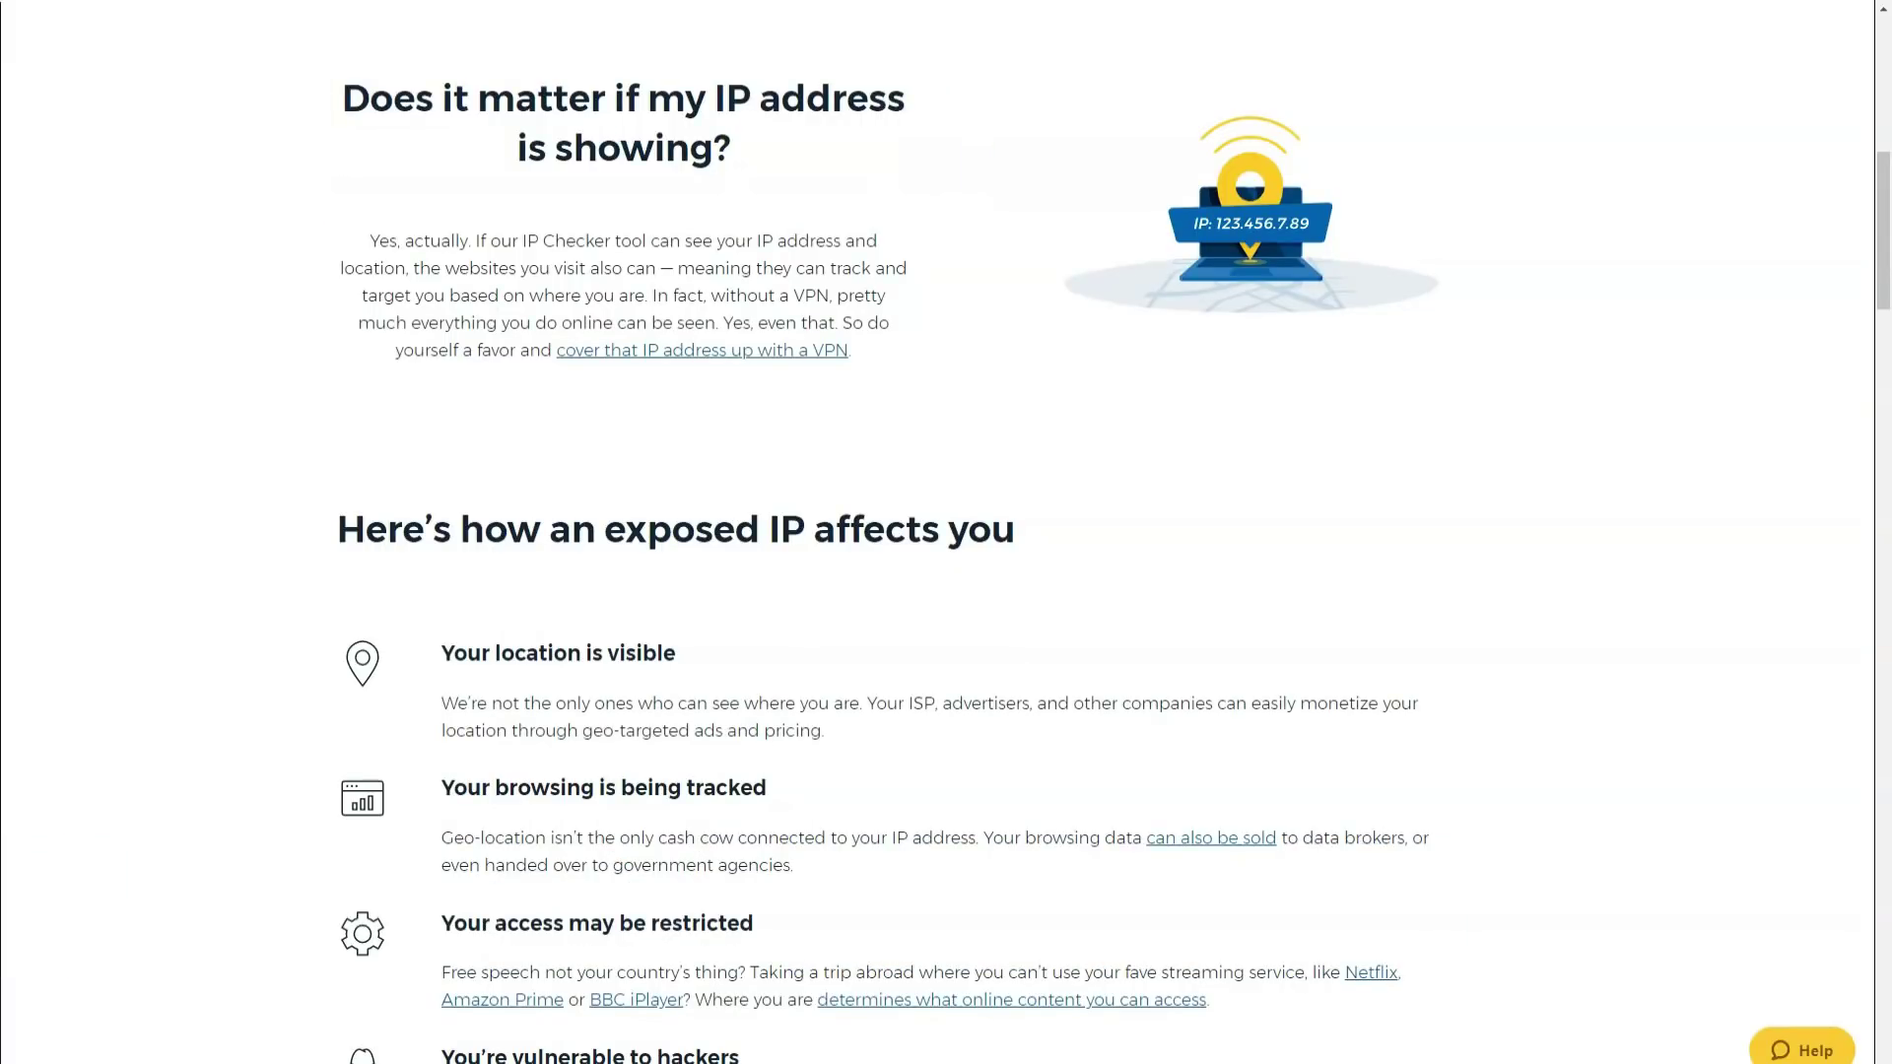
pyautogui.scroll(-1, 946, 533)
pyautogui.scroll(-1, 946, 533)
pyautogui.scroll(-1, 946, 532)
pyautogui.scroll(-1, 946, 532)
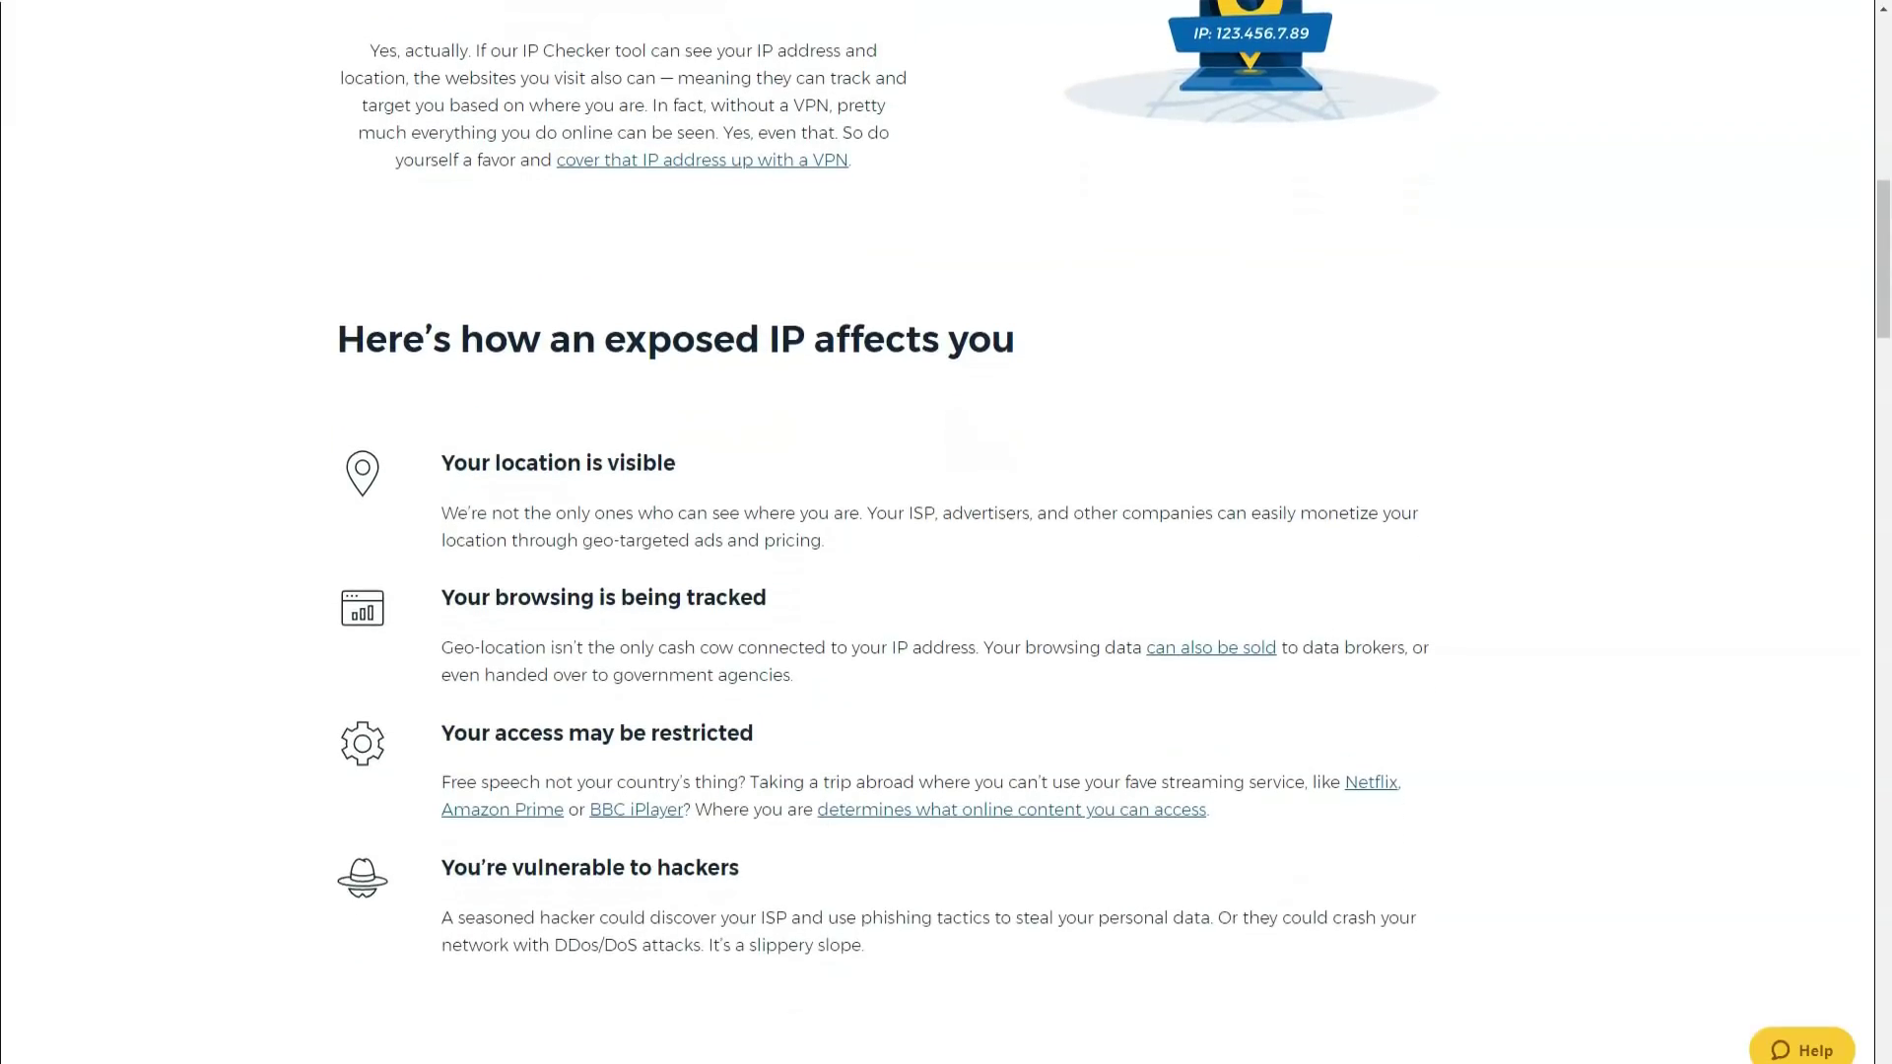
pyautogui.scroll(-1, 946, 532)
pyautogui.scroll(-1, 947, 532)
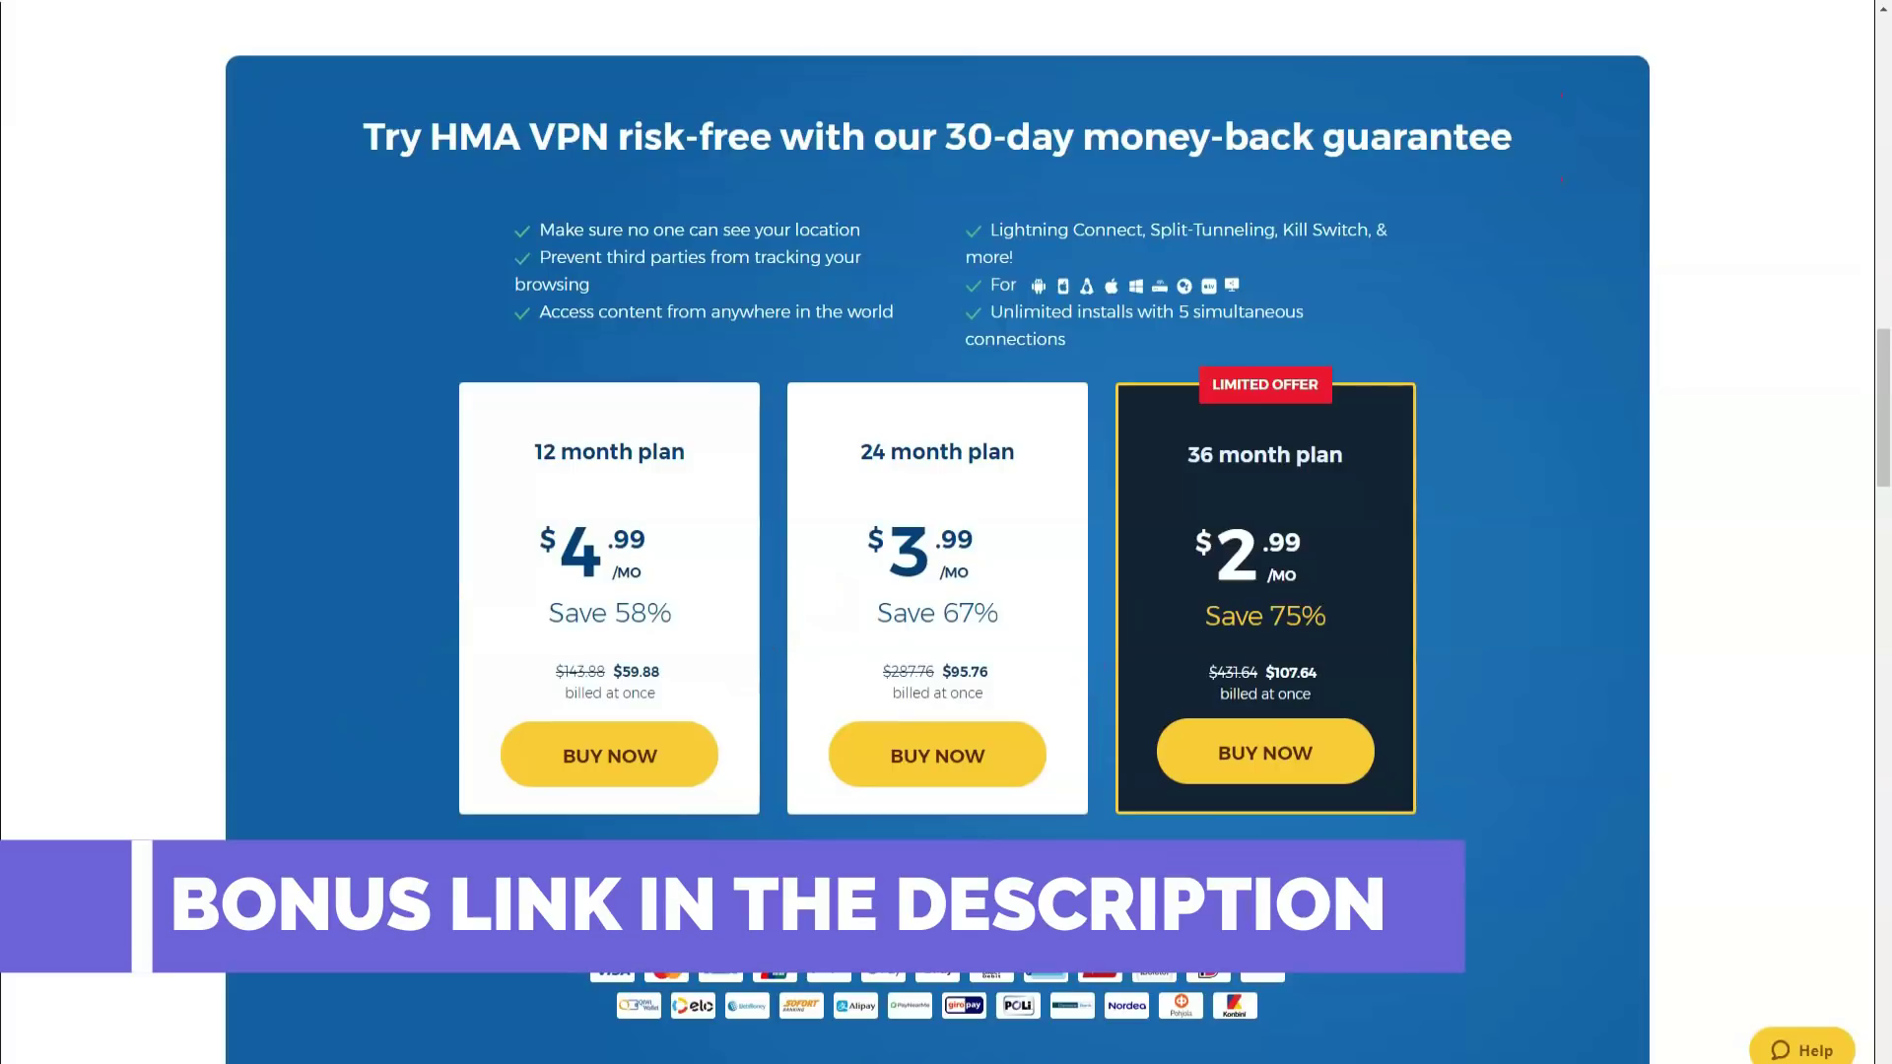
pyautogui.scroll(-1, 937, 533)
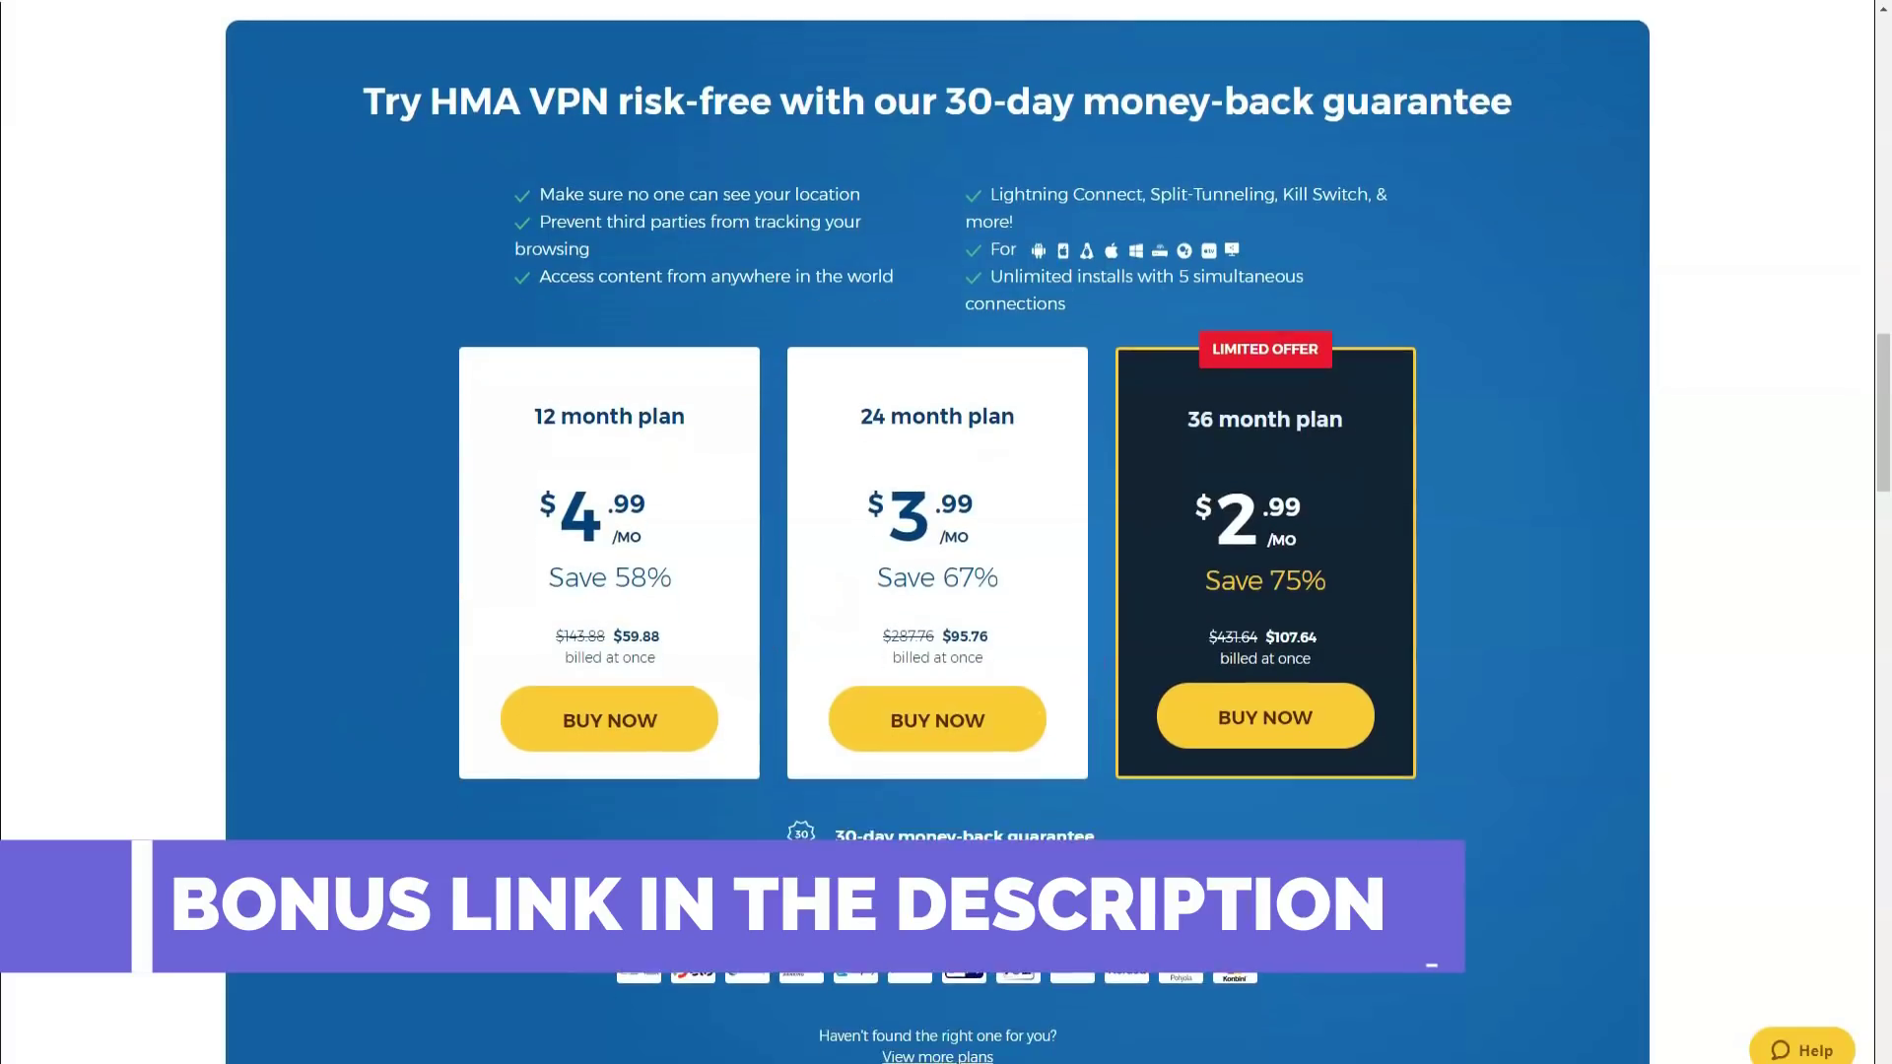
pyautogui.scroll(-1, 937, 532)
pyautogui.scroll(-2, 938, 533)
pyautogui.scroll(-2, 938, 532)
pyautogui.scroll(-2, 937, 533)
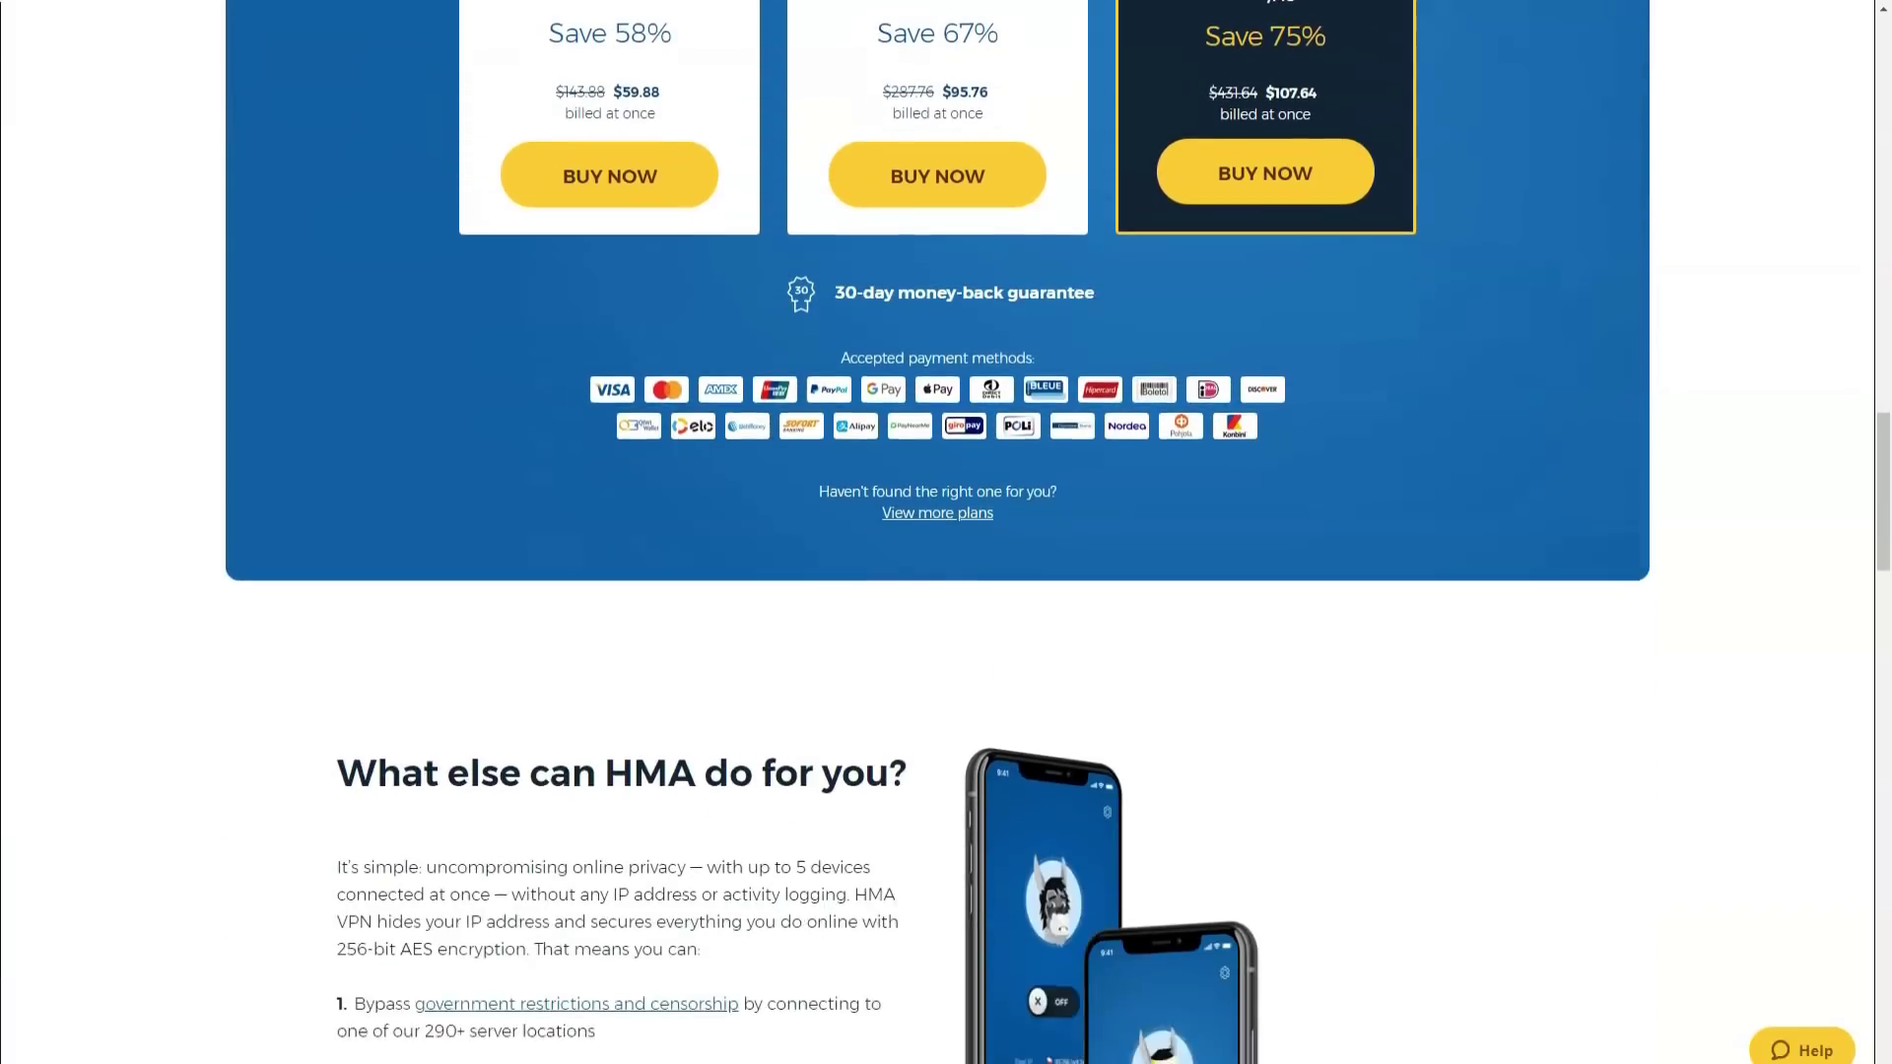
pyautogui.scroll(-2, 937, 532)
pyautogui.scroll(-2, 938, 532)
pyautogui.scroll(-2, 937, 532)
pyautogui.scroll(-1, 937, 532)
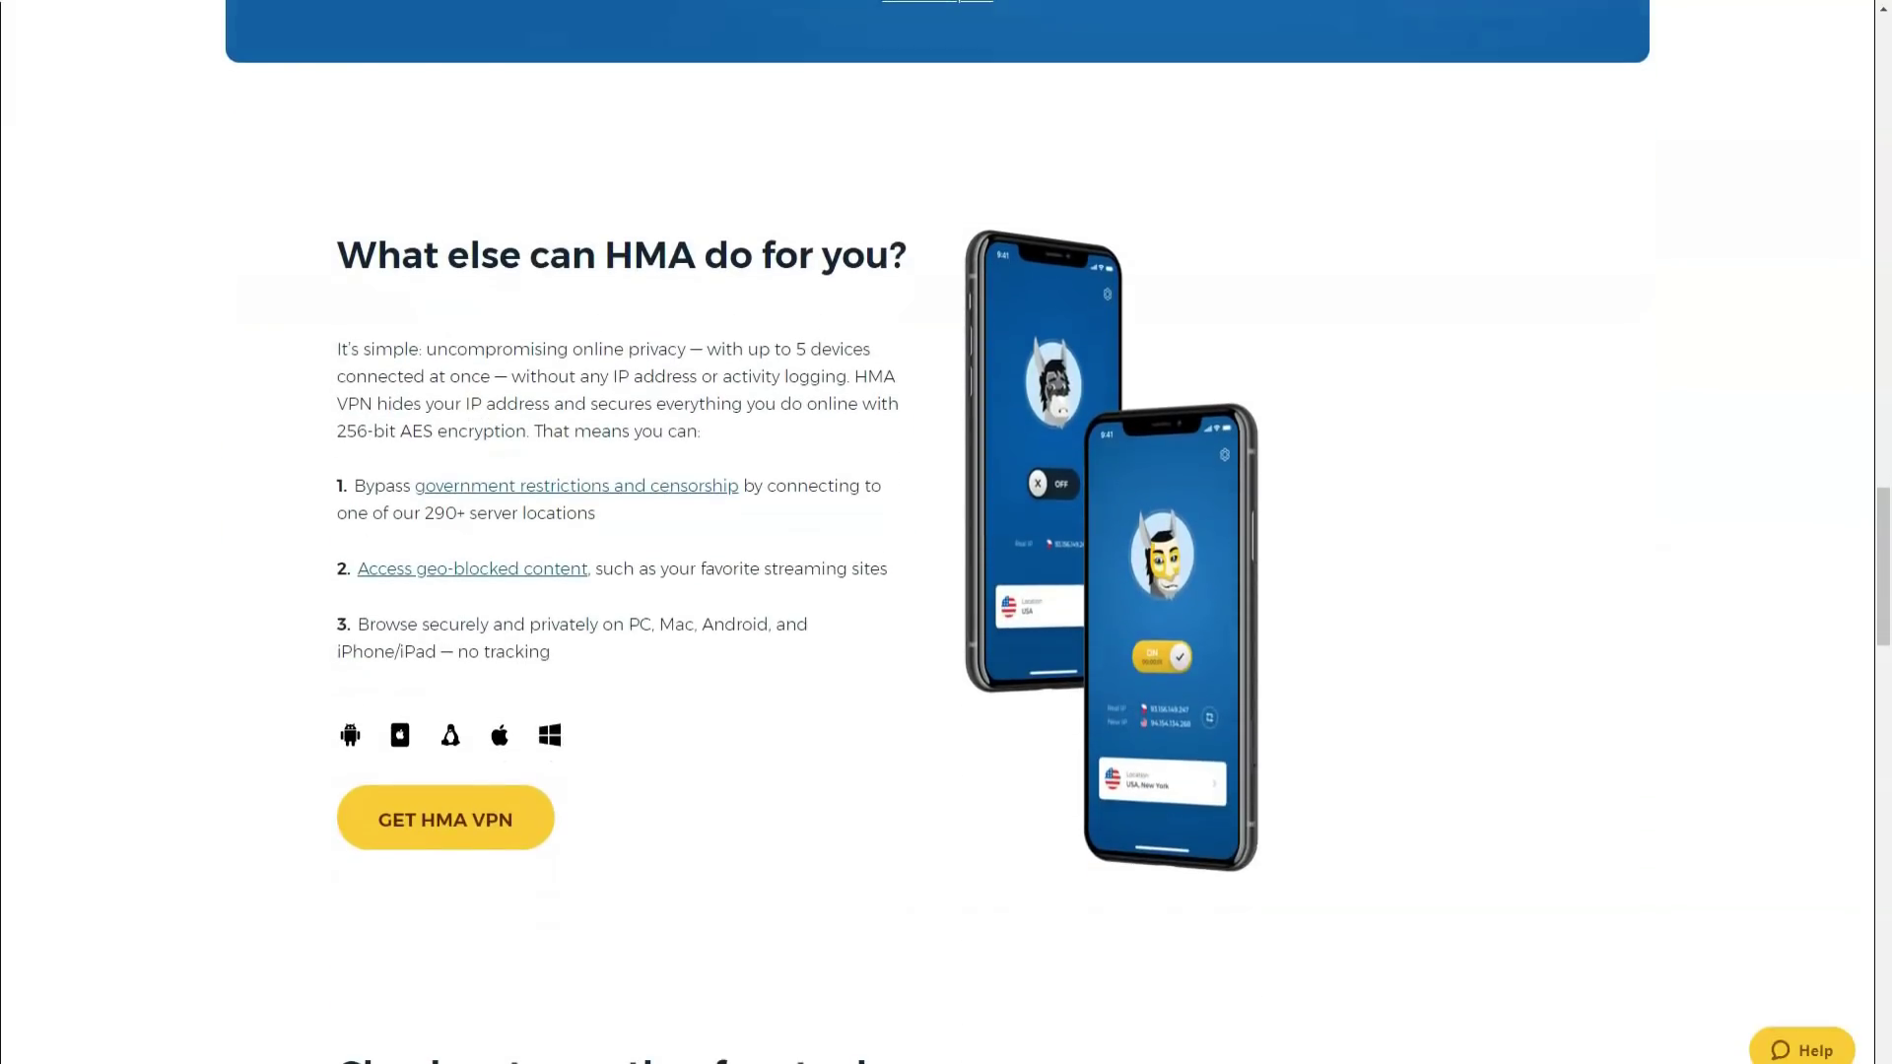